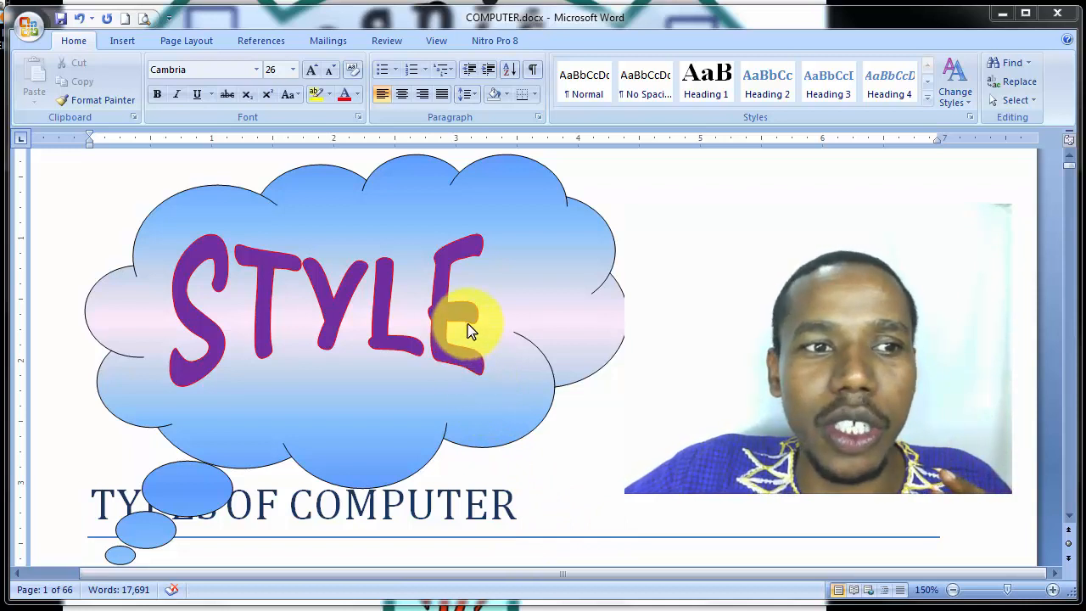
- Create a new blank document
{"action": "left_click", "coordinate": [504, 312]}
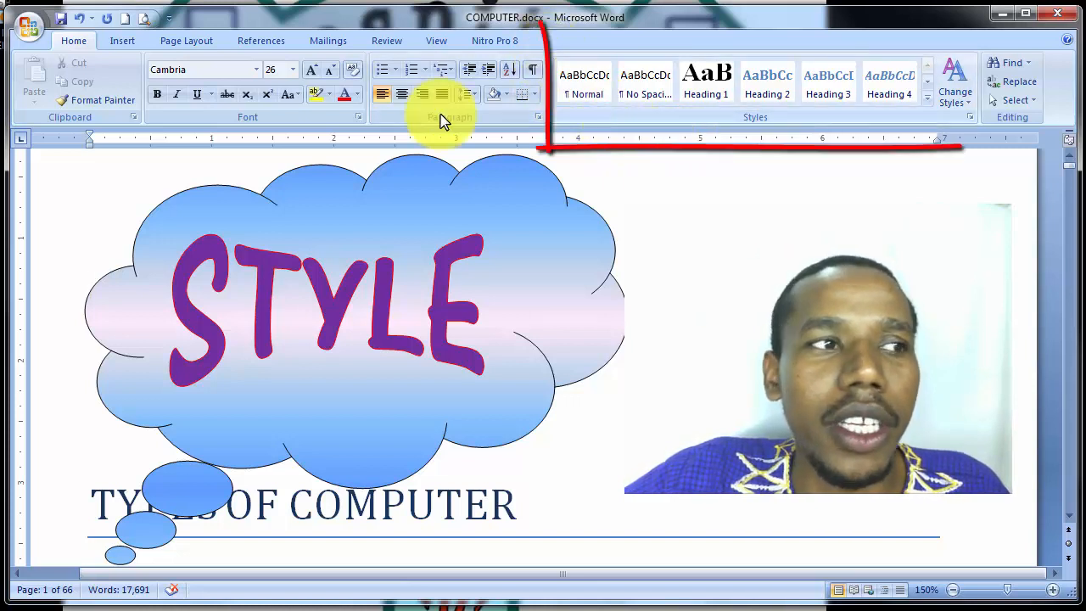
{"action": "left_click", "coordinate": [29, 29]}
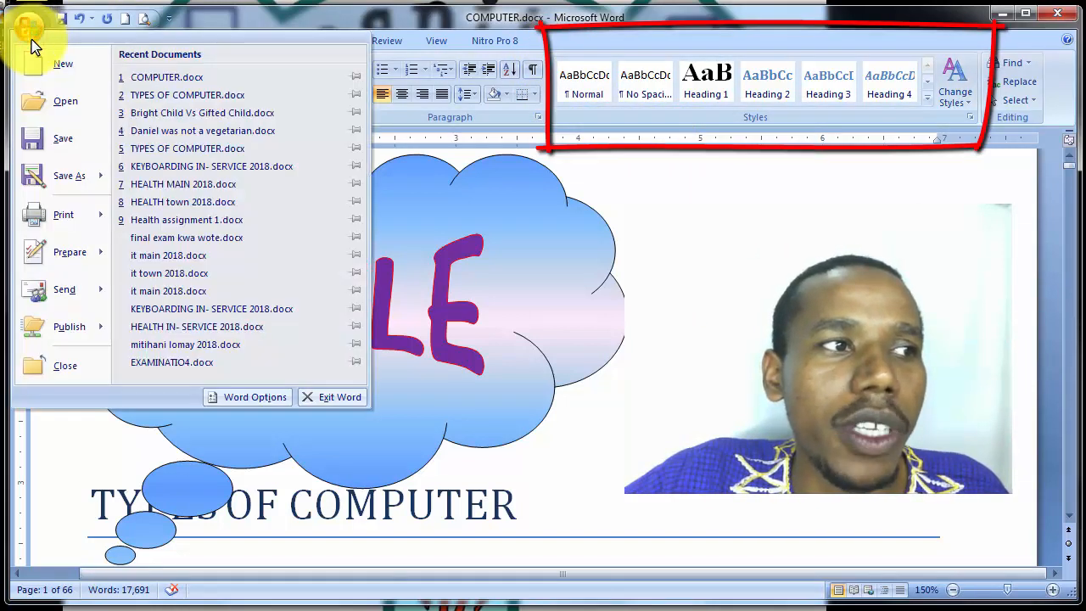
{"action": "left_click", "coordinate": [40, 67]}
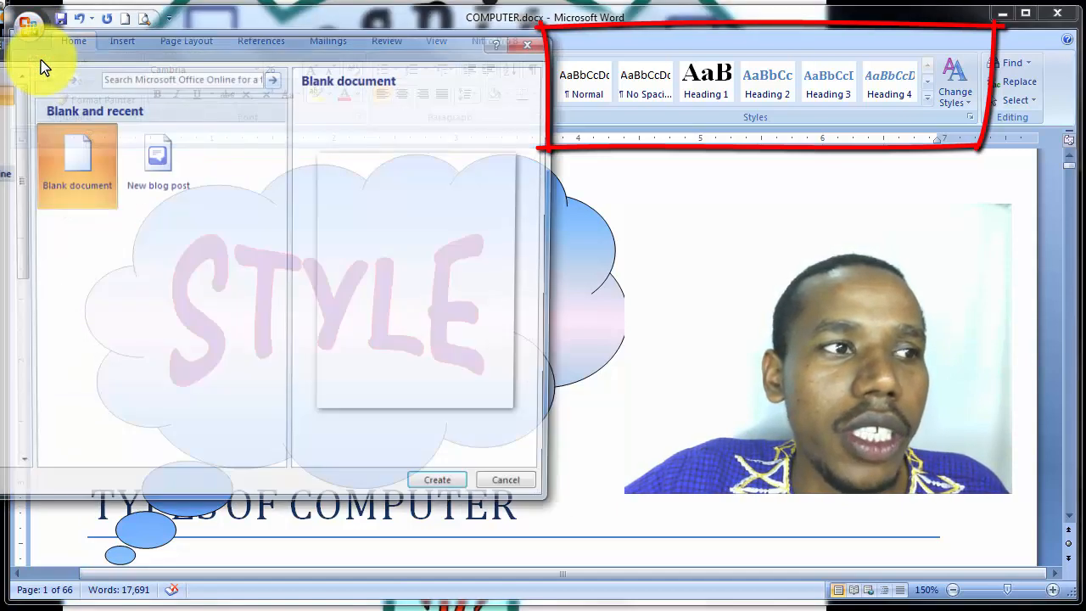
{"action": "double_click", "coordinate": [79, 136]}
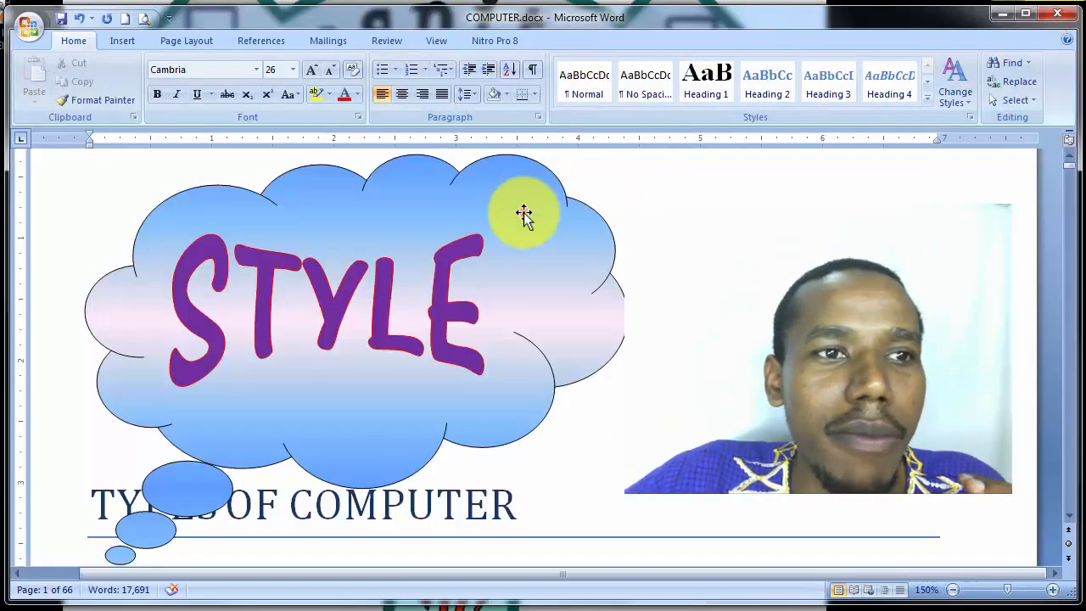
- Select the cloud callout containing the word STYLE and view the full gallery of quick styles
{"action": "left_click", "coordinate": [523, 212]}
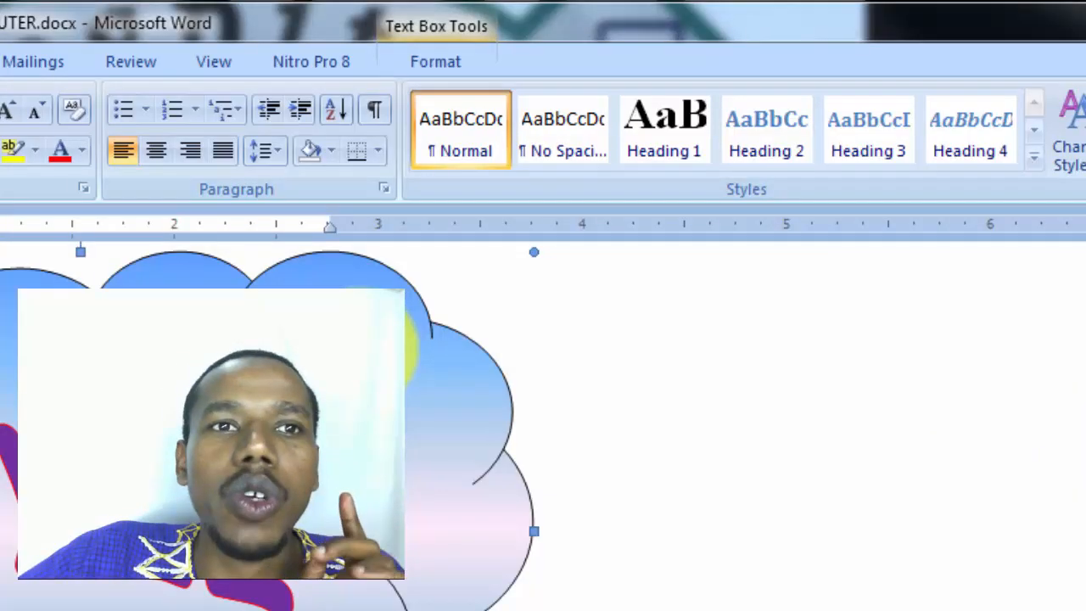
{"action": "left_click", "coordinate": [1035, 157]}
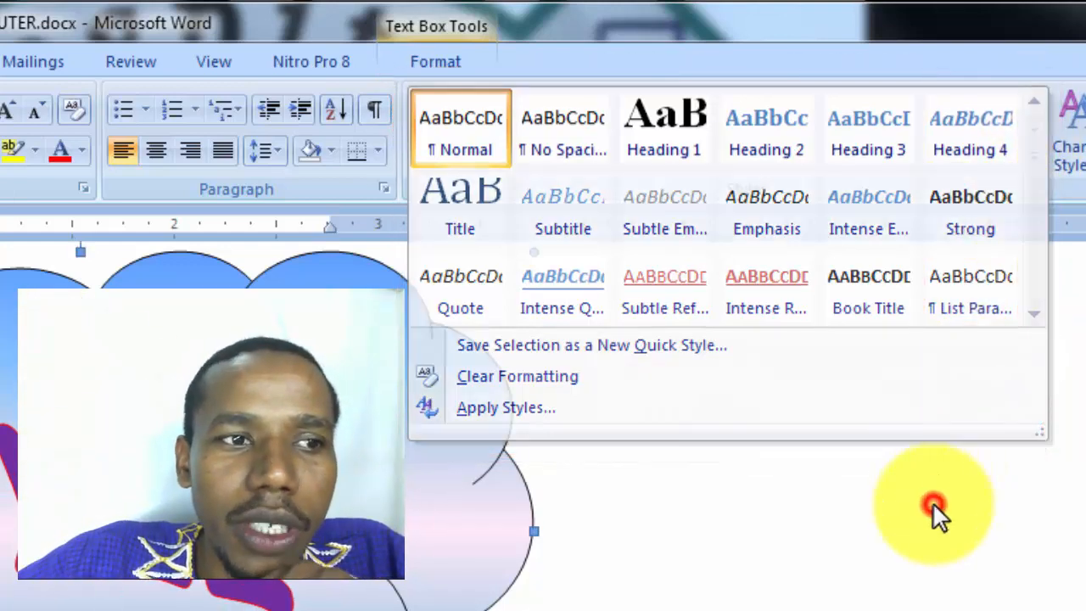
{"action": "left_click", "coordinate": [934, 505]}
- Examine which styles are applied to the numbered headings and underlined subheadings, from Supercomputers through the Laptops section
{"action": "scroll", "coordinate": [899, 481], "scroll_direction": "down", "scroll_amount": 5}
{"action": "scroll", "coordinate": [900, 481], "scroll_direction": "down", "scroll_amount": 4}
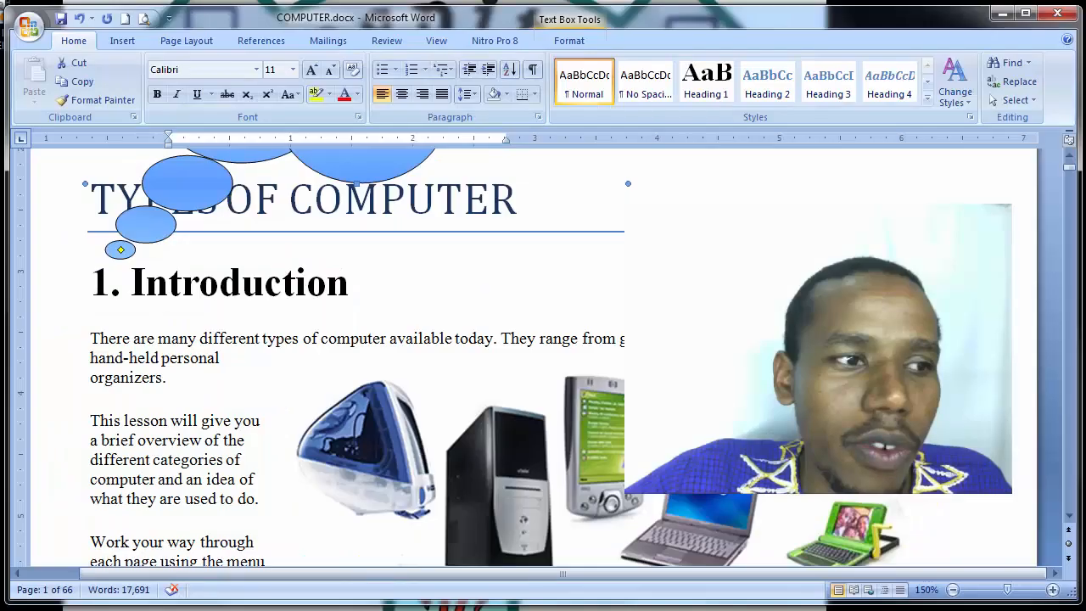
{"action": "scroll", "coordinate": [499, 559], "scroll_direction": "down", "scroll_amount": 5}
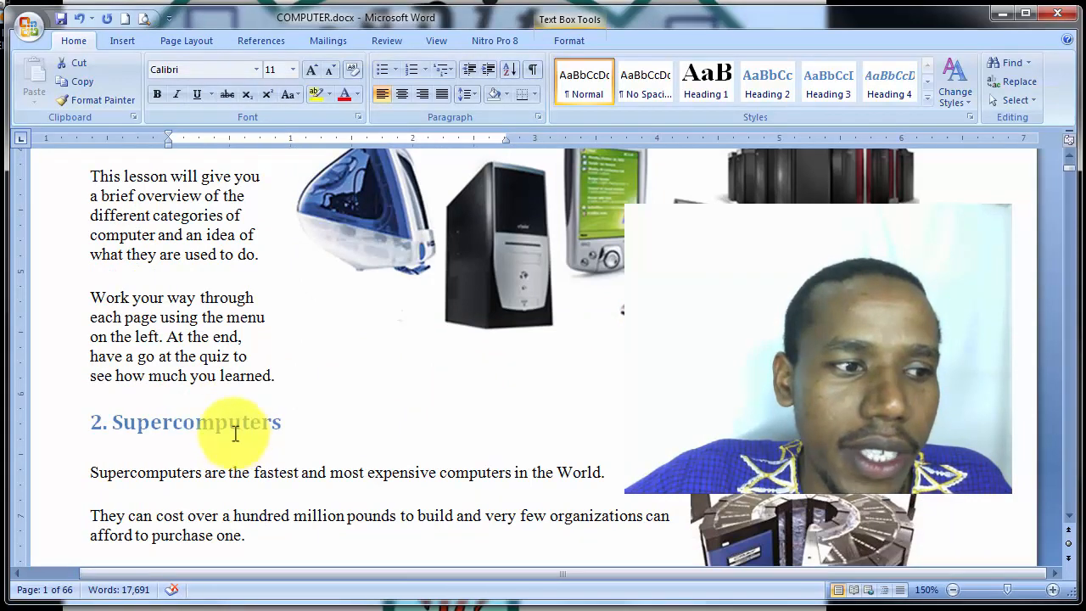
{"action": "left_click", "coordinate": [139, 432]}
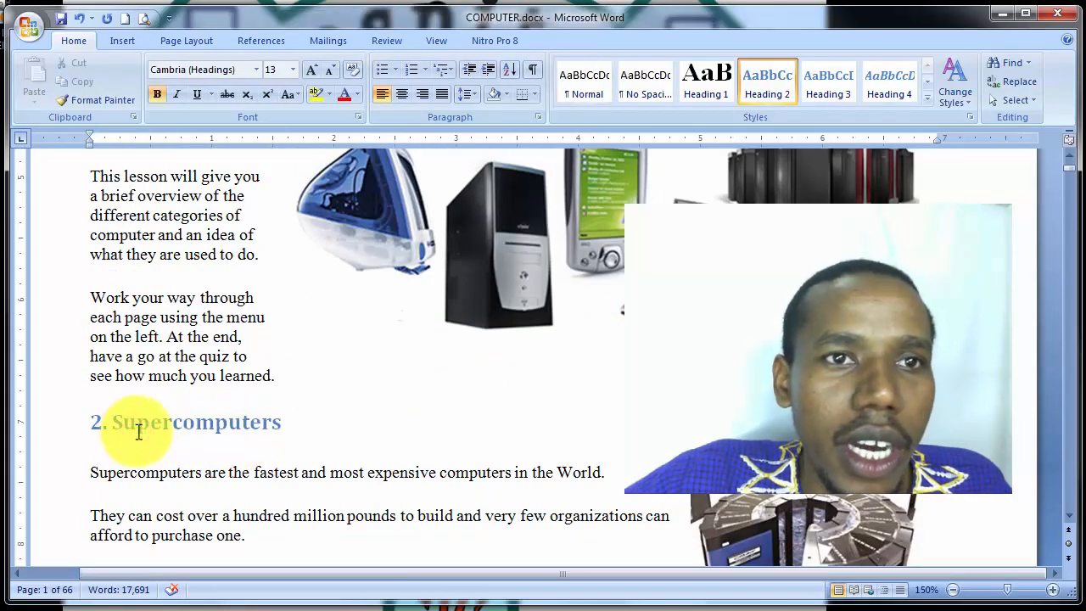
{"action": "scroll", "coordinate": [138, 432], "scroll_direction": "down", "scroll_amount": 8}
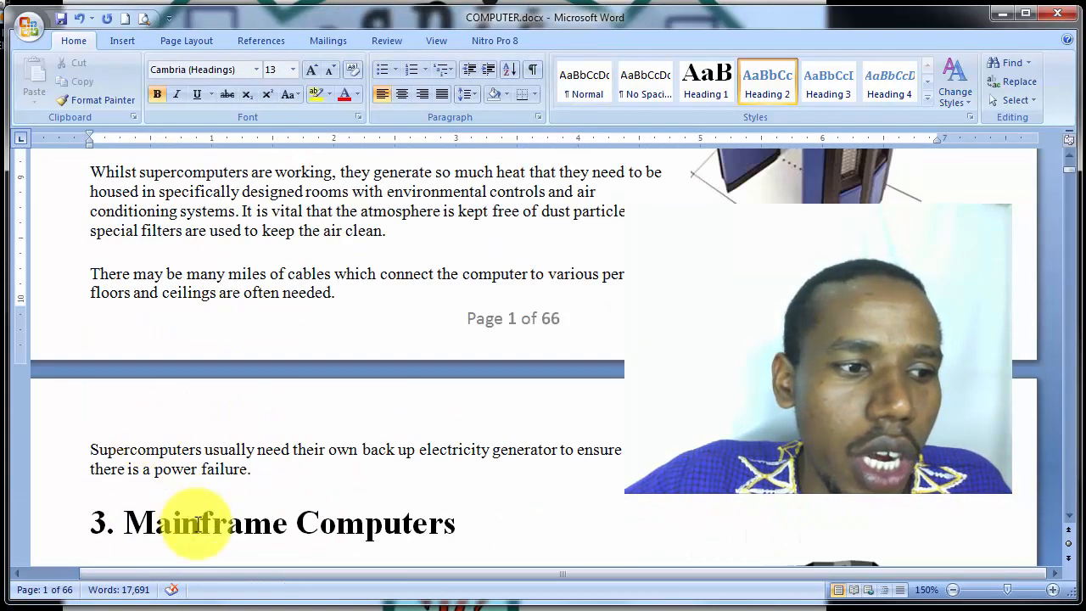
{"action": "left_click", "coordinate": [197, 523]}
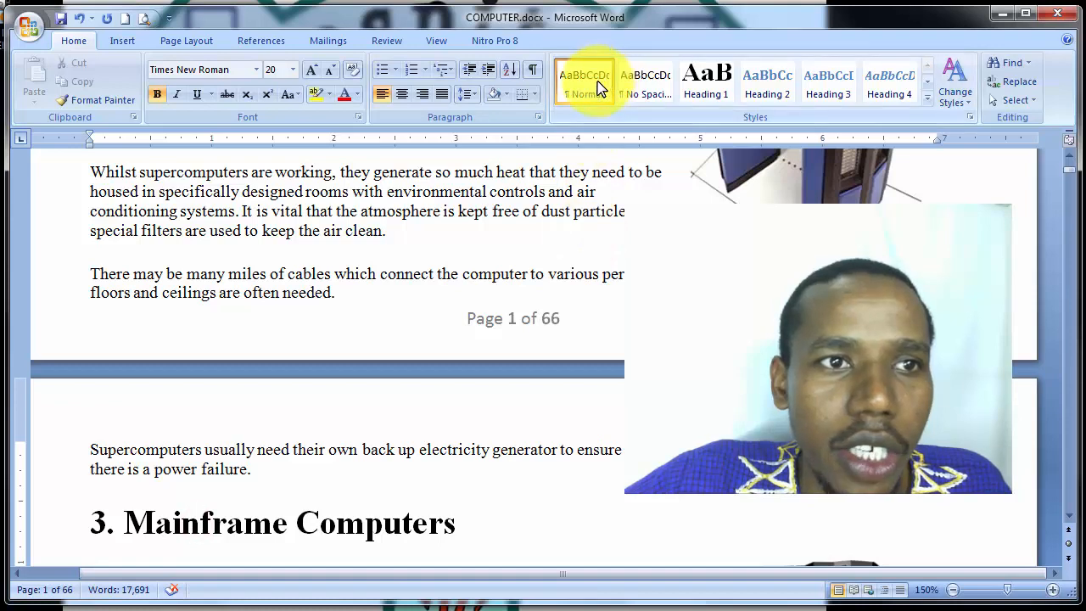
{"action": "scroll", "coordinate": [412, 515], "scroll_direction": "down", "scroll_amount": 10}
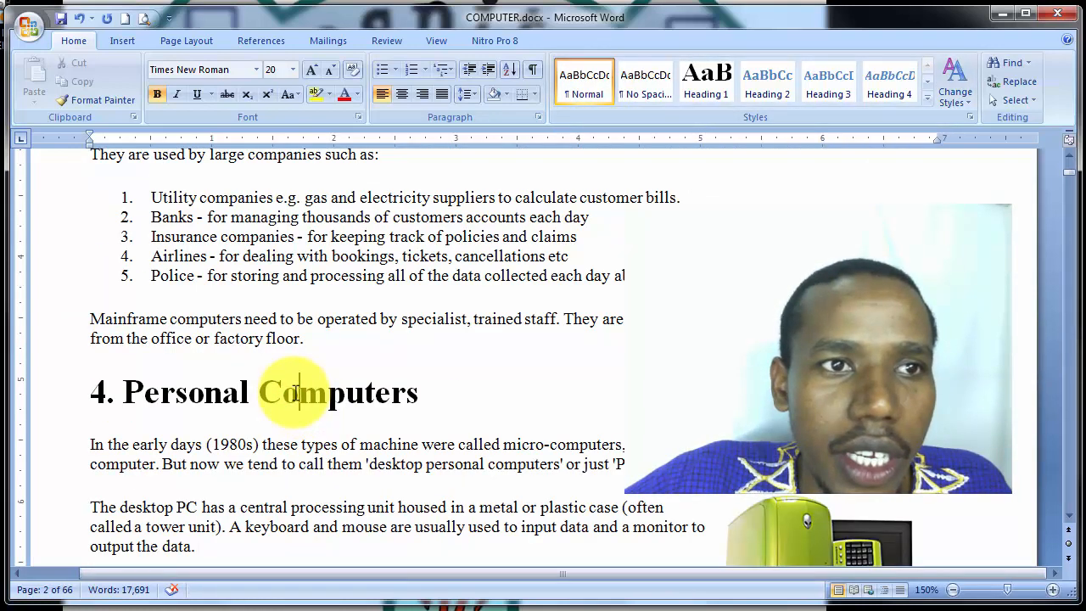
{"action": "scroll", "coordinate": [297, 392], "scroll_direction": "down", "scroll_amount": 6}
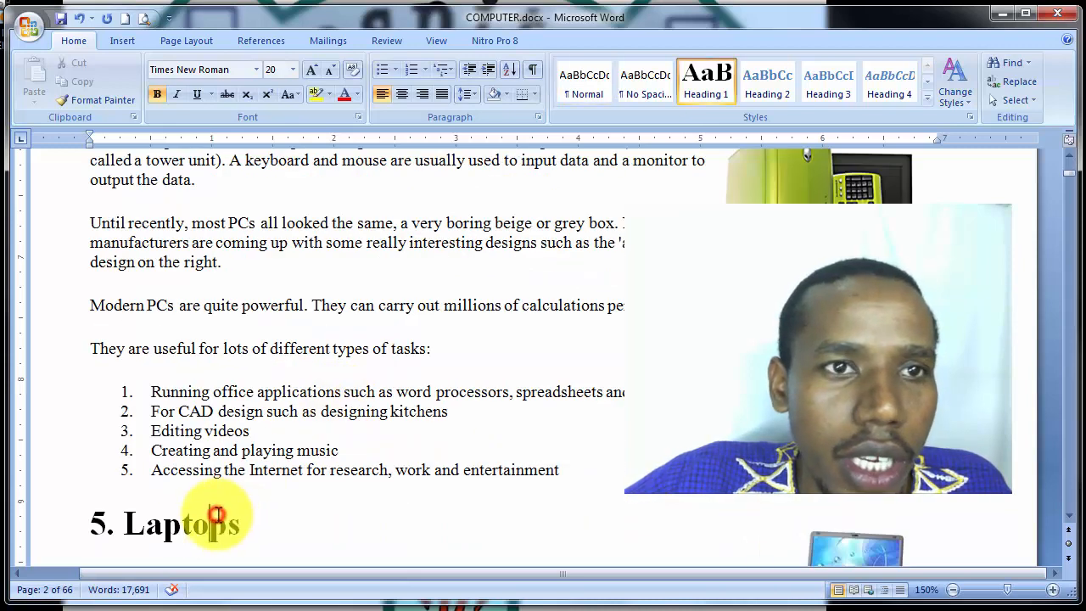
{"action": "scroll", "coordinate": [303, 498], "scroll_direction": "down", "scroll_amount": 10}
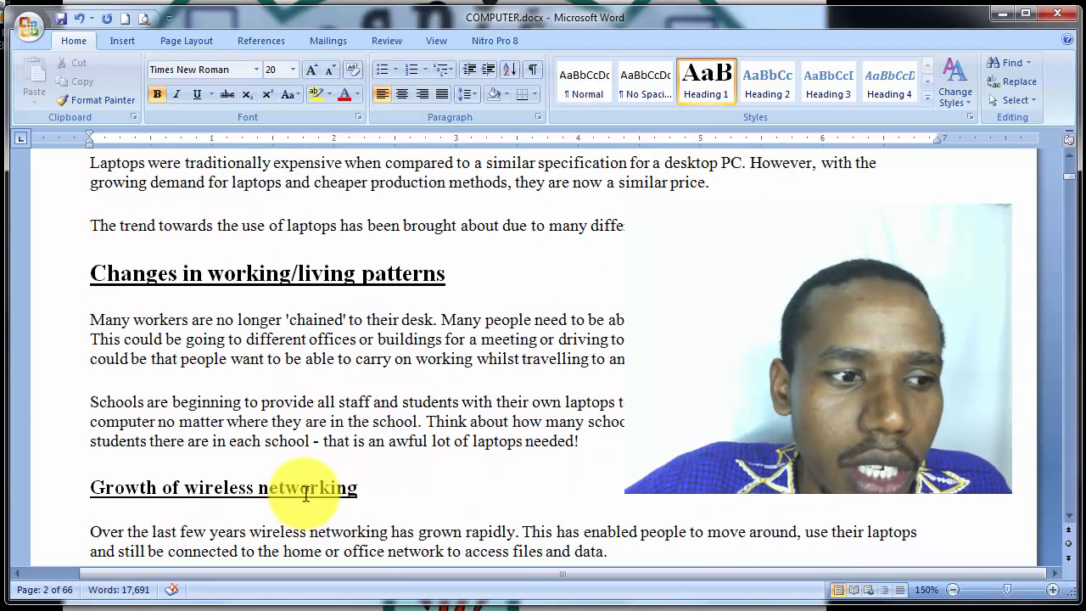
{"action": "left_click", "coordinate": [301, 207]}
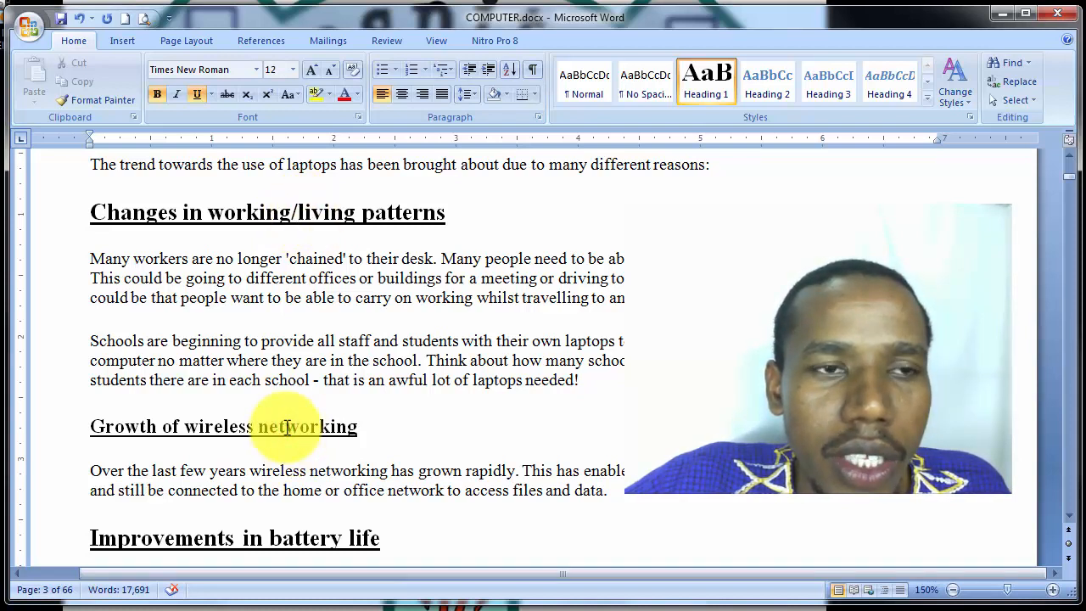
{"action": "scroll", "coordinate": [373, 371], "scroll_direction": "up", "scroll_amount": 15}
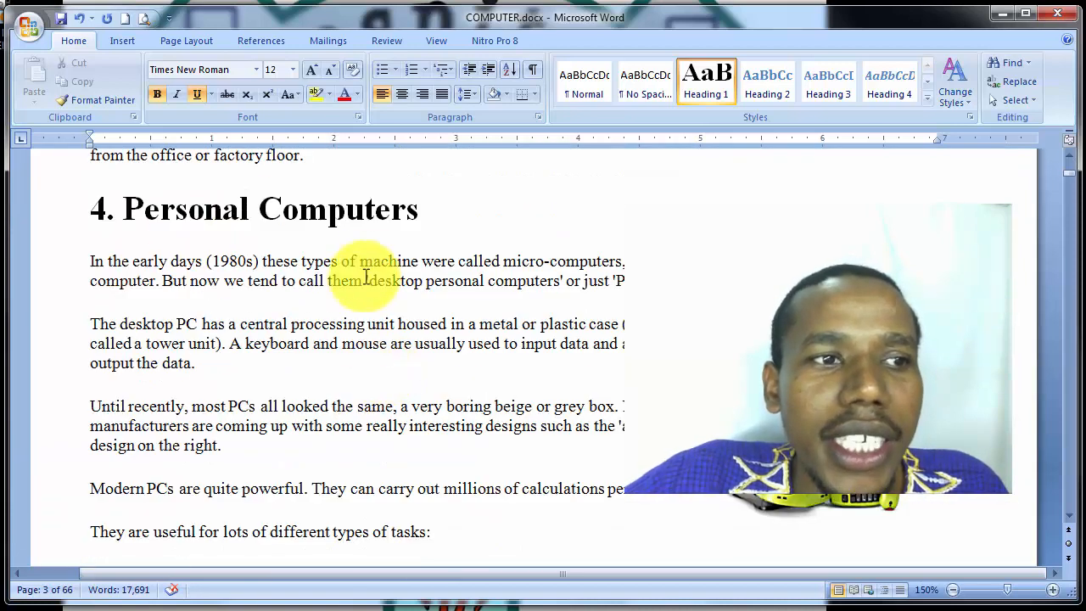
{"action": "left_click_drag", "start_coordinate": [425, 213], "coordinate": [90, 202]}
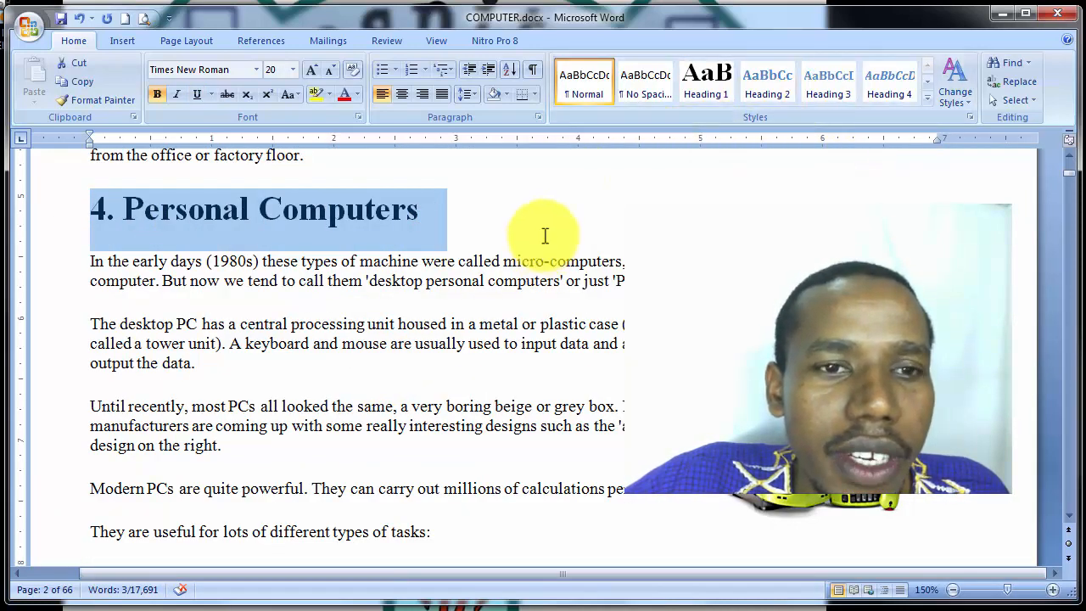
- Delete the cloud callout containing the word STYLE from the first page
{"action": "scroll", "coordinate": [545, 236], "scroll_direction": "up", "scroll_amount": 15}
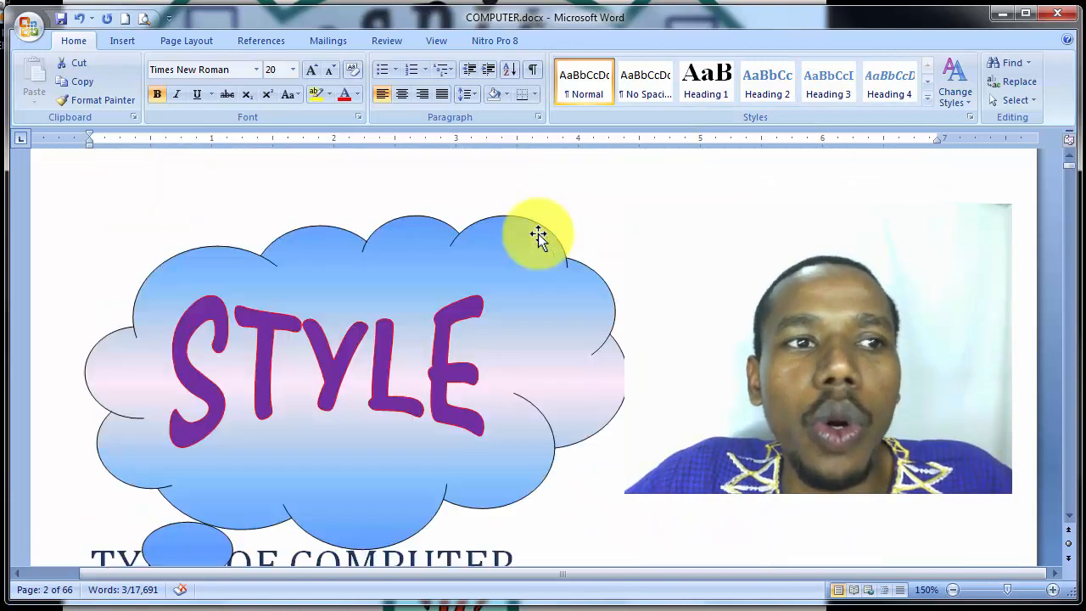
{"action": "scroll", "coordinate": [538, 238], "scroll_direction": "up", "scroll_amount": 2}
{"action": "left_click", "coordinate": [541, 306]}
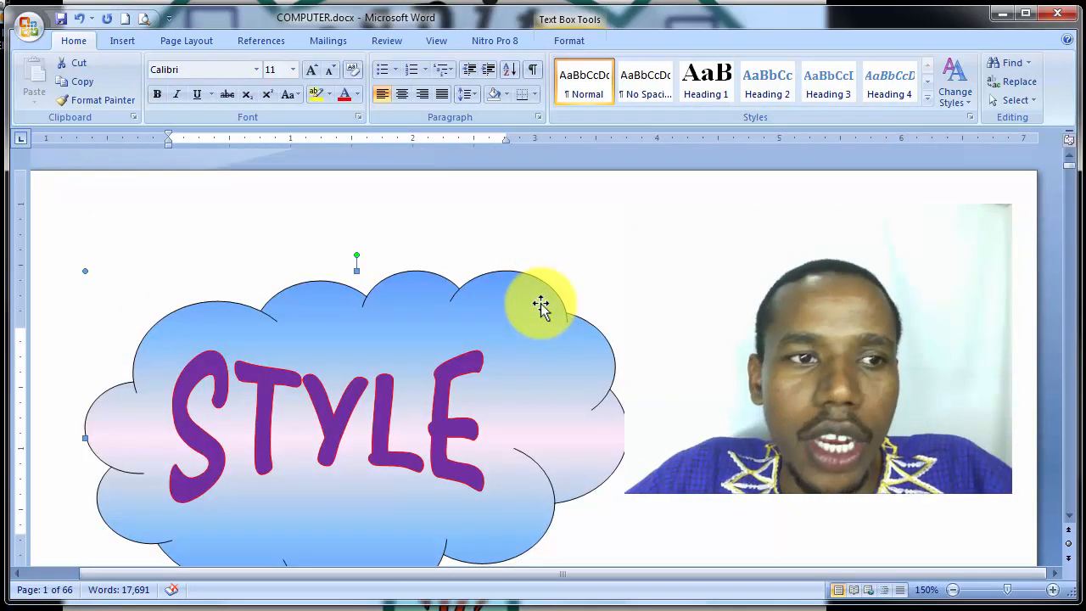
{"action": "key", "text": "Delete"}
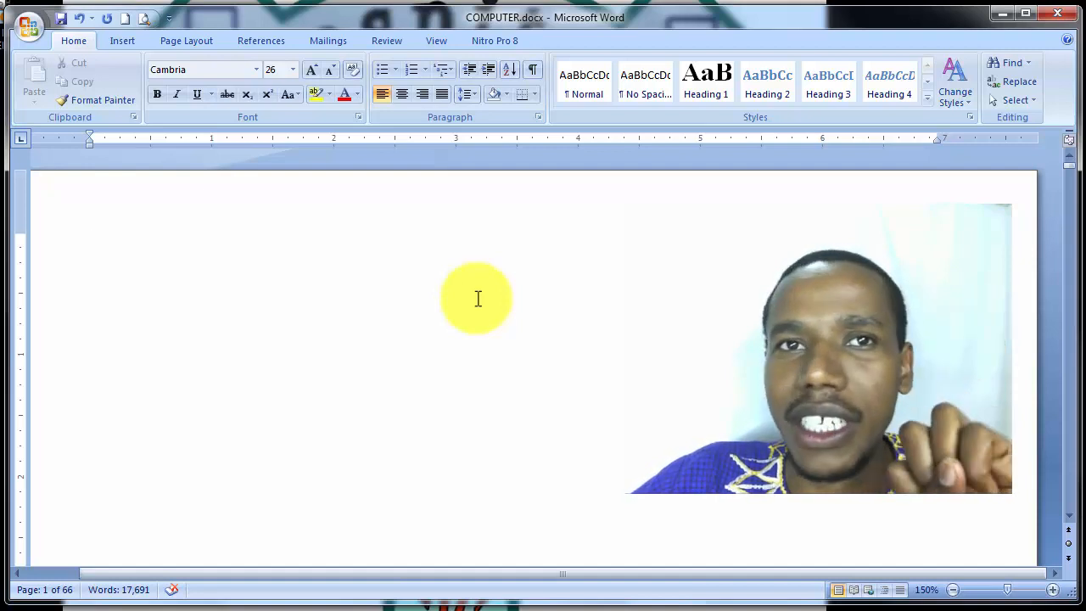
- Clear all formatting from the text of the entire document
{"action": "scroll", "coordinate": [478, 298], "scroll_direction": "down", "scroll_amount": 3}
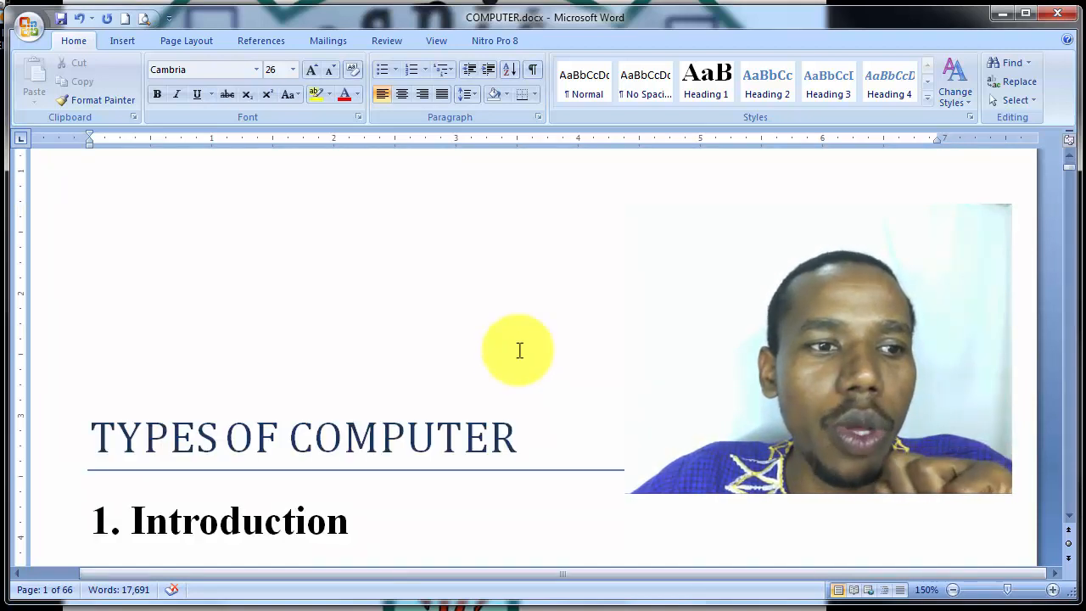
{"action": "left_click_drag", "start_coordinate": [529, 435], "coordinate": [91, 437]}
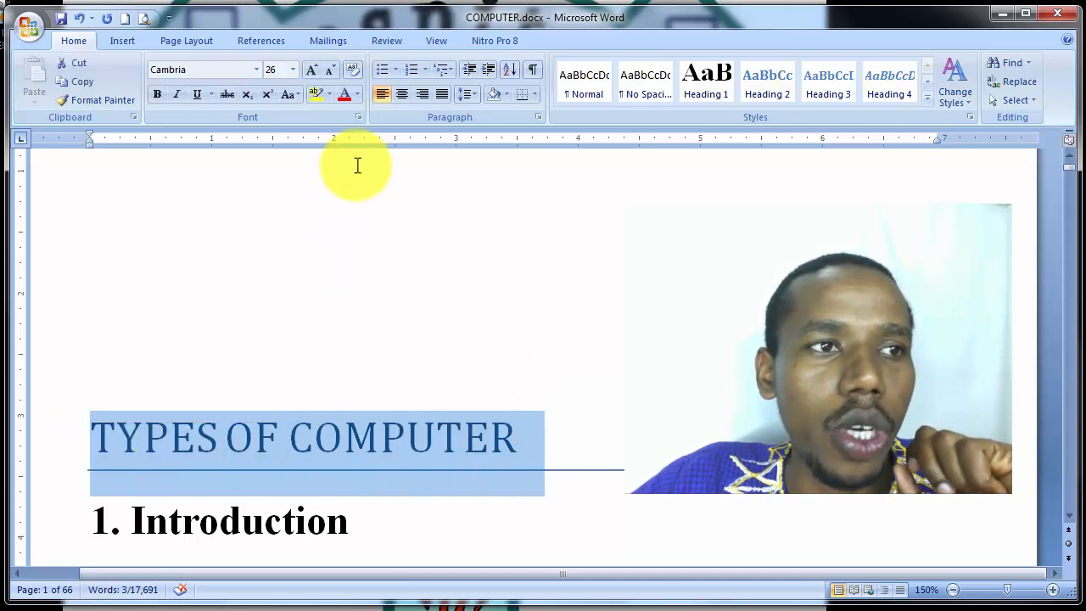
{"action": "left_click", "coordinate": [318, 319]}
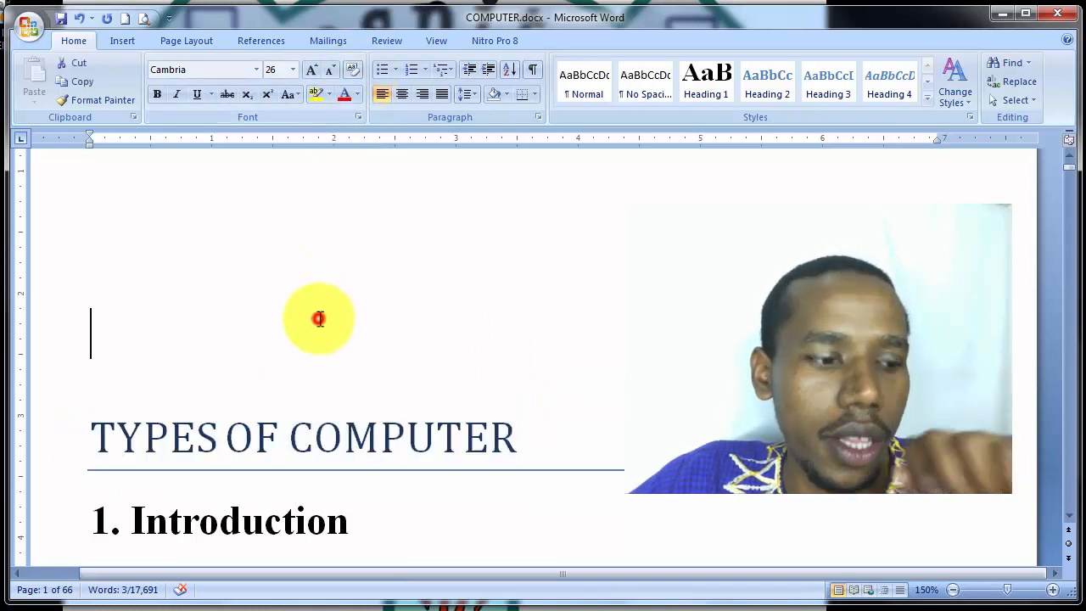
{"action": "key", "text": "ctrl+a"}
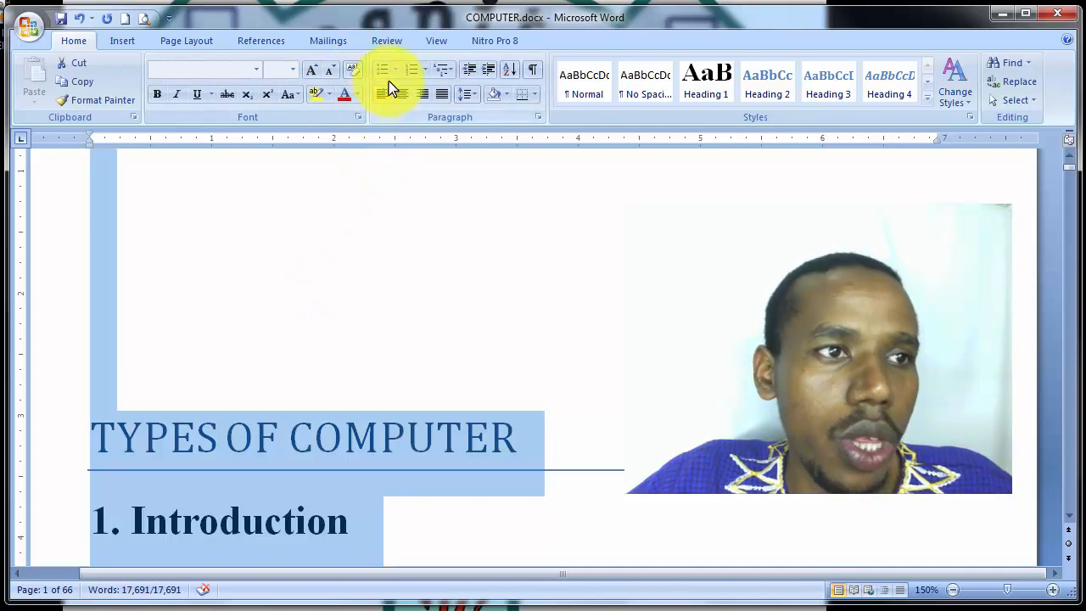
{"action": "left_click", "coordinate": [356, 72]}
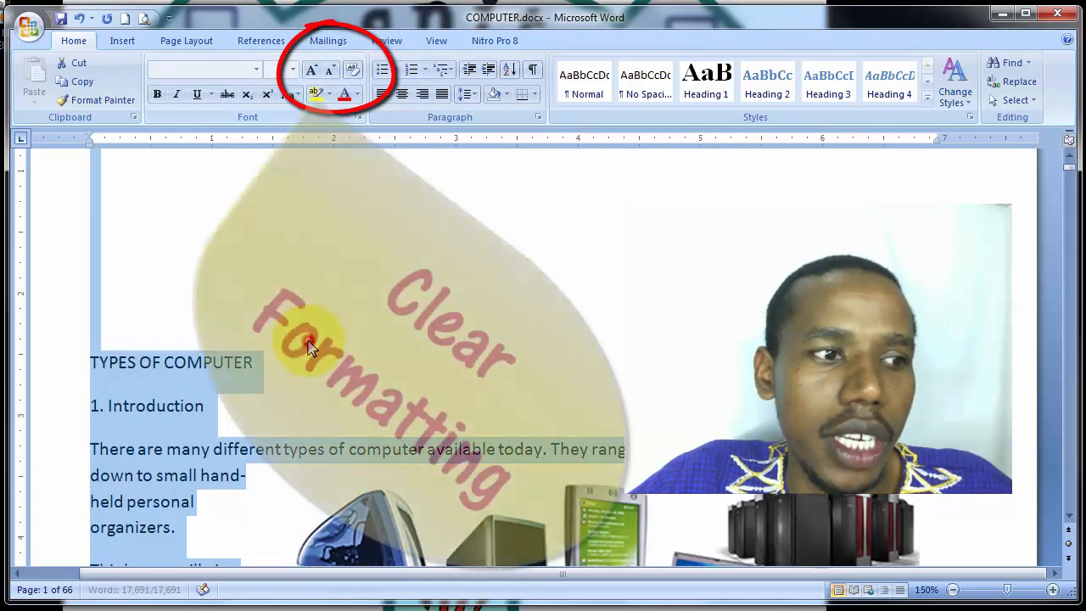
{"action": "left_click", "coordinate": [335, 189]}
- Apply the Title style to the "TYPES OF COMPUTER" line
{"action": "left_click", "coordinate": [68, 355]}
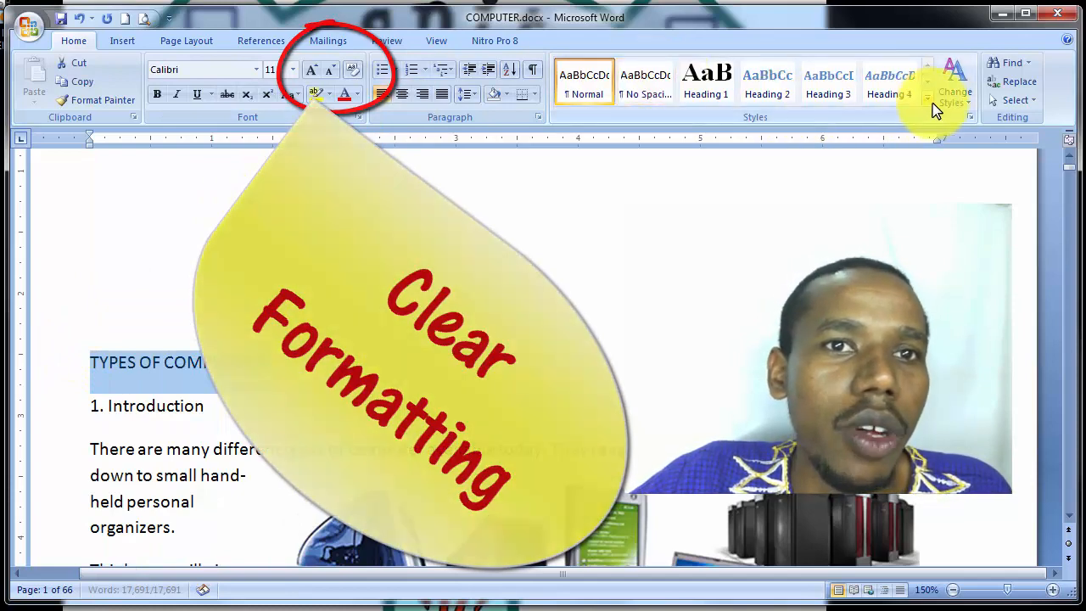
{"action": "left_click", "coordinate": [928, 102]}
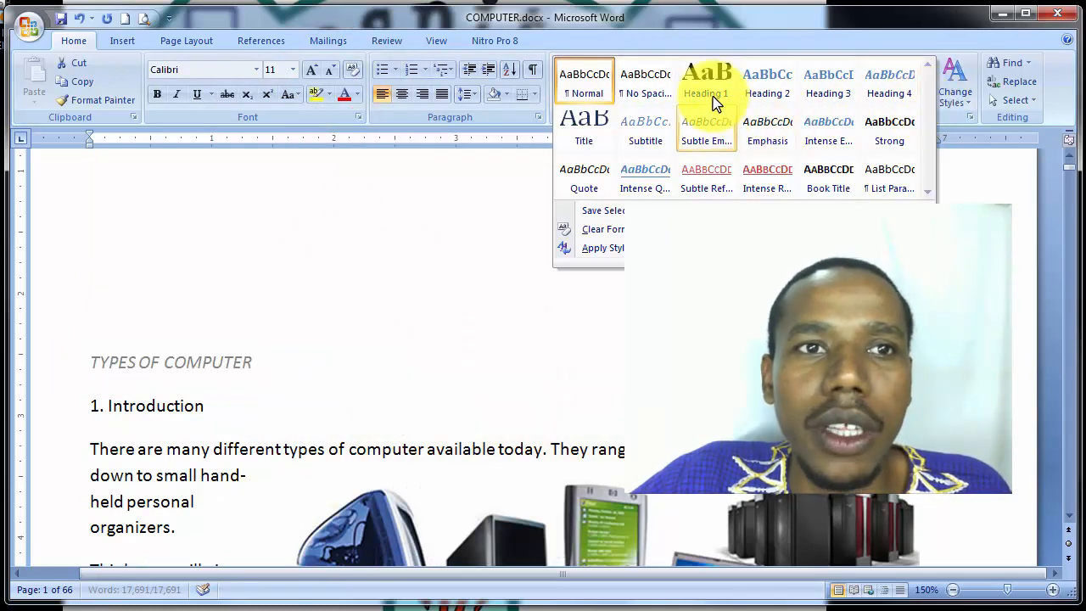
{"action": "left_click", "coordinate": [593, 129]}
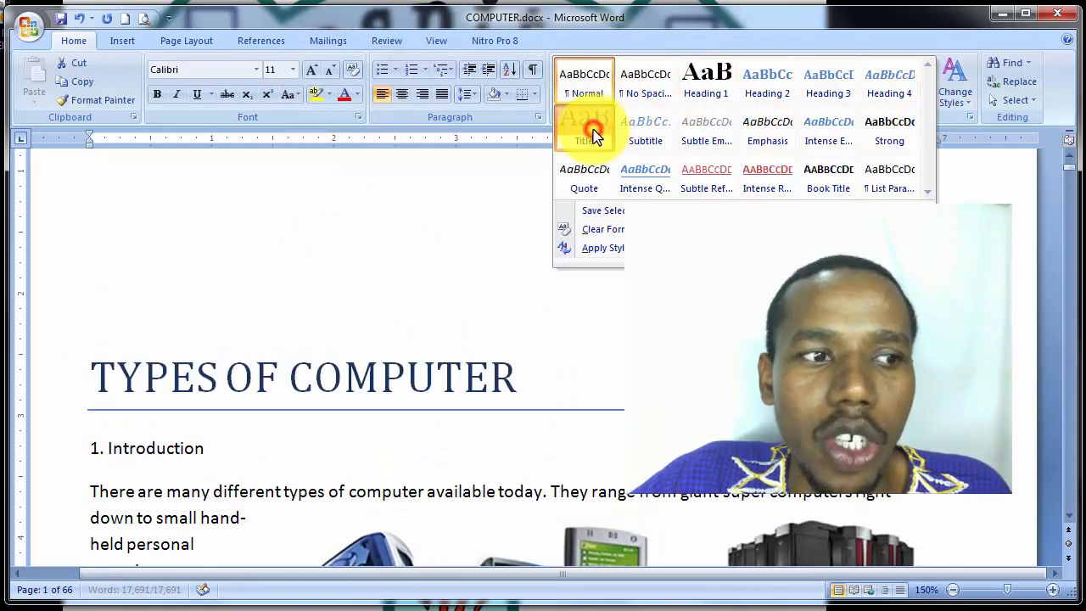
- Apply the Heading 1 style to the "1. Introduction" line
{"action": "scroll", "coordinate": [509, 322], "scroll_direction": "down", "scroll_amount": 3}
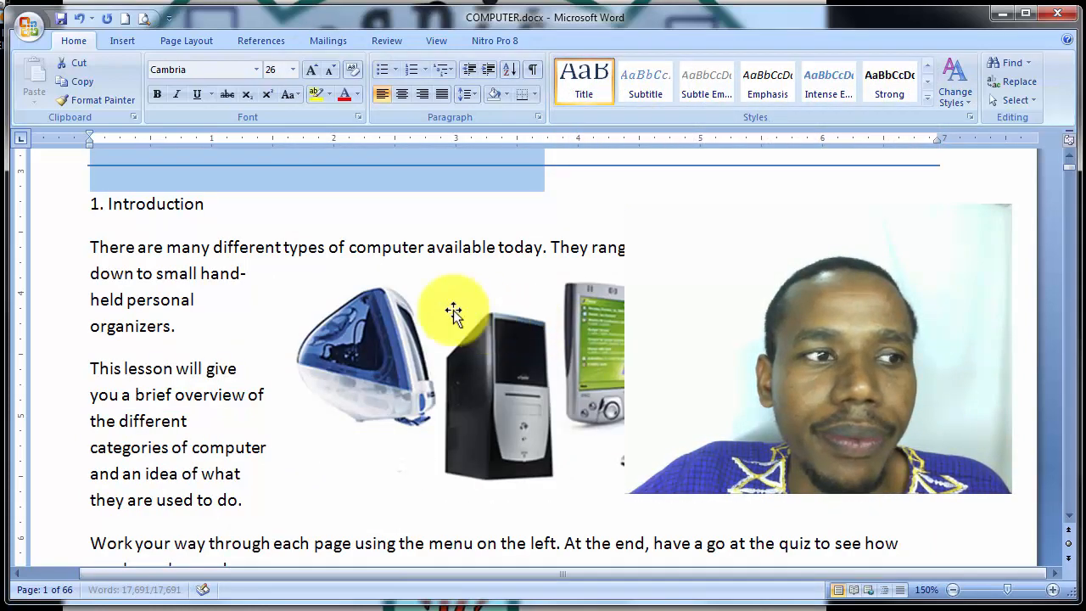
{"action": "left_click_drag", "start_coordinate": [225, 213], "coordinate": [53, 204]}
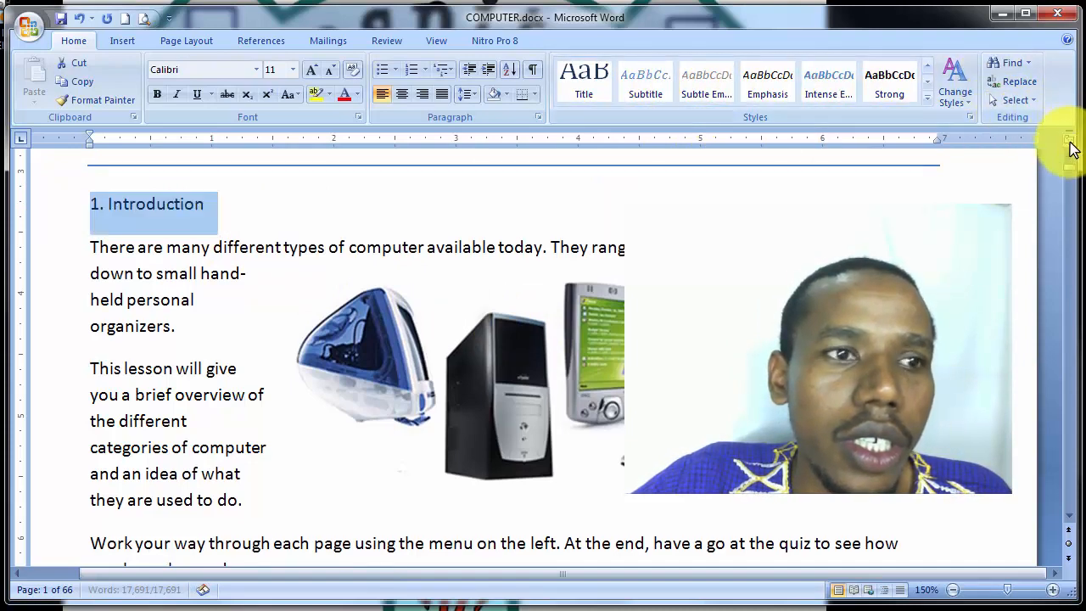
{"action": "scroll", "coordinate": [659, 178], "scroll_direction": "up", "scroll_amount": 3}
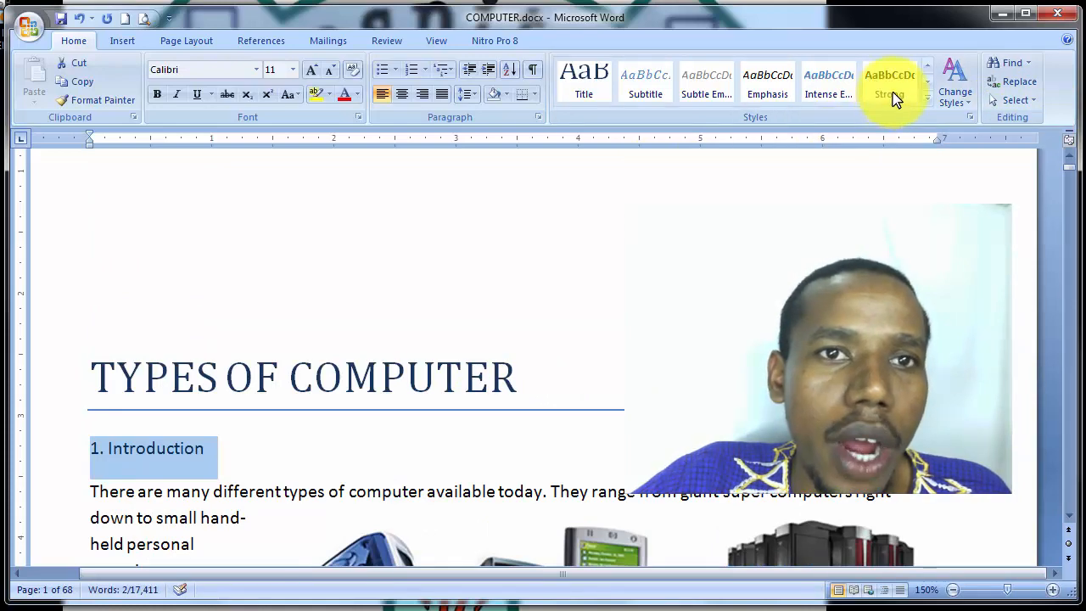
{"action": "left_click", "coordinate": [927, 99]}
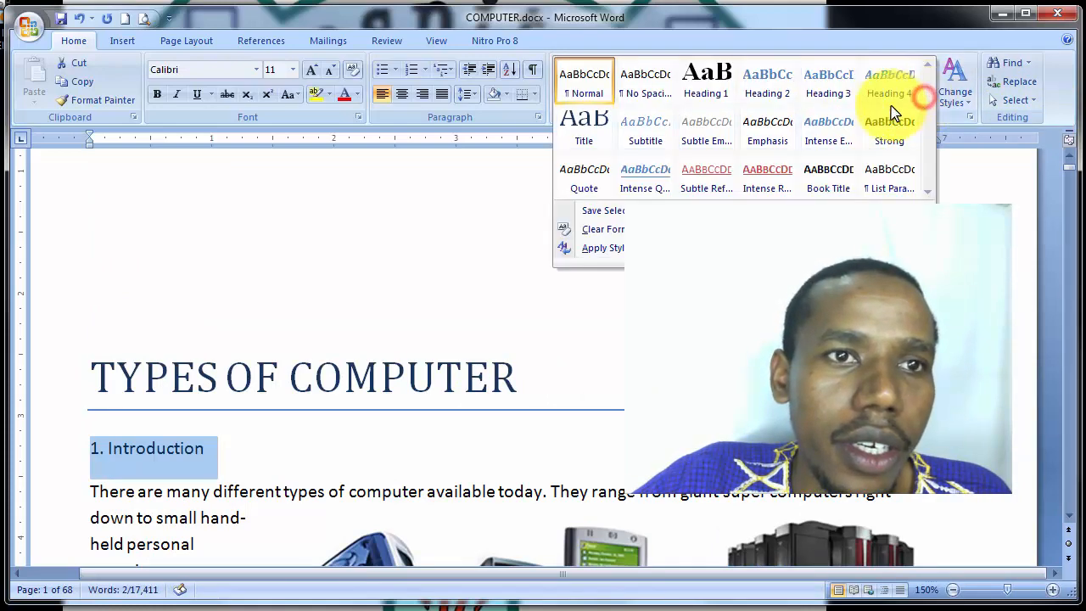
{"action": "left_click", "coordinate": [710, 112]}
- Apply the Heading 2 style to the "2. Supercomputers" line on the first page
{"action": "scroll", "coordinate": [601, 268], "scroll_direction": "down", "scroll_amount": 15}
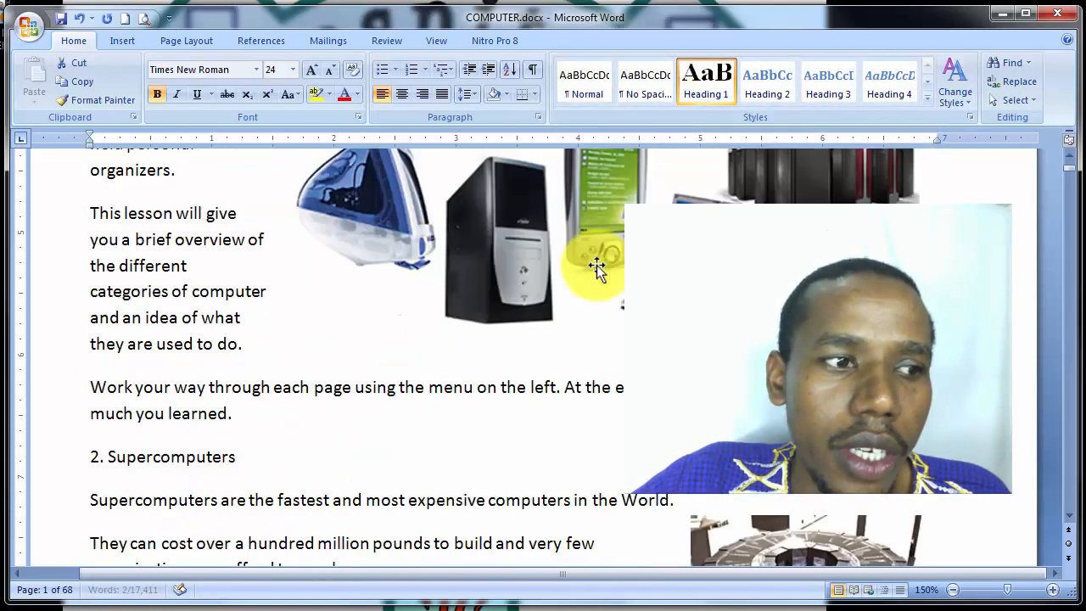
{"action": "scroll", "coordinate": [596, 262], "scroll_direction": "down", "scroll_amount": 15}
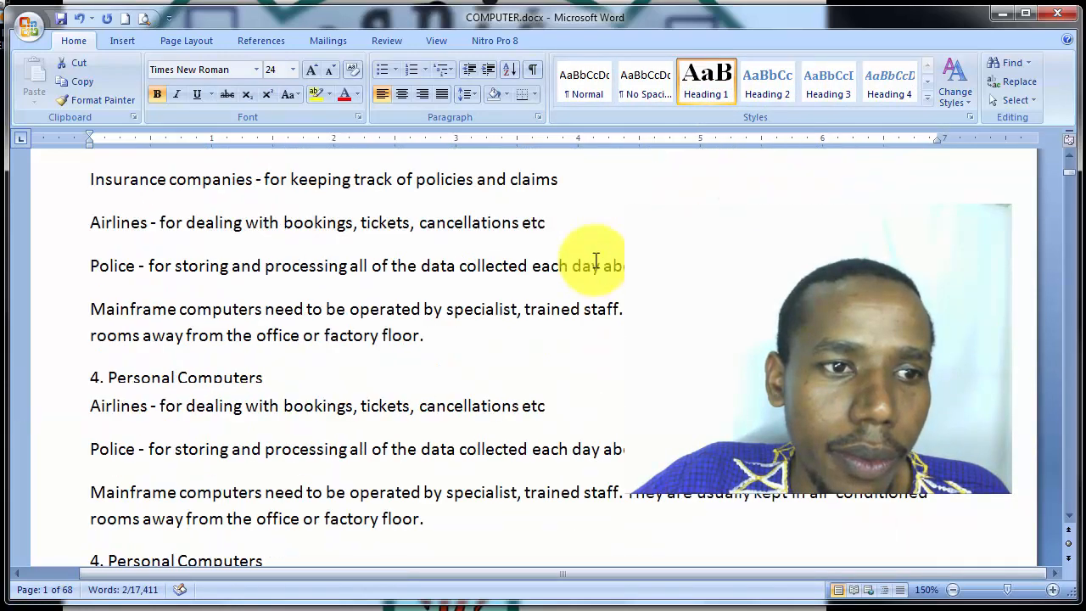
{"action": "scroll", "coordinate": [596, 262], "scroll_direction": "up", "scroll_amount": 15}
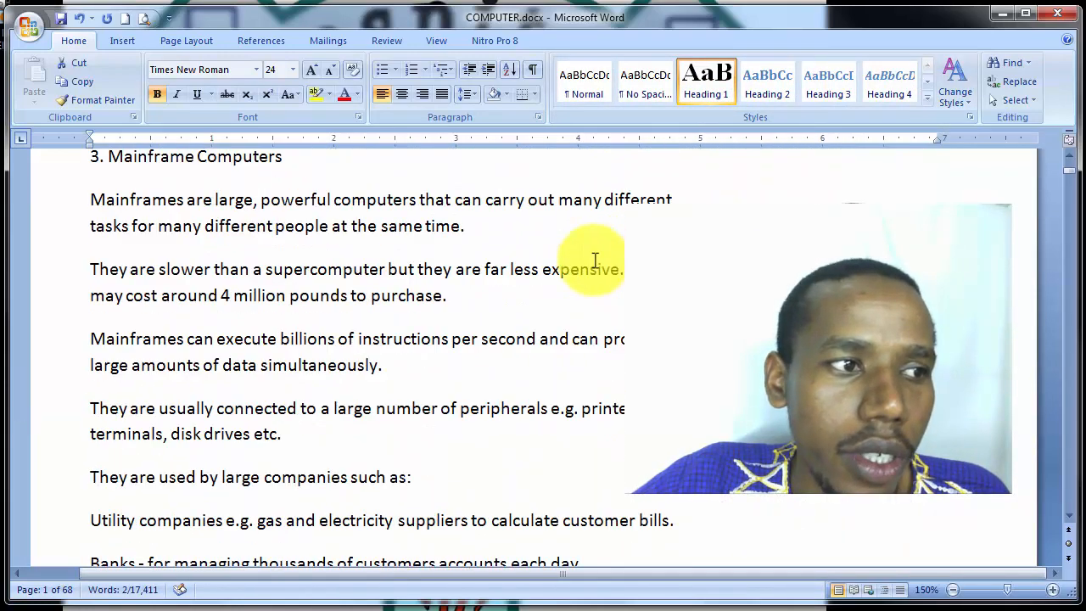
{"action": "scroll", "coordinate": [538, 279], "scroll_direction": "up", "scroll_amount": 10}
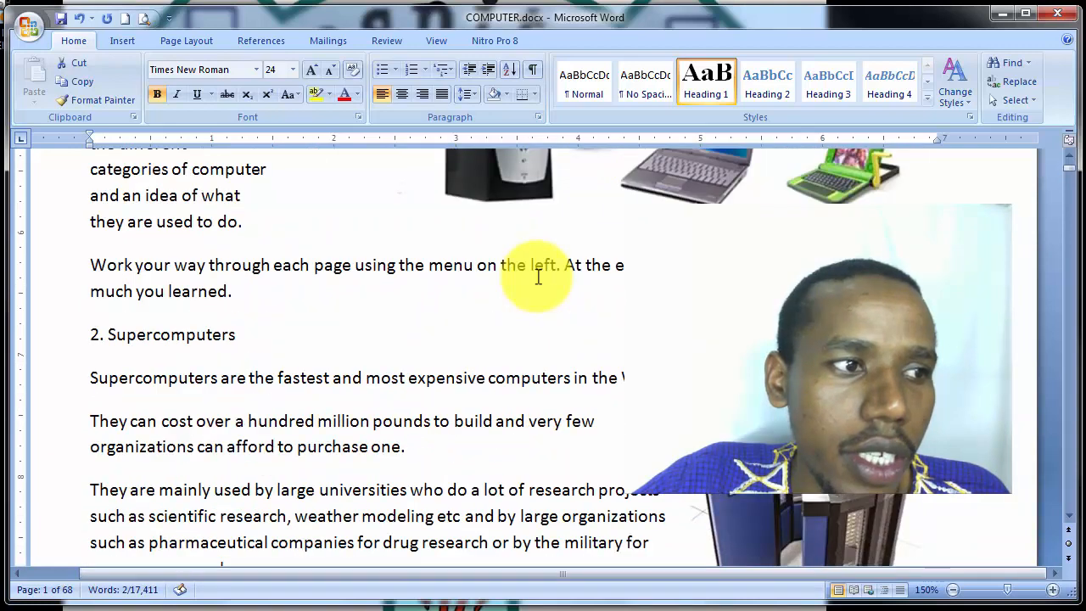
{"action": "scroll", "coordinate": [536, 276], "scroll_direction": "down", "scroll_amount": 2}
{"action": "scroll", "coordinate": [535, 276], "scroll_direction": "down", "scroll_amount": 3}
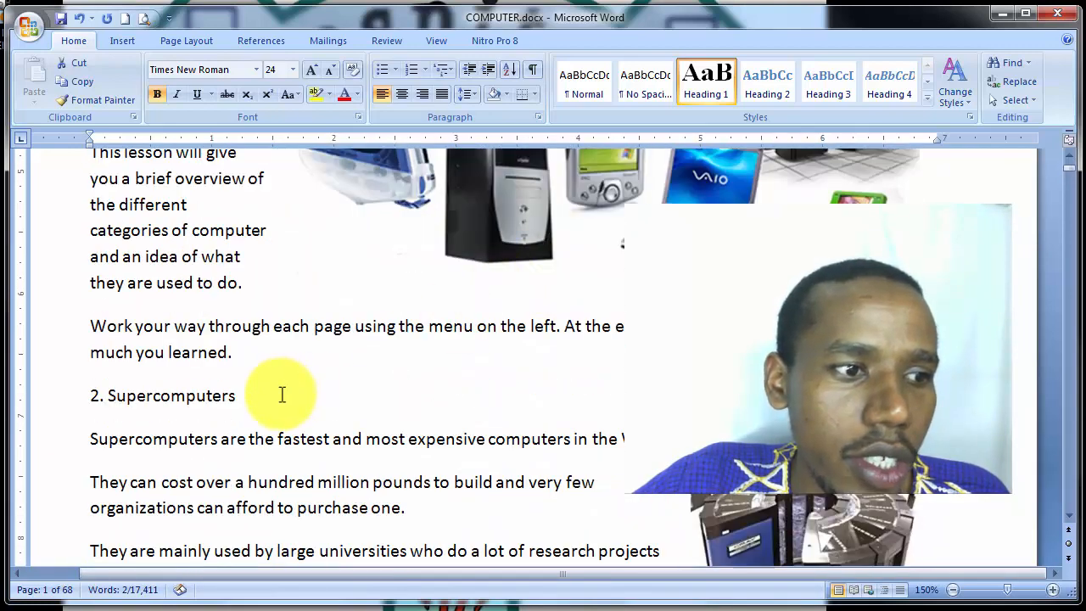
{"action": "left_click_drag", "start_coordinate": [276, 391], "coordinate": [87, 396]}
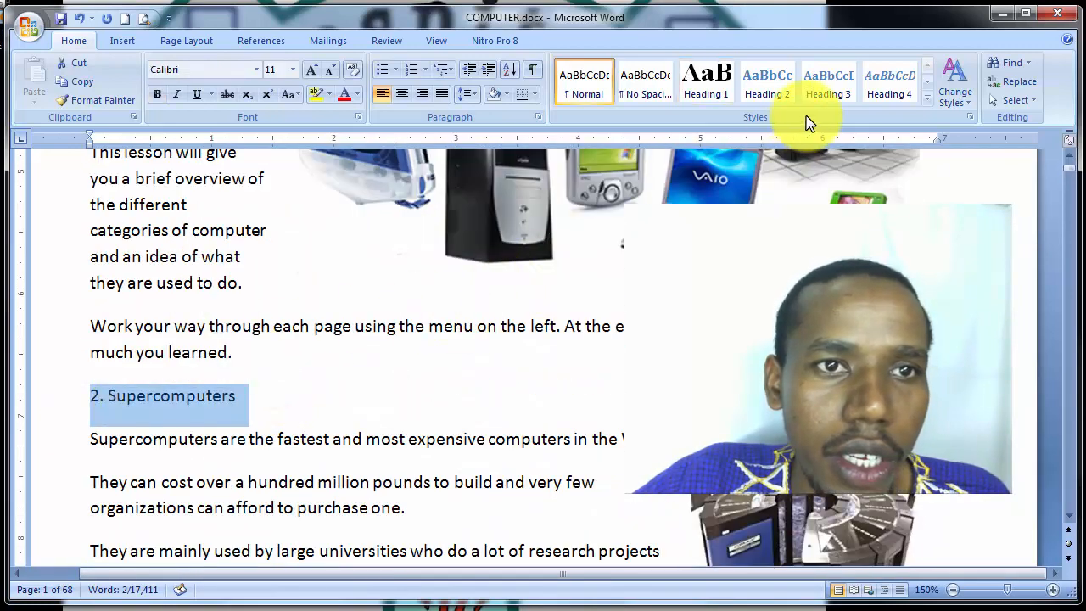
{"action": "left_click", "coordinate": [780, 92]}
- Apply the Heading 2 style to the "3. Mainframe Computers" line on page 2
{"action": "scroll", "coordinate": [413, 424], "scroll_direction": "down", "scroll_amount": 13}
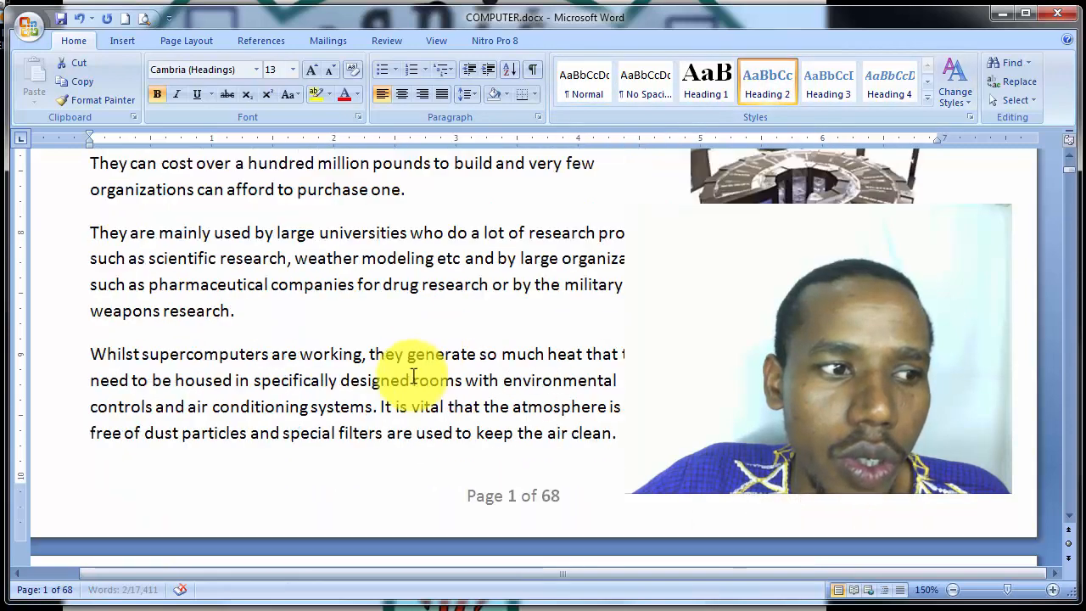
{"action": "scroll", "coordinate": [356, 362], "scroll_direction": "down", "scroll_amount": 1}
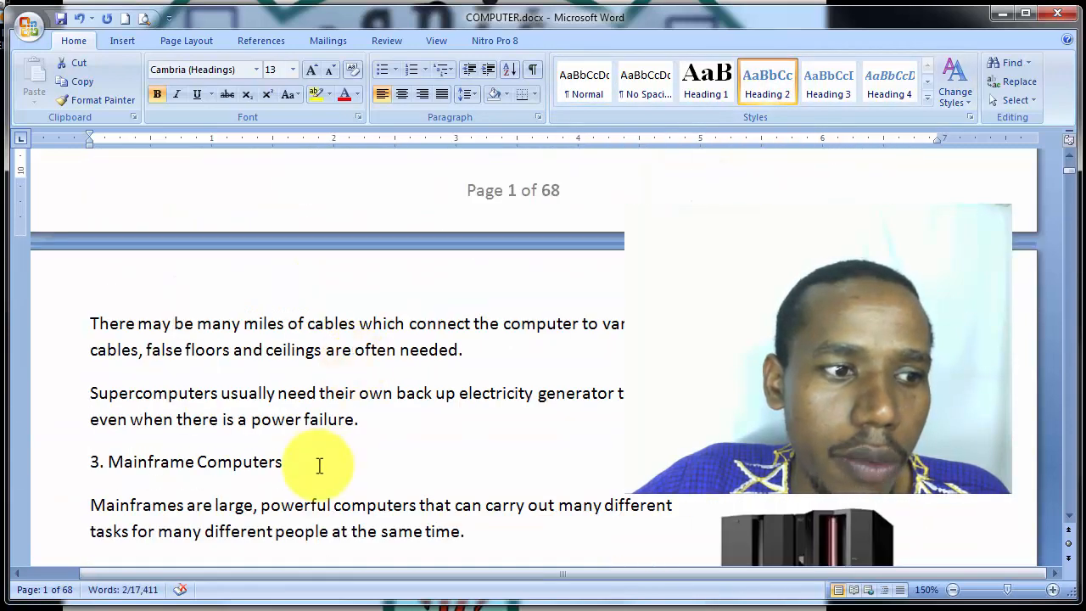
{"action": "left_click_drag", "start_coordinate": [310, 464], "coordinate": [72, 461]}
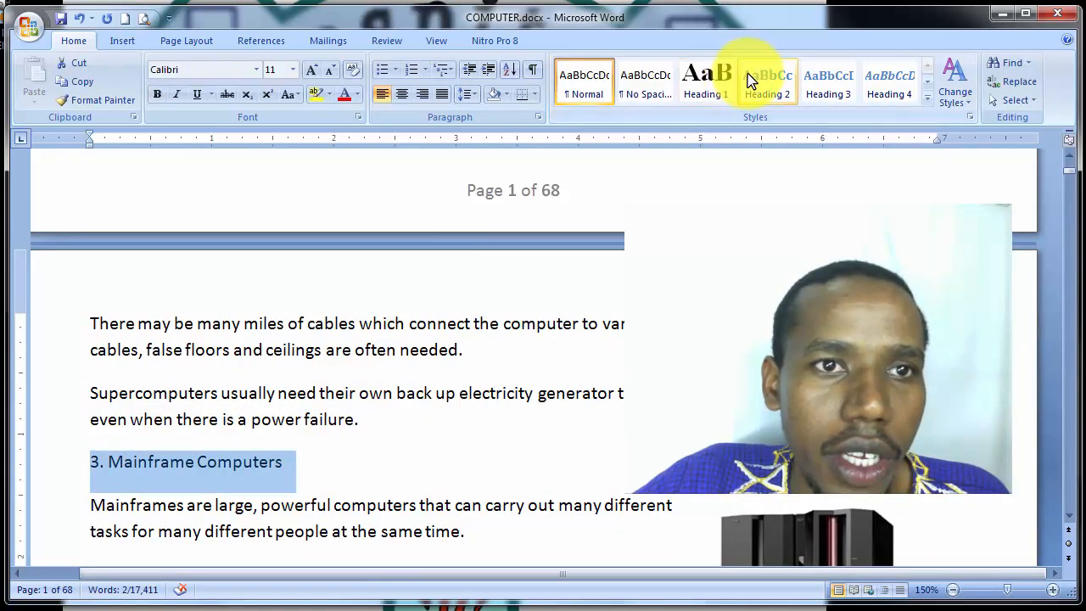
{"action": "left_click", "coordinate": [779, 93]}
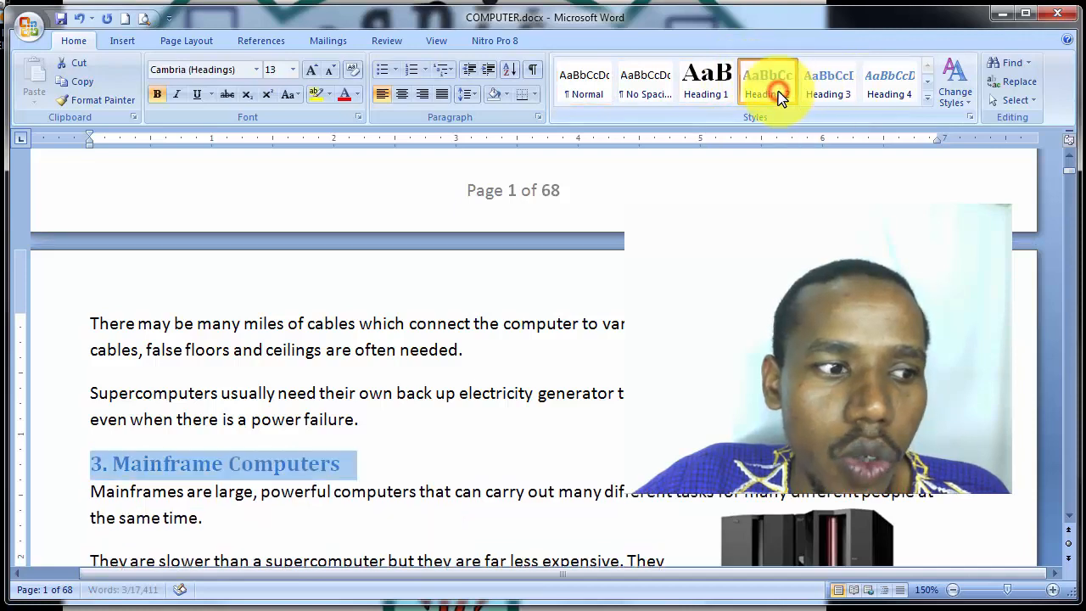
- Apply the Heading 2 style to the "4. Personal Computers" line below the mainframe section
{"action": "scroll", "coordinate": [449, 352], "scroll_direction": "up", "scroll_amount": 5}
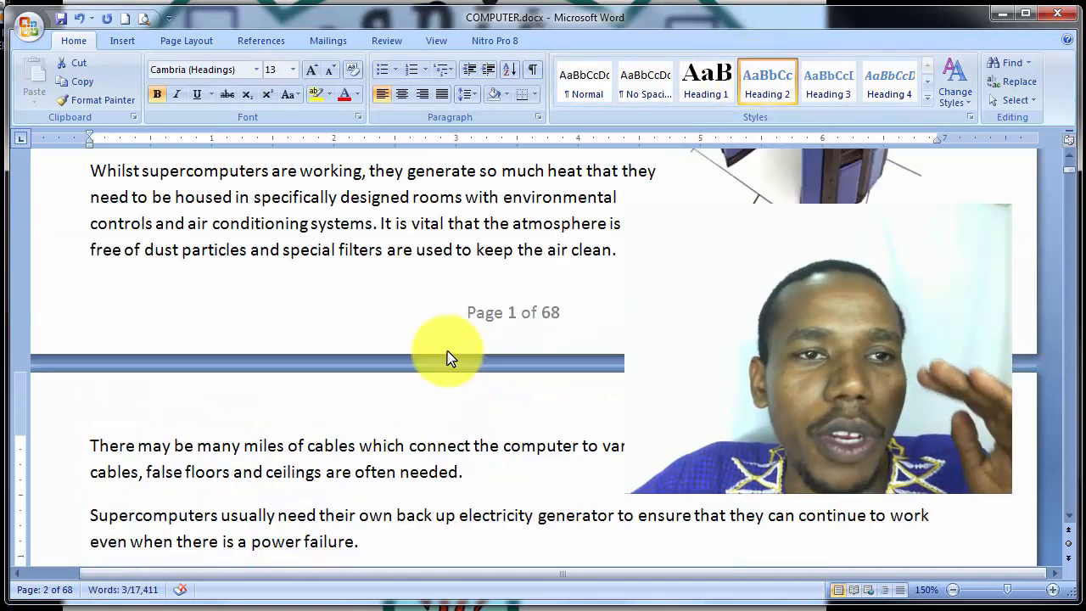
{"action": "scroll", "coordinate": [449, 353], "scroll_direction": "down", "scroll_amount": 4}
{"action": "scroll", "coordinate": [449, 351], "scroll_direction": "down", "scroll_amount": 8}
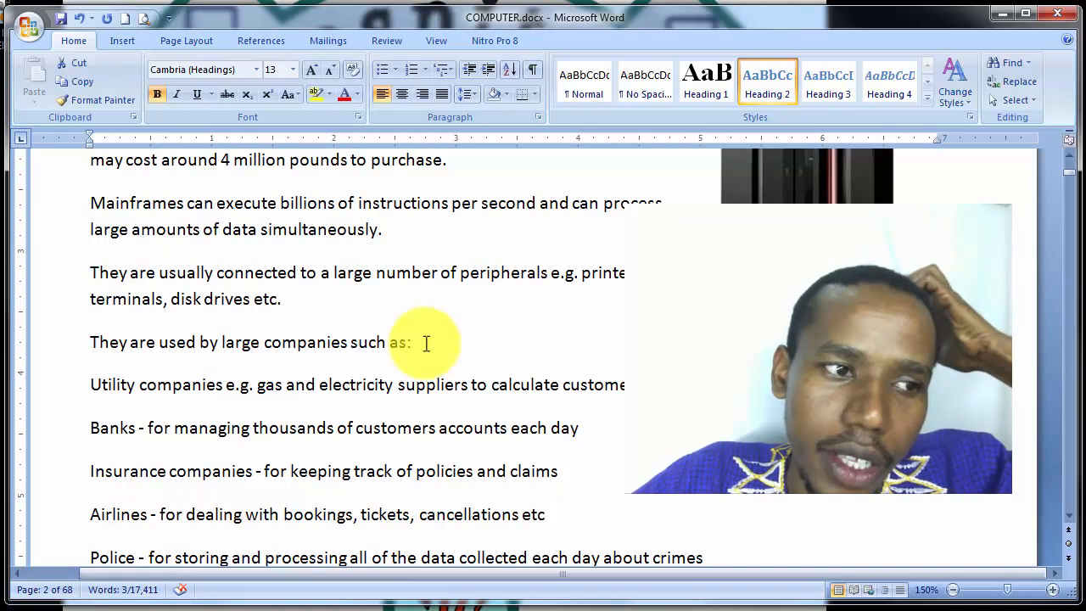
{"action": "scroll", "coordinate": [427, 351], "scroll_direction": "up", "scroll_amount": 5}
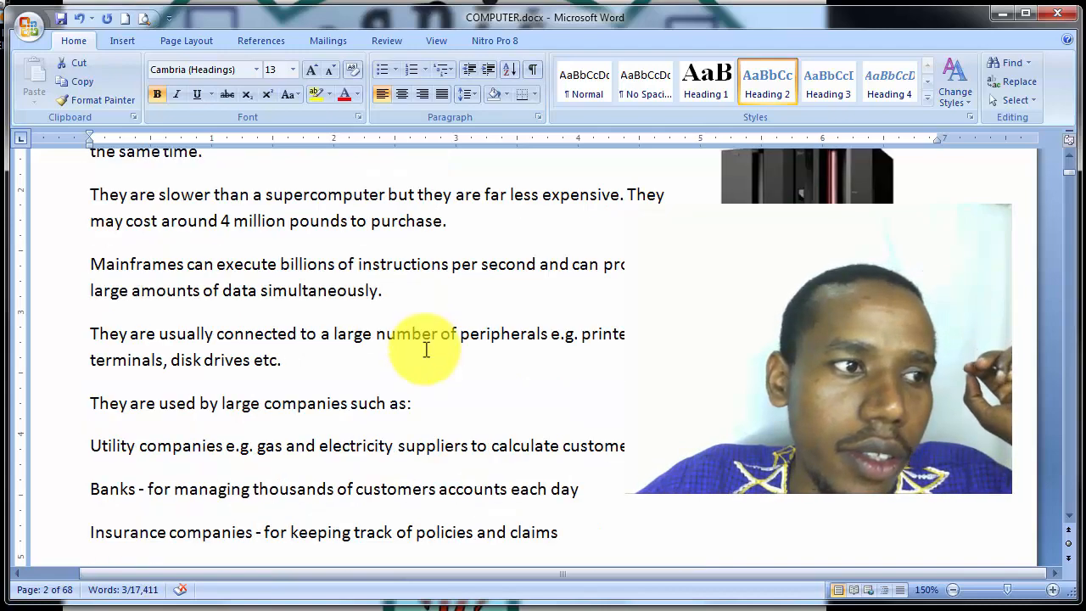
{"action": "scroll", "coordinate": [427, 351], "scroll_direction": "down", "scroll_amount": 4}
{"action": "scroll", "coordinate": [427, 350], "scroll_direction": "down", "scroll_amount": 5}
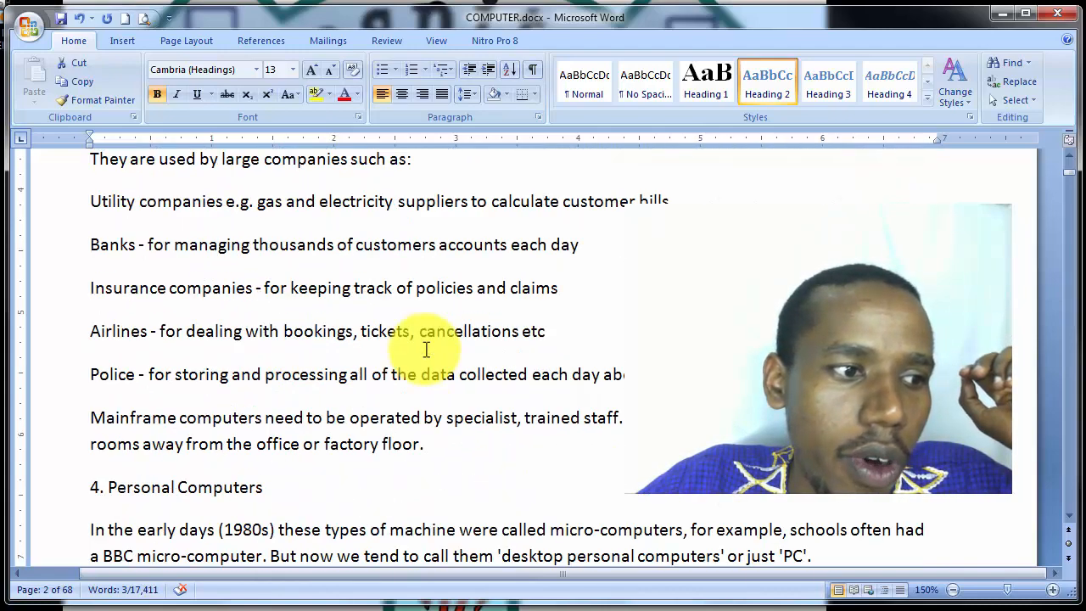
{"action": "left_click_drag", "start_coordinate": [310, 417], "coordinate": [40, 422]}
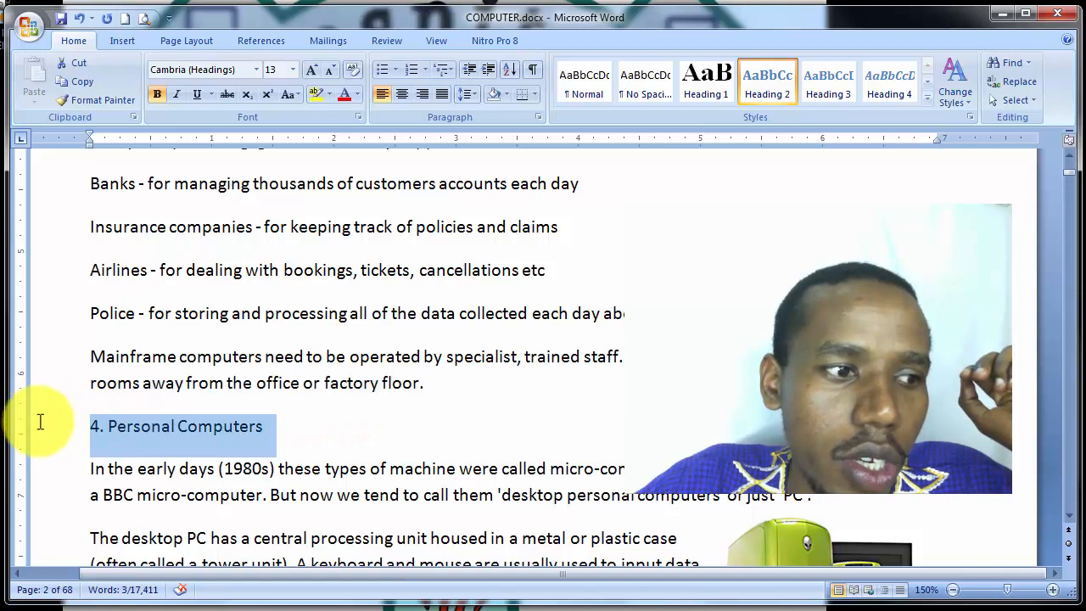
{"action": "left_click", "coordinate": [767, 89]}
- Apply the Heading 3 style to the "5. Laptops" line on page 3
{"action": "scroll", "coordinate": [658, 183], "scroll_direction": "down", "scroll_amount": 7}
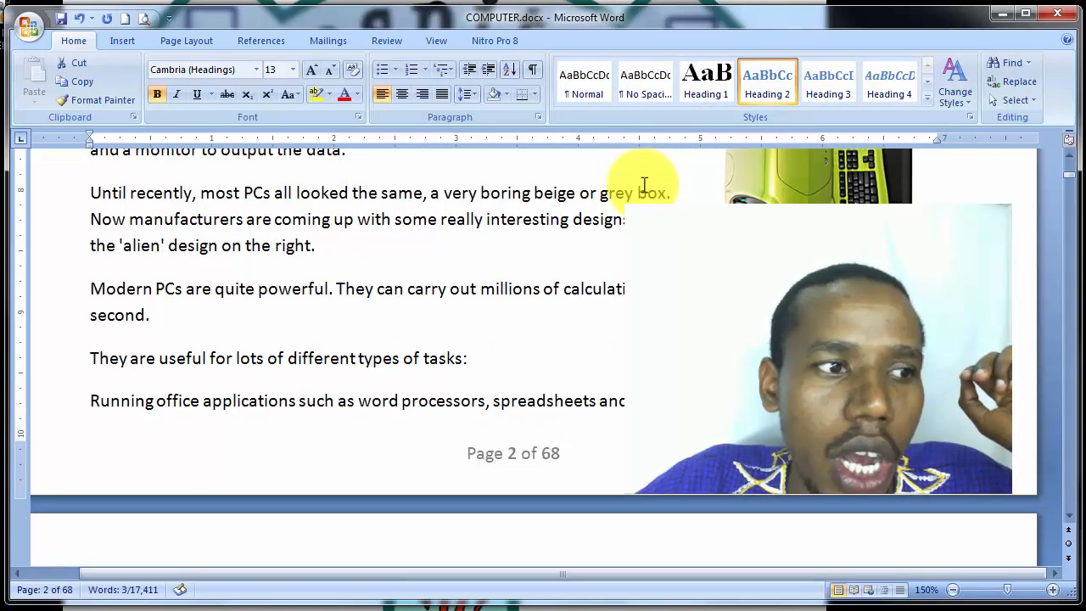
{"action": "scroll", "coordinate": [644, 185], "scroll_direction": "down", "scroll_amount": 6}
{"action": "scroll", "coordinate": [340, 254], "scroll_direction": "up", "scroll_amount": 4}
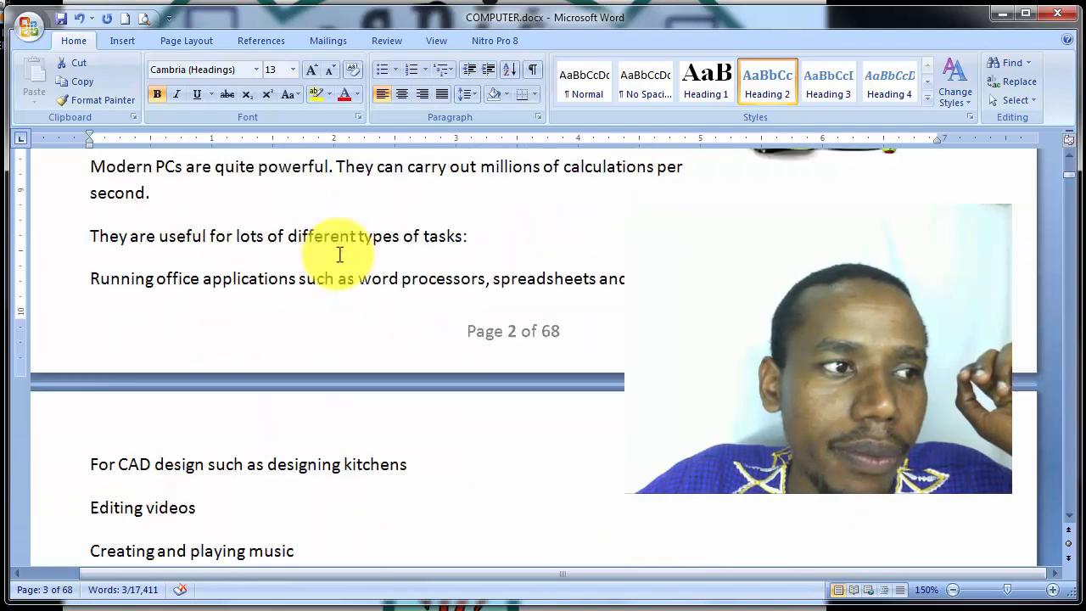
{"action": "scroll", "coordinate": [339, 255], "scroll_direction": "up", "scroll_amount": 6}
{"action": "scroll", "coordinate": [340, 246], "scroll_direction": "down", "scroll_amount": 9}
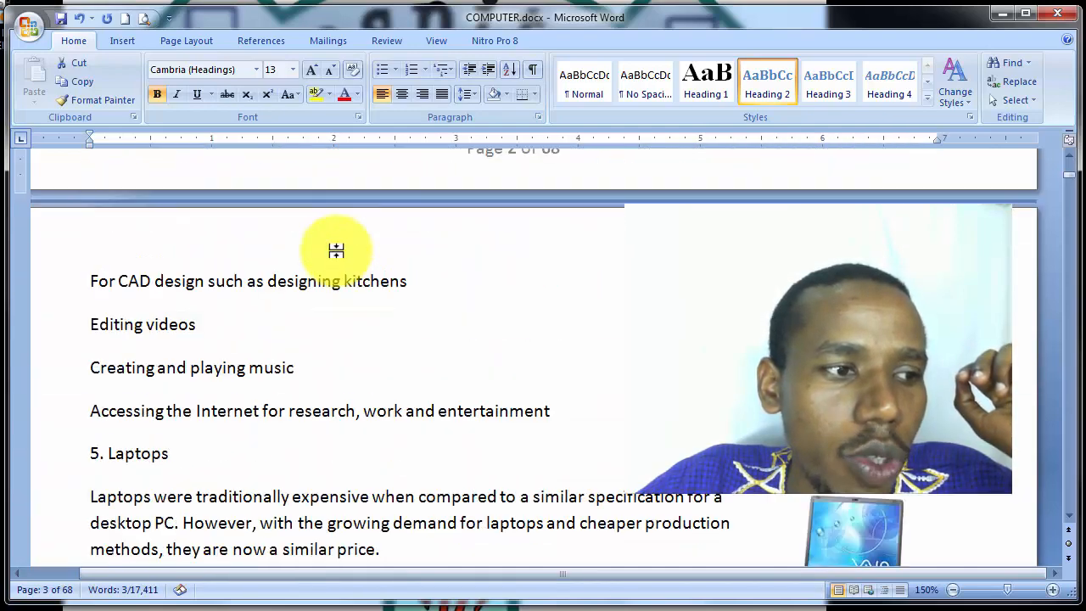
{"action": "scroll", "coordinate": [336, 251], "scroll_direction": "down", "scroll_amount": 1}
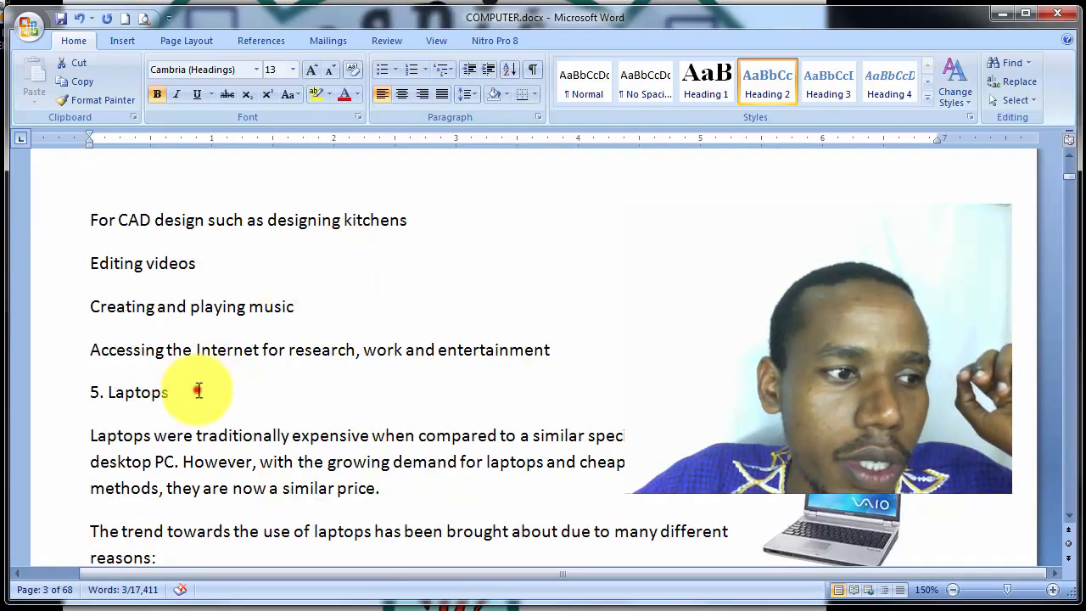
{"action": "left_click_drag", "start_coordinate": [198, 391], "coordinate": [96, 410]}
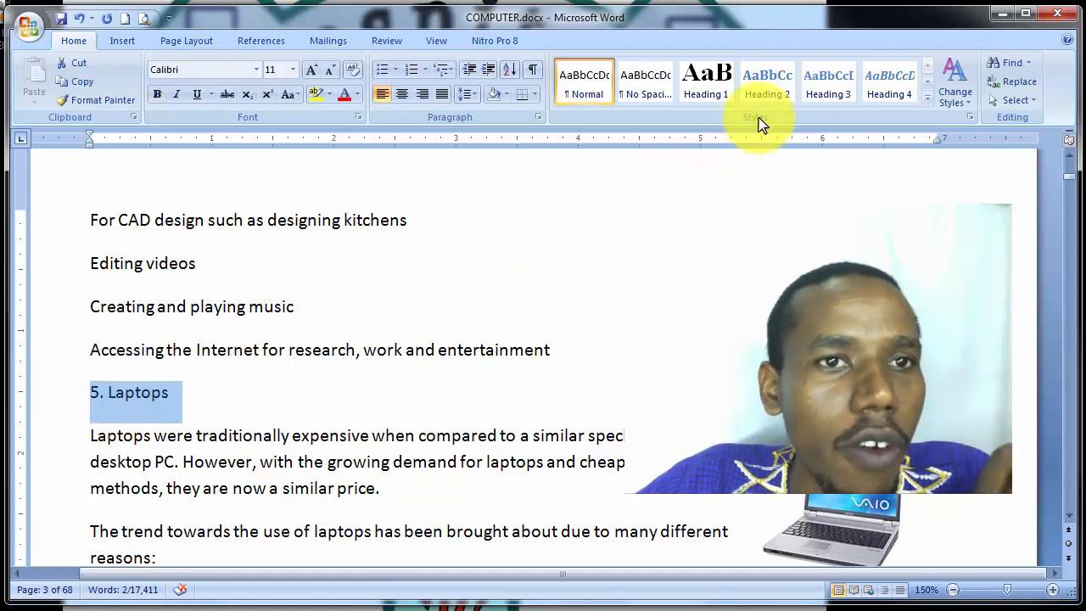
{"action": "left_click", "coordinate": [829, 98]}
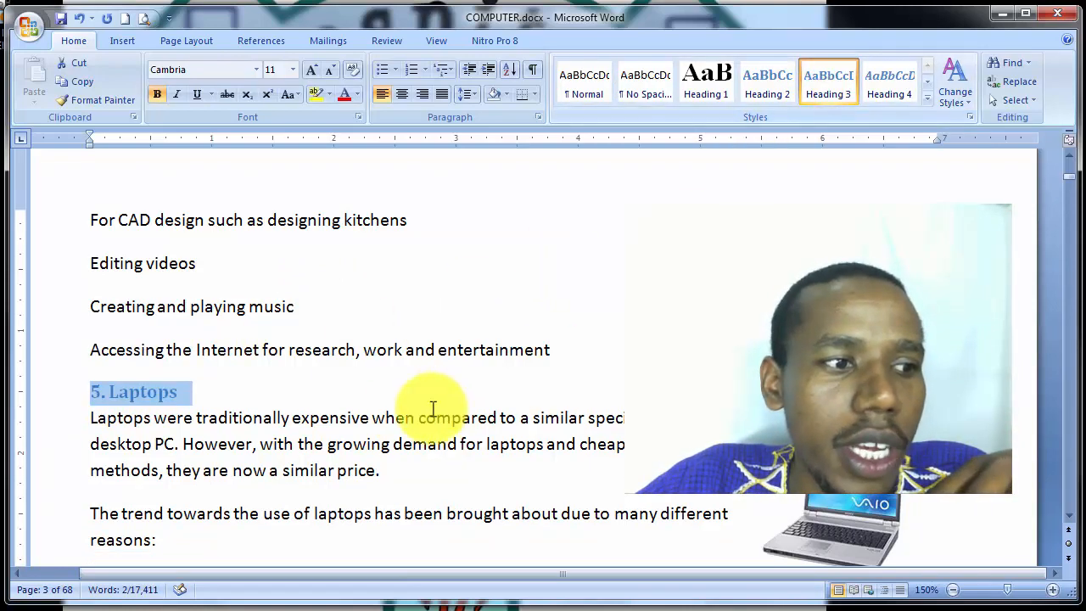
- Apply the Heading 4 style to the "Growth of wireless networking" line in the laptops section
{"action": "scroll", "coordinate": [392, 390], "scroll_direction": "down", "scroll_amount": 3}
{"action": "scroll", "coordinate": [210, 383], "scroll_direction": "down", "scroll_amount": 4}
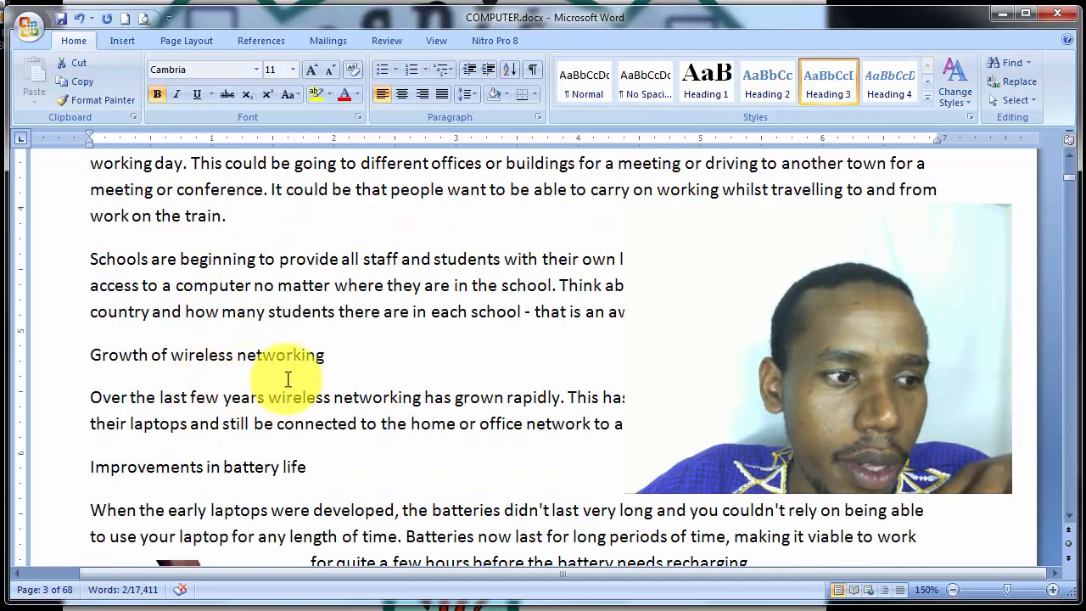
{"action": "scroll", "coordinate": [286, 376], "scroll_direction": "down", "scroll_amount": 2}
{"action": "left_click_drag", "start_coordinate": [338, 236], "coordinate": [12, 222]}
{"action": "left_click", "coordinate": [309, 246]}
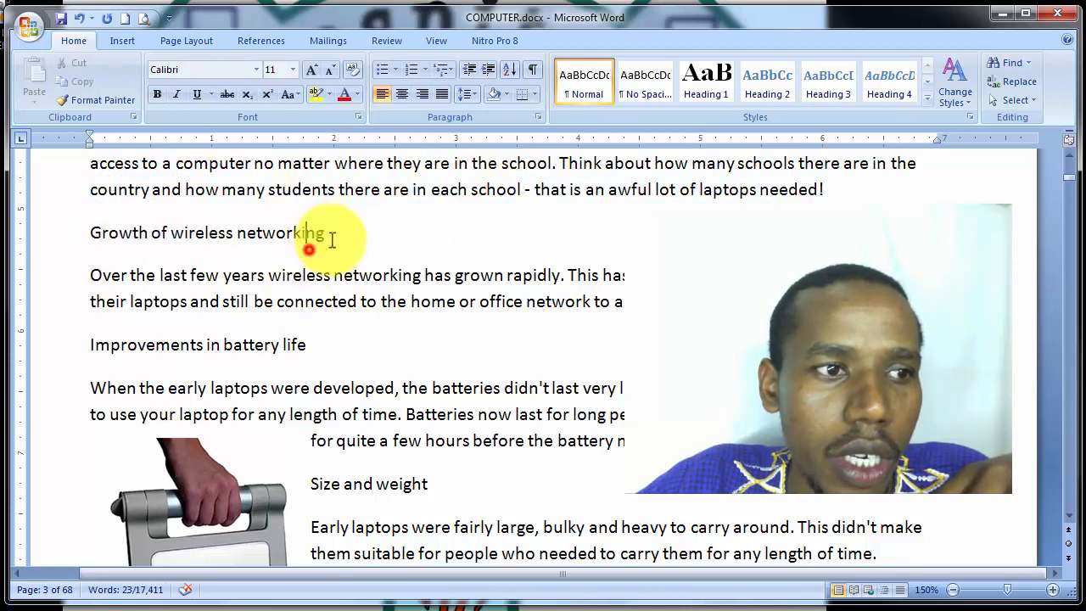
{"action": "left_click_drag", "start_coordinate": [351, 225], "coordinate": [48, 241]}
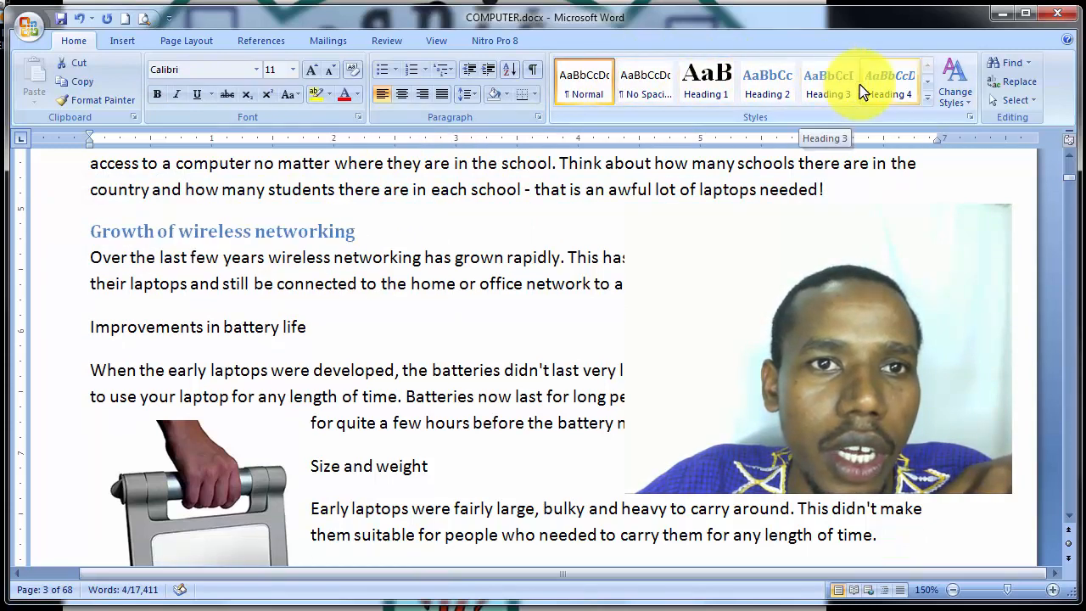
{"action": "left_click", "coordinate": [882, 89]}
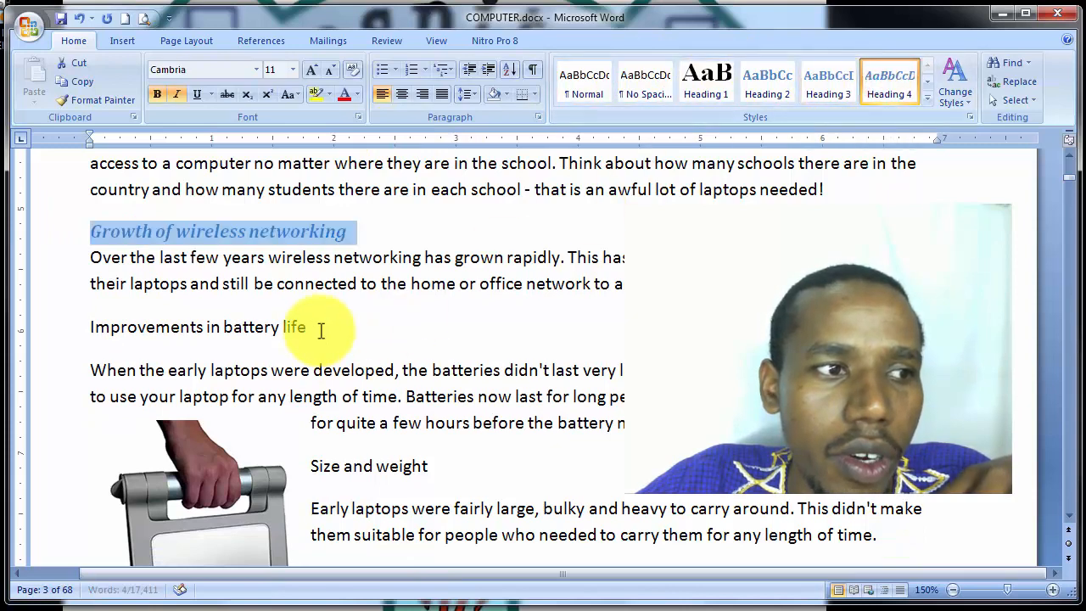
- Apply the Heading 3 style to the "6. Personal Digital Assistant (PDA)" line at the end of page 3
{"action": "scroll", "coordinate": [313, 323], "scroll_direction": "down", "scroll_amount": 3}
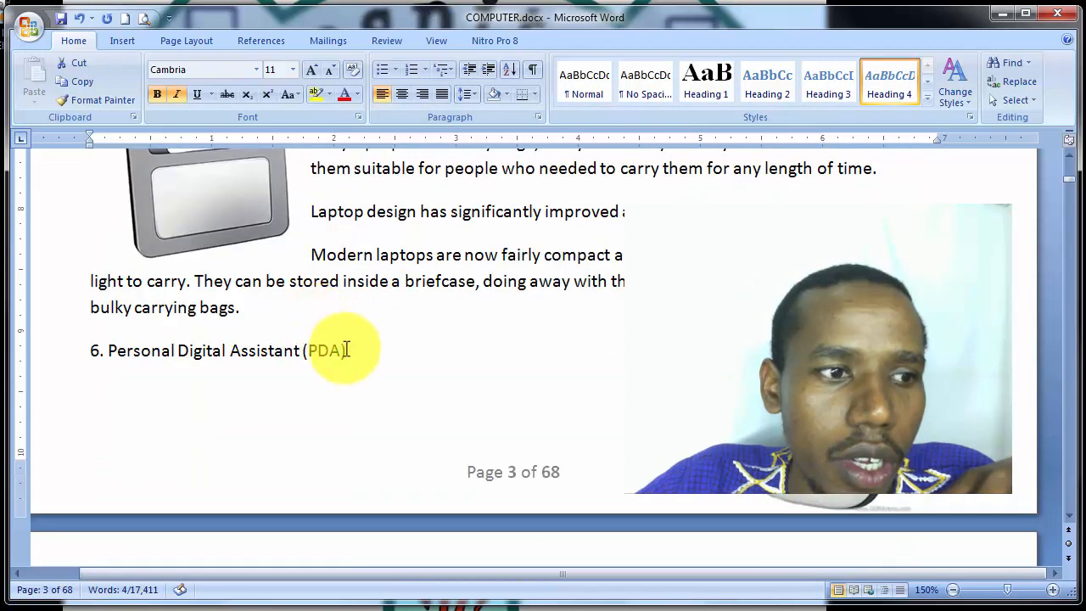
{"action": "left_click_drag", "start_coordinate": [371, 349], "coordinate": [45, 383]}
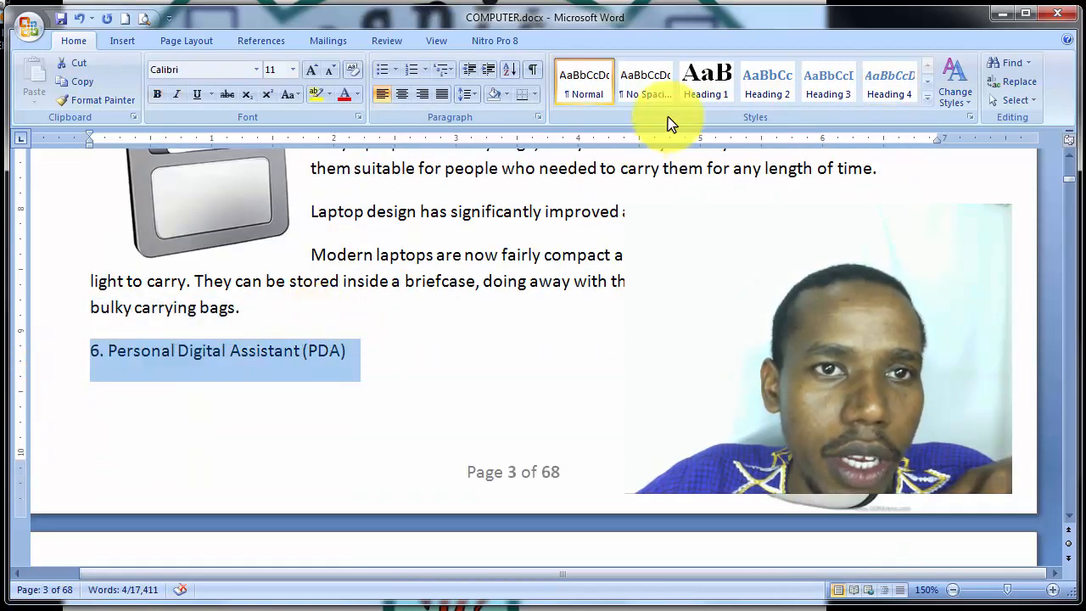
{"action": "left_click", "coordinate": [831, 88]}
- Apply the Heading 3 style to the "7. Embedded Computers" line on page 4
{"action": "scroll", "coordinate": [356, 333], "scroll_direction": "down", "scroll_amount": 12}
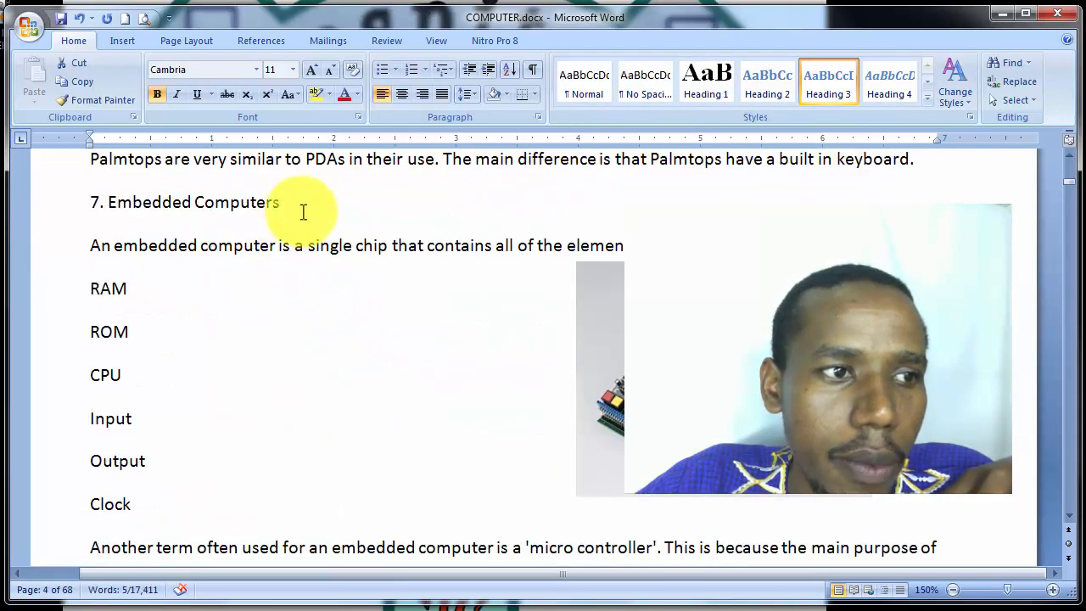
{"action": "left_click_drag", "start_coordinate": [303, 207], "coordinate": [53, 211]}
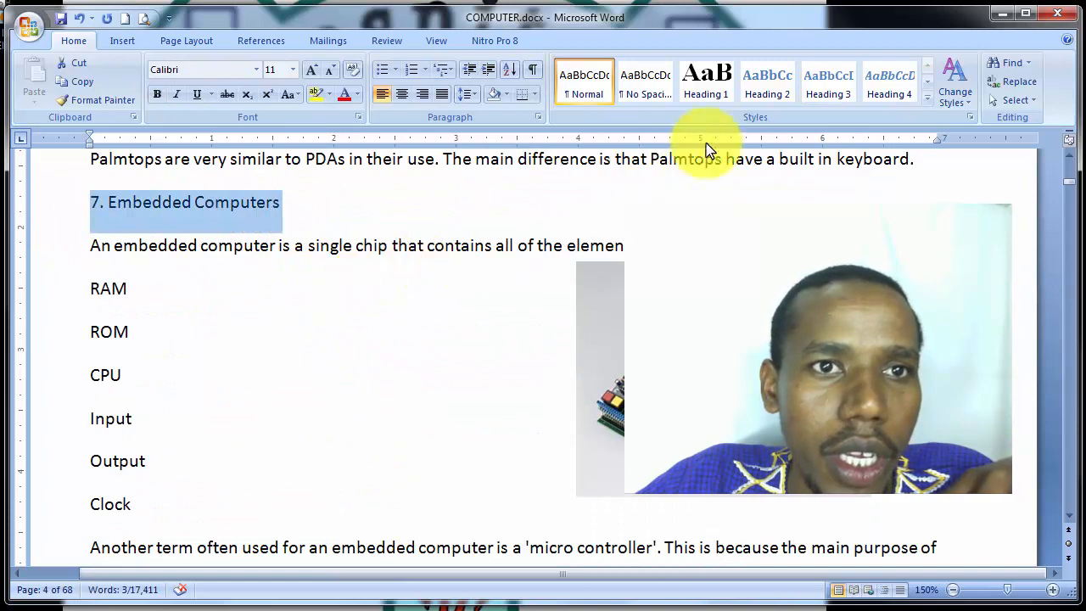
{"action": "left_click", "coordinate": [820, 85]}
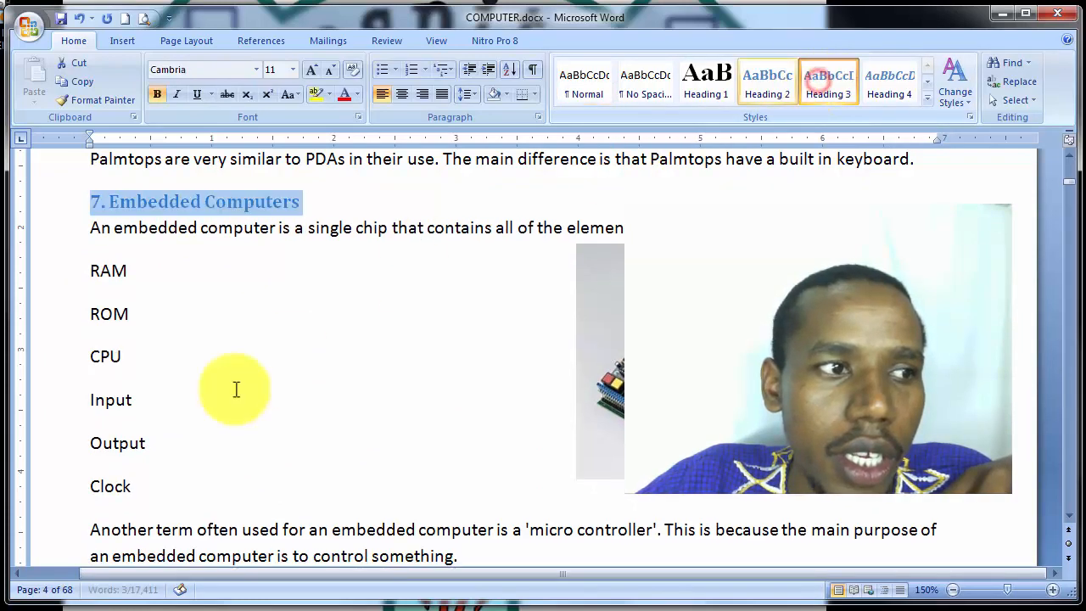
- Apply the Heading 1 style to the "PARTS OF COMPUTER" line on page 4
{"action": "scroll", "coordinate": [194, 405], "scroll_direction": "down", "scroll_amount": 8}
{"action": "scroll", "coordinate": [194, 403], "scroll_direction": "down", "scroll_amount": 1}
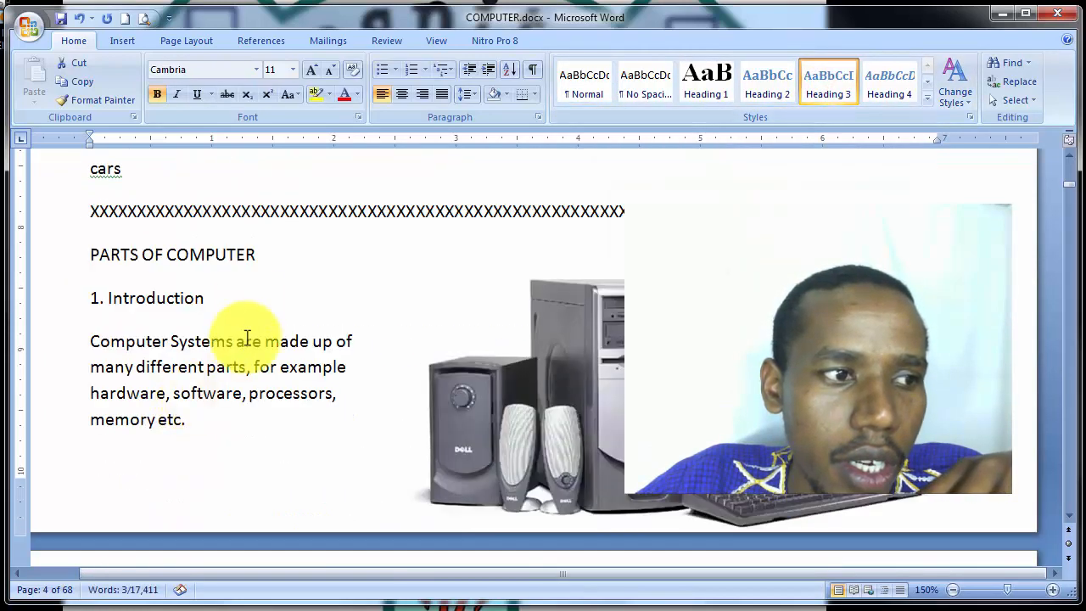
{"action": "left_click_drag", "start_coordinate": [268, 254], "coordinate": [34, 272]}
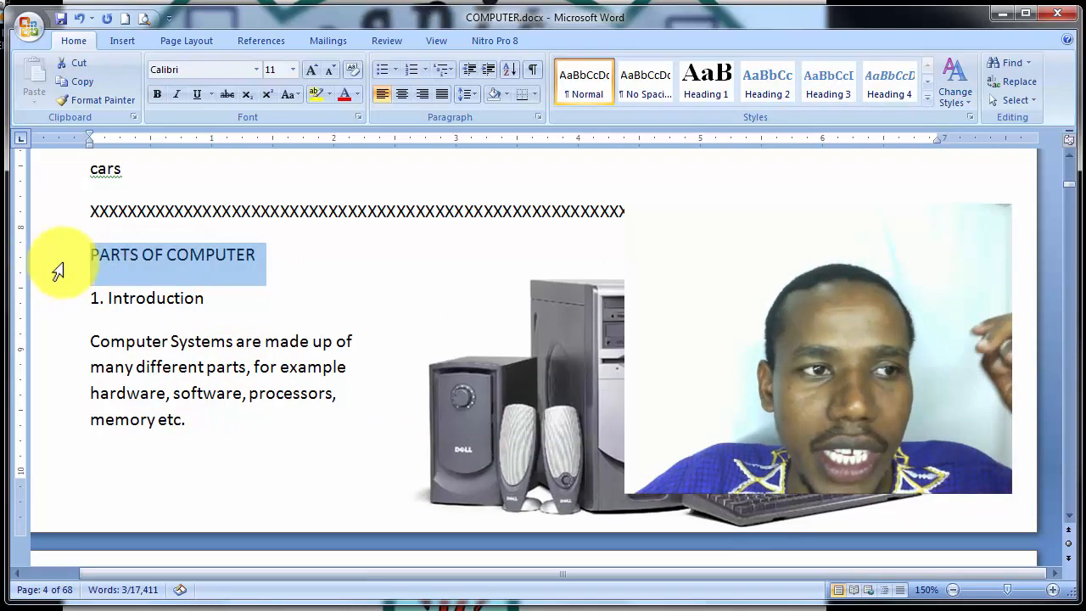
{"action": "left_click", "coordinate": [710, 80]}
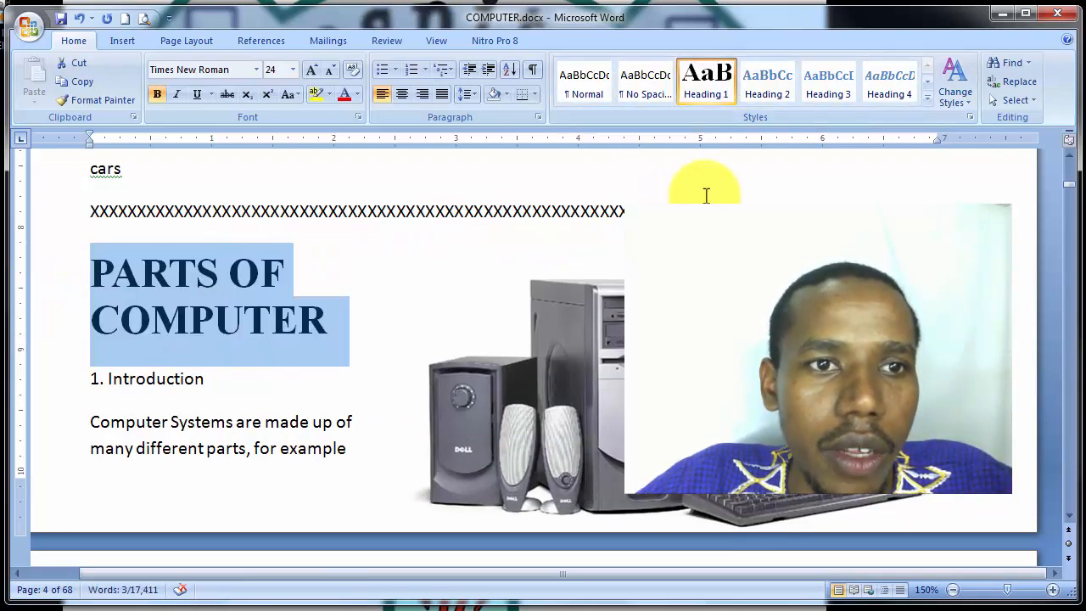
- Delete the row of X characters above the "PARTS OF COMPUTER" heading
{"action": "left_click_drag", "start_coordinate": [727, 204], "coordinate": [101, 210]}
{"action": "key", "text": "Delete"}
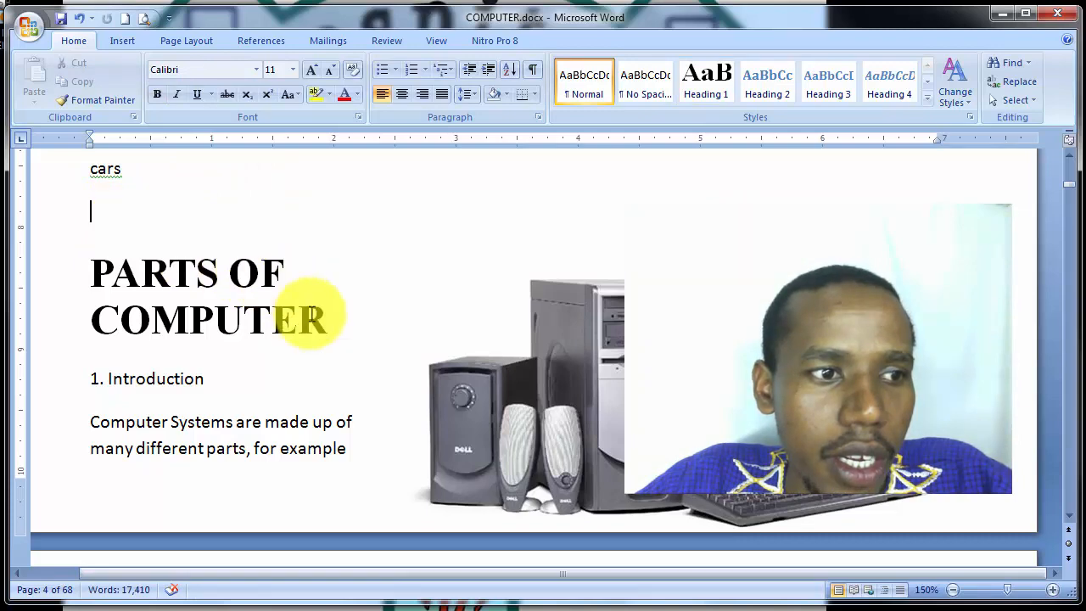
{"action": "left_click", "coordinate": [310, 316]}
{"action": "scroll", "coordinate": [310, 316], "scroll_direction": "down", "scroll_amount": 9}
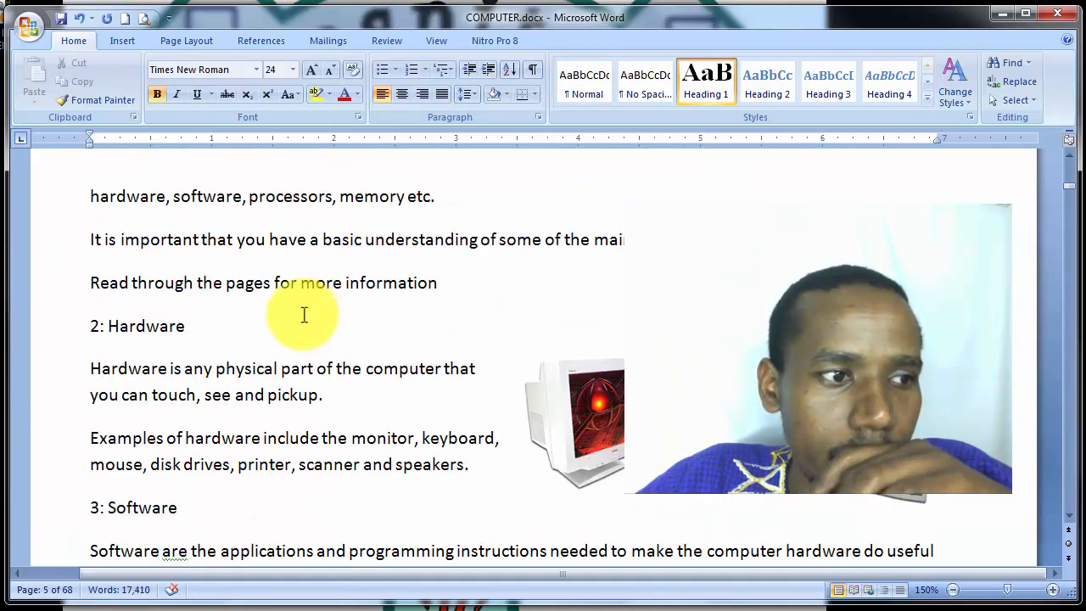
- Apply the Heading 2 style to the "2: Hardware" line on page 5
{"action": "left_click", "coordinate": [42, 330]}
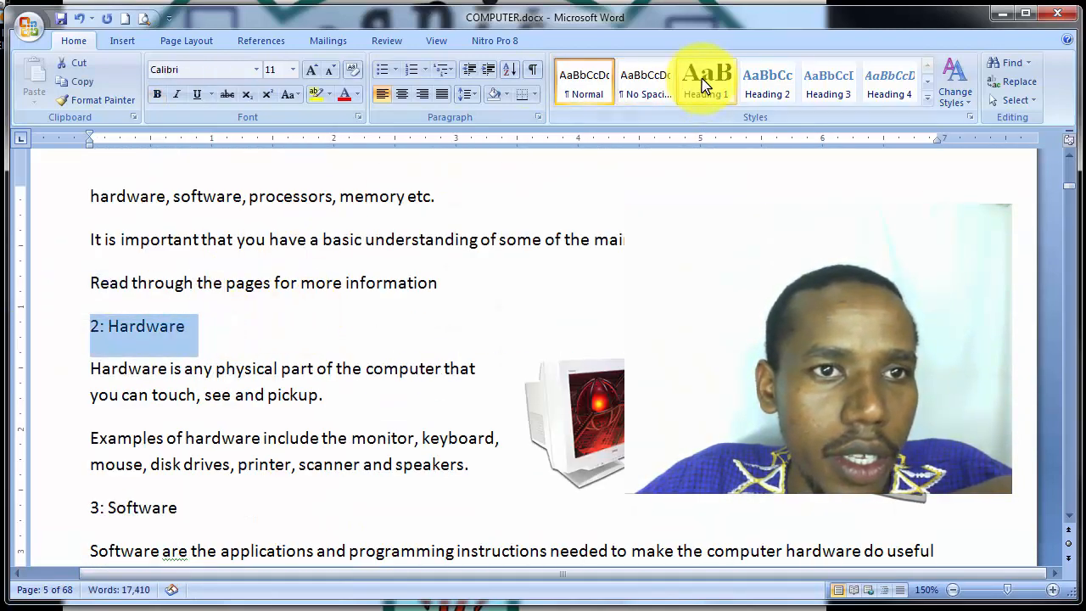
{"action": "left_click", "coordinate": [750, 91]}
- Apply the Heading 2 style to the "1. Introduction" line below "PARTS OF COMPUTER"
{"action": "scroll", "coordinate": [255, 279], "scroll_direction": "up", "scroll_amount": 6}
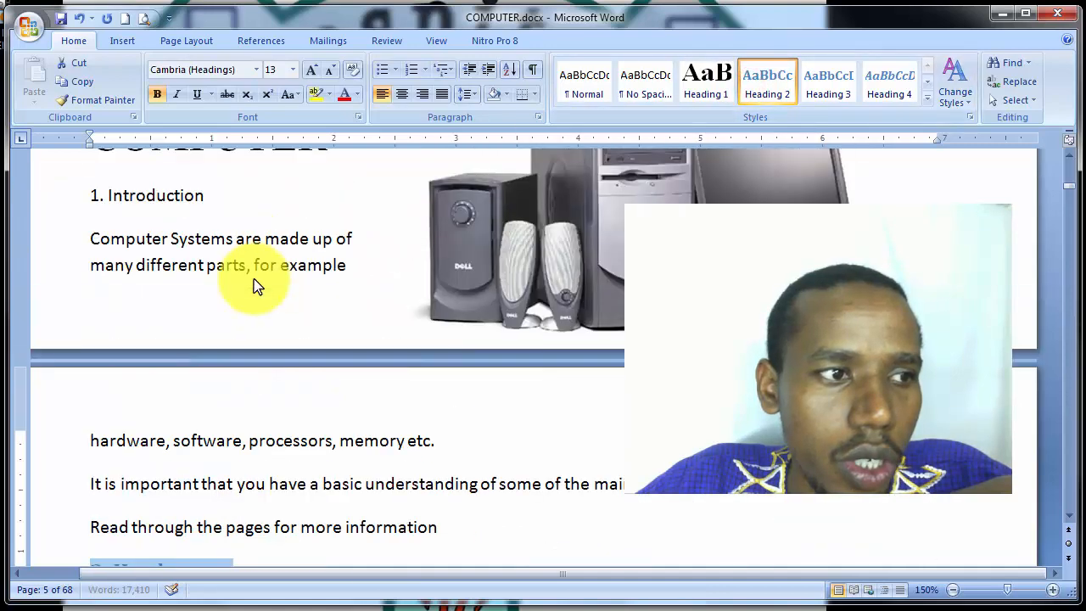
{"action": "left_click_drag", "start_coordinate": [243, 258], "coordinate": [25, 262]}
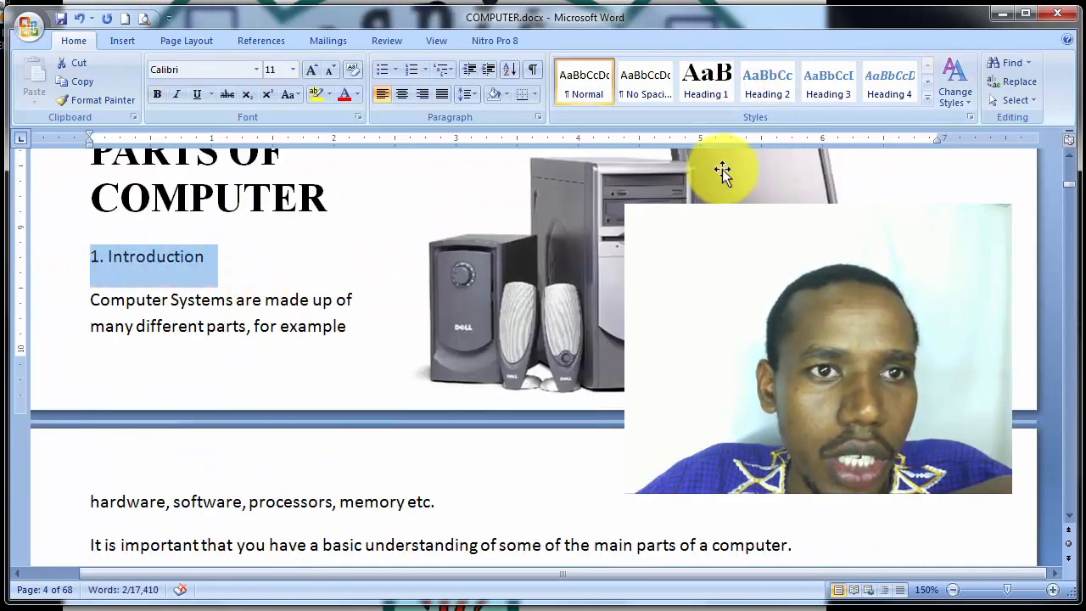
{"action": "left_click", "coordinate": [772, 90]}
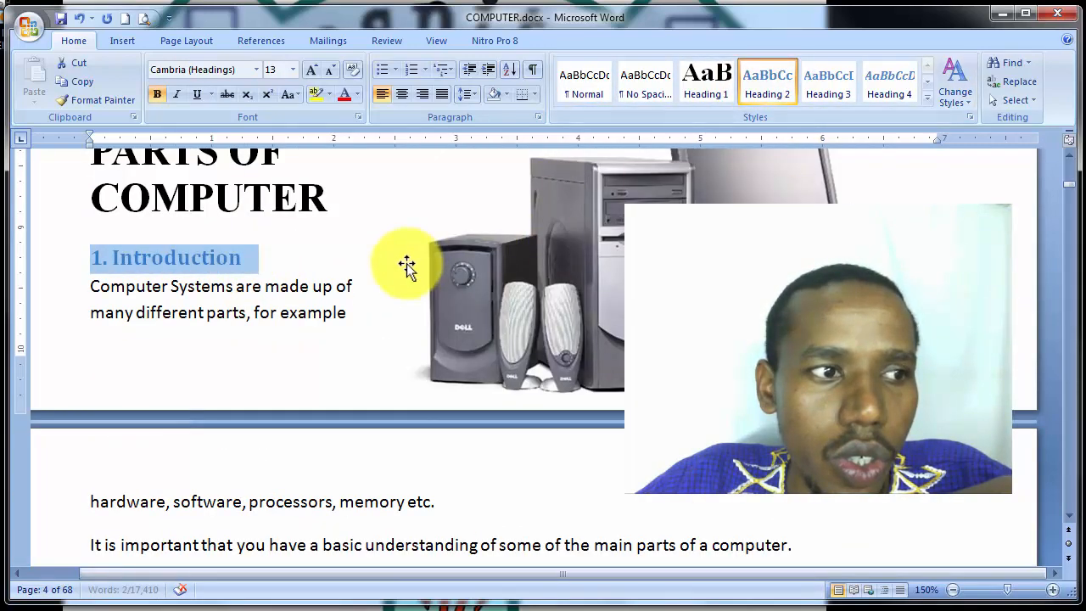
- Apply the Heading 2 style to the "3: Software" line on page 5
{"action": "scroll", "coordinate": [407, 265], "scroll_direction": "down", "scroll_amount": 3}
{"action": "scroll", "coordinate": [407, 263], "scroll_direction": "down", "scroll_amount": 5}
{"action": "scroll", "coordinate": [409, 264], "scroll_direction": "down", "scroll_amount": 4}
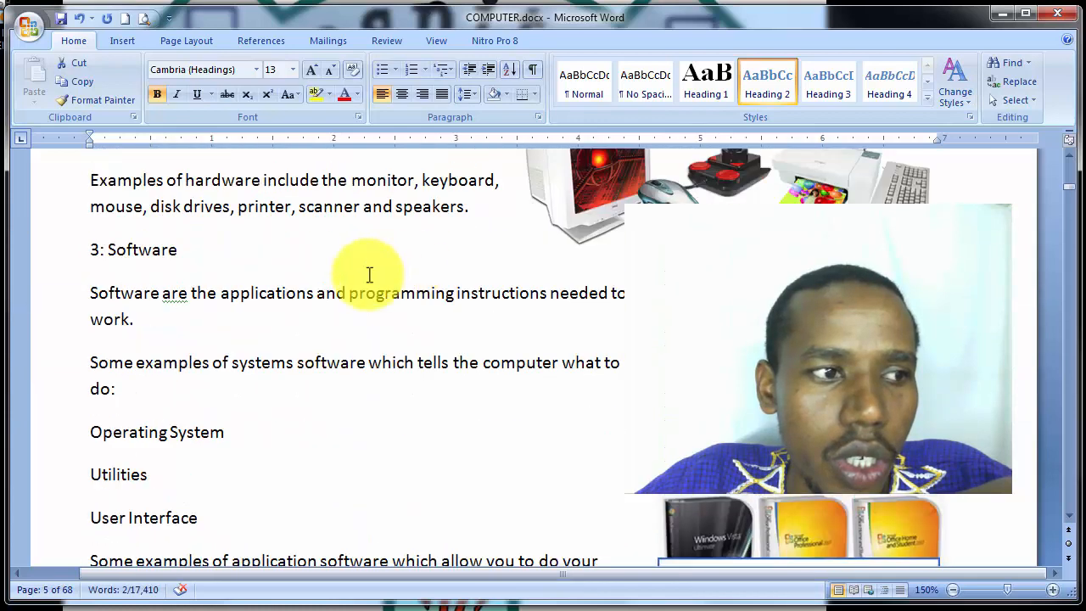
{"action": "left_click_drag", "start_coordinate": [255, 257], "coordinate": [42, 269]}
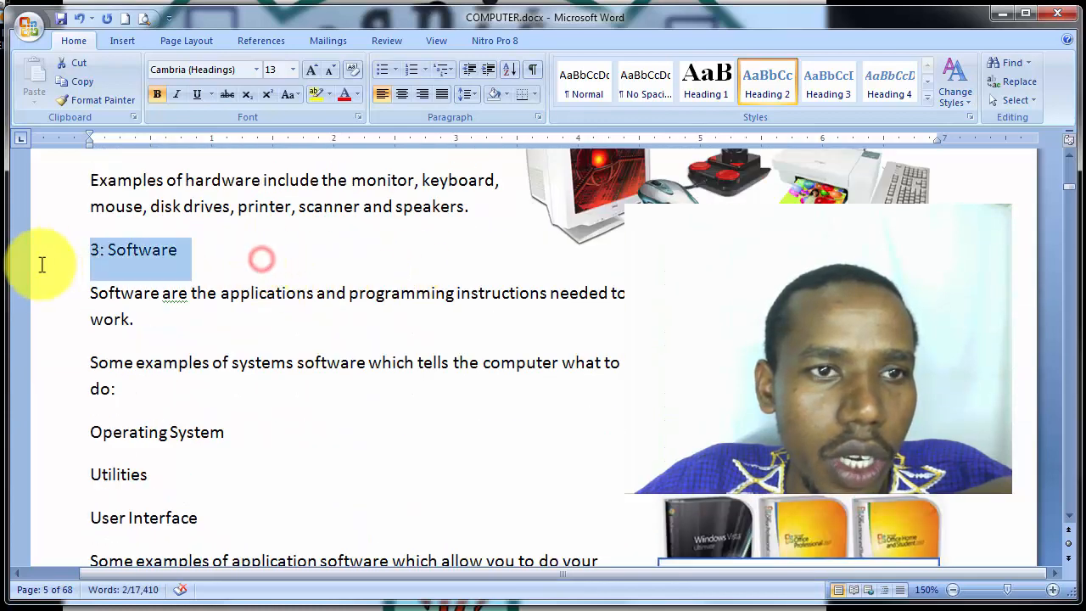
{"action": "left_click", "coordinate": [774, 88]}
- Apply the Heading 2 style to the "4. Peripherals" line on page 5
{"action": "scroll", "coordinate": [288, 369], "scroll_direction": "down", "scroll_amount": 4}
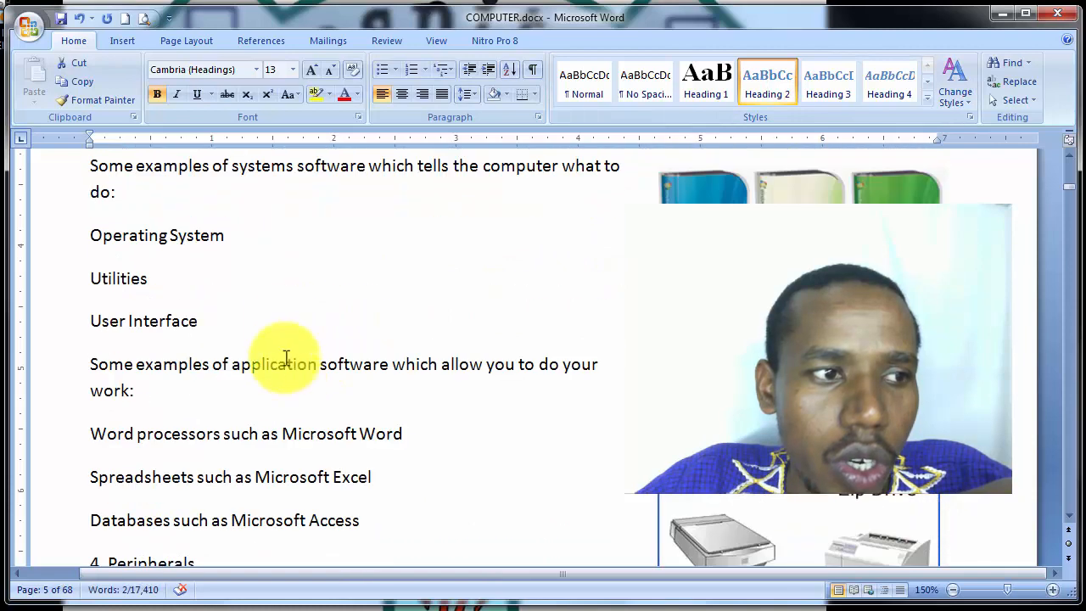
{"action": "left_click", "coordinate": [280, 240]}
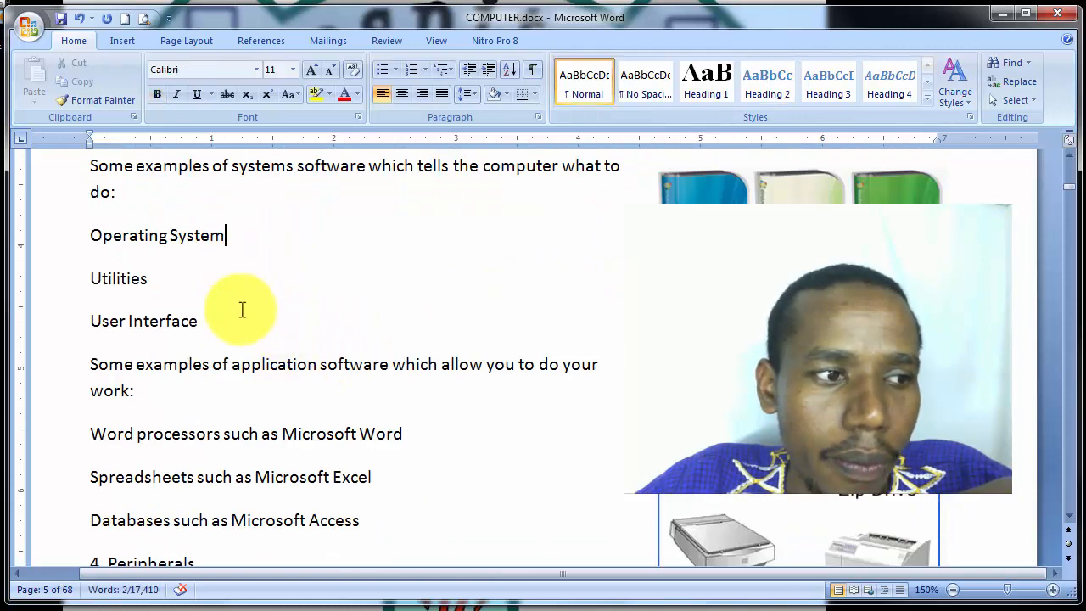
{"action": "scroll", "coordinate": [210, 417], "scroll_direction": "down", "scroll_amount": 4}
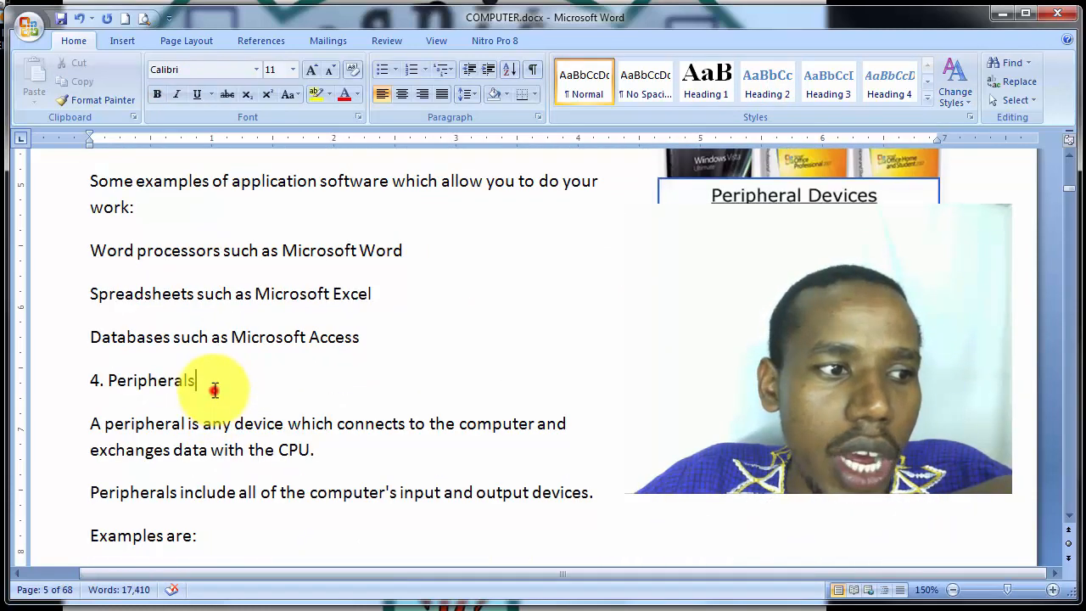
{"action": "left_click_drag", "start_coordinate": [213, 386], "coordinate": [56, 400]}
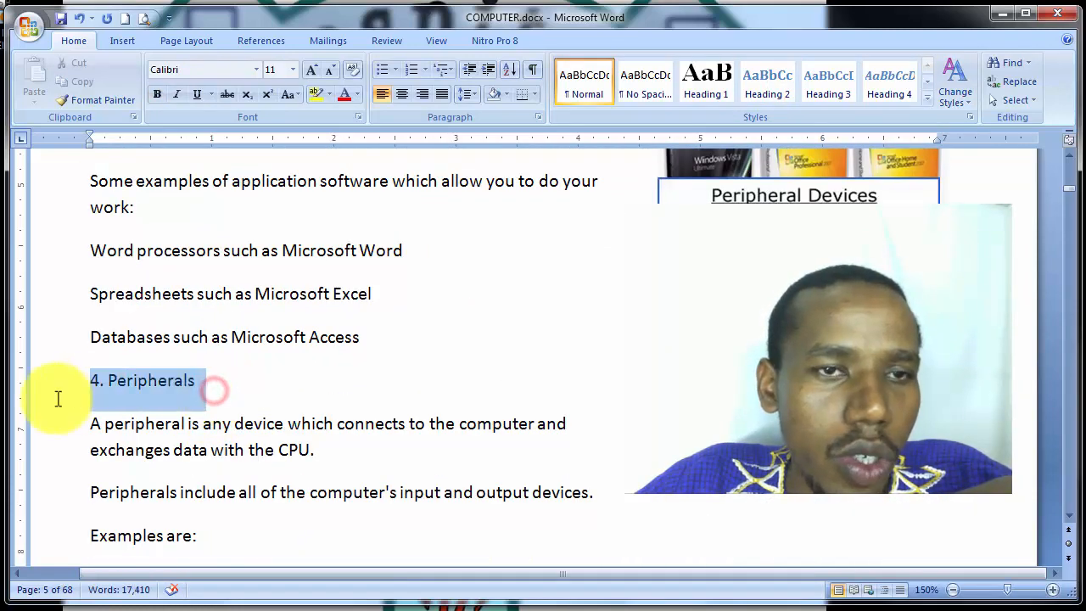
{"action": "left_click", "coordinate": [769, 87]}
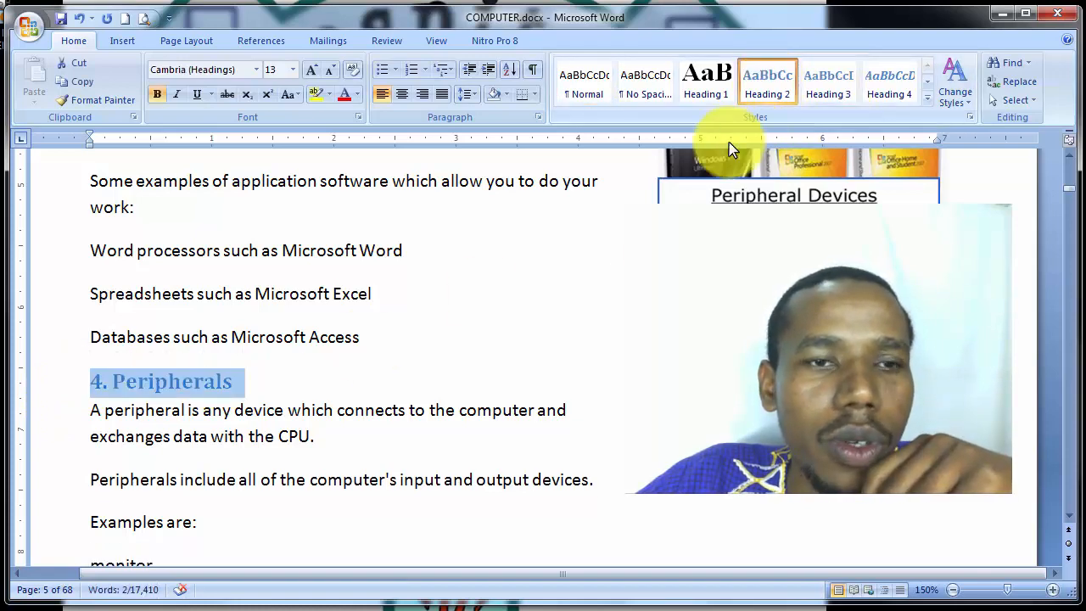
- Undo the Heading 2 styling of the "4. Peripherals", "3: Software" and "1. Introduction" lines
{"action": "scroll", "coordinate": [494, 306], "scroll_direction": "down", "scroll_amount": 5}
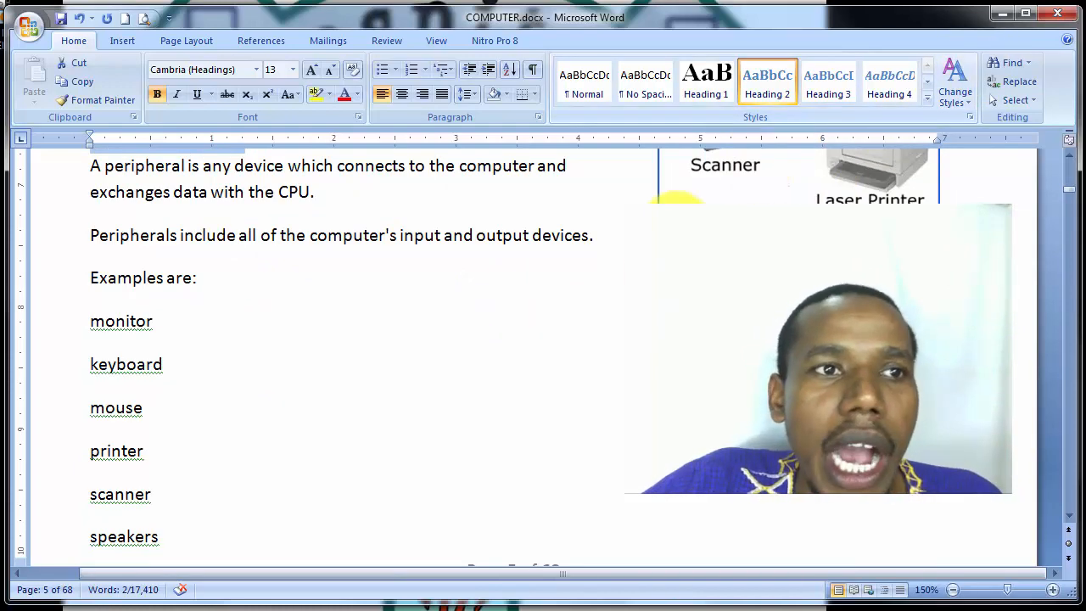
{"action": "scroll", "coordinate": [621, 246], "scroll_direction": "up", "scroll_amount": 10}
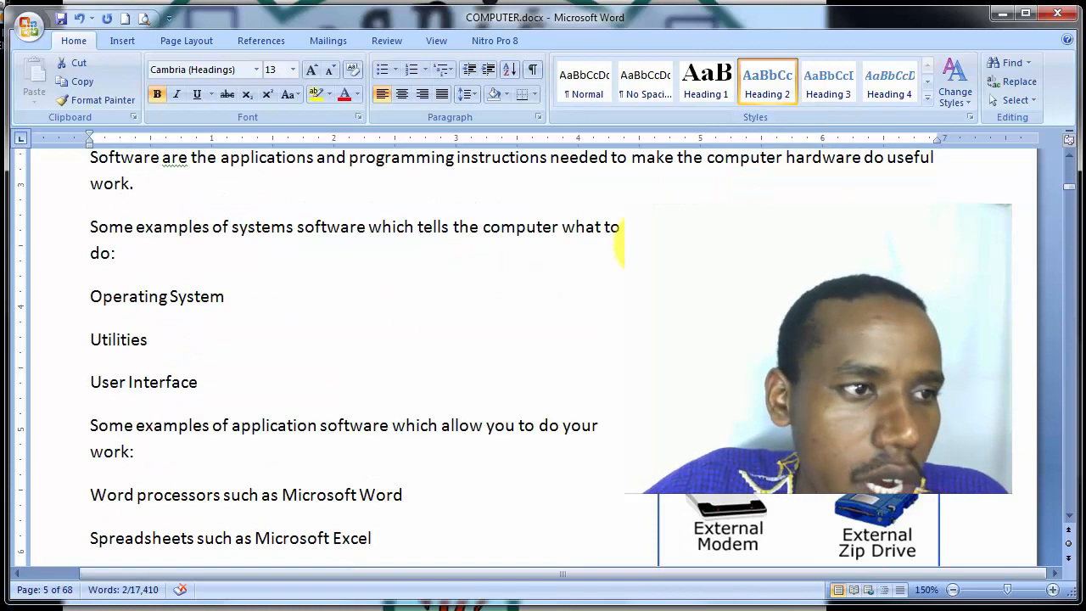
{"action": "scroll", "coordinate": [621, 246], "scroll_direction": "up", "scroll_amount": 2}
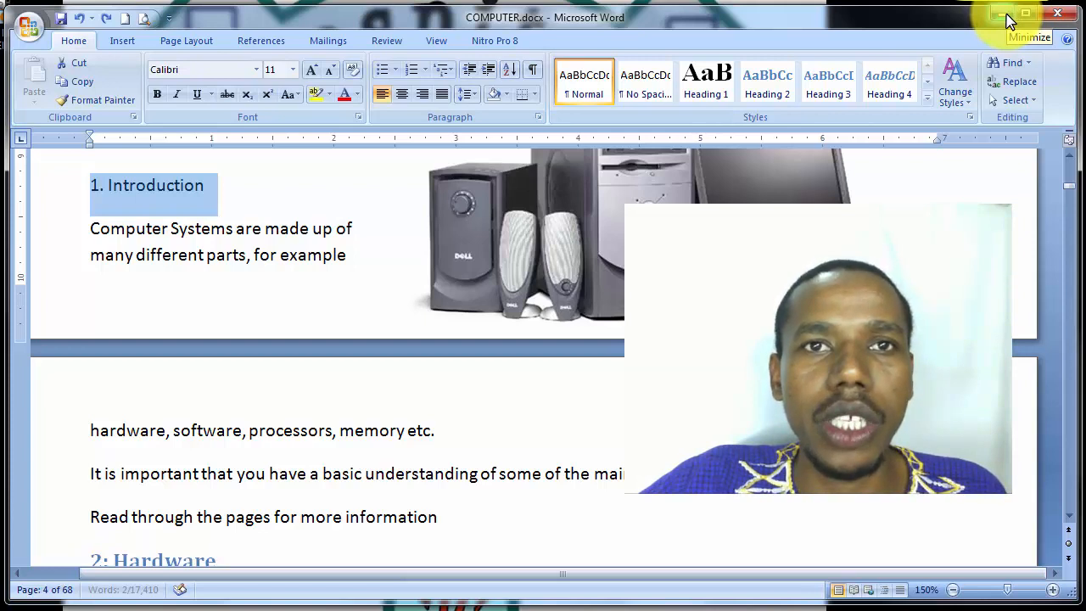
{"action": "left_click", "coordinate": [1058, 14]}
{"action": "left_click", "coordinate": [459, 312]}
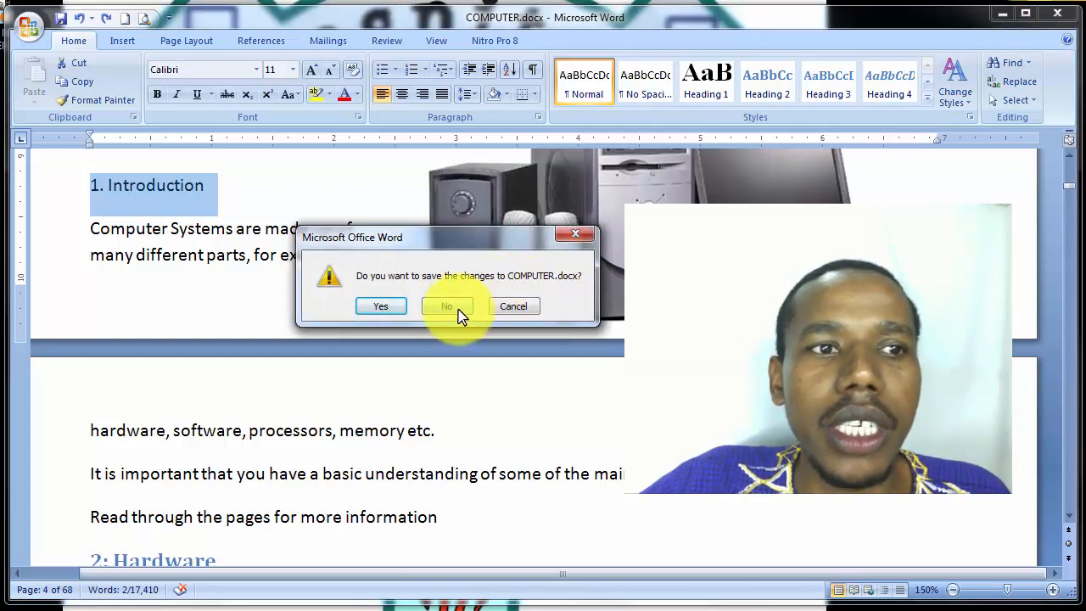
{"action": "left_click", "coordinate": [514, 306]}
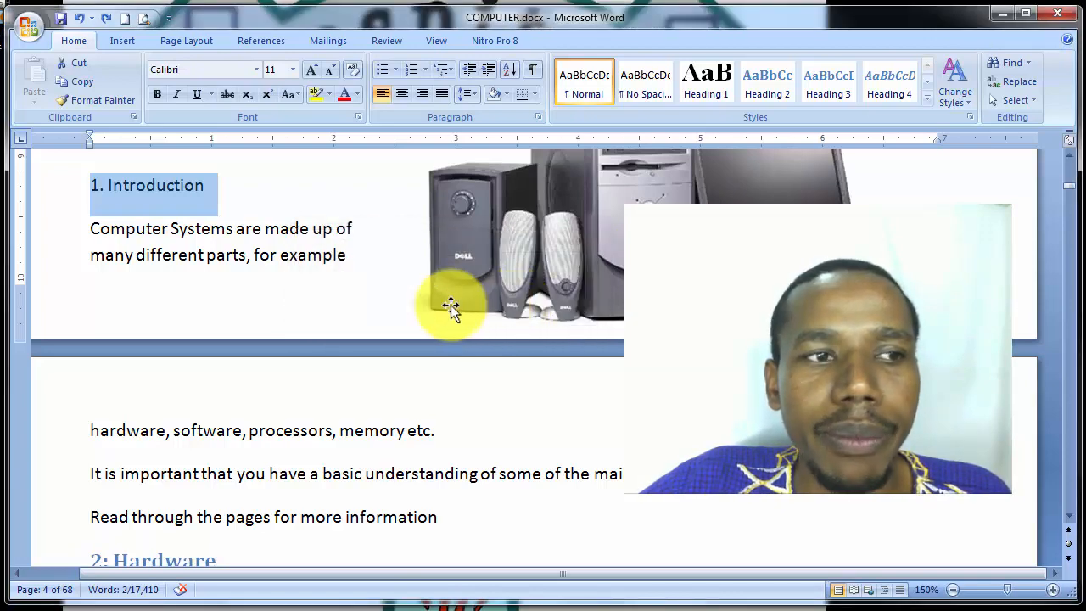
{"action": "scroll", "coordinate": [419, 300], "scroll_direction": "up", "scroll_amount": 4}
{"action": "scroll", "coordinate": [418, 300], "scroll_direction": "down", "scroll_amount": 5}
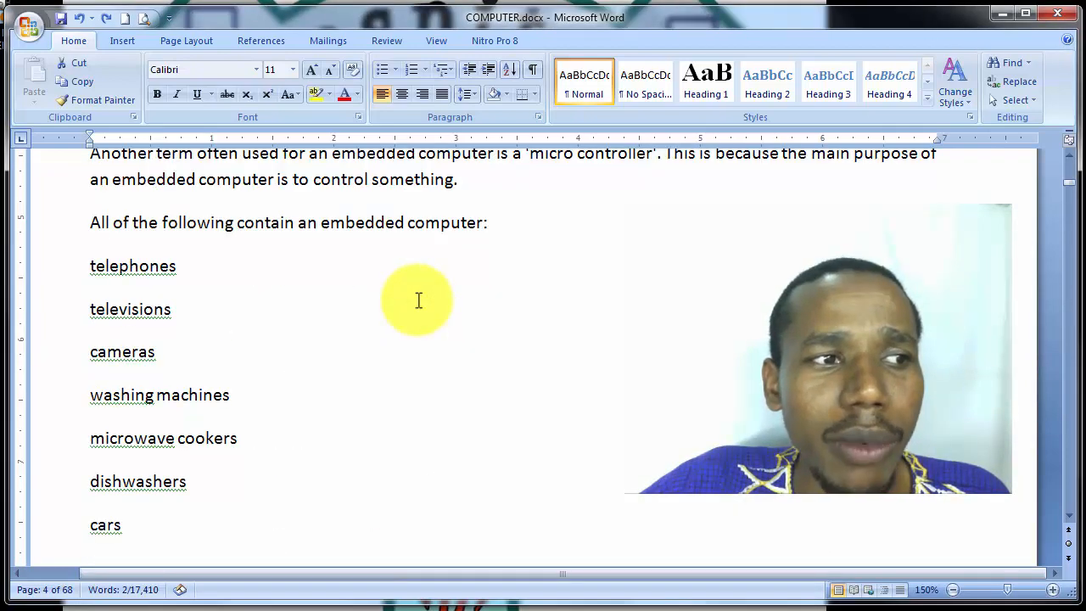
{"action": "left_click", "coordinate": [1067, 18]}
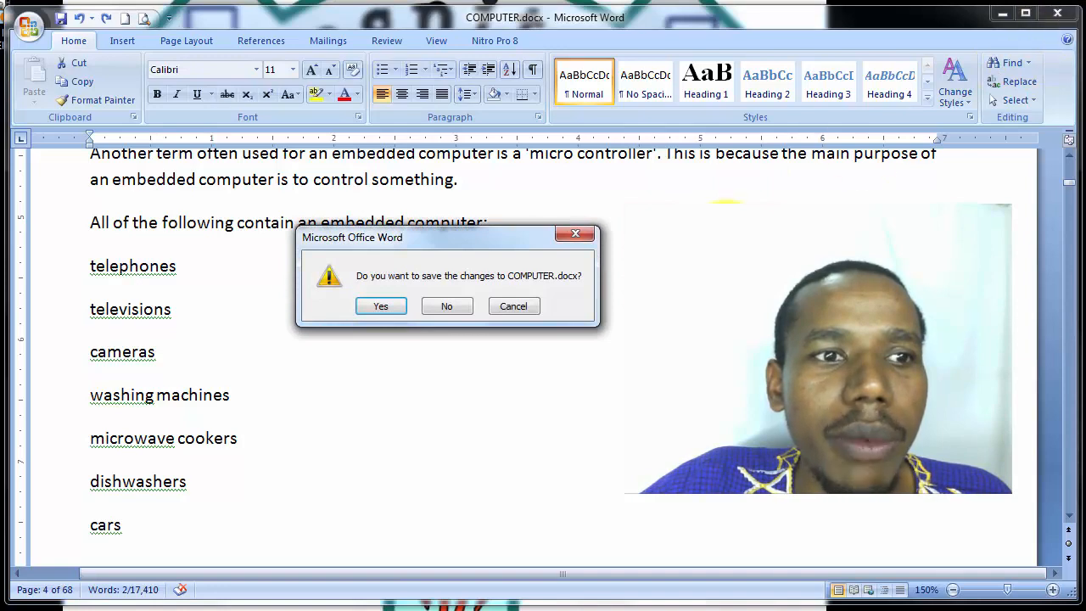
{"action": "left_click", "coordinate": [580, 236]}
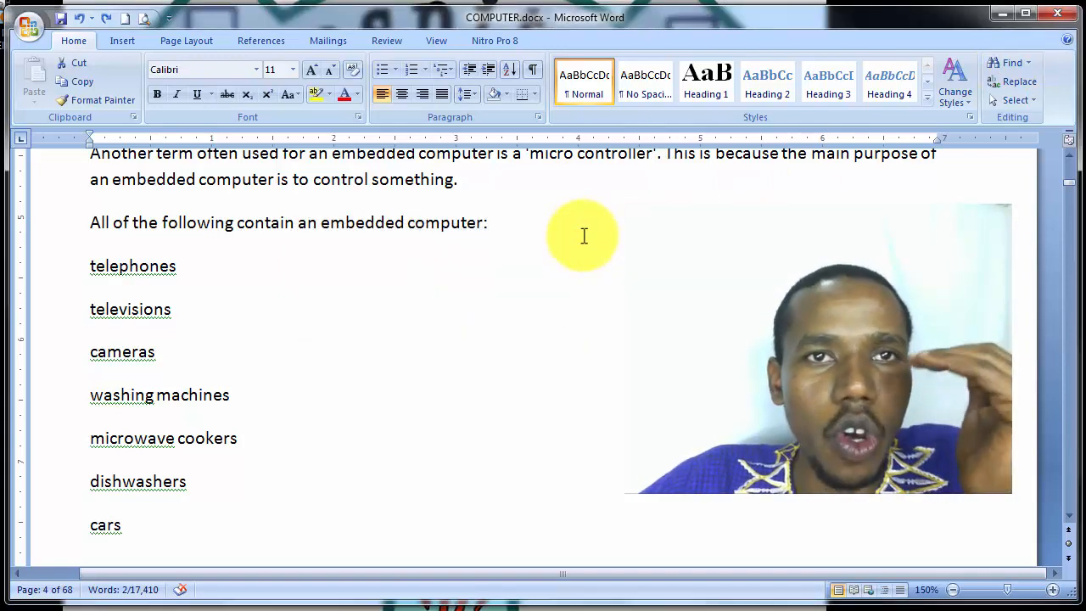
- Apply the Heading 2 style to the "1. Introduction" line under the "PARTS OF COMPUTER" heading on page 4
{"action": "scroll", "coordinate": [582, 236], "scroll_direction": "up", "scroll_amount": 5}
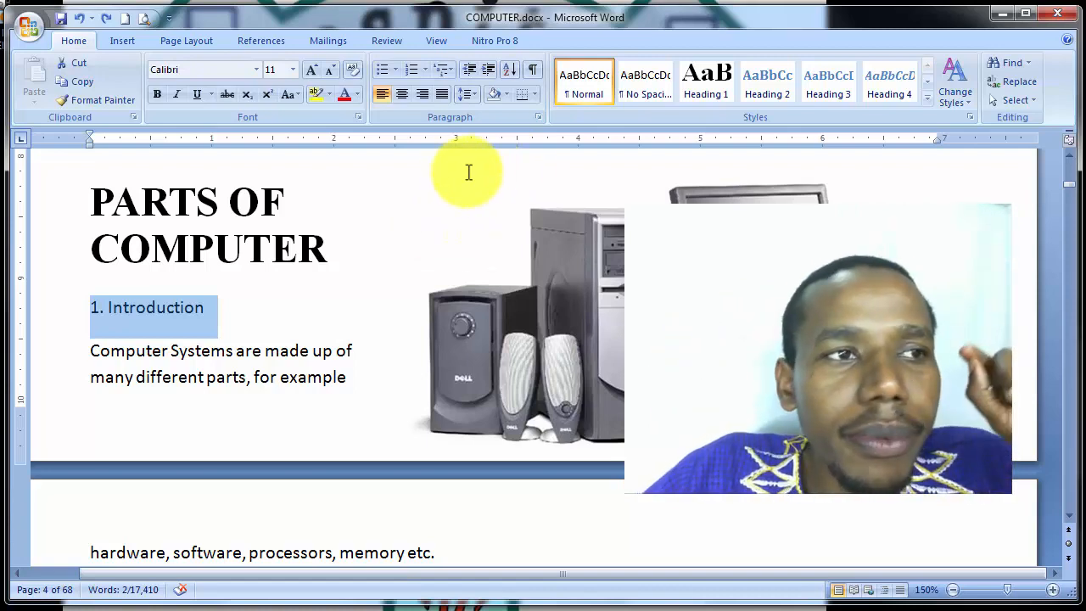
{"action": "scroll", "coordinate": [425, 211], "scroll_direction": "up", "scroll_amount": 5}
{"action": "scroll", "coordinate": [425, 210], "scroll_direction": "down", "scroll_amount": 3}
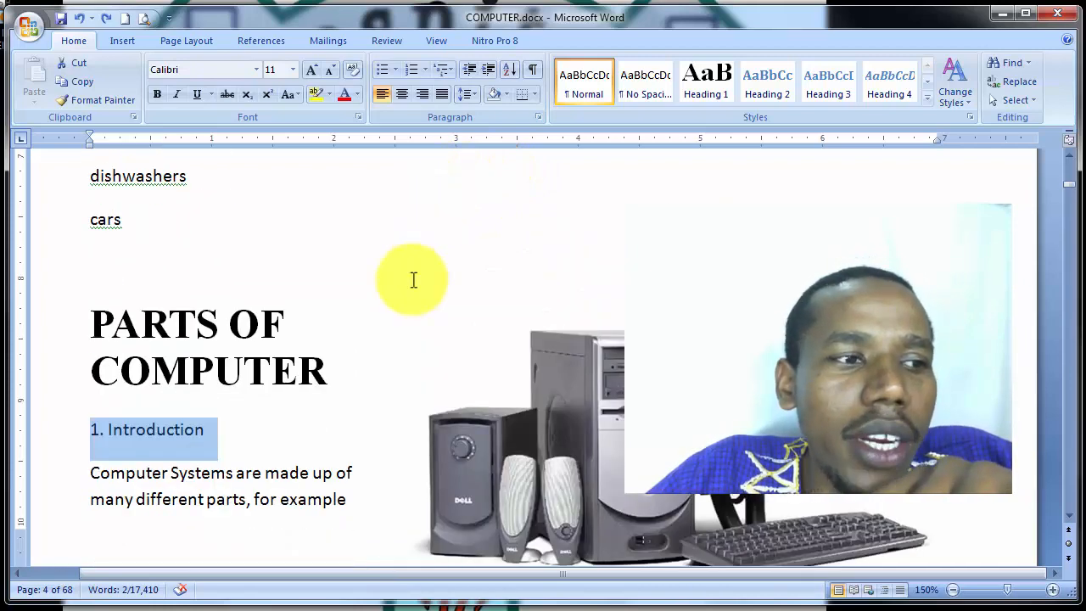
{"action": "left_click", "coordinate": [408, 304]}
{"action": "left_click", "coordinate": [312, 344]}
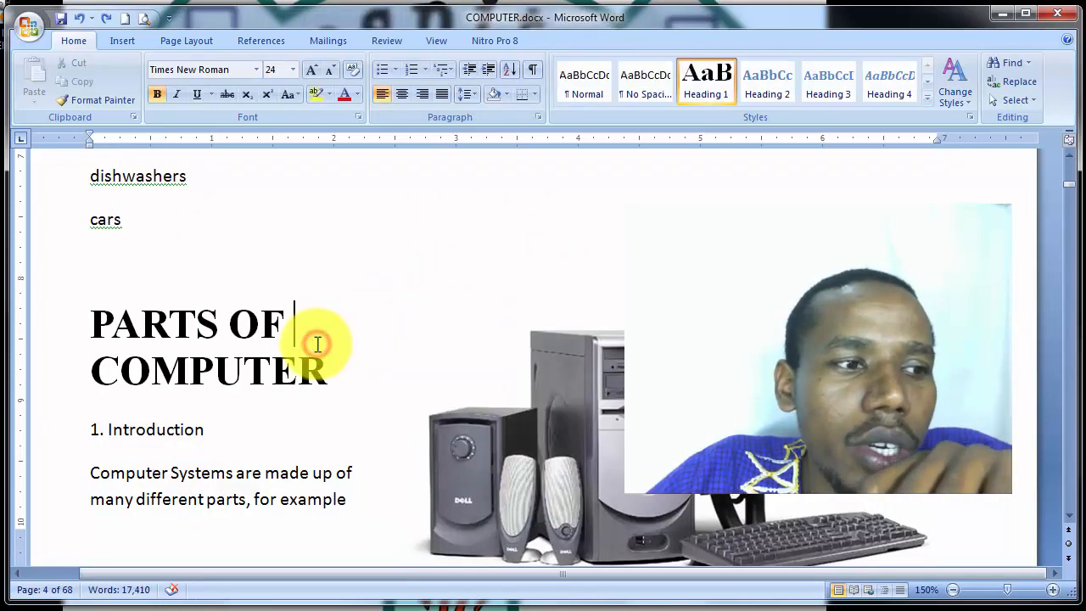
{"action": "scroll", "coordinate": [310, 348], "scroll_direction": "down", "scroll_amount": 2}
{"action": "left_click_drag", "start_coordinate": [240, 319], "coordinate": [90, 291]}
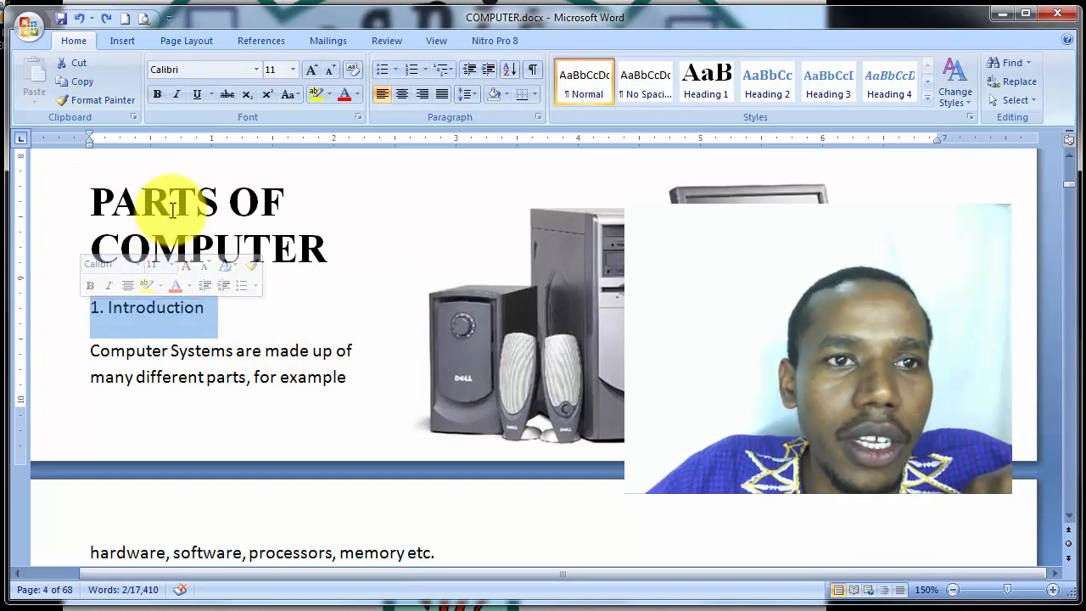
{"action": "left_click", "coordinate": [774, 78]}
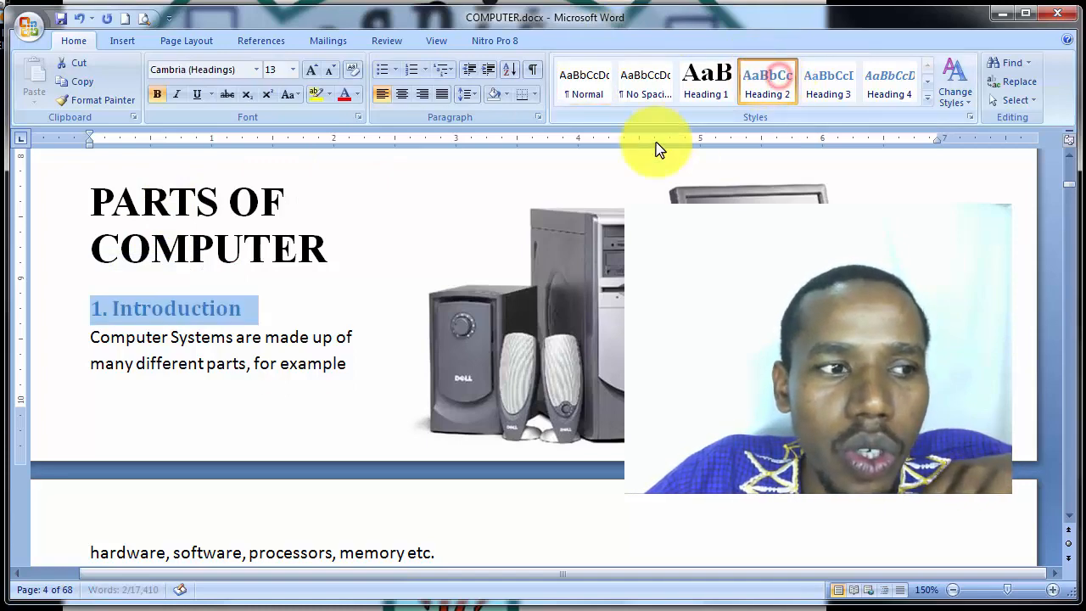
- Reapply the Heading 2 style to the "2: Hardware" heading on page 5
{"action": "scroll", "coordinate": [255, 382], "scroll_direction": "down", "scroll_amount": 5}
{"action": "left_click_drag", "start_coordinate": [246, 325], "coordinate": [81, 318]}
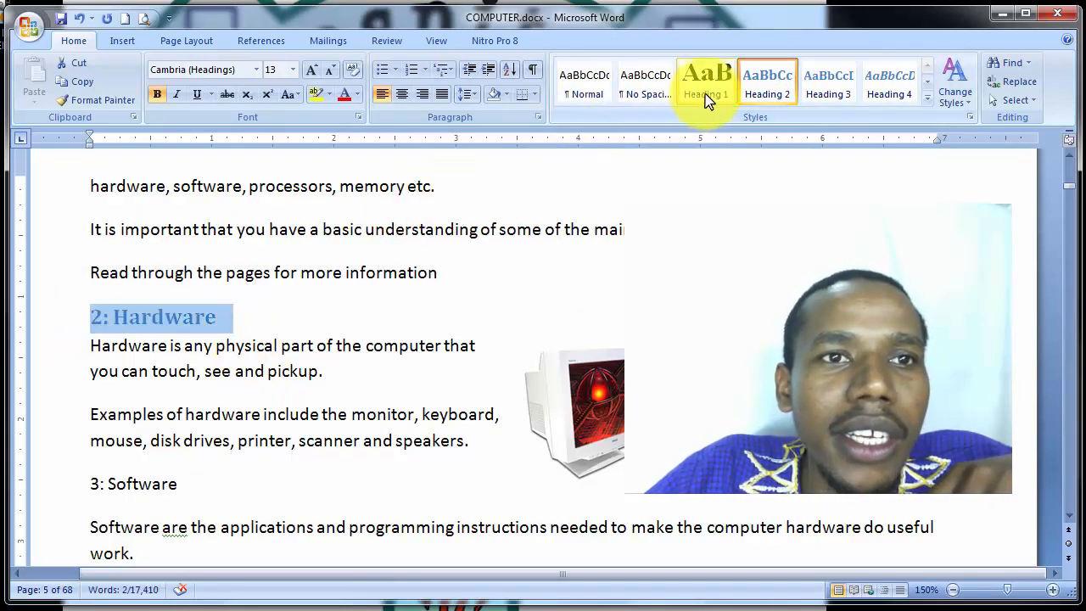
{"action": "left_click", "coordinate": [761, 92]}
- Apply the Heading 2 style to the "3: Software" line below the hardware section on page 5
{"action": "scroll", "coordinate": [628, 199], "scroll_direction": "down", "scroll_amount": 3}
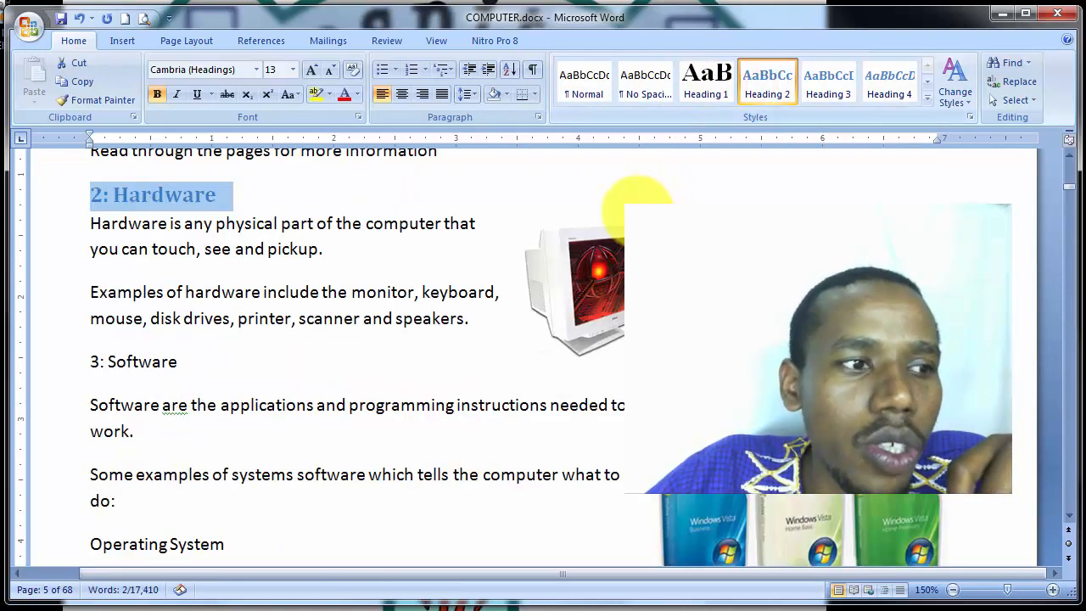
{"action": "left_click_drag", "start_coordinate": [213, 187], "coordinate": [61, 179]}
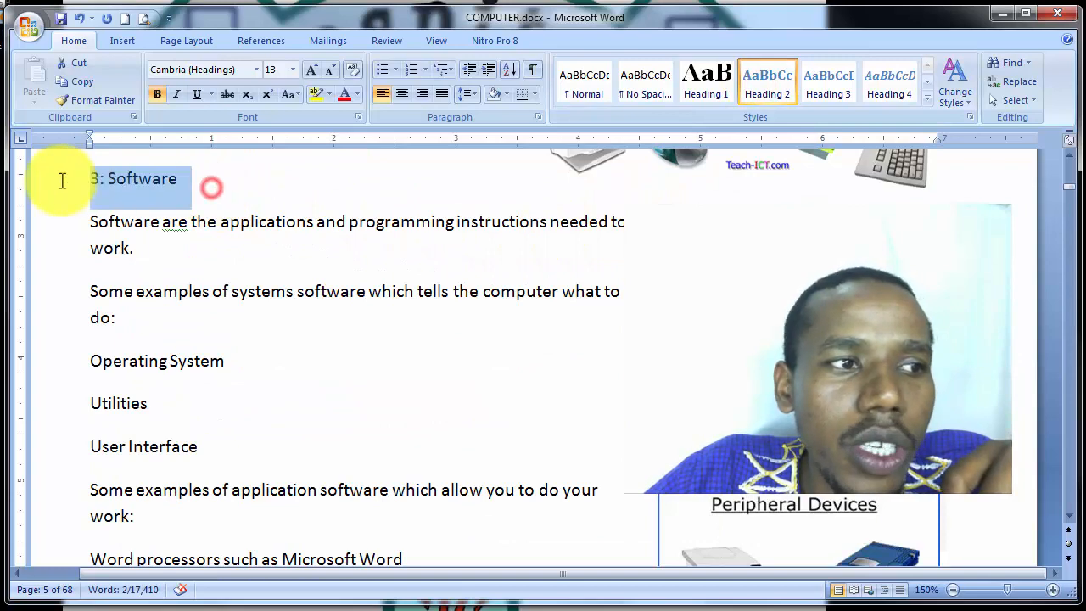
{"action": "left_click", "coordinate": [760, 82]}
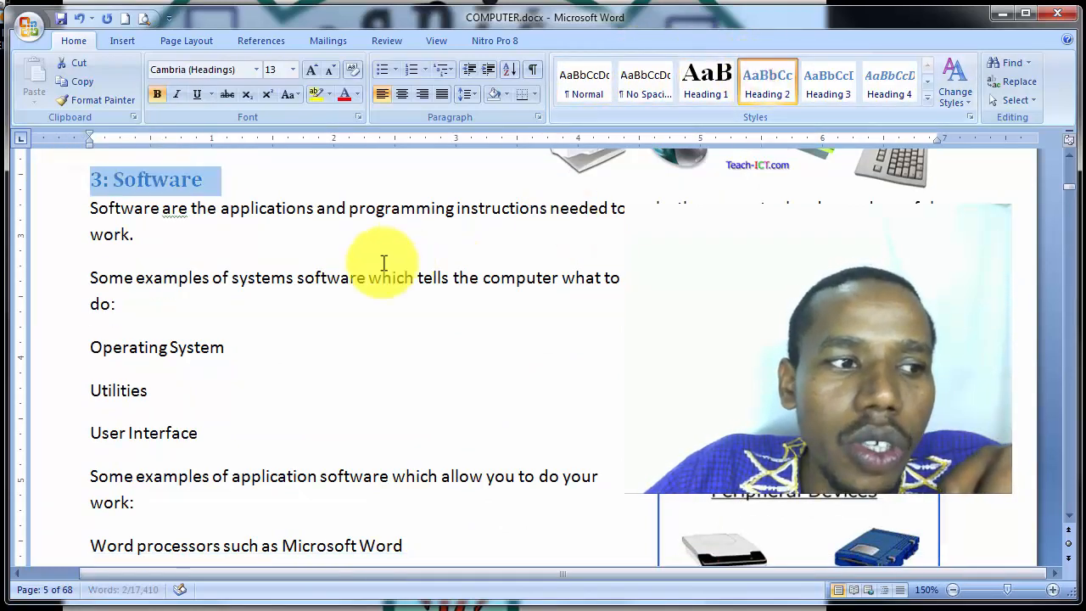
- Apply the Heading 3 style to the "Operating System" line in the software section
{"action": "scroll", "coordinate": [384, 263], "scroll_direction": "down", "scroll_amount": 2}
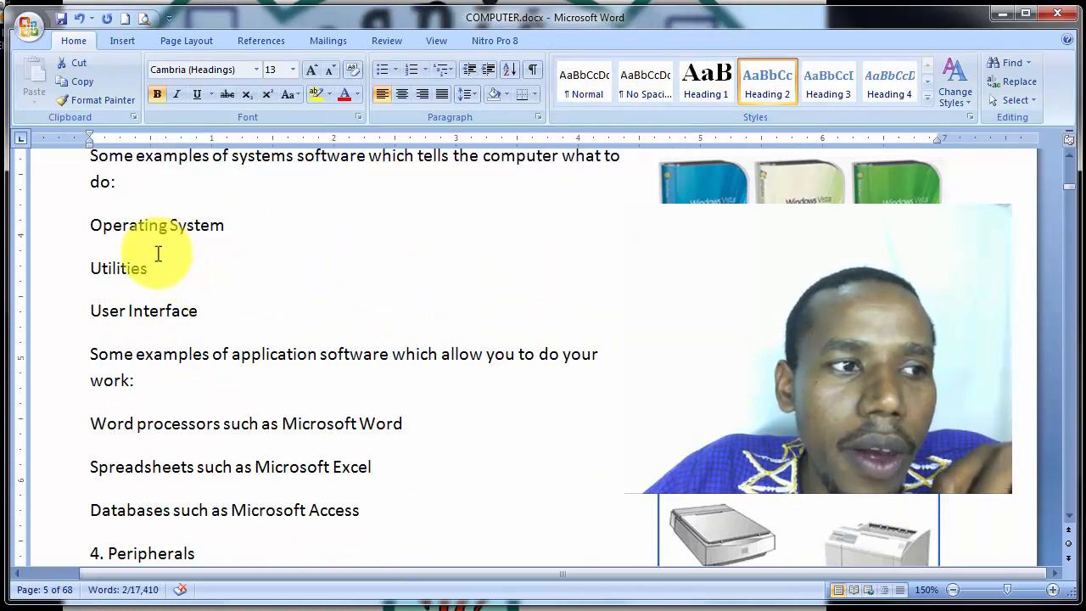
{"action": "left_click_drag", "start_coordinate": [235, 226], "coordinate": [67, 241]}
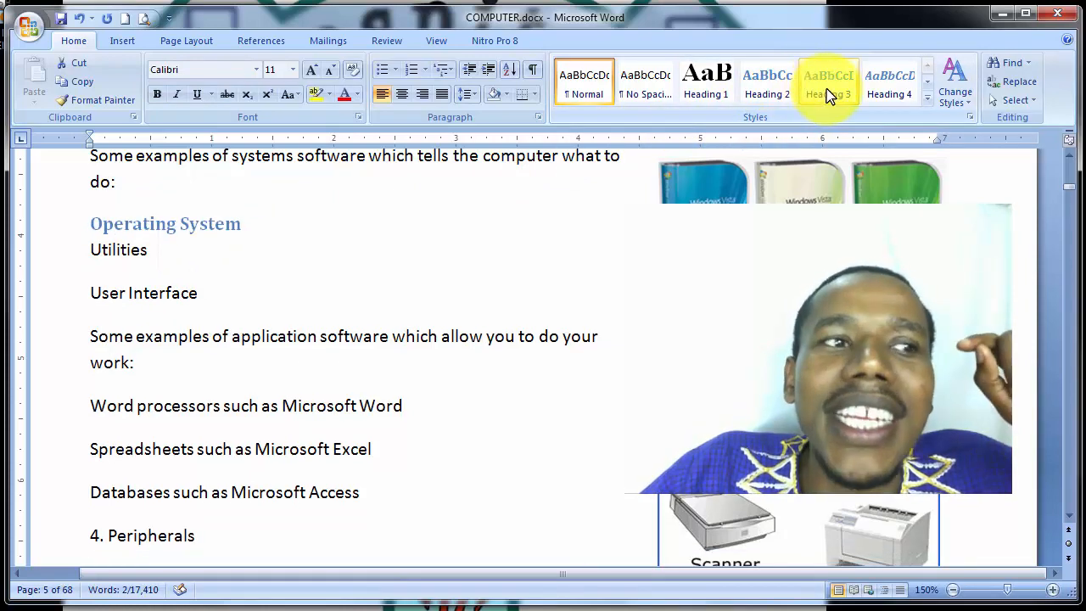
{"action": "left_click", "coordinate": [825, 90]}
- Review the heading levels from "PARTS OF COMPUTER" through the numbered sections to the "Operating System" subheading
{"action": "scroll", "coordinate": [286, 235], "scroll_direction": "up", "scroll_amount": 8}
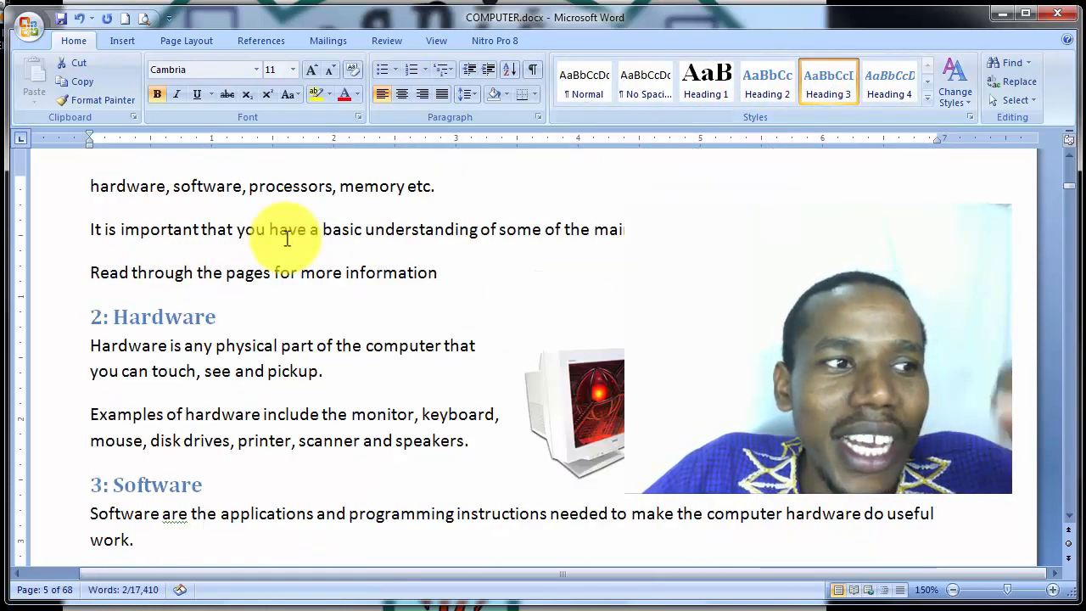
{"action": "scroll", "coordinate": [287, 239], "scroll_direction": "up", "scroll_amount": 4}
{"action": "scroll", "coordinate": [287, 238], "scroll_direction": "up", "scroll_amount": 6}
{"action": "scroll", "coordinate": [286, 238], "scroll_direction": "down", "scroll_amount": 2}
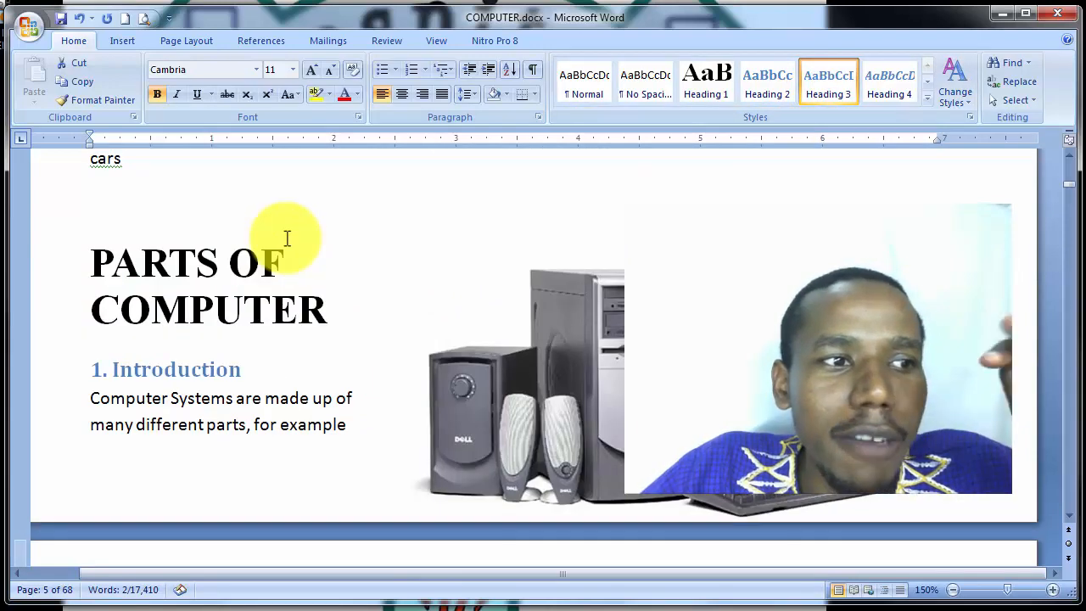
{"action": "scroll", "coordinate": [286, 238], "scroll_direction": "down", "scroll_amount": 1}
{"action": "scroll", "coordinate": [282, 249], "scroll_direction": "down", "scroll_amount": 5}
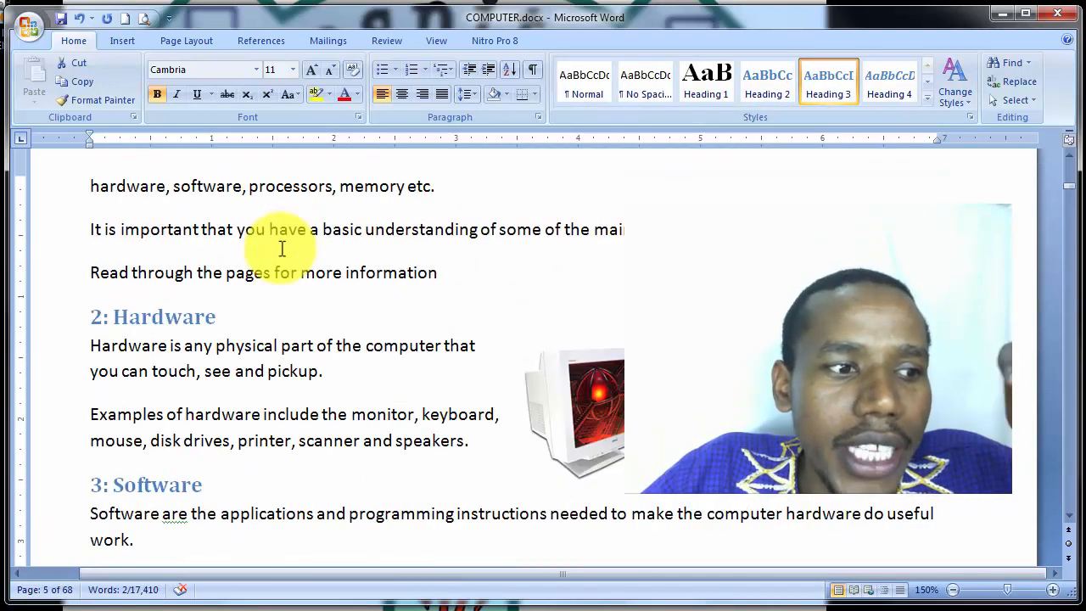
{"action": "scroll", "coordinate": [283, 248], "scroll_direction": "down", "scroll_amount": 5}
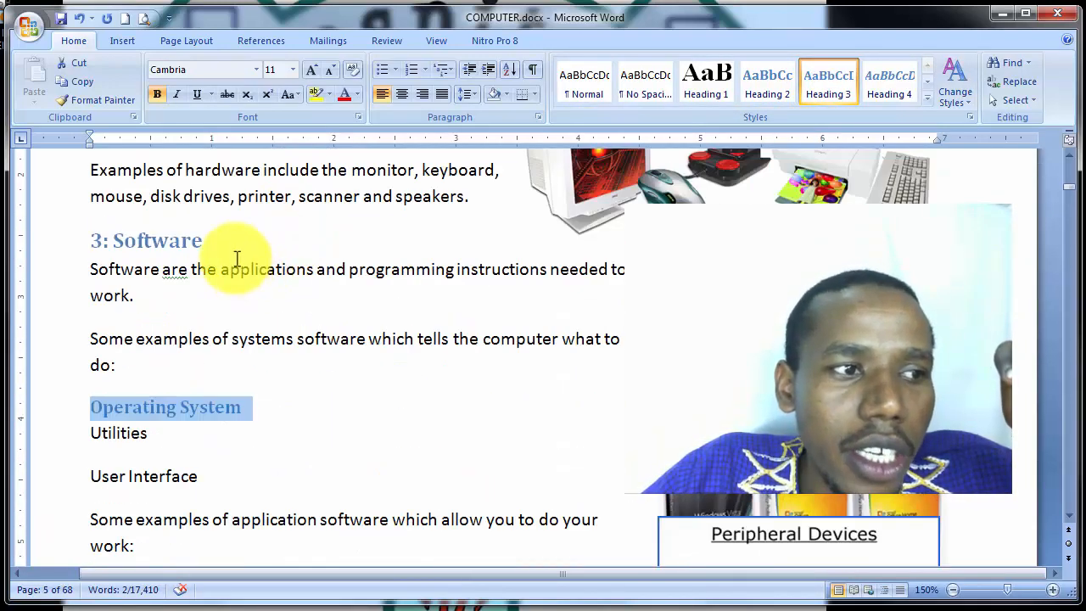
{"action": "left_click", "coordinate": [234, 245]}
{"action": "left_click", "coordinate": [266, 413]}
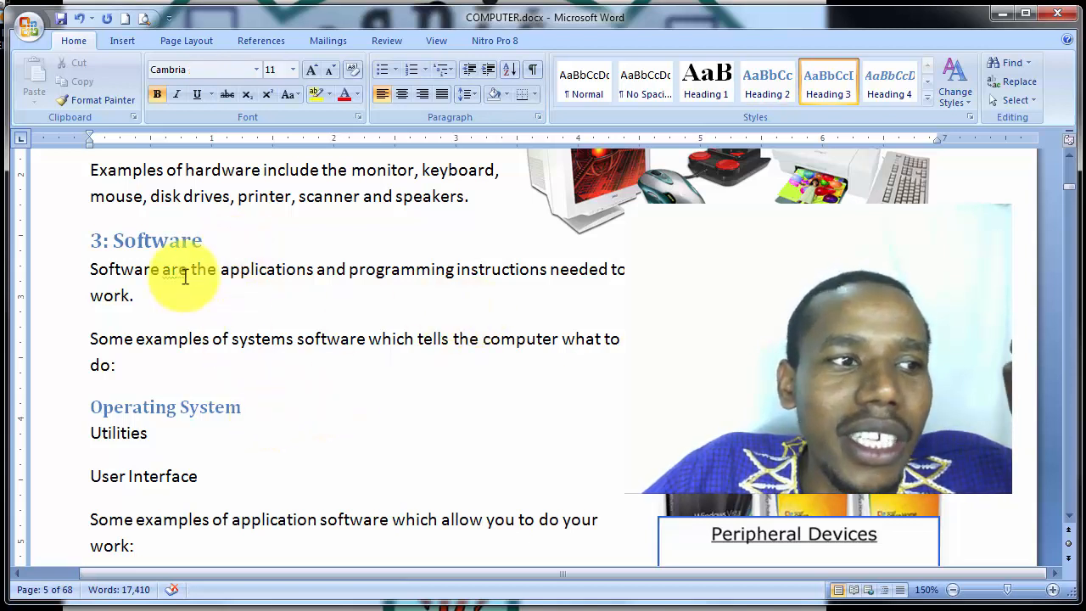
- Look through the sections from "3: Software" to "7. Motherboard" on pages 5 to 7 to see which headings lack a style
{"action": "left_click", "coordinate": [184, 241]}
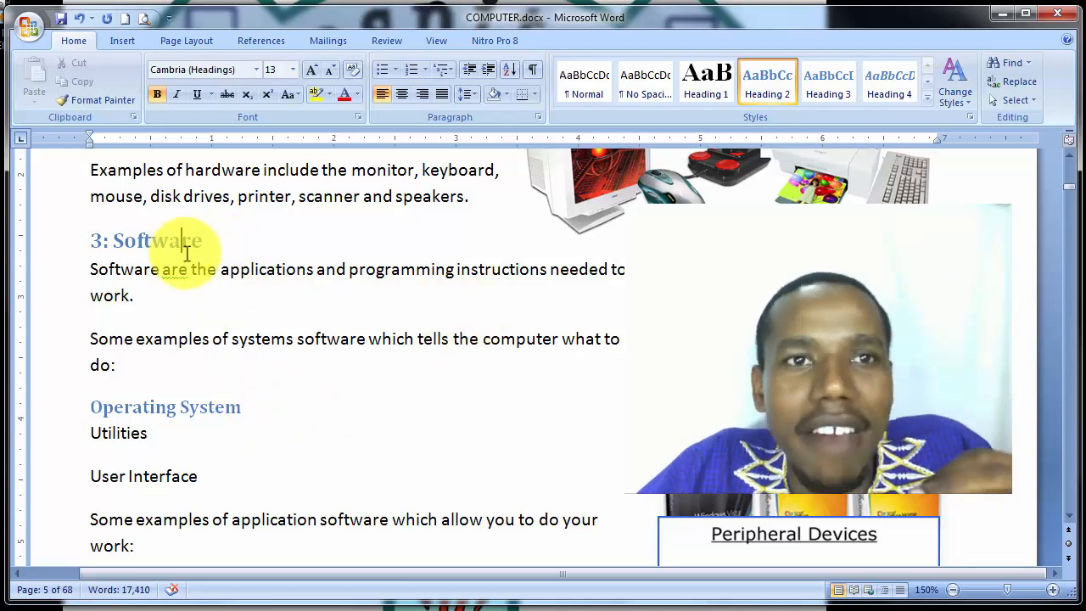
{"action": "scroll", "coordinate": [193, 296], "scroll_direction": "down", "scroll_amount": 12}
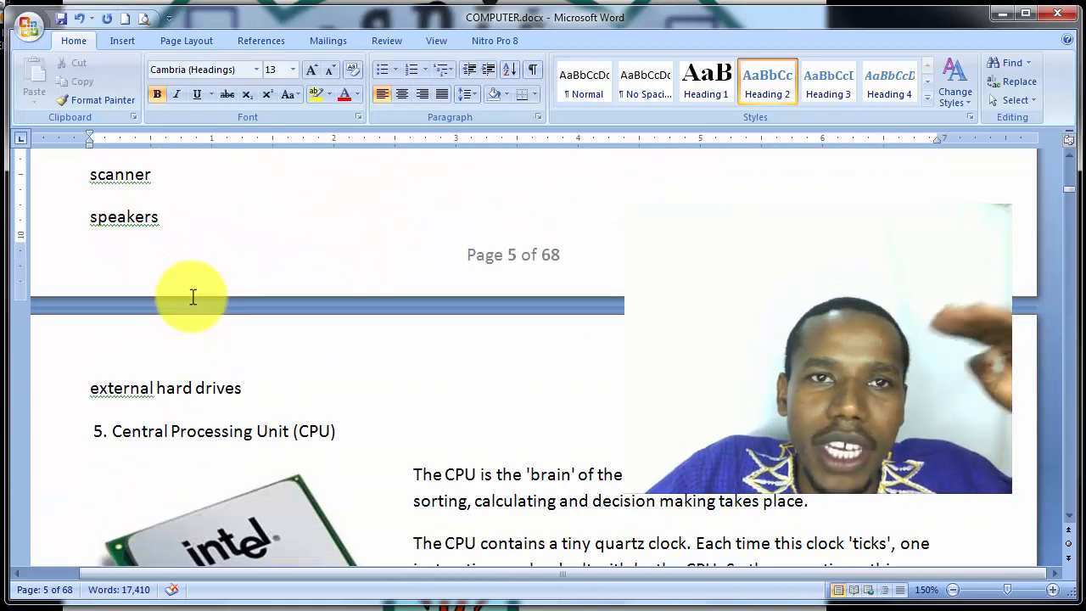
{"action": "scroll", "coordinate": [193, 296], "scroll_direction": "down", "scroll_amount": 3}
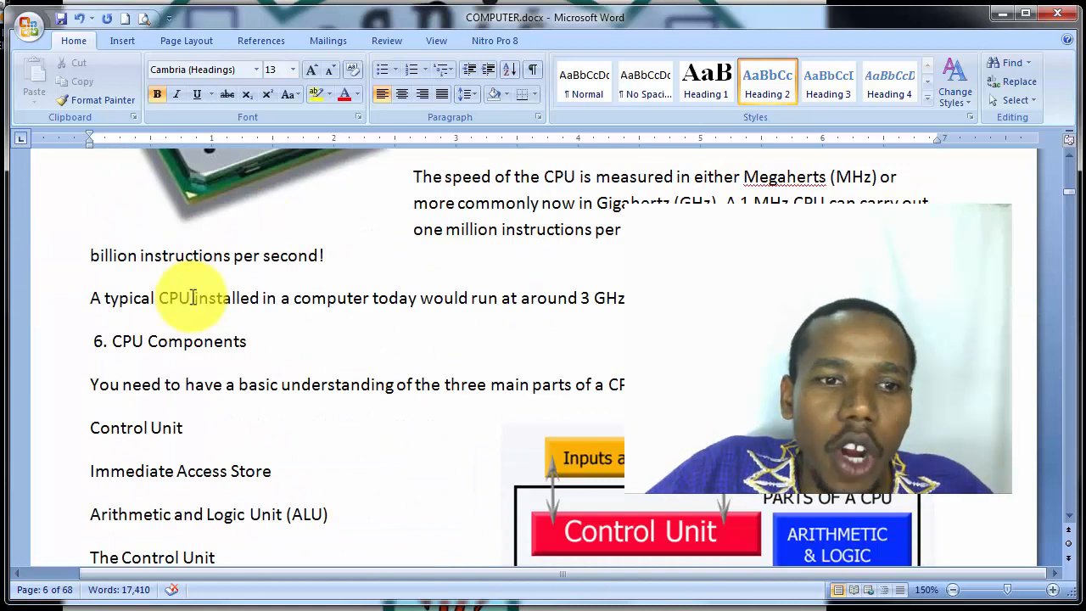
{"action": "scroll", "coordinate": [187, 301], "scroll_direction": "down", "scroll_amount": 15}
{"action": "scroll", "coordinate": [193, 297], "scroll_direction": "down", "scroll_amount": 2}
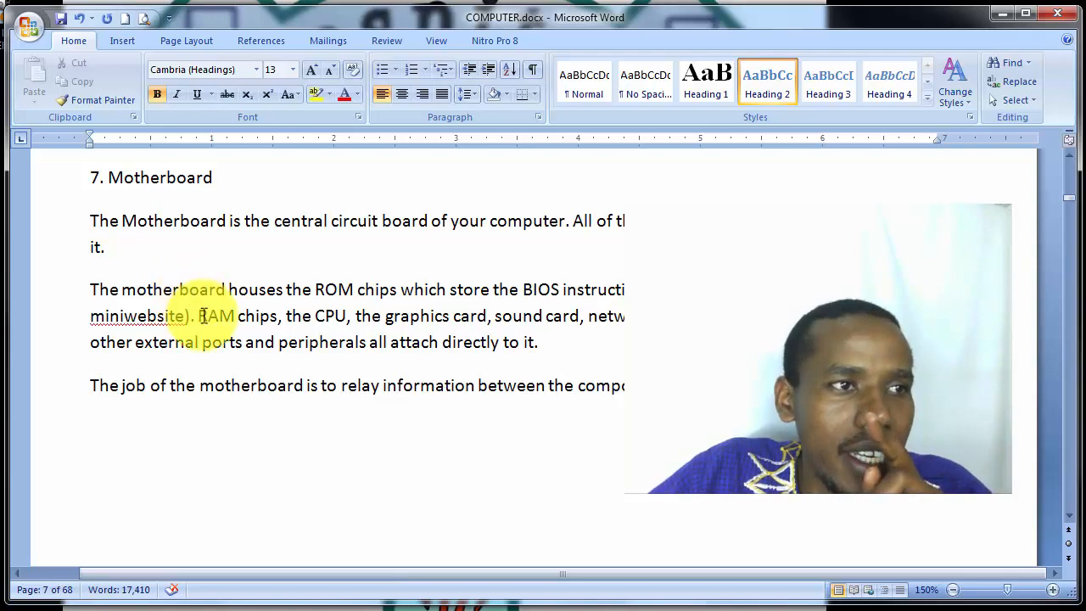
{"action": "scroll", "coordinate": [220, 246], "scroll_direction": "up", "scroll_amount": 20}
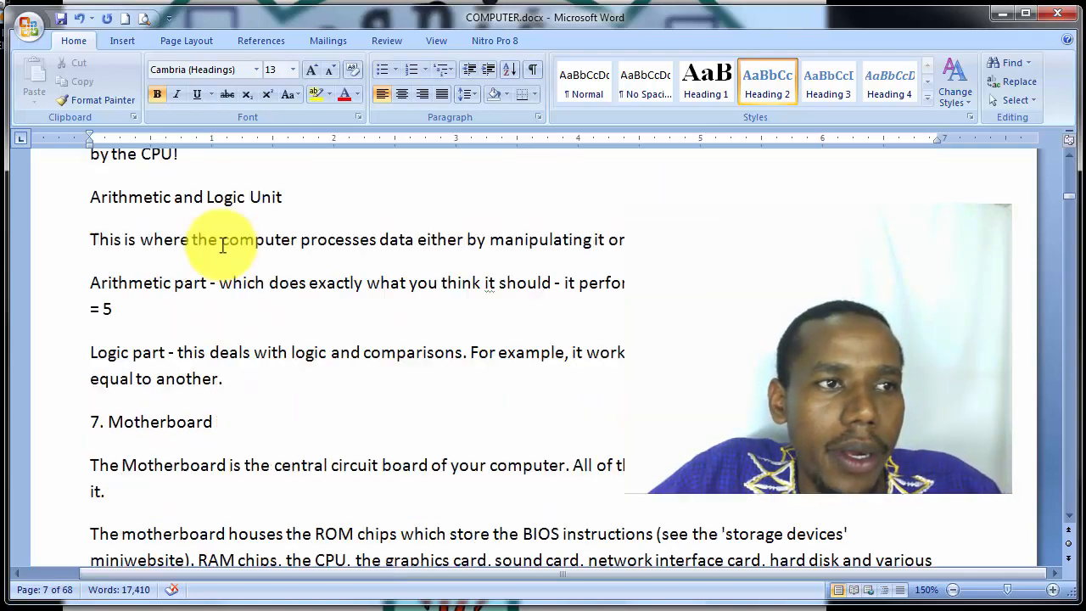
{"action": "scroll", "coordinate": [217, 245], "scroll_direction": "up", "scroll_amount": 15}
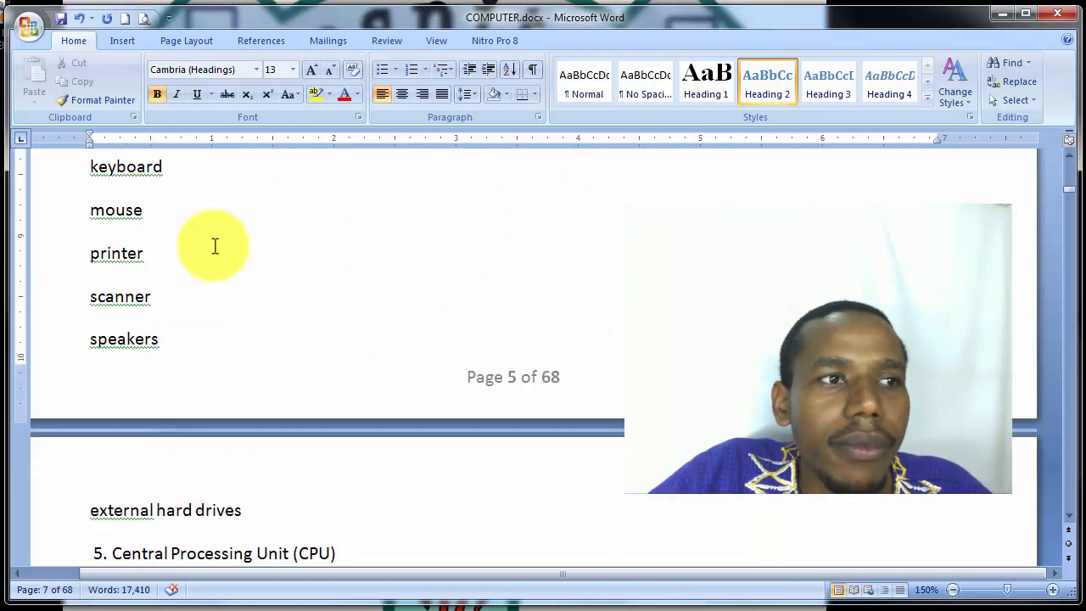
{"action": "scroll", "coordinate": [214, 244], "scroll_direction": "down", "scroll_amount": 6}
{"action": "scroll", "coordinate": [214, 244], "scroll_direction": "up", "scroll_amount": 15}
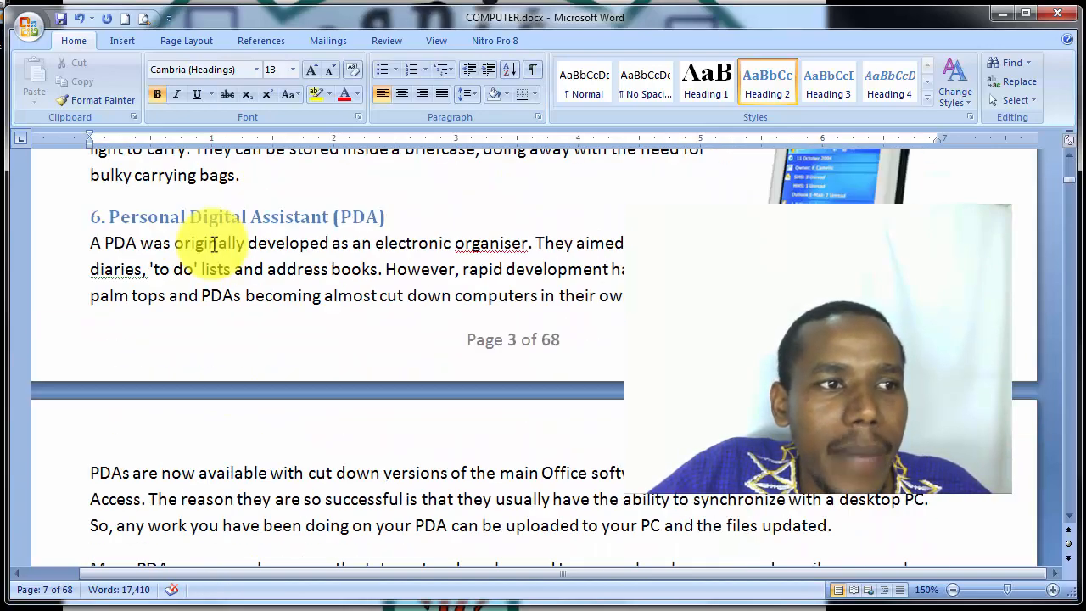
- Insert the Automatic Table 1 table of contents on the blank line at the start of page 1
{"action": "scroll", "coordinate": [212, 238], "scroll_direction": "up", "scroll_amount": 20}
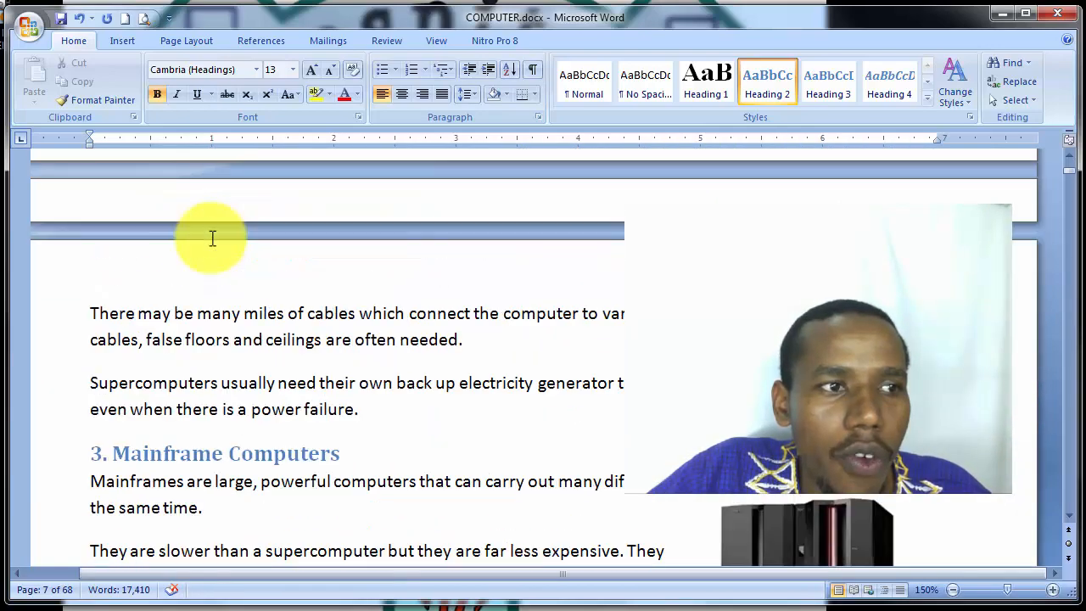
{"action": "left_click", "coordinate": [206, 237]}
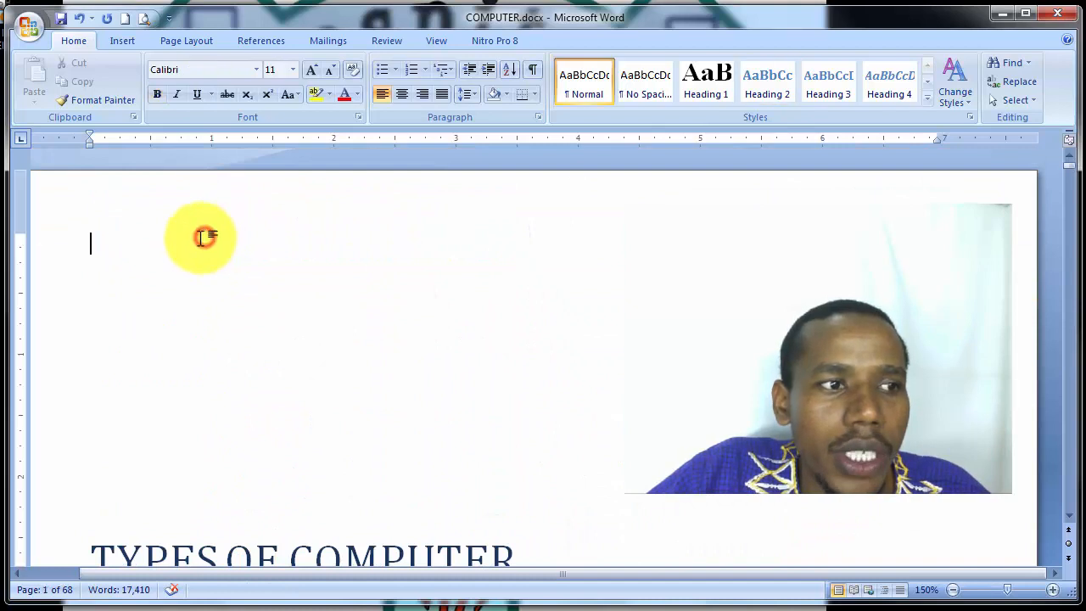
{"action": "left_click", "coordinate": [261, 40]}
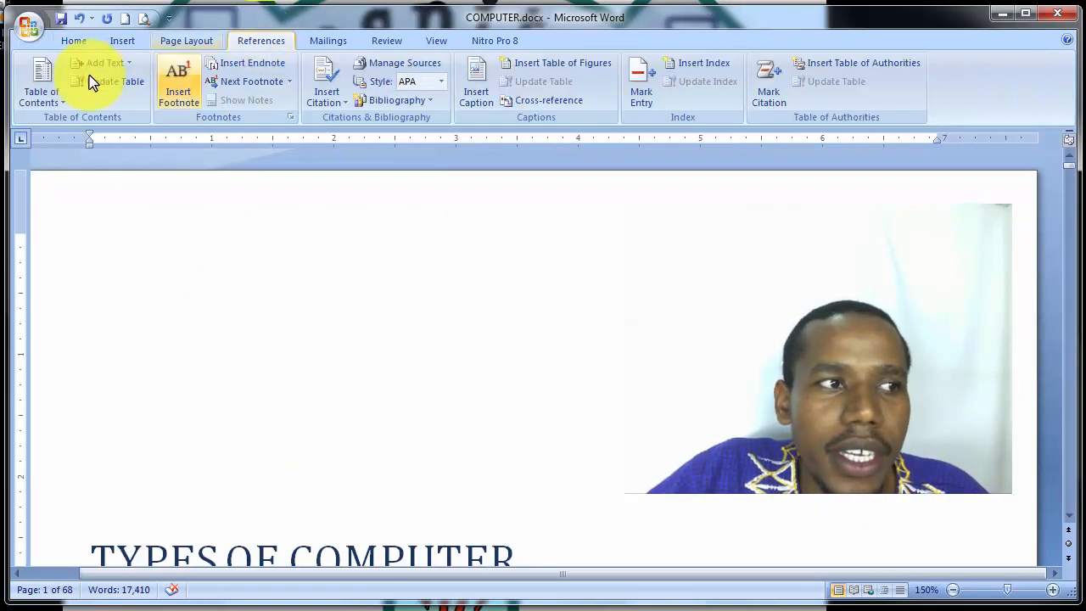
{"action": "left_click", "coordinate": [42, 103]}
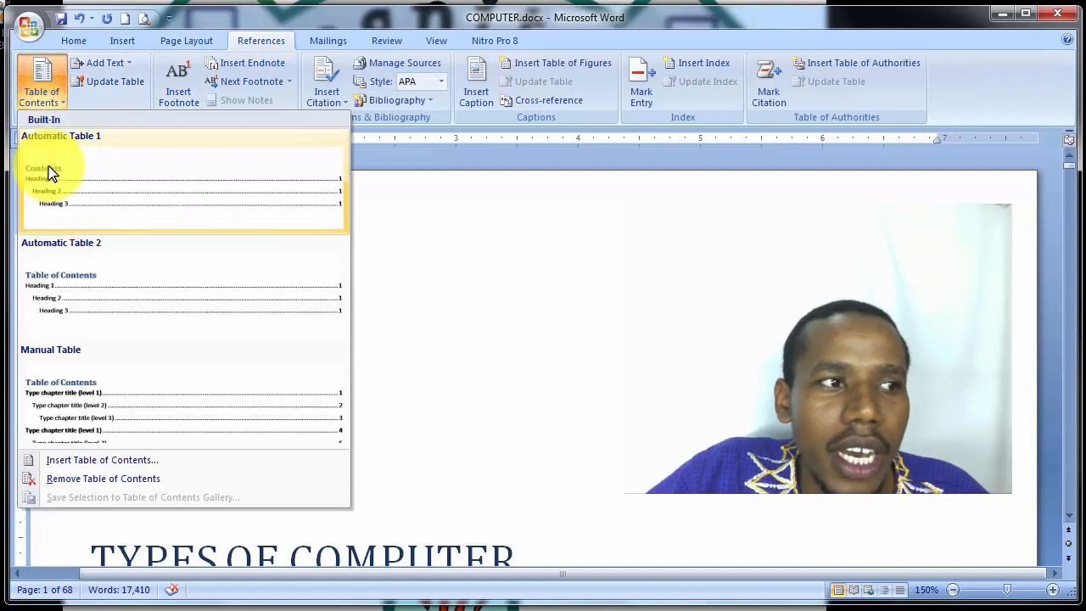
{"action": "left_click", "coordinate": [54, 187]}
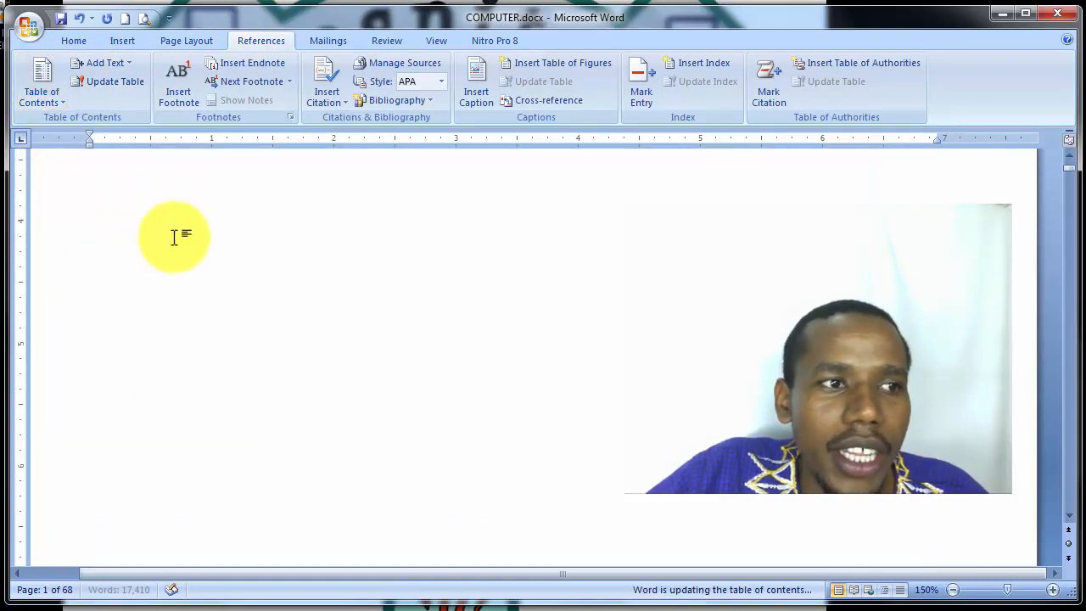
- Examine the entries and indent levels in the table of contents, from "1. Introduction" to "Operating System"
{"action": "scroll", "coordinate": [174, 237], "scroll_direction": "down", "scroll_amount": 3}
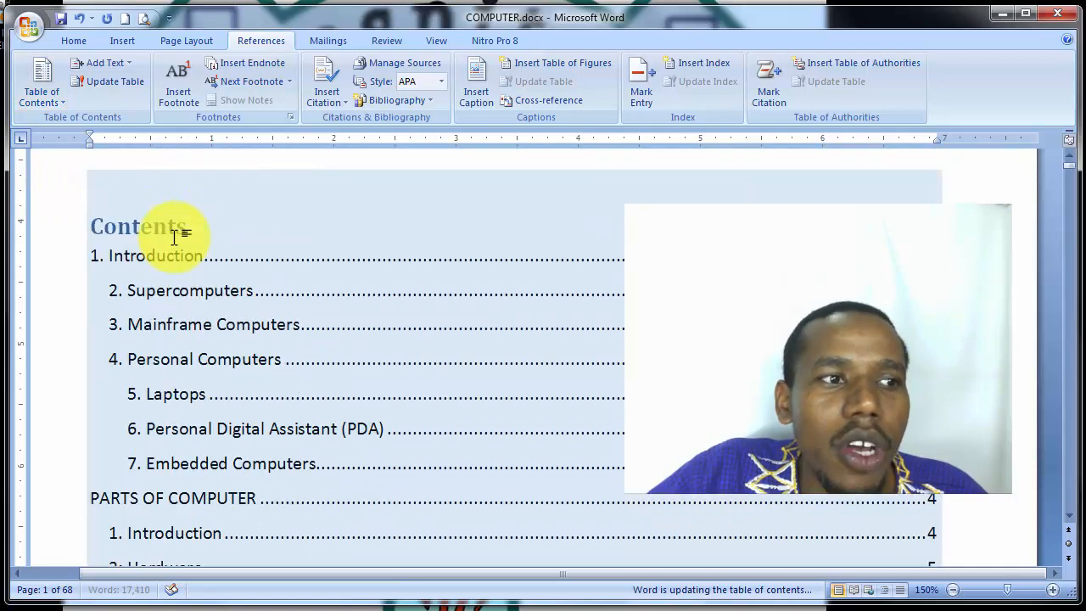
{"action": "scroll", "coordinate": [174, 236], "scroll_direction": "up", "scroll_amount": 2}
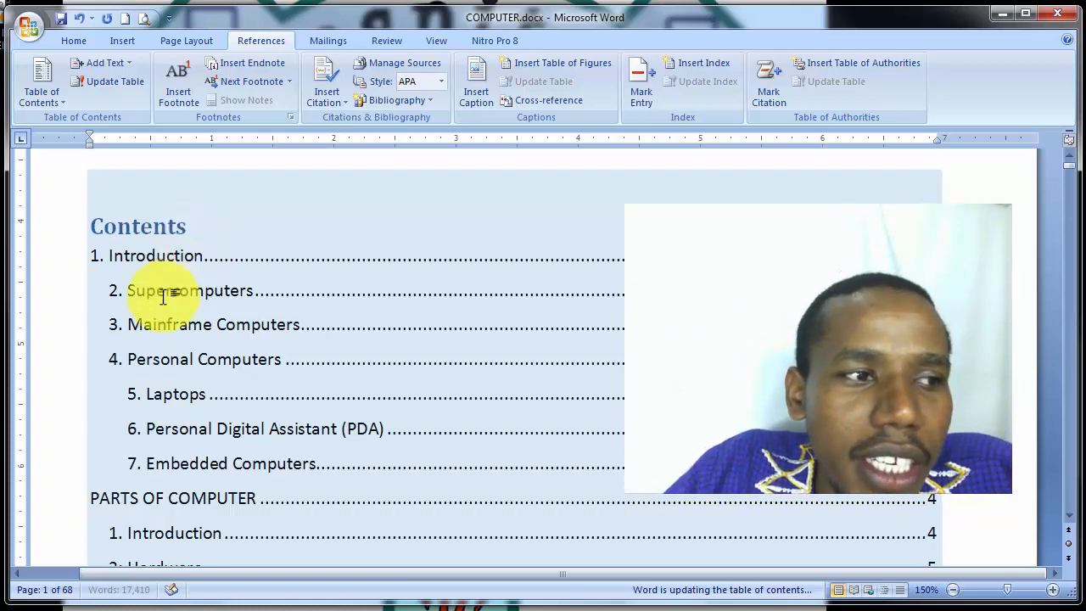
{"action": "scroll", "coordinate": [164, 296], "scroll_direction": "down", "scroll_amount": 2}
{"action": "left_click", "coordinate": [159, 263]}
{"action": "scroll", "coordinate": [159, 262], "scroll_direction": "down", "scroll_amount": 3}
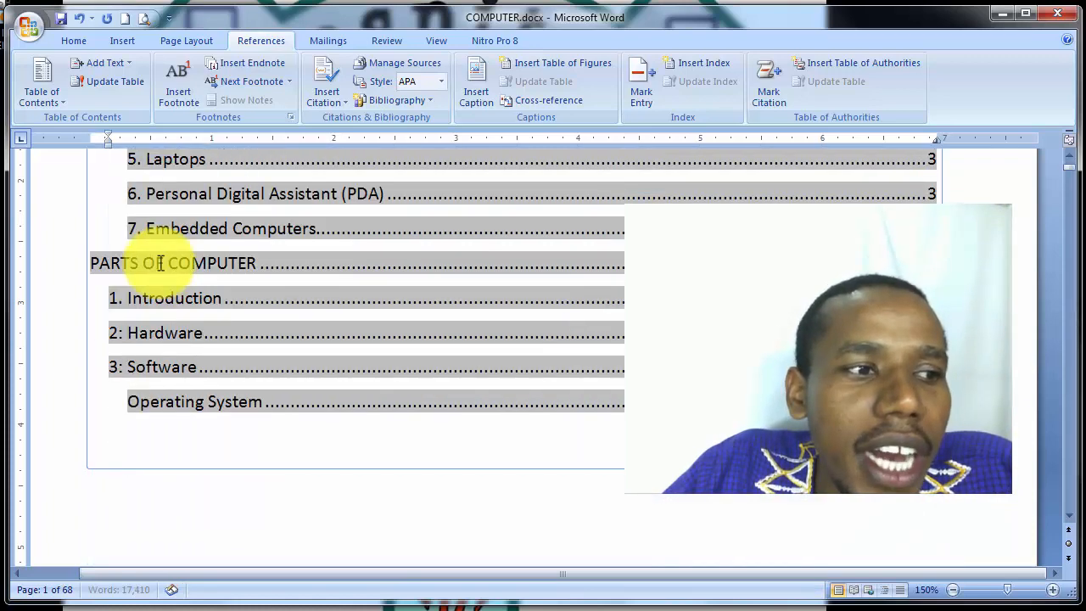
{"action": "scroll", "coordinate": [160, 261], "scroll_direction": "up", "scroll_amount": 5}
{"action": "left_click", "coordinate": [174, 316]}
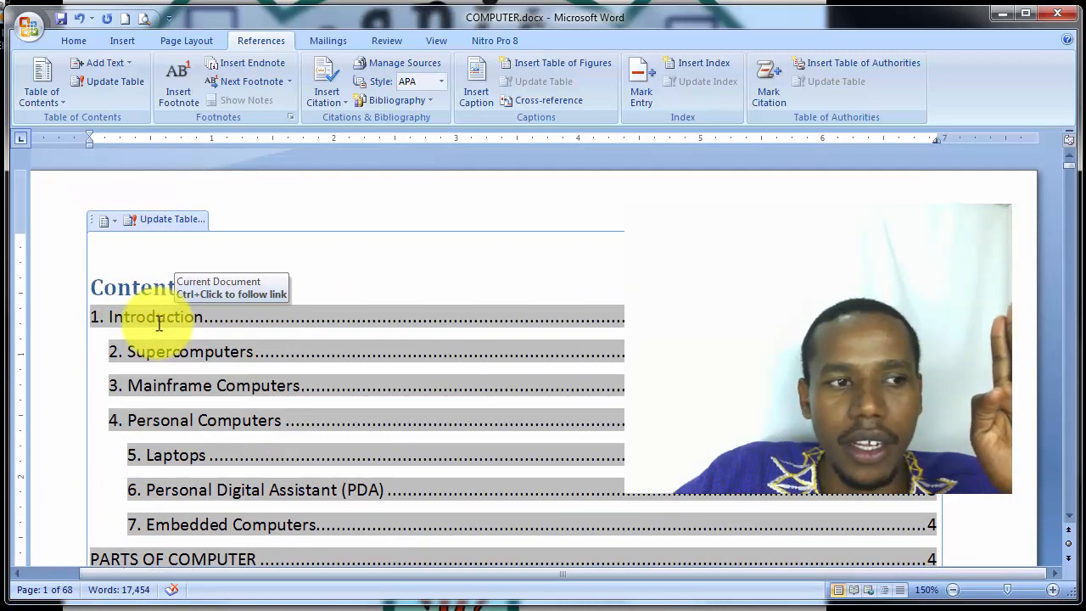
{"action": "left_click", "coordinate": [153, 349]}
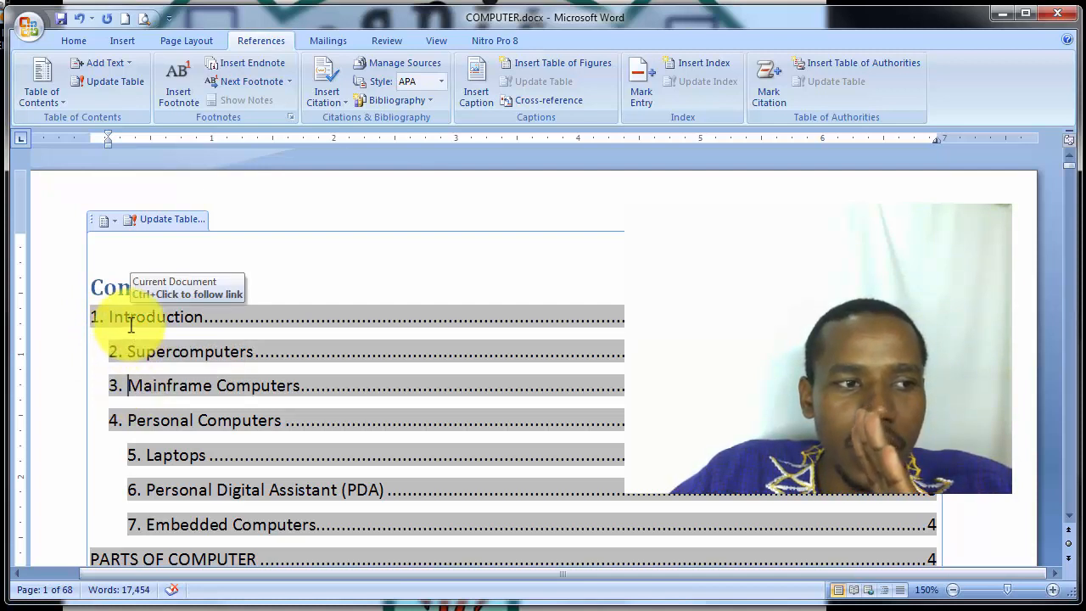
{"action": "left_click", "coordinate": [146, 452]}
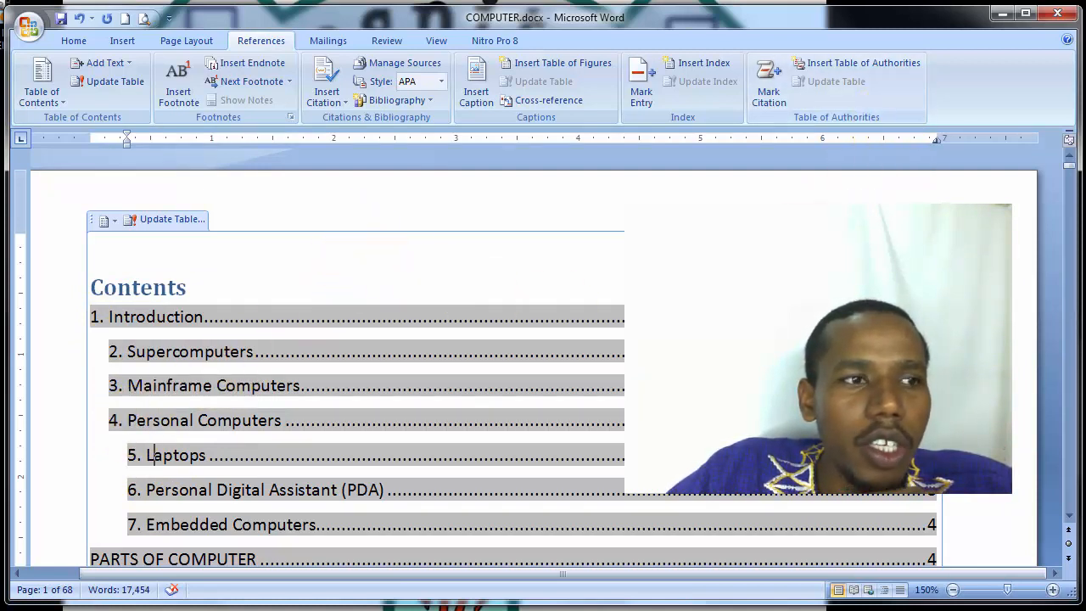
- Delete the whole table of contents from page 1, including its empty frame
{"action": "left_click", "coordinate": [93, 221]}
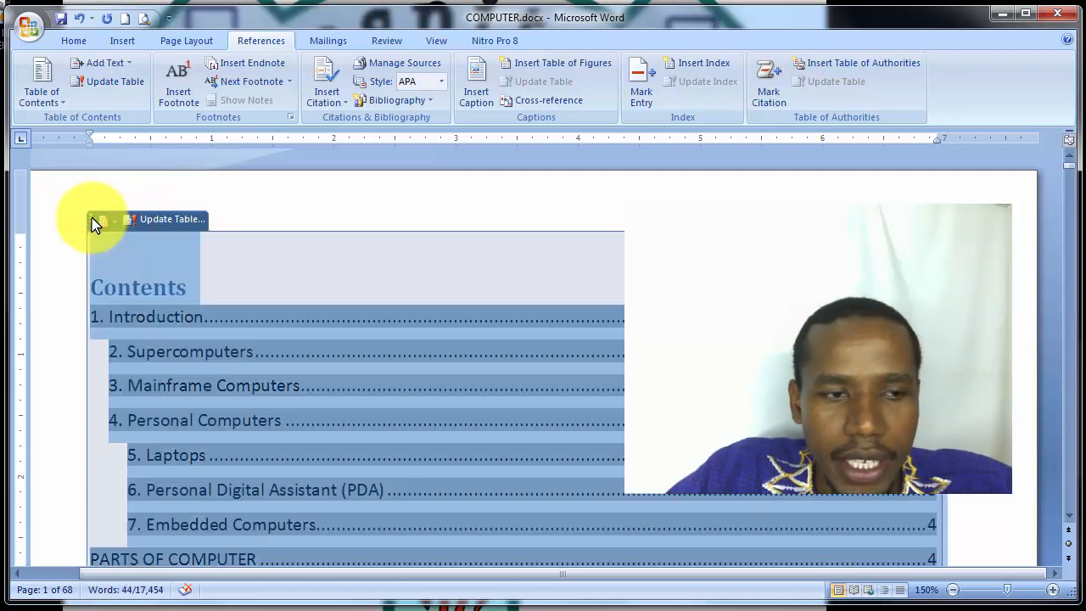
{"action": "key", "text": "Delete"}
{"action": "left_click", "coordinate": [93, 221]}
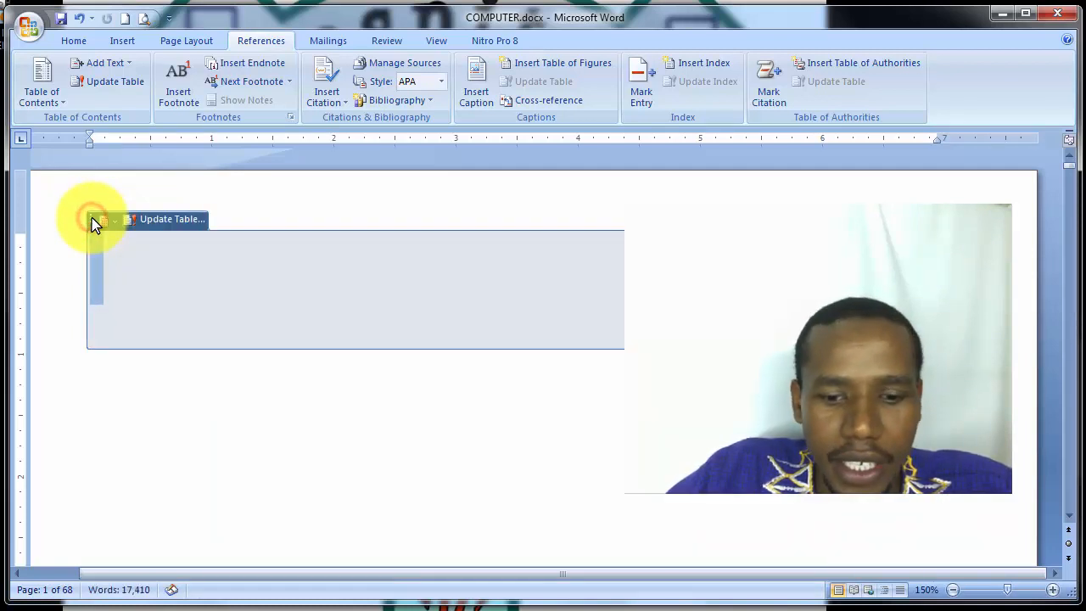
{"action": "key", "text": "Delete"}
{"action": "left_click", "coordinate": [93, 220]}
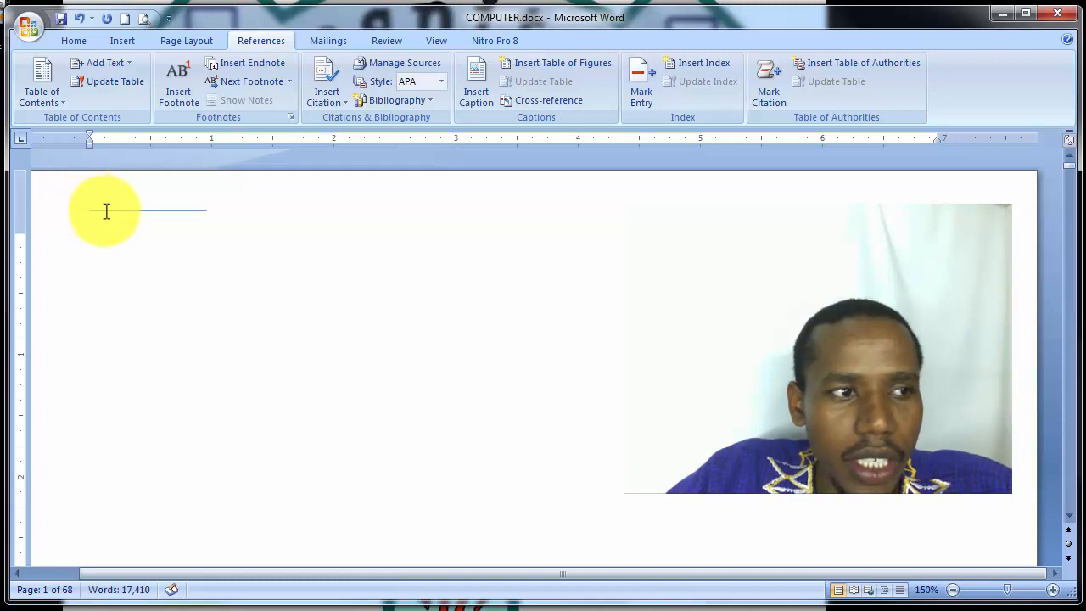
- Select the entire document and clear all its formatting
{"action": "scroll", "coordinate": [119, 274], "scroll_direction": "down", "scroll_amount": 5}
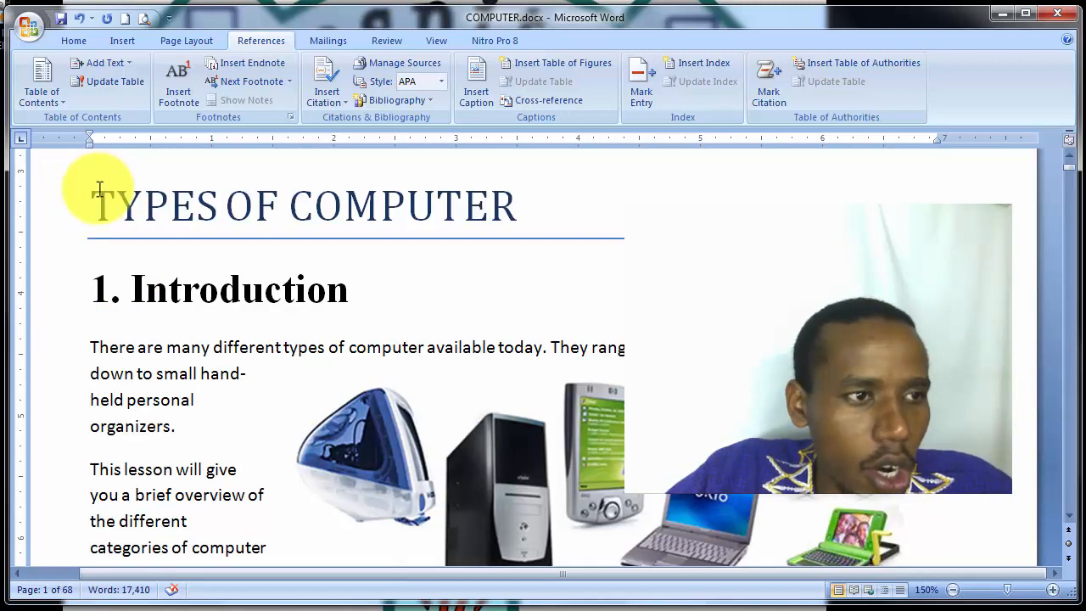
{"action": "key", "text": "ctrl+a"}
{"action": "left_click", "coordinate": [78, 44]}
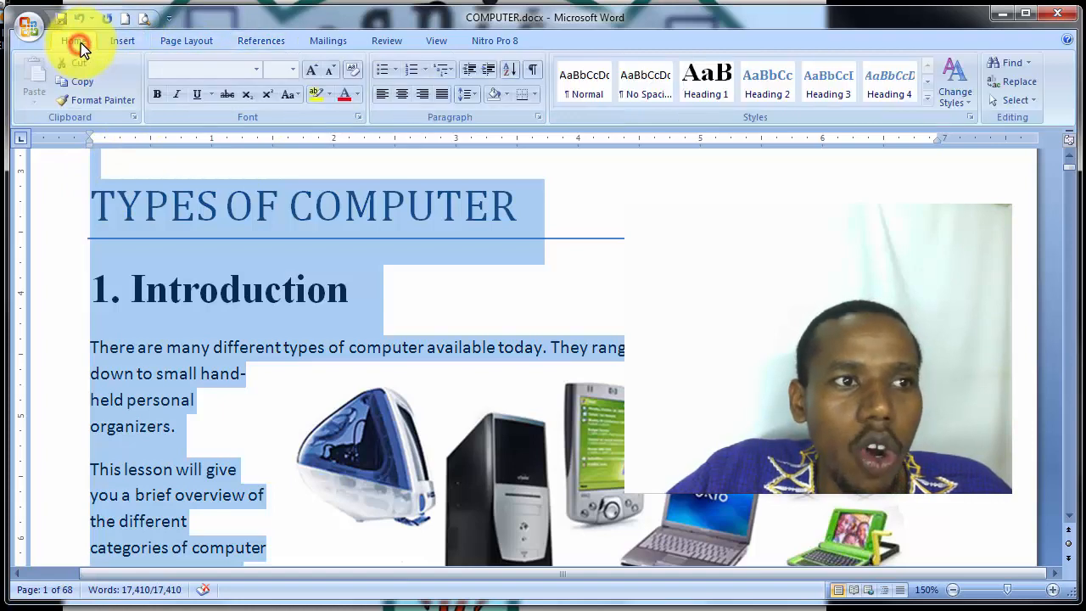
{"action": "left_click", "coordinate": [357, 72]}
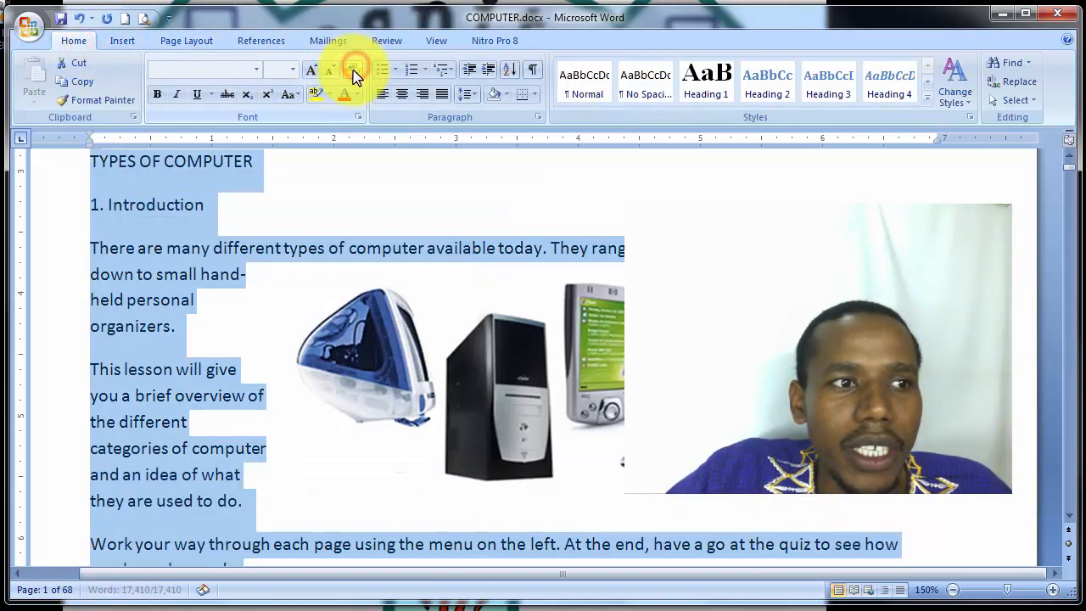
- Apply the Heading 1 style to the "TYPES OF COMPUTER" line and Heading 2 to "1. Introduction" below it
{"action": "left_click_drag", "start_coordinate": [276, 172], "coordinate": [100, 162]}
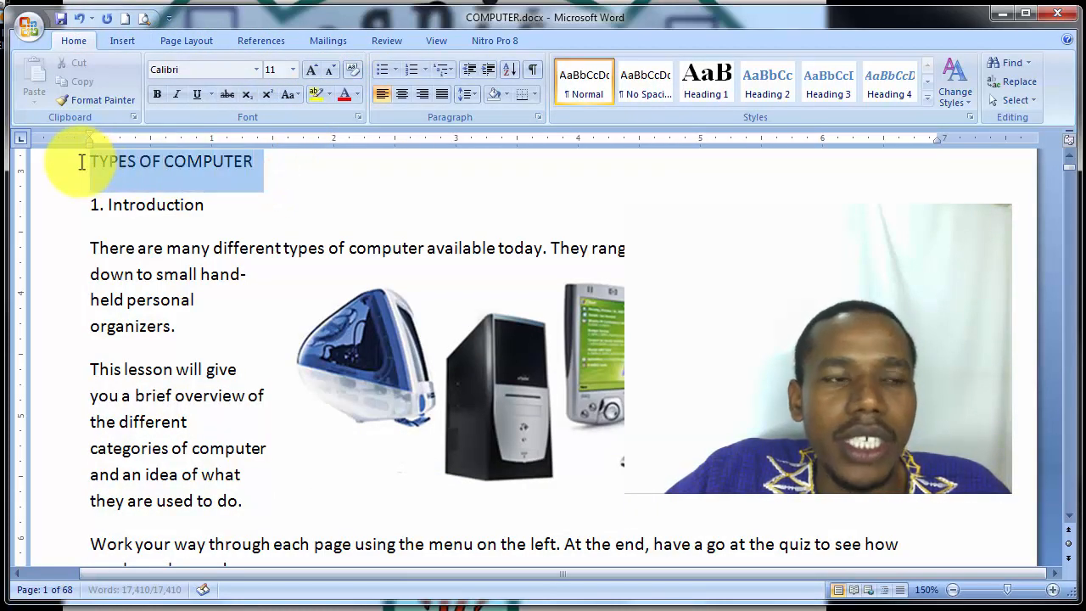
{"action": "scroll", "coordinate": [249, 201], "scroll_direction": "up", "scroll_amount": 3}
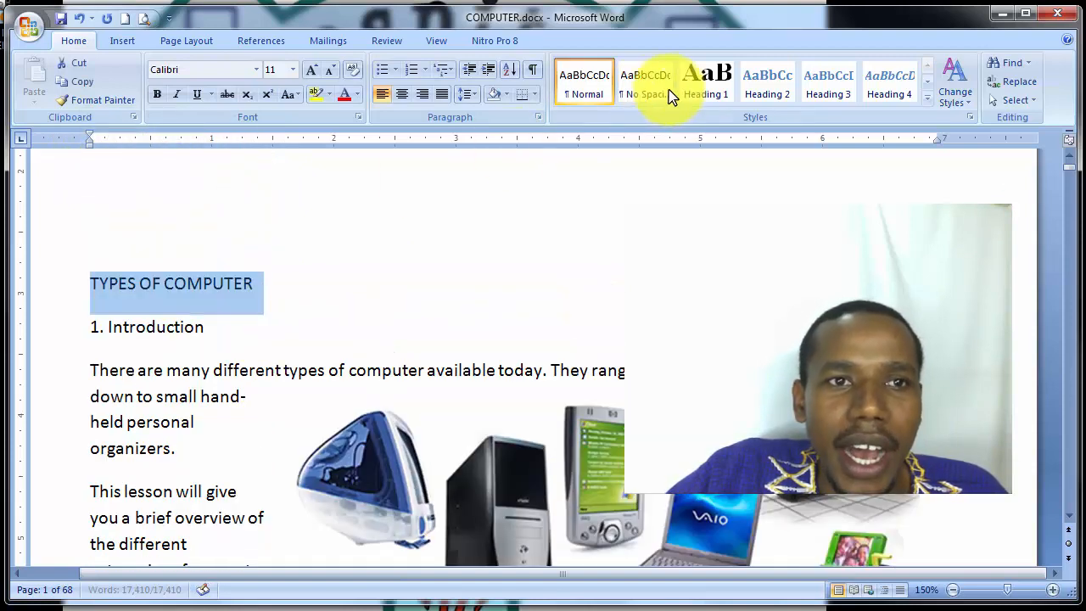
{"action": "left_click", "coordinate": [705, 85]}
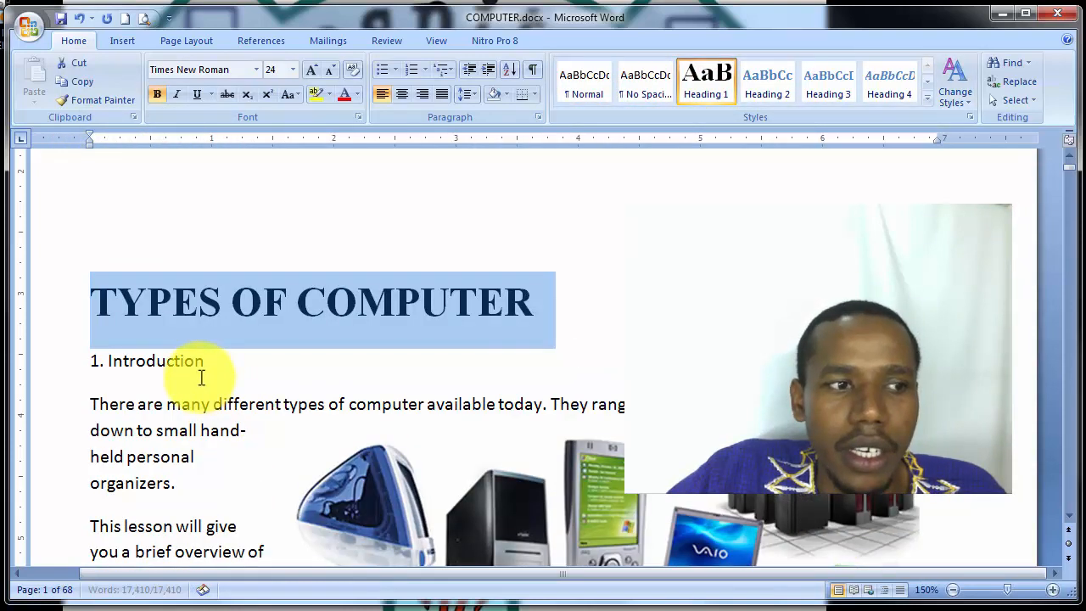
{"action": "left_click_drag", "start_coordinate": [207, 361], "coordinate": [68, 364]}
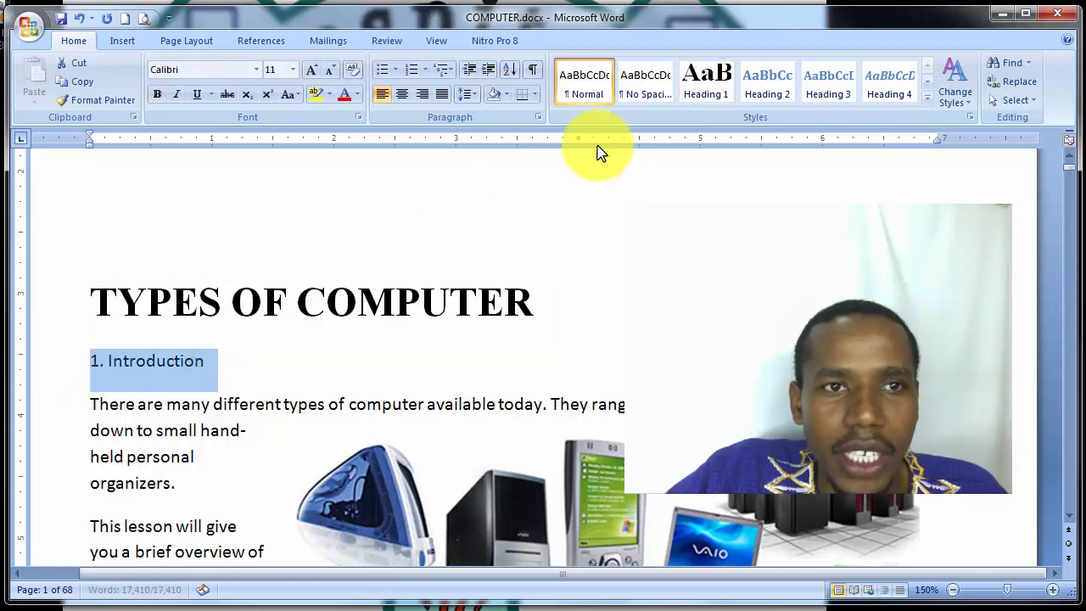
{"action": "left_click", "coordinate": [767, 79]}
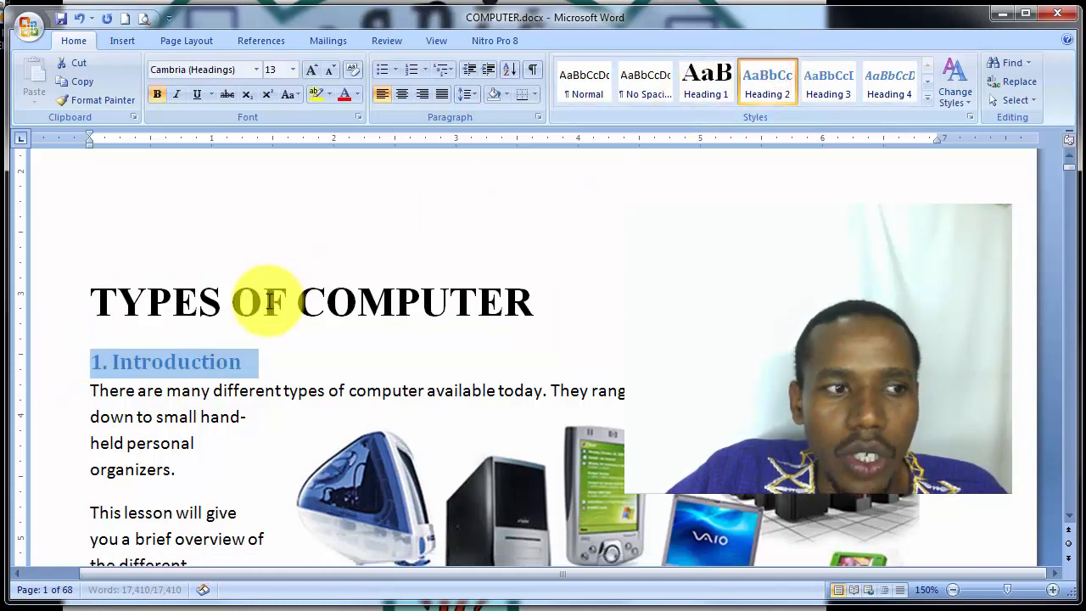
- Apply the Heading 2 style to the "2. Supercomputers" line on page 1
{"action": "scroll", "coordinate": [268, 300], "scroll_direction": "down", "scroll_amount": 3}
{"action": "scroll", "coordinate": [269, 301], "scroll_direction": "down", "scroll_amount": 2}
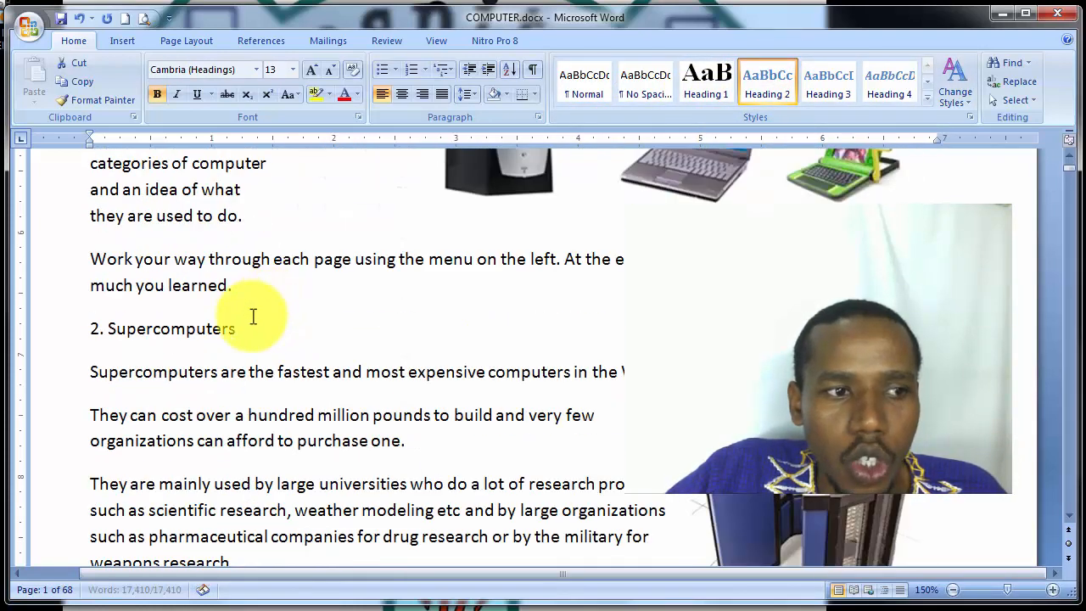
{"action": "mouse_move", "coordinate": [251, 316]}
{"action": "left_mouse_down"}
{"action": "mouse_move", "coordinate": [196, 324]}
{"action": "mouse_move", "coordinate": [254, 328]}
{"action": "left_mouse_up"}
{"action": "left_click", "coordinate": [73, 328]}
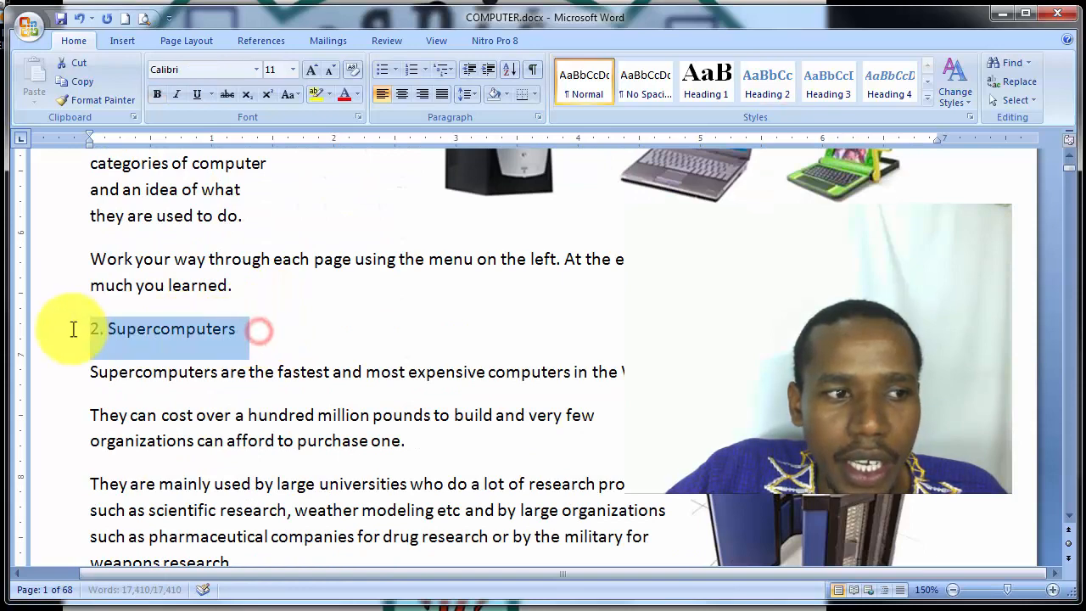
{"action": "left_click", "coordinate": [760, 82]}
- Apply the Heading 2 style to the "3. Mainframe Computers" line
{"action": "scroll", "coordinate": [279, 368], "scroll_direction": "down", "scroll_amount": 7}
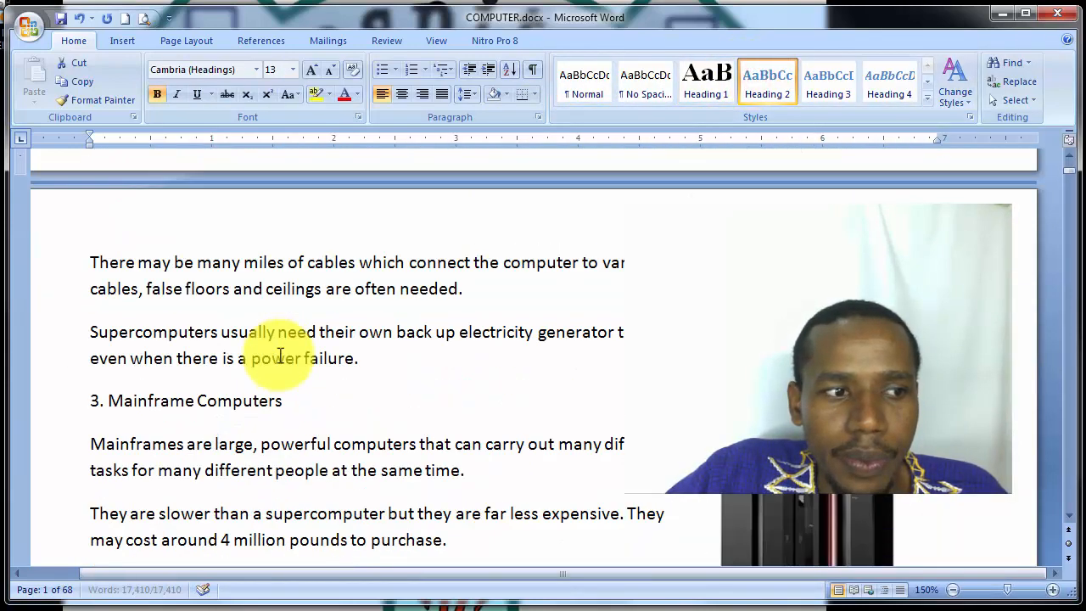
{"action": "left_click_drag", "start_coordinate": [315, 397], "coordinate": [53, 387]}
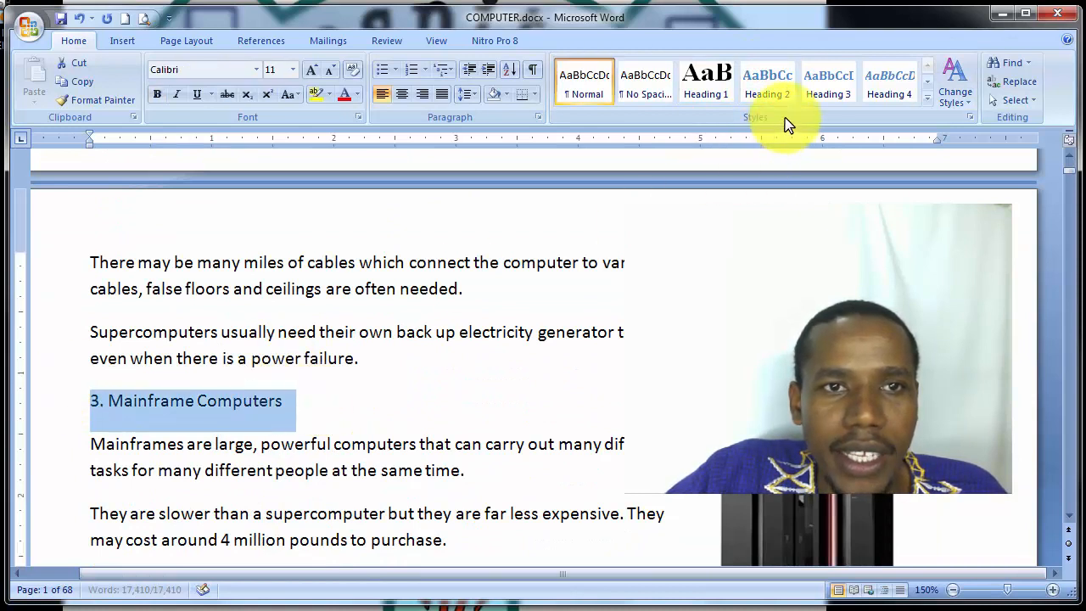
{"action": "left_click", "coordinate": [768, 90]}
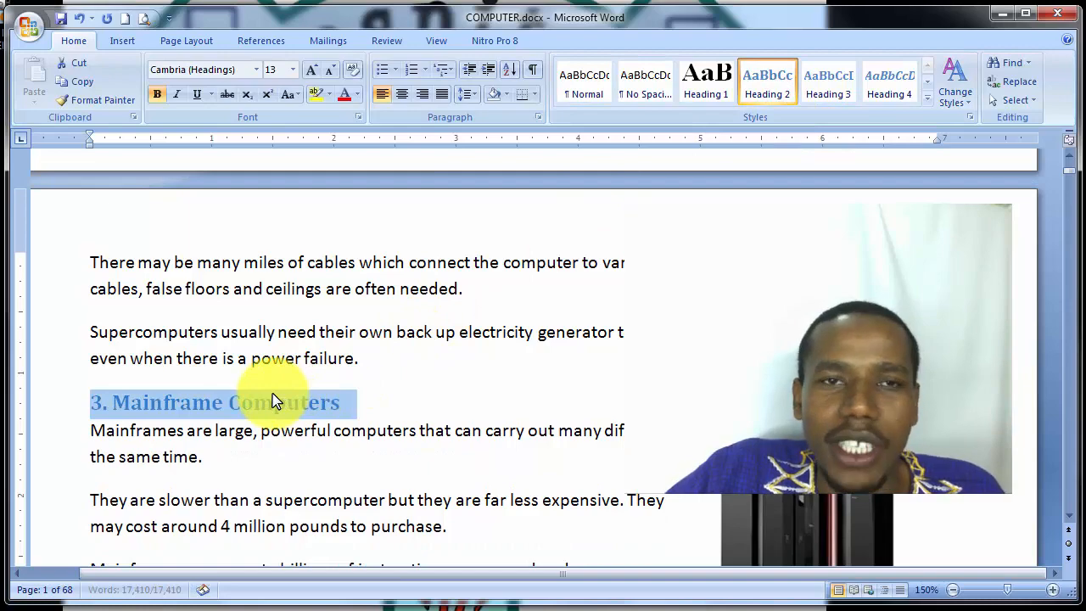
{"action": "scroll", "coordinate": [274, 394], "scroll_direction": "down", "scroll_amount": 12}
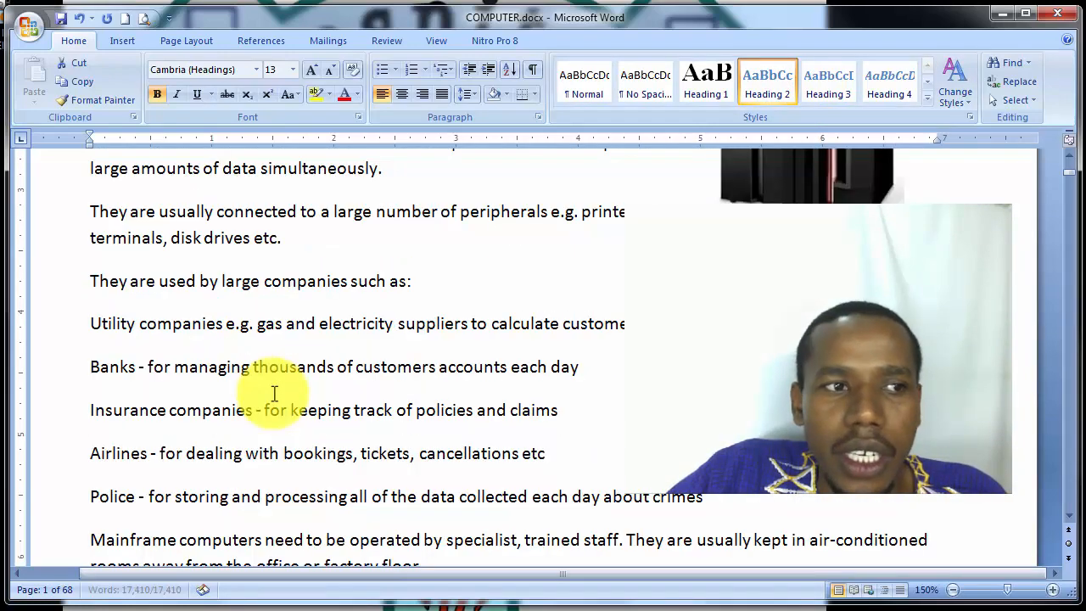
- Apply the Heading 2 style to the "4. Personal Computers" line
{"action": "scroll", "coordinate": [274, 394], "scroll_direction": "down", "scroll_amount": 8}
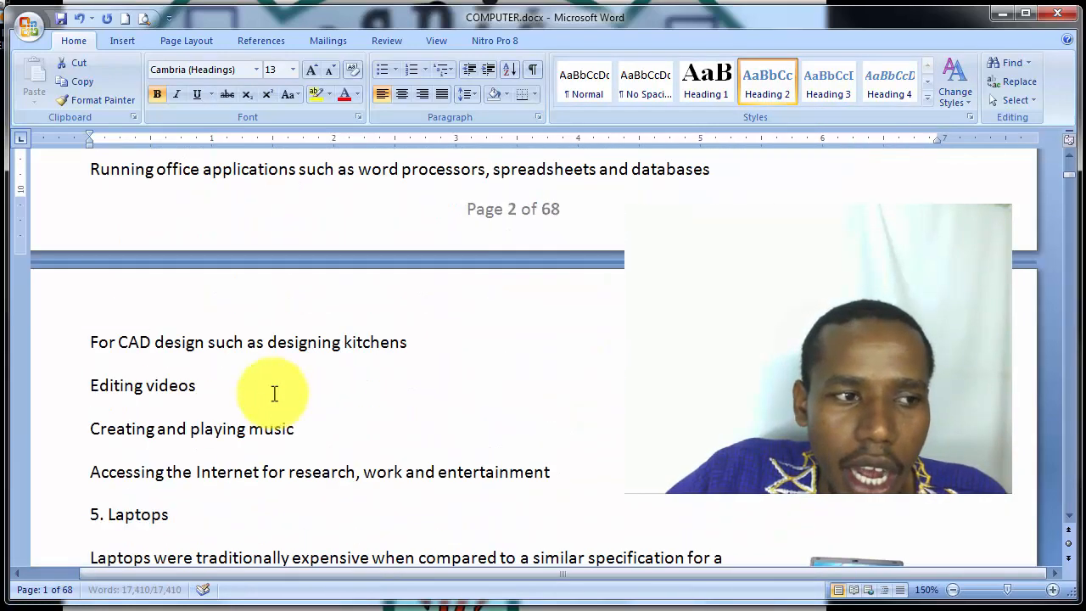
{"action": "scroll", "coordinate": [274, 394], "scroll_direction": "up", "scroll_amount": 10}
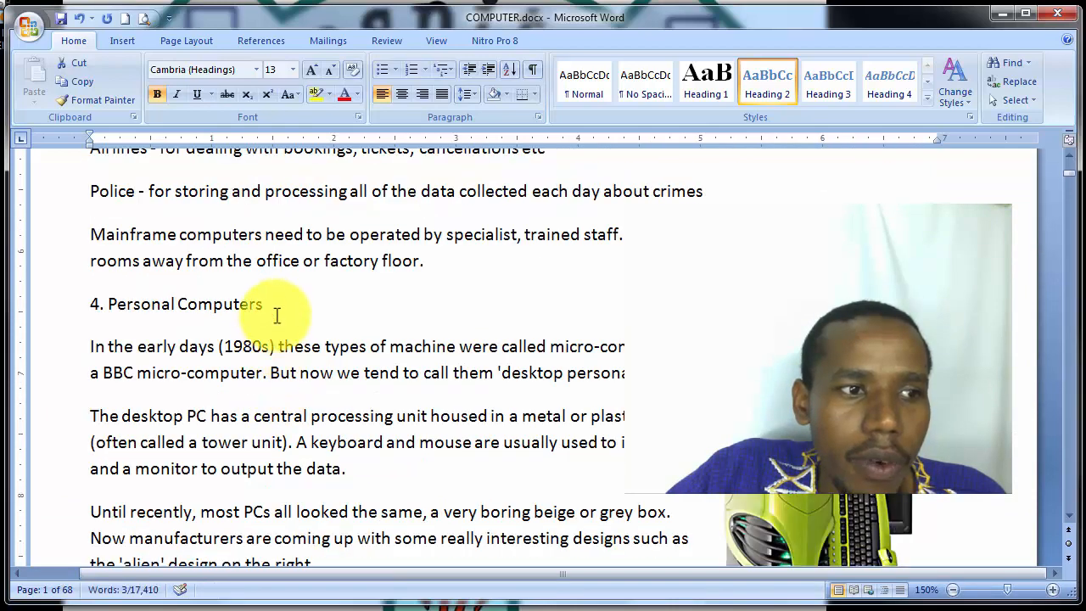
{"action": "left_click_drag", "start_coordinate": [274, 306], "coordinate": [85, 311]}
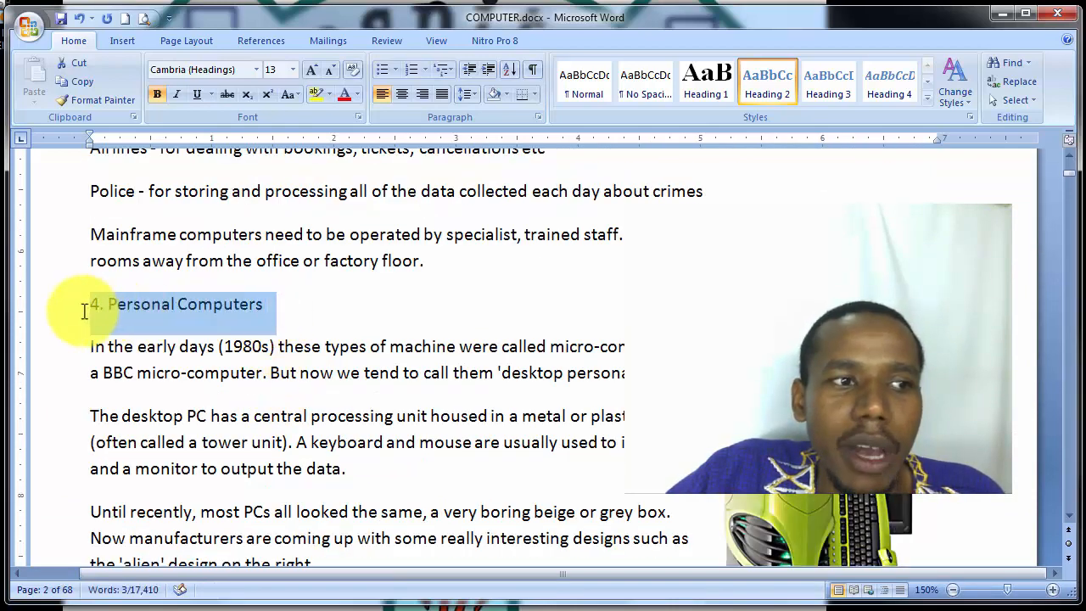
{"action": "left_click", "coordinate": [782, 89]}
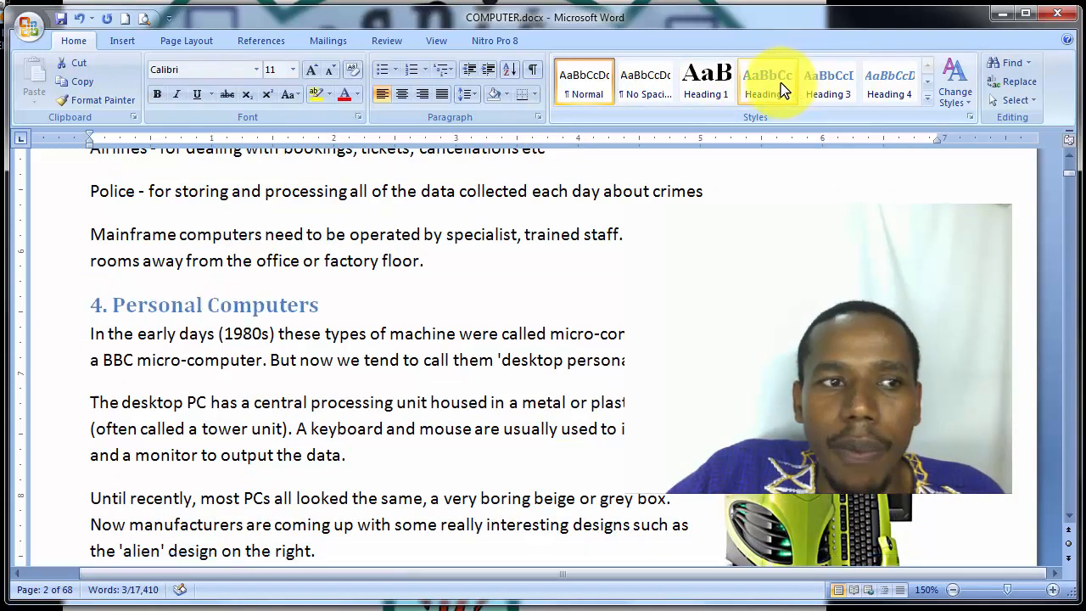
{"action": "left_click", "coordinate": [783, 89]}
- Apply the Heading 3 style to the "5. Laptops" line on page 3
{"action": "scroll", "coordinate": [417, 288], "scroll_direction": "down", "scroll_amount": 8}
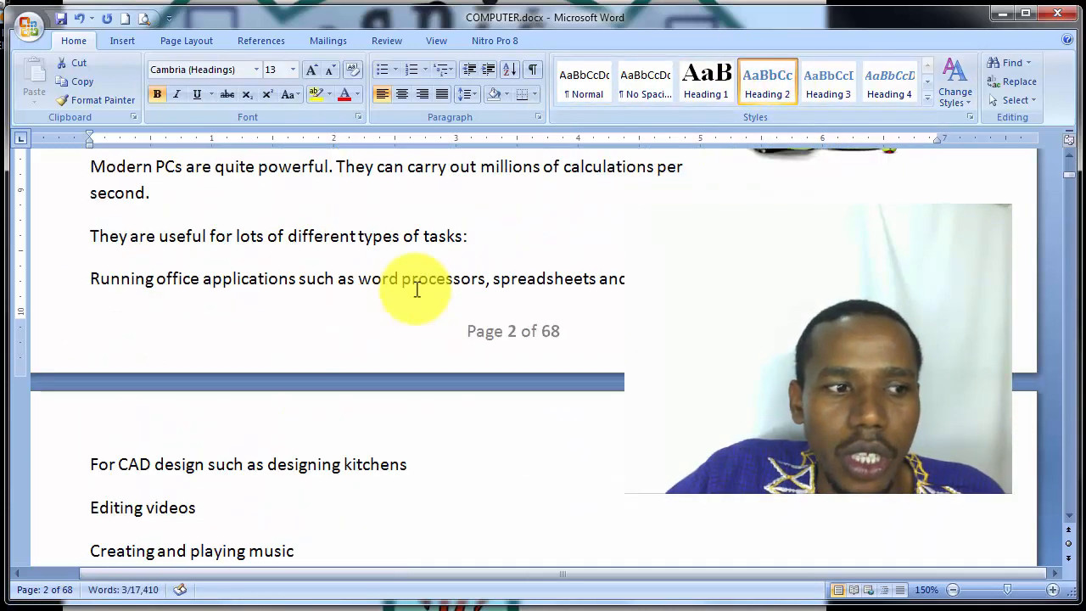
{"action": "scroll", "coordinate": [417, 288], "scroll_direction": "down", "scroll_amount": 5}
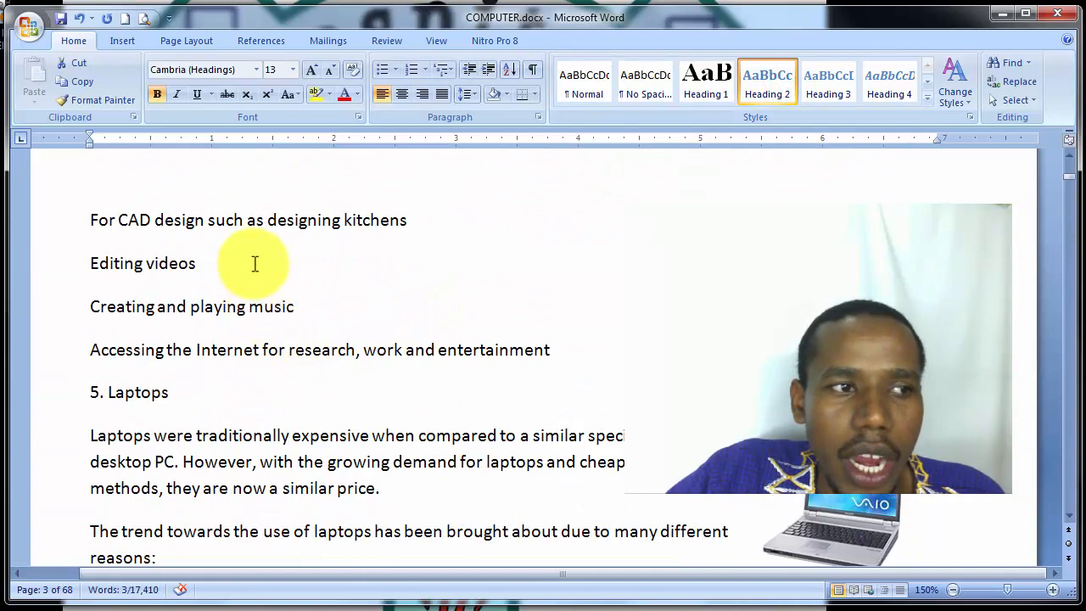
{"action": "scroll", "coordinate": [254, 264], "scroll_direction": "up", "scroll_amount": 8}
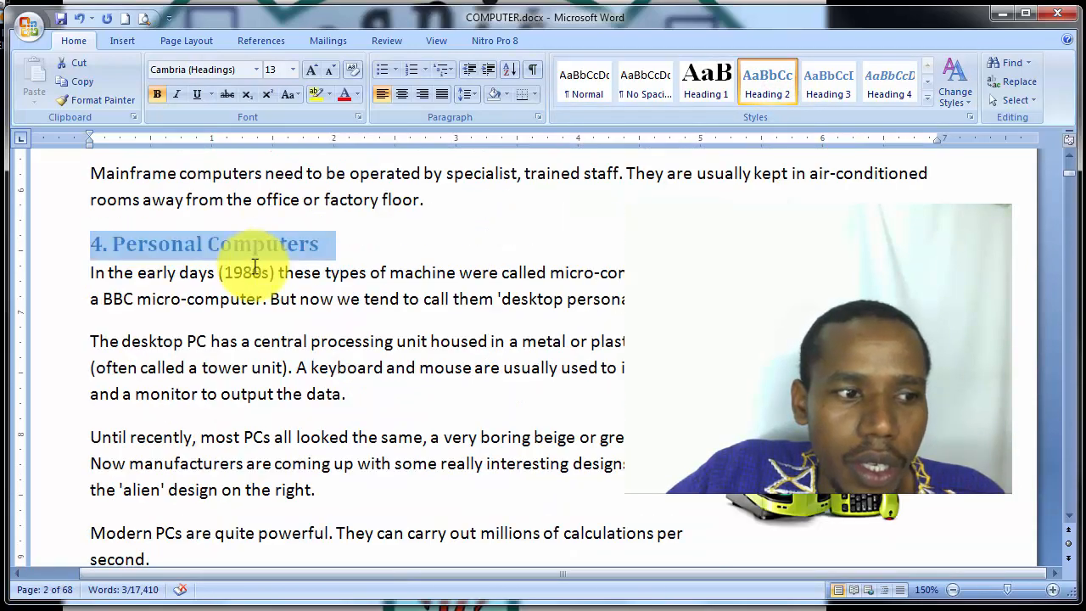
{"action": "scroll", "coordinate": [255, 267], "scroll_direction": "down", "scroll_amount": 8}
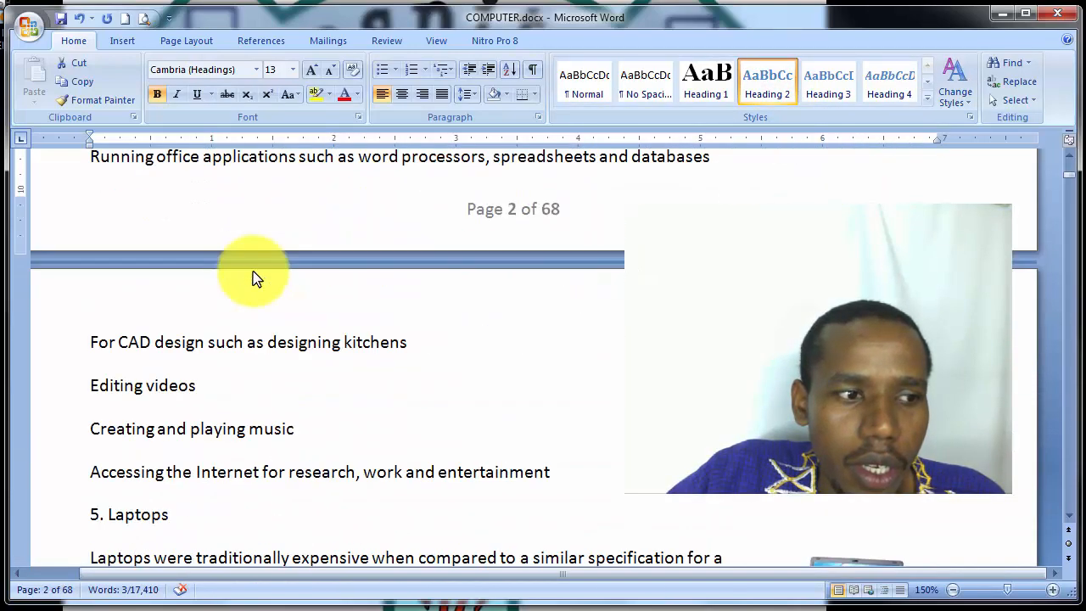
{"action": "scroll", "coordinate": [254, 276], "scroll_direction": "down", "scroll_amount": 4}
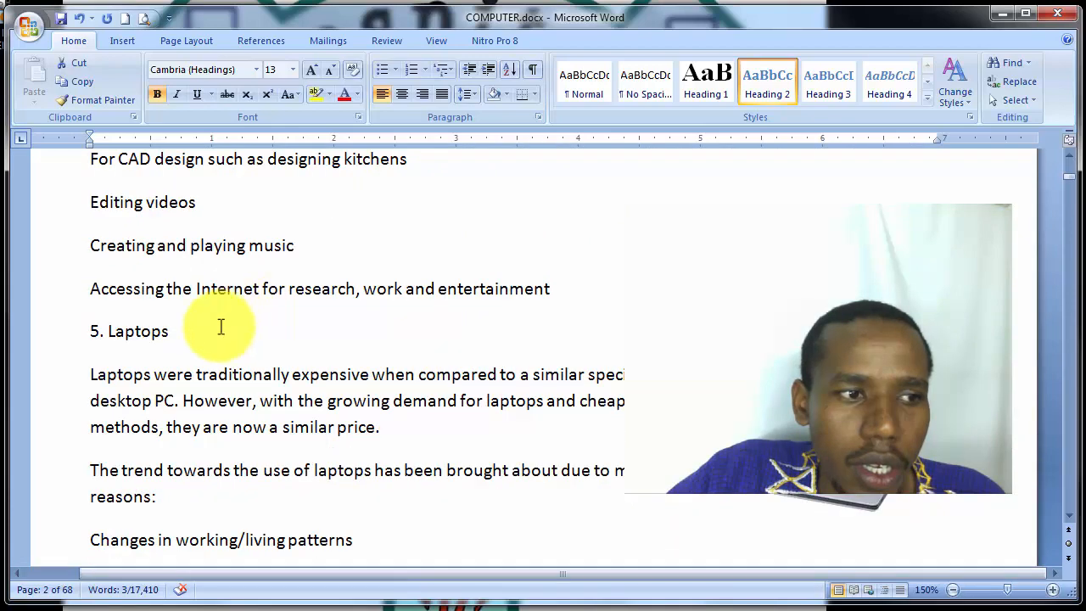
{"action": "left_click_drag", "start_coordinate": [201, 342], "coordinate": [77, 347]}
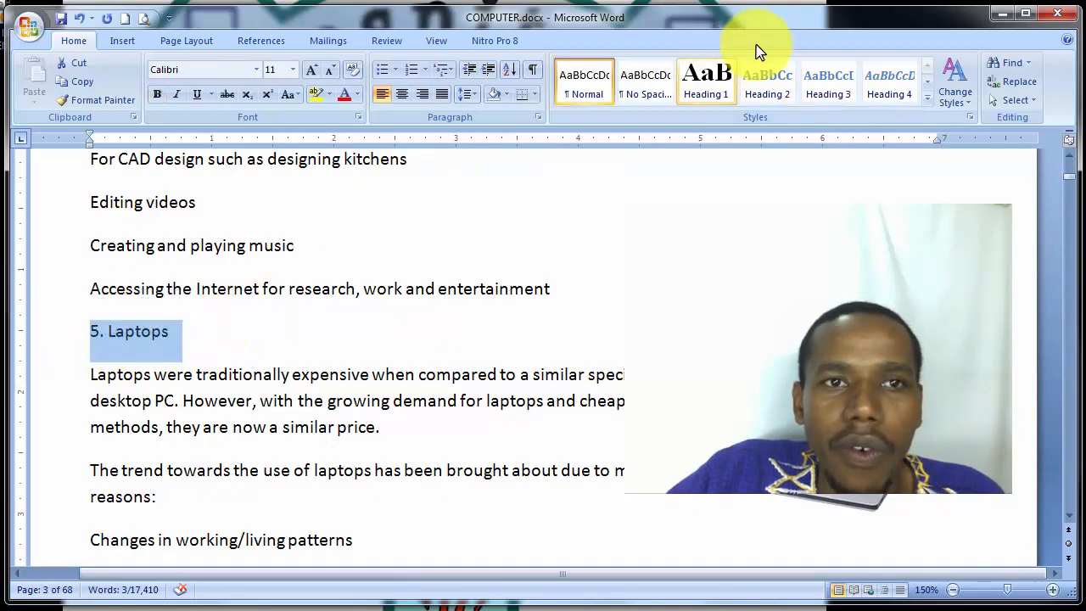
{"action": "left_click", "coordinate": [827, 94]}
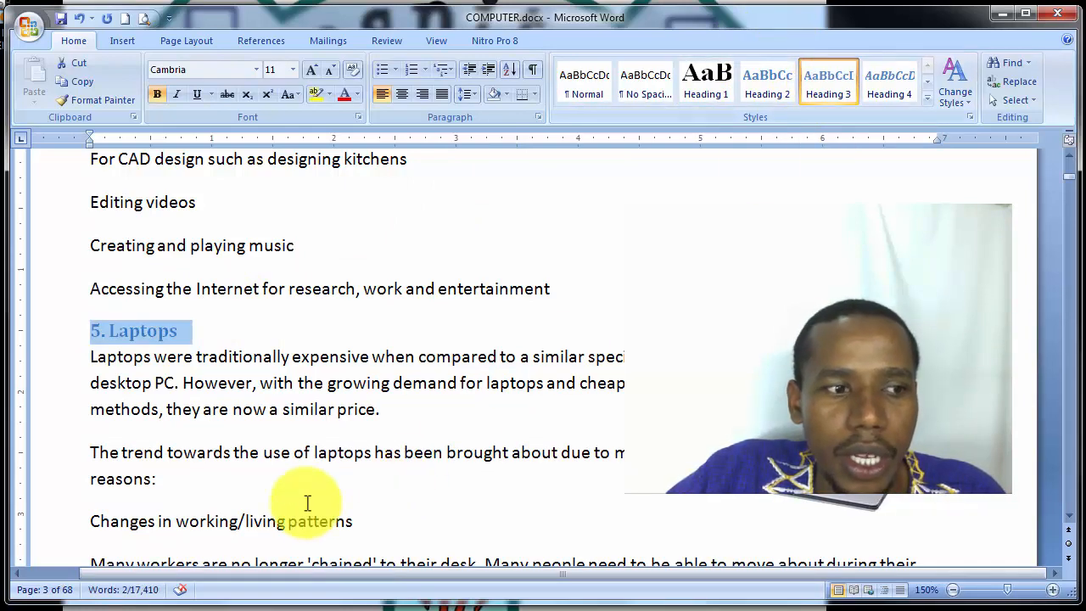
- Apply the Heading 4 style to the "Changes in working/living patterns" line in the Laptops section
{"action": "scroll", "coordinate": [283, 497], "scroll_direction": "down", "scroll_amount": 2}
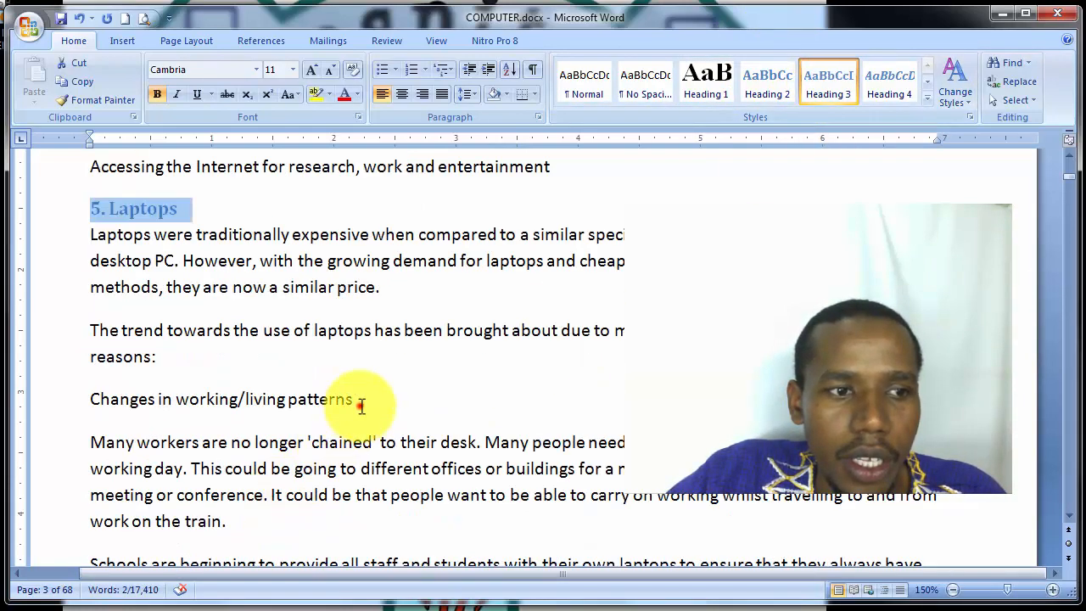
{"action": "left_click_drag", "start_coordinate": [357, 399], "coordinate": [54, 407]}
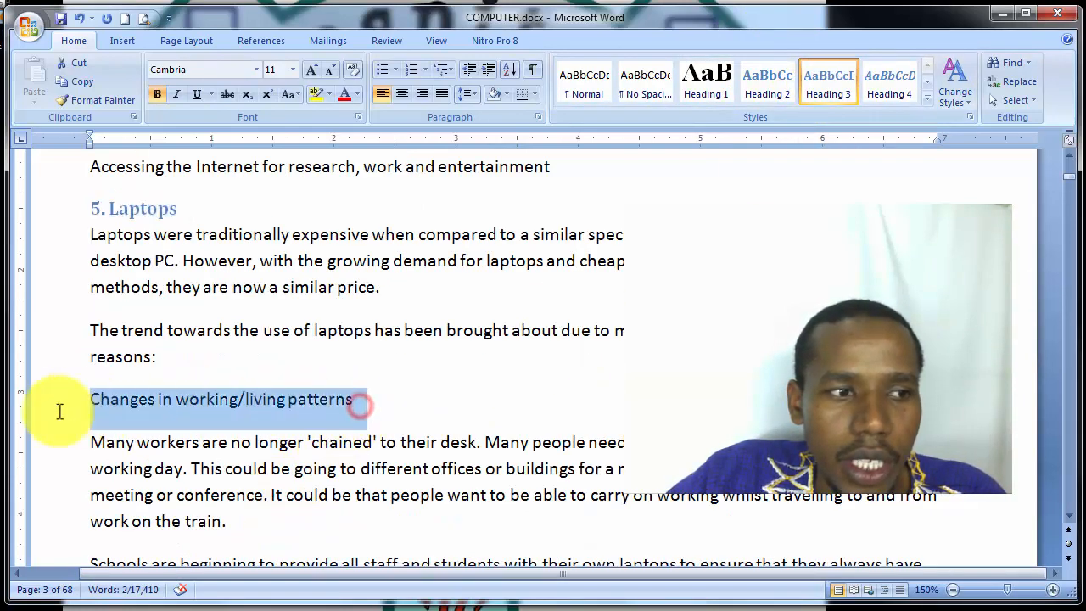
{"action": "left_click", "coordinate": [891, 81]}
- Apply the Heading 3 style to the "6. Personal Digital Assistant (PDA)" and "7. Embedded Computers" lines
{"action": "scroll", "coordinate": [577, 293], "scroll_direction": "down", "scroll_amount": 5}
{"action": "scroll", "coordinate": [450, 331], "scroll_direction": "down", "scroll_amount": 5}
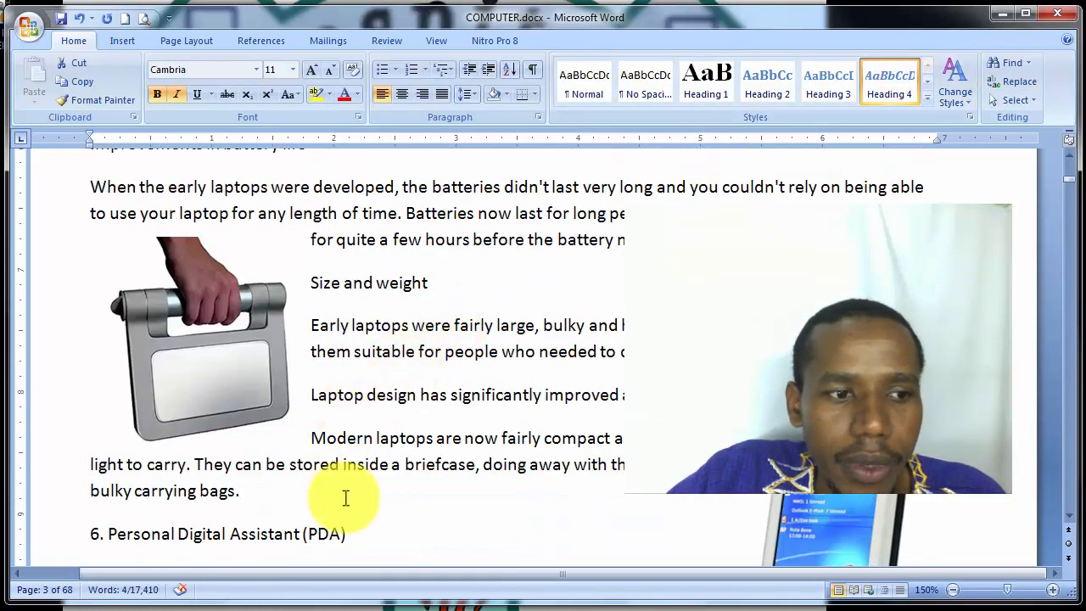
{"action": "left_click_drag", "start_coordinate": [367, 534], "coordinate": [83, 540]}
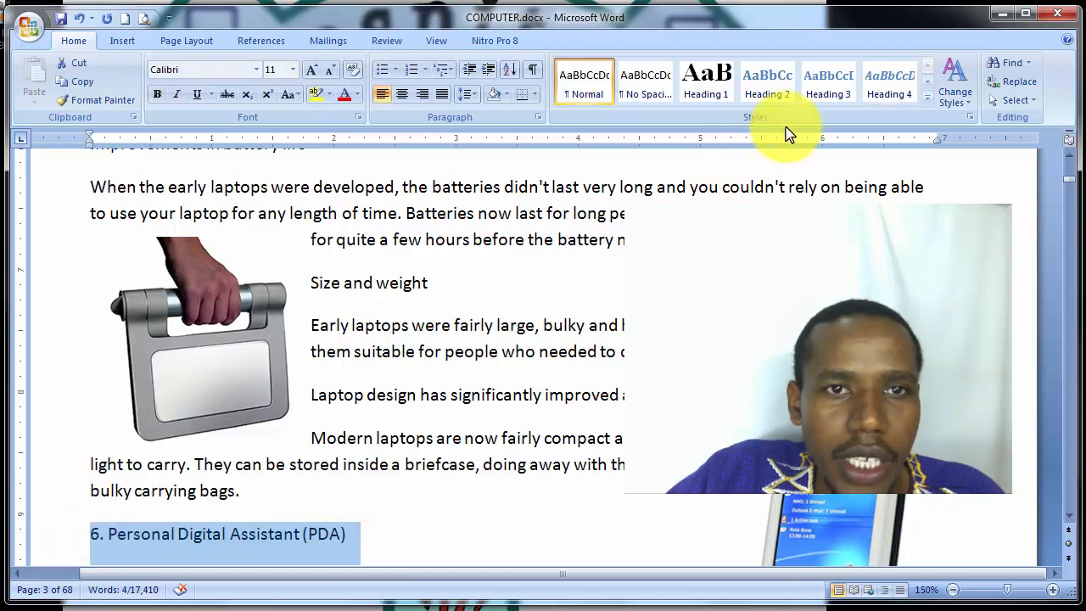
{"action": "left_click", "coordinate": [830, 85]}
{"action": "scroll", "coordinate": [585, 270], "scroll_direction": "down", "scroll_amount": 12}
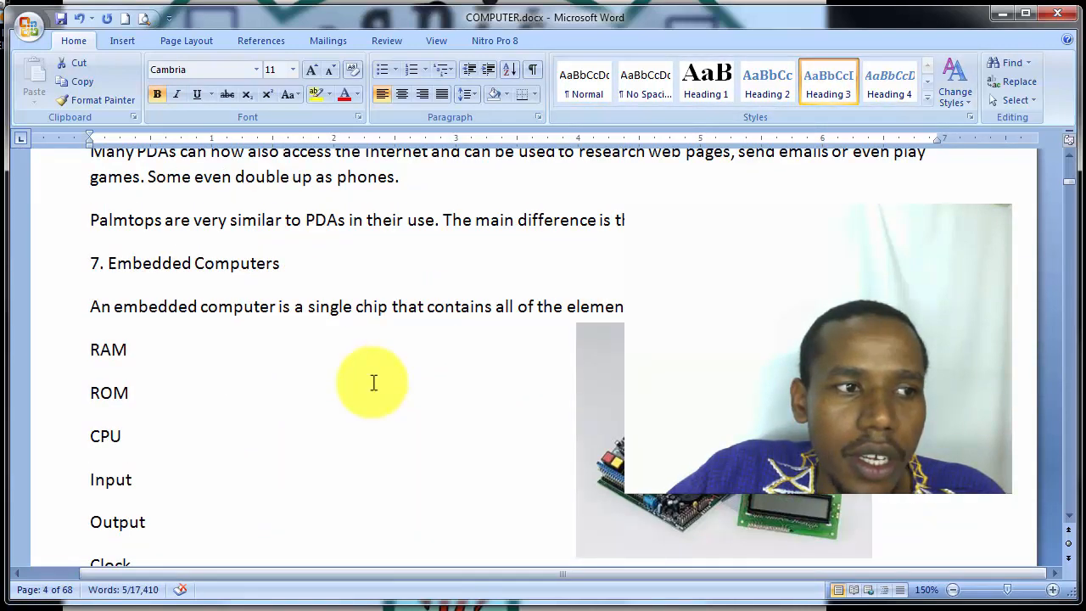
{"action": "left_click_drag", "start_coordinate": [311, 259], "coordinate": [96, 280]}
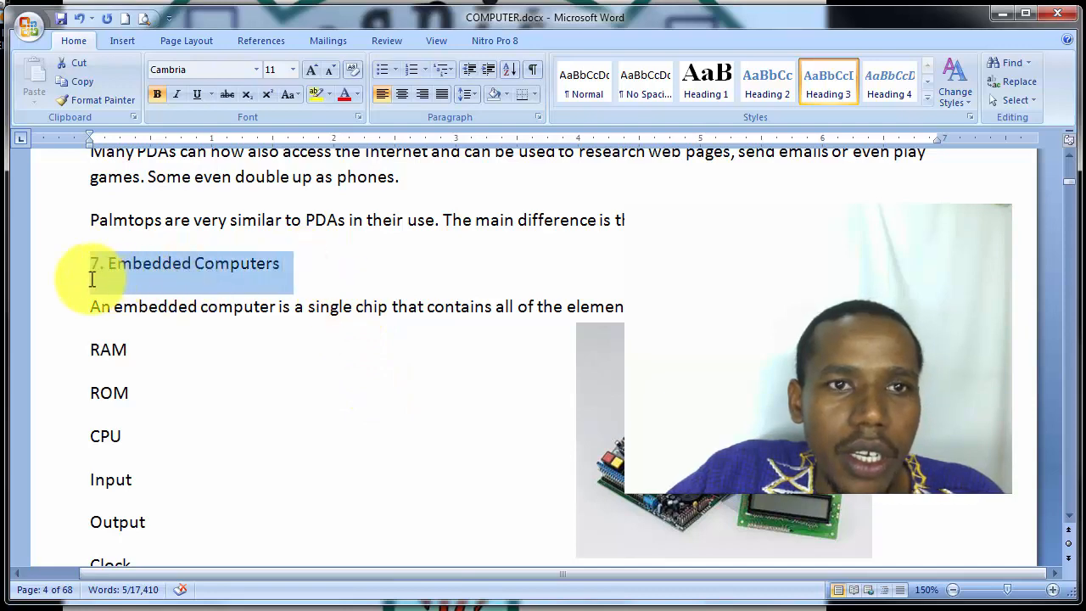
{"action": "left_click", "coordinate": [840, 88]}
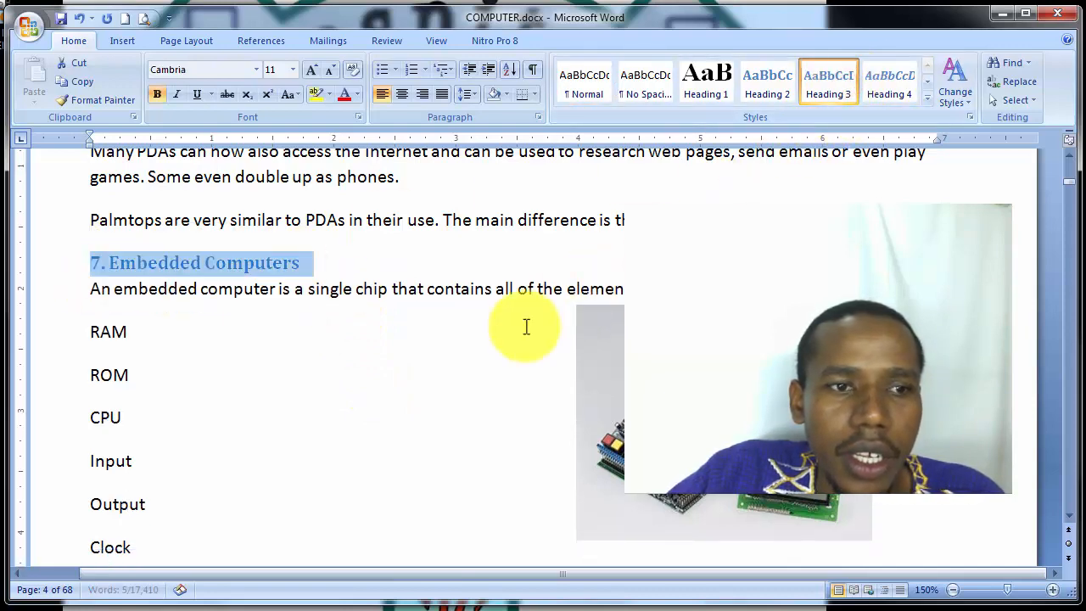
- Insert a table of contents in the Automatic Table 2 format on page 1, above the "TYPES OF COMPUTER" title
{"action": "scroll", "coordinate": [449, 314], "scroll_direction": "up", "scroll_amount": 20}
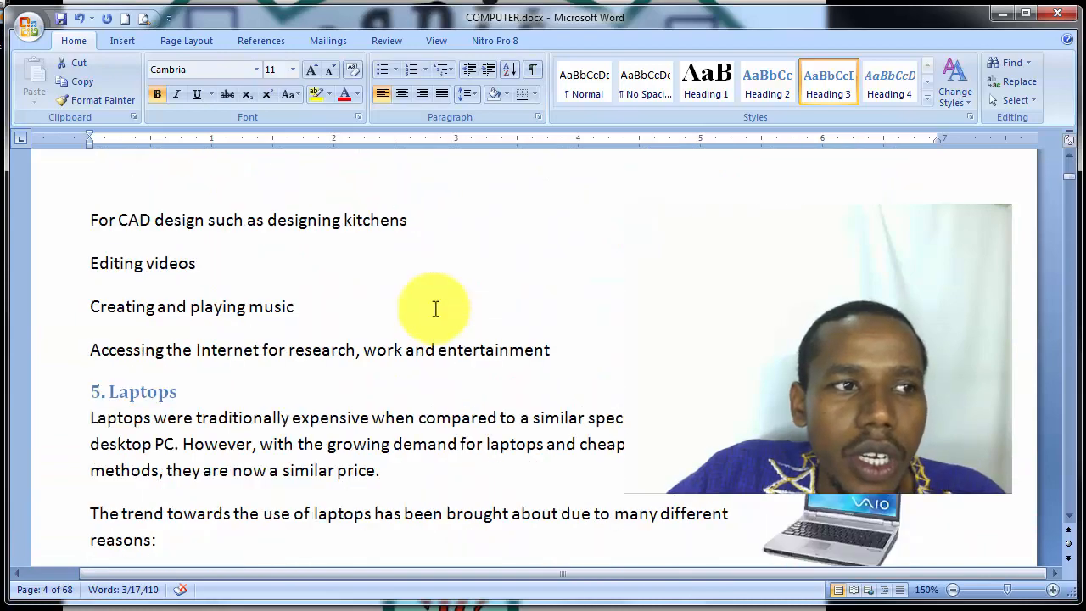
{"action": "scroll", "coordinate": [435, 309], "scroll_direction": "up", "scroll_amount": 20}
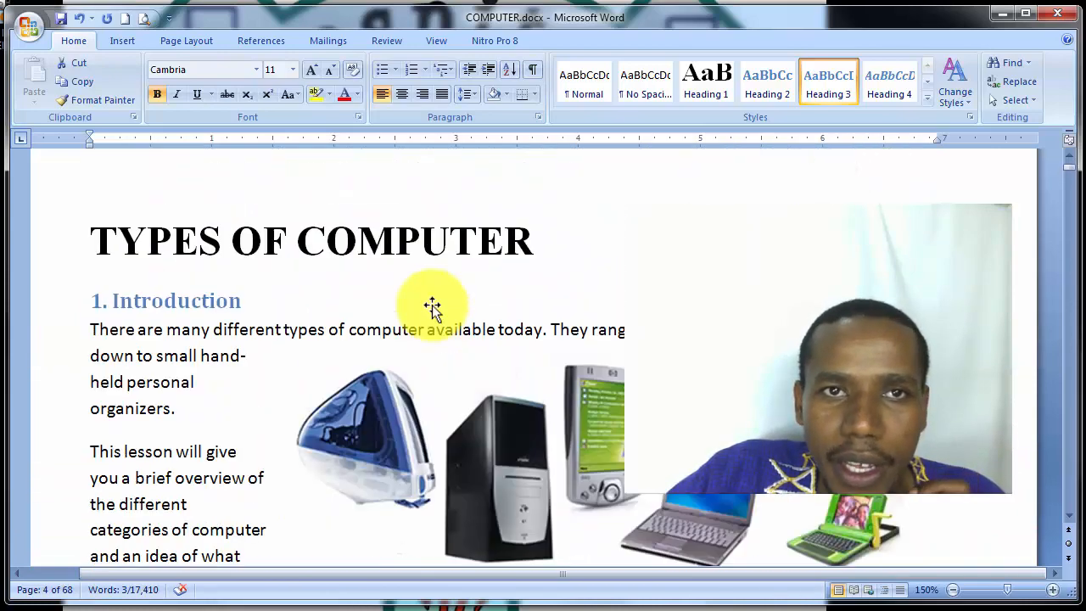
{"action": "scroll", "coordinate": [433, 307], "scroll_direction": "up", "scroll_amount": 6}
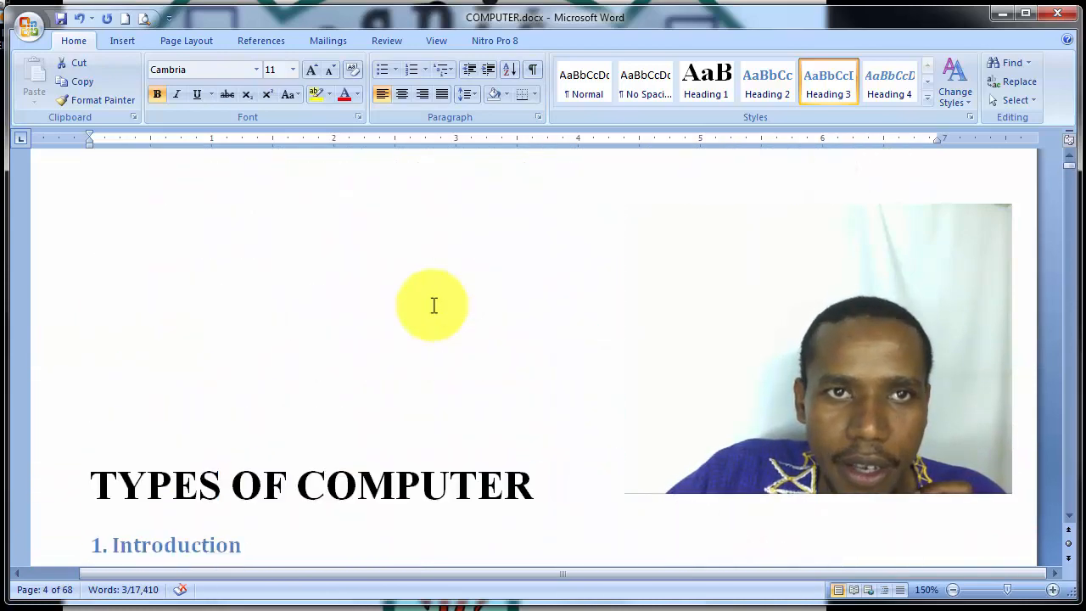
{"action": "left_click", "coordinate": [300, 235]}
{"action": "scroll", "coordinate": [299, 235], "scroll_direction": "up", "scroll_amount": 2}
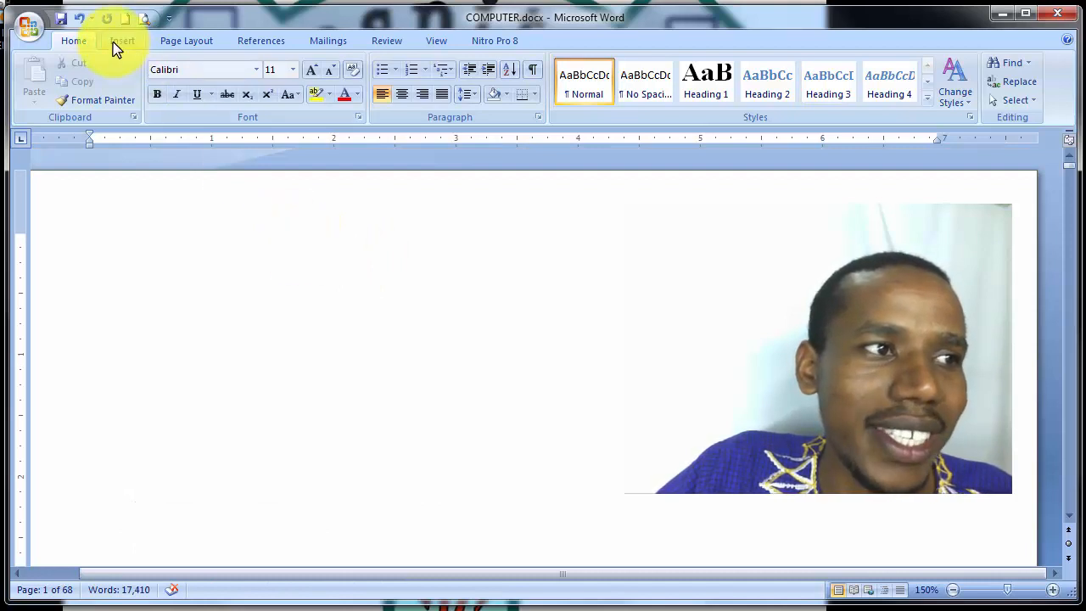
{"action": "left_click", "coordinate": [255, 44]}
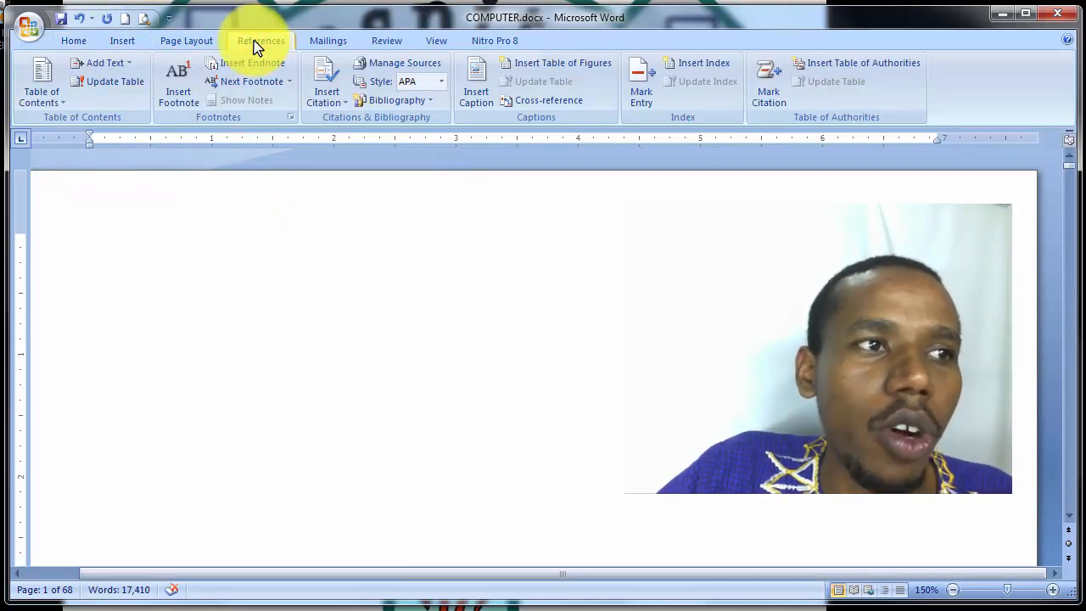
{"action": "left_click", "coordinate": [36, 80]}
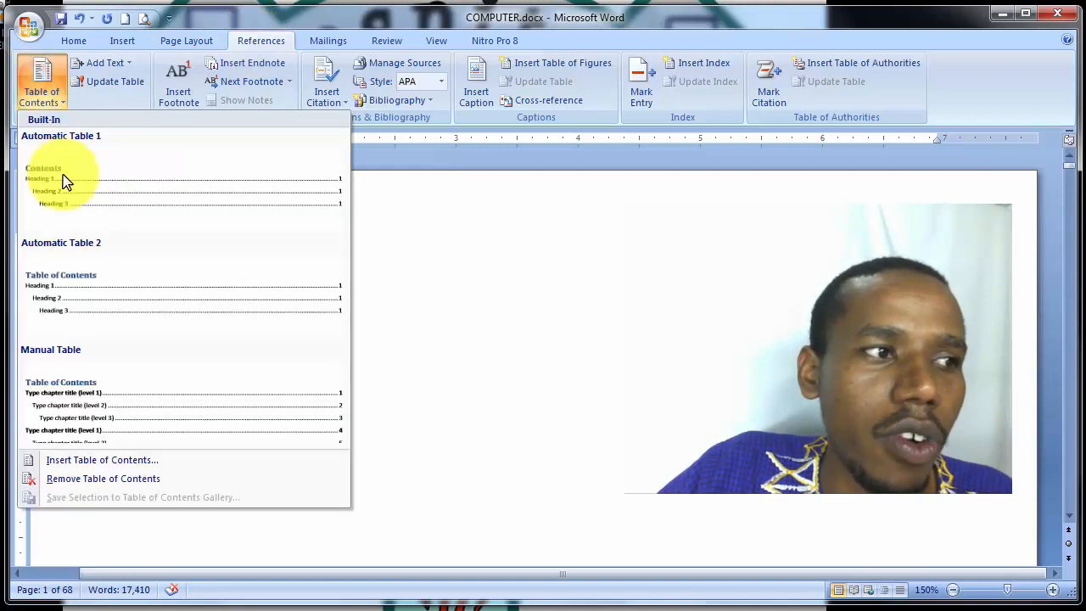
{"action": "left_click", "coordinate": [84, 281]}
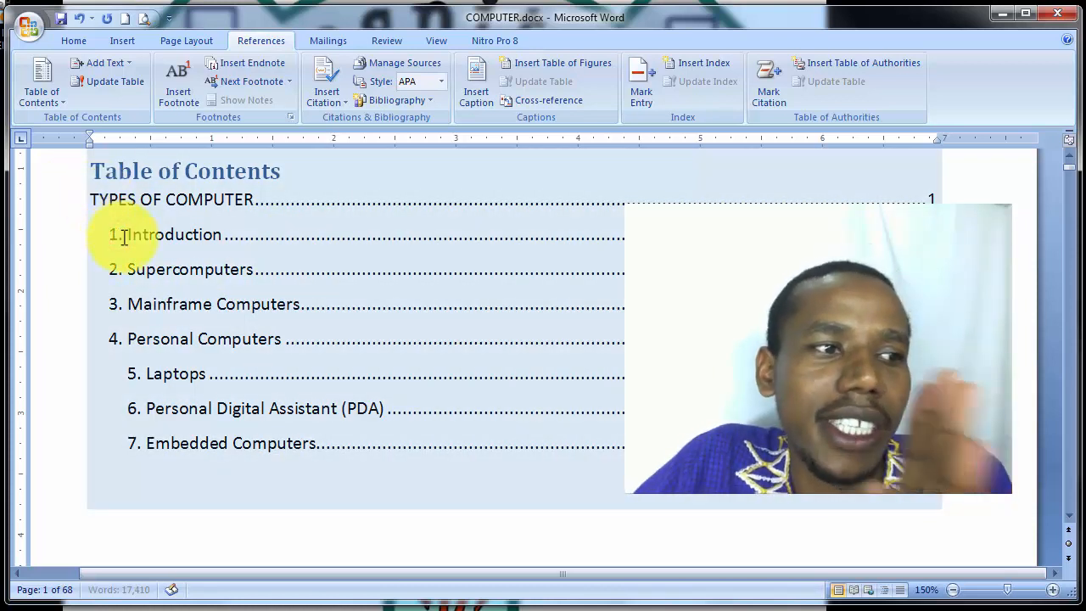
{"action": "left_click", "coordinate": [152, 268]}
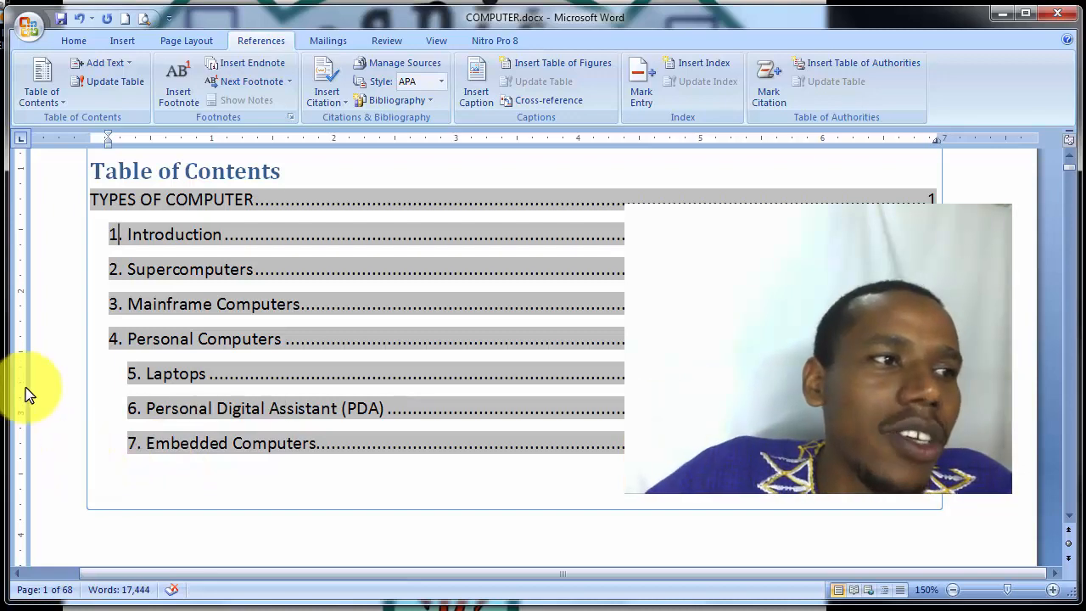
- Replace the table of contents on page 1 with the built-in Manual Table format
{"action": "left_click", "coordinate": [51, 99]}
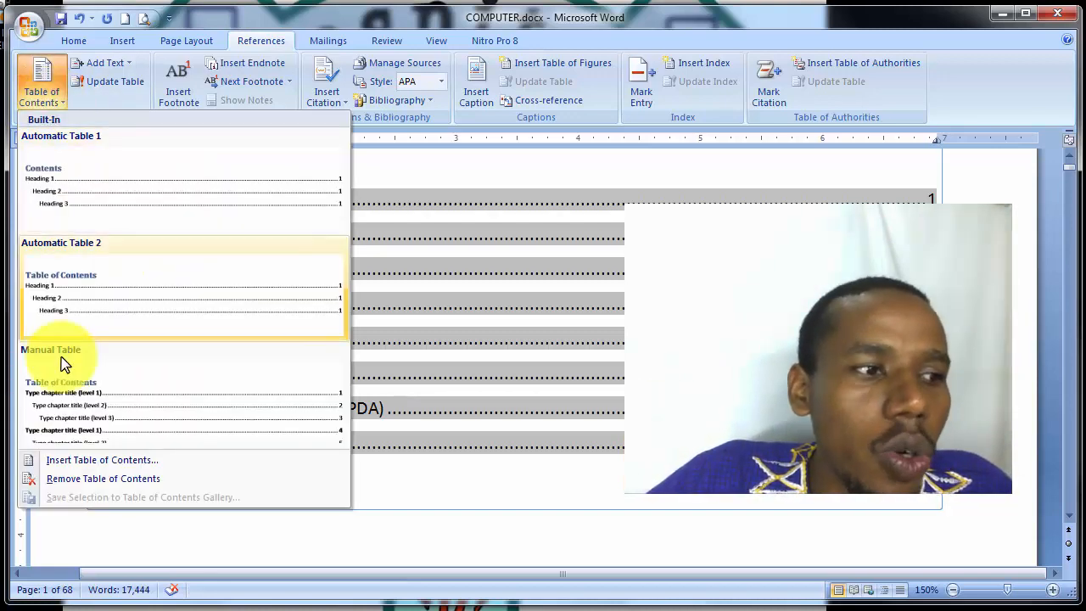
{"action": "left_click", "coordinate": [72, 408]}
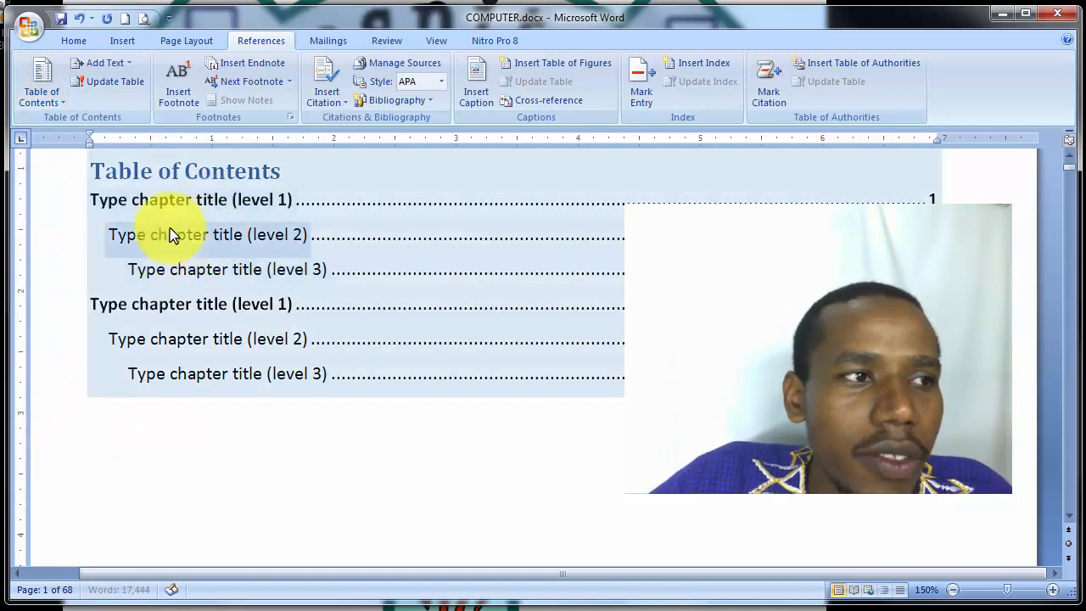
{"action": "left_click", "coordinate": [44, 95]}
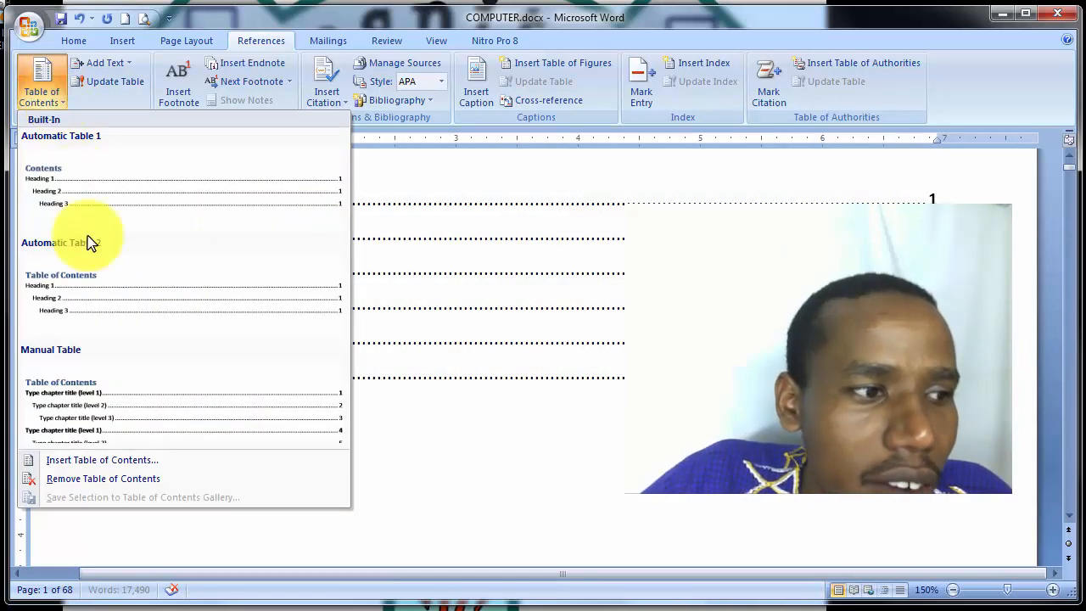
{"action": "left_click", "coordinate": [88, 418]}
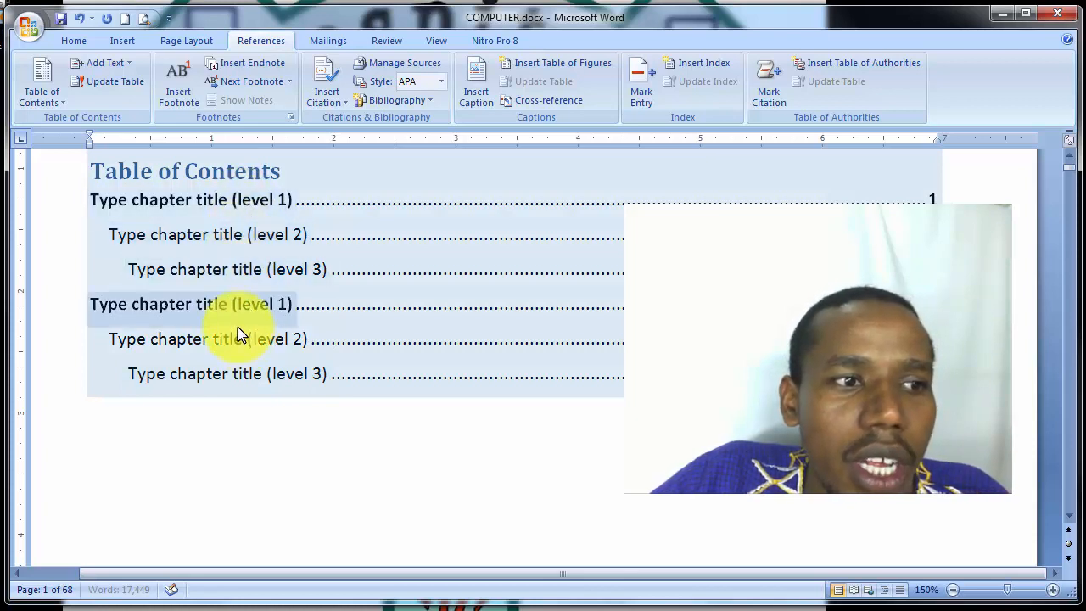
- Apply the Heading 1 style to the "PARTS OF COMPUTER" title on page 5
{"action": "scroll", "coordinate": [252, 381], "scroll_direction": "down", "scroll_amount": 5}
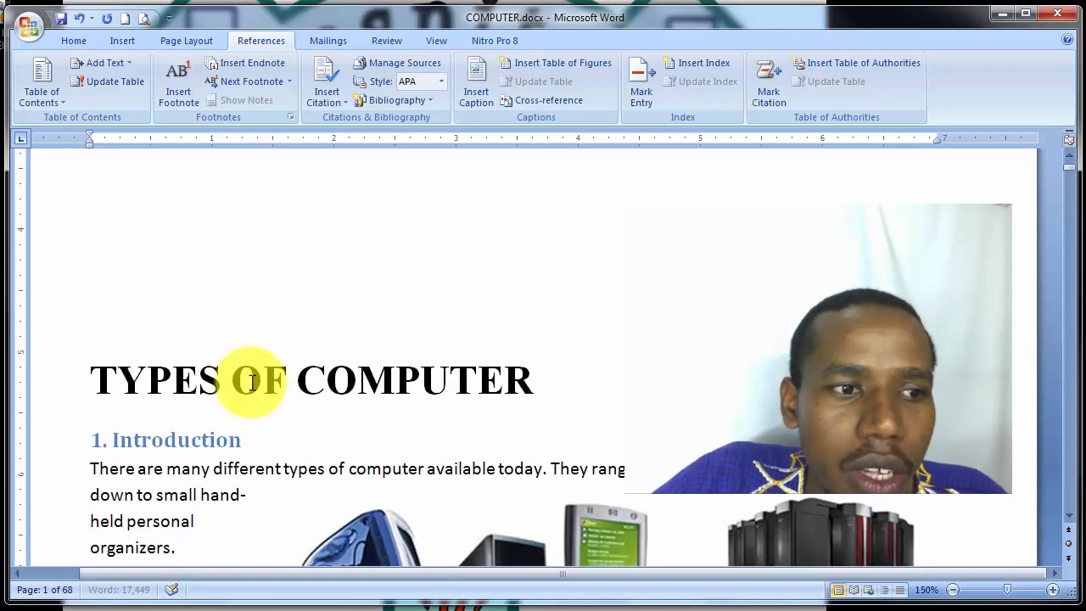
{"action": "scroll", "coordinate": [252, 381], "scroll_direction": "up", "scroll_amount": 3}
{"action": "scroll", "coordinate": [252, 381], "scroll_direction": "down", "scroll_amount": 8}
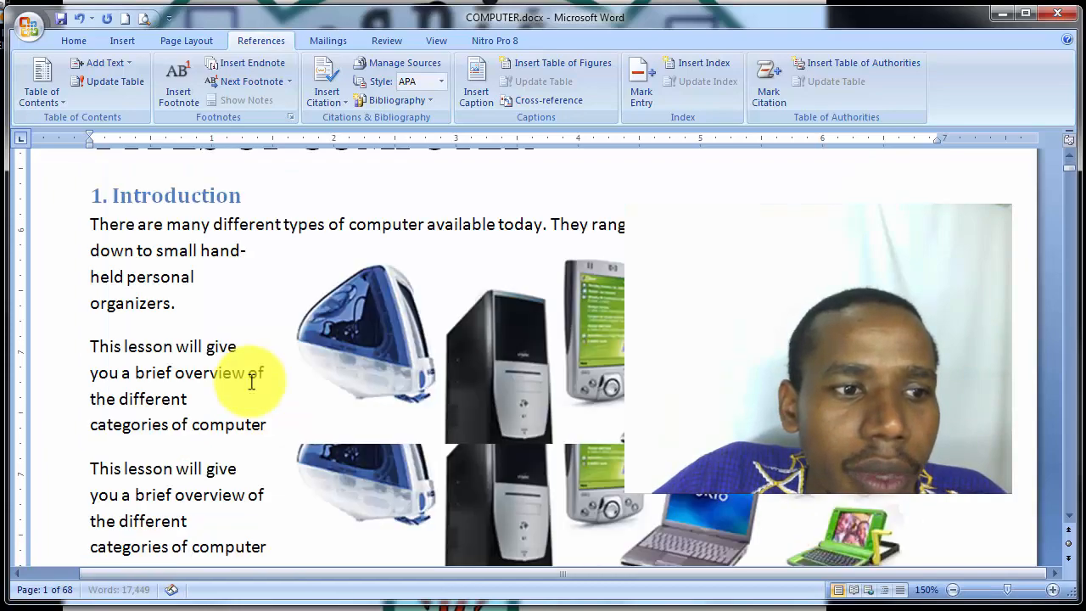
{"action": "scroll", "coordinate": [252, 381], "scroll_direction": "down", "scroll_amount": 15}
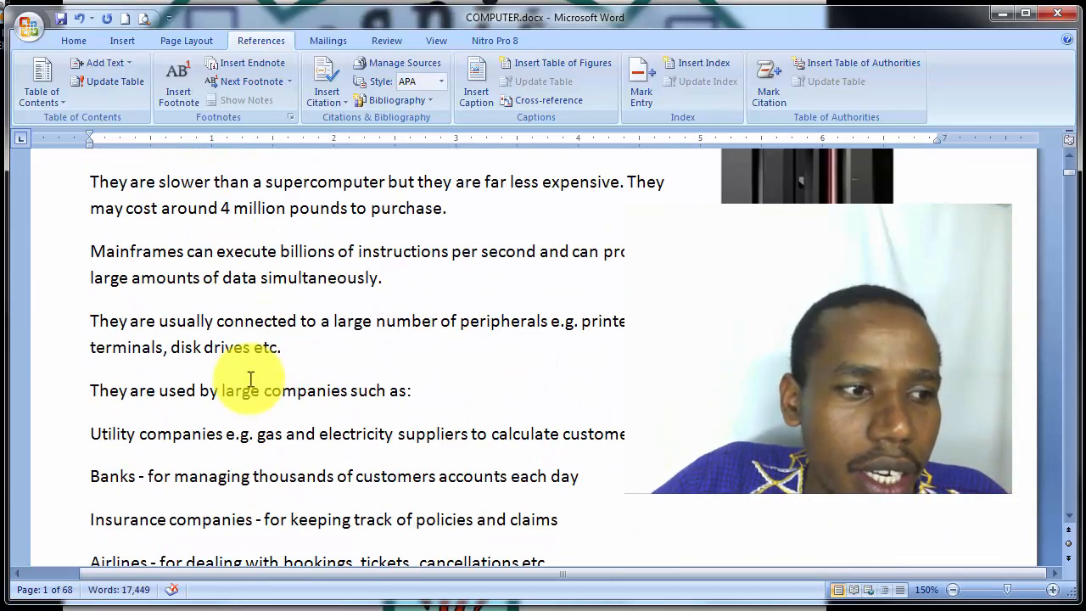
{"action": "scroll", "coordinate": [251, 379], "scroll_direction": "down", "scroll_amount": 15}
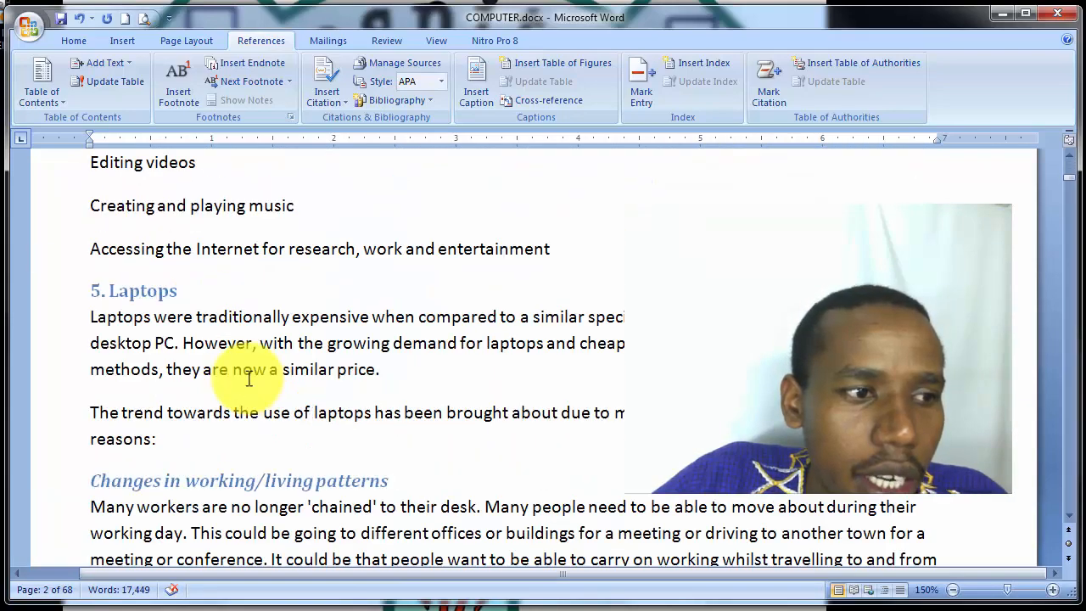
{"action": "scroll", "coordinate": [241, 363], "scroll_direction": "down", "scroll_amount": 15}
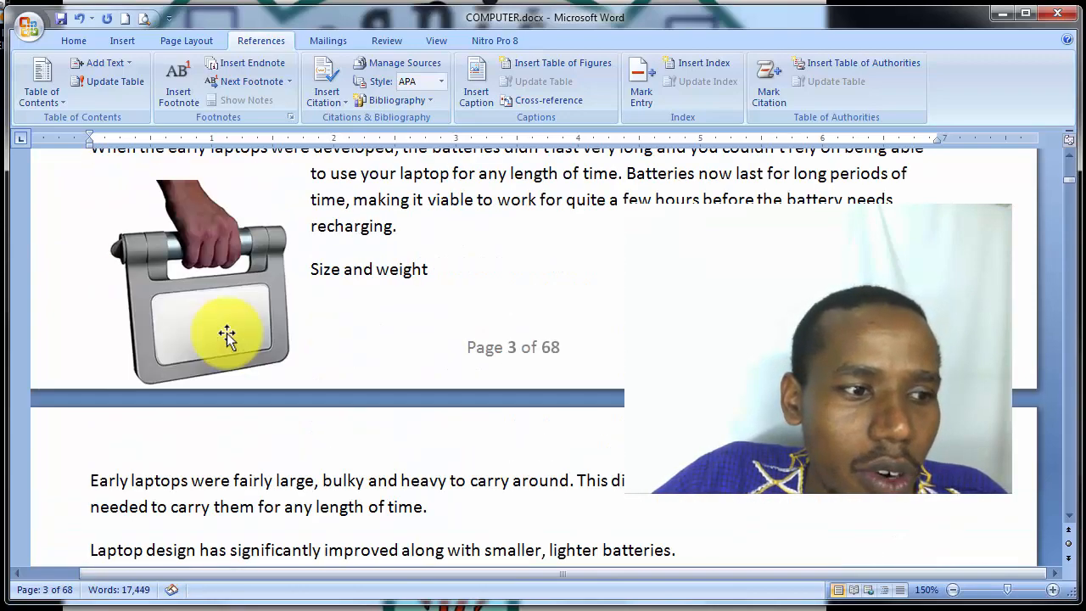
{"action": "scroll", "coordinate": [229, 334], "scroll_direction": "down", "scroll_amount": 15}
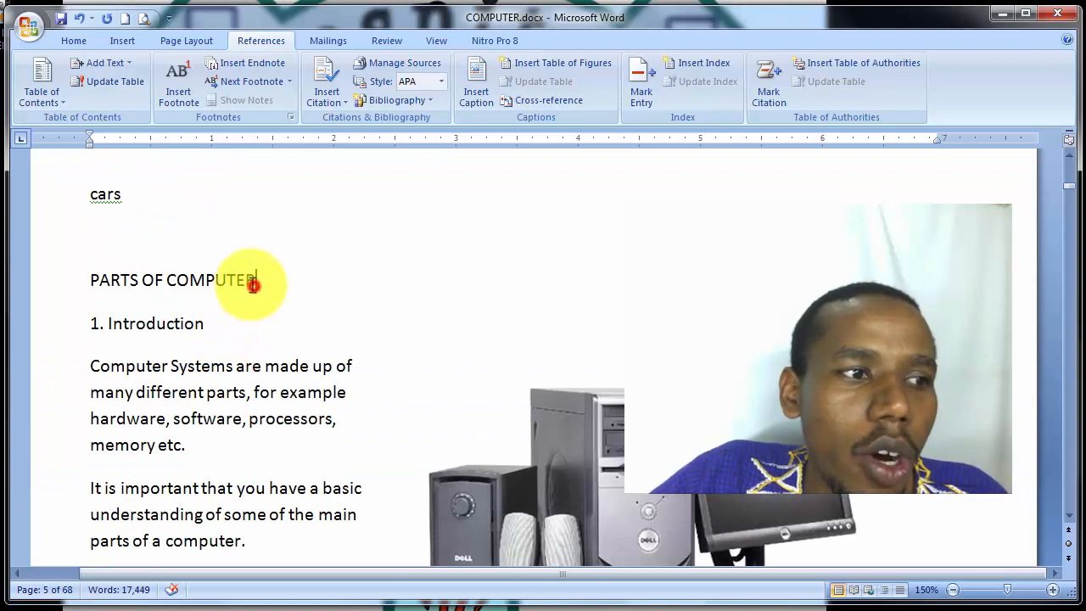
{"action": "left_click_drag", "start_coordinate": [254, 286], "coordinate": [92, 286]}
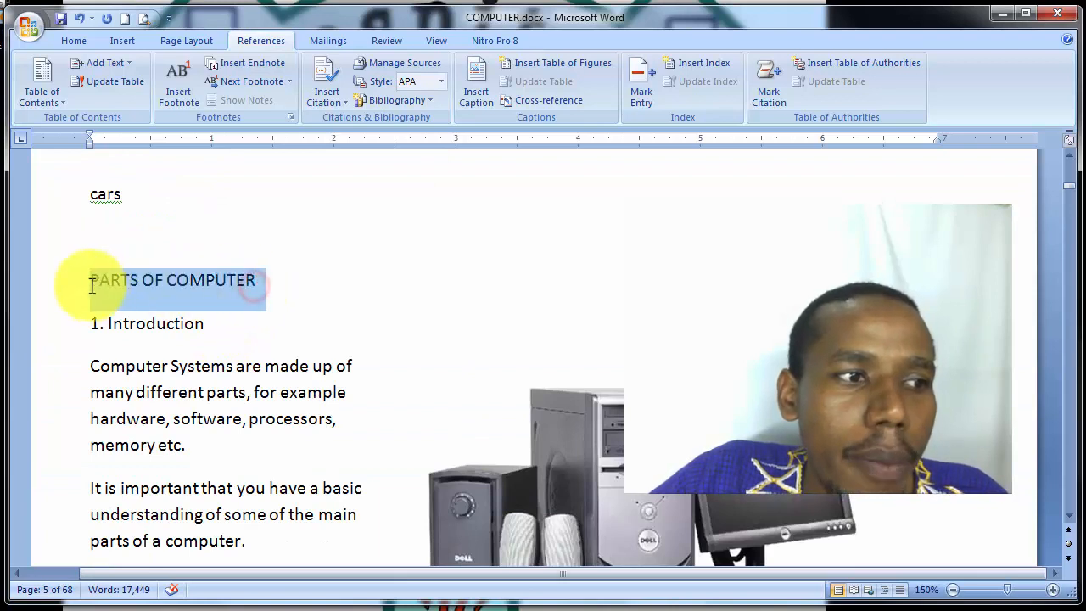
{"action": "left_click", "coordinate": [72, 40]}
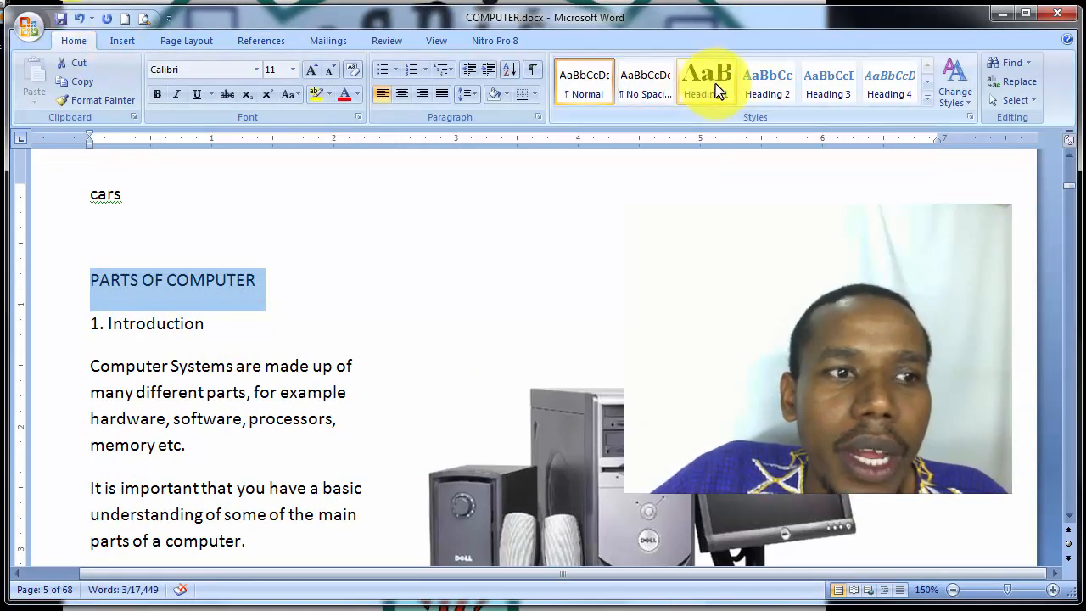
{"action": "left_click", "coordinate": [711, 85]}
- Apply the Heading 2 style to the "1. Introduction", "2: Hardware" and "3: Software" lines under "PARTS OF COMPUTER"
{"action": "scroll", "coordinate": [344, 322], "scroll_direction": "down", "scroll_amount": 3}
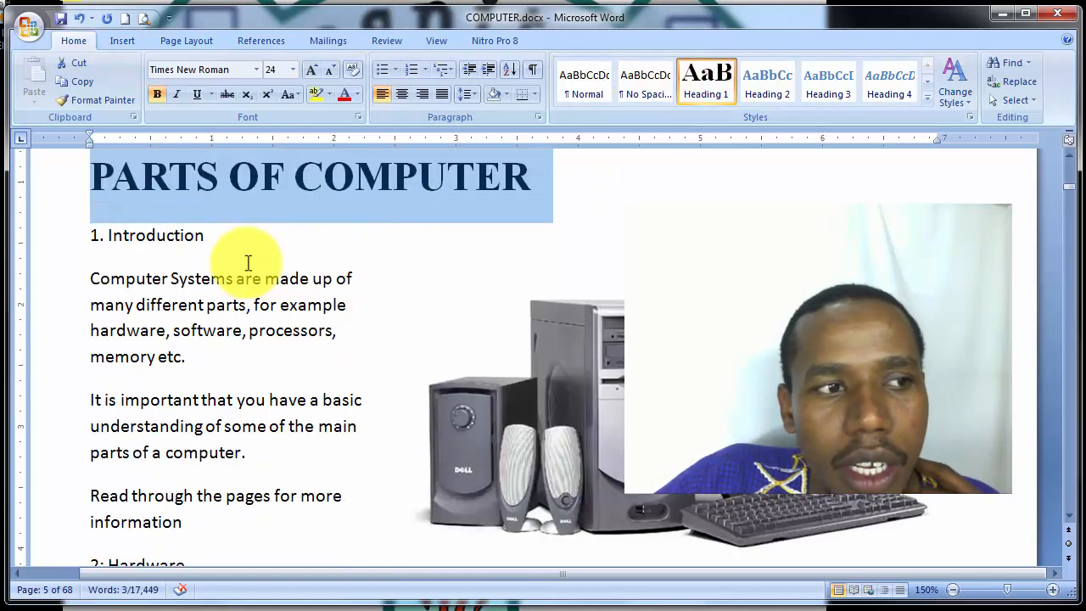
{"action": "left_click_drag", "start_coordinate": [235, 242], "coordinate": [80, 240]}
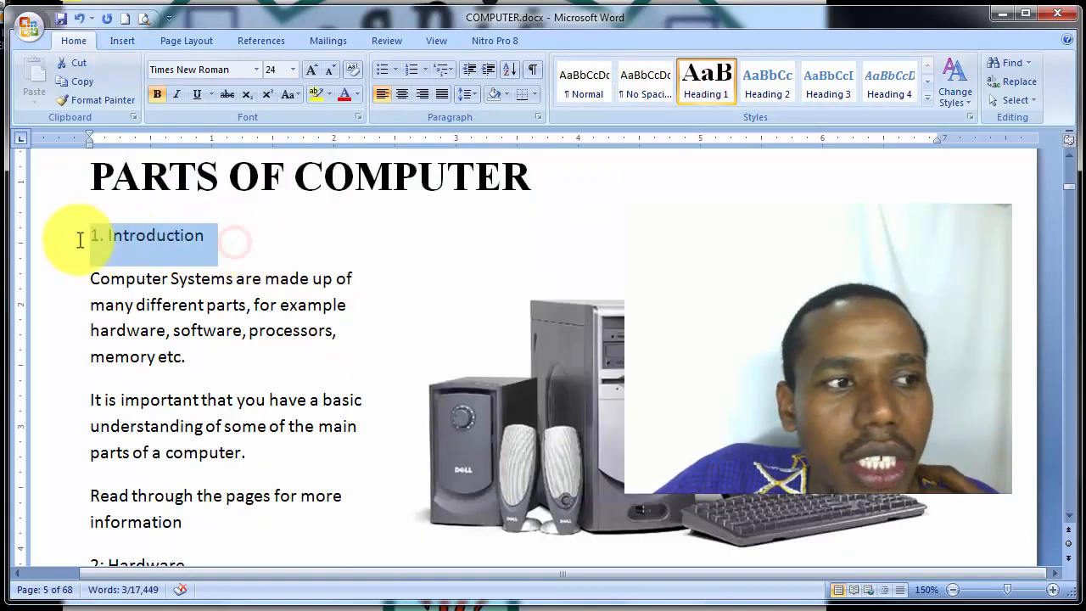
{"action": "left_click", "coordinate": [763, 86]}
{"action": "scroll", "coordinate": [310, 335], "scroll_direction": "down", "scroll_amount": 6}
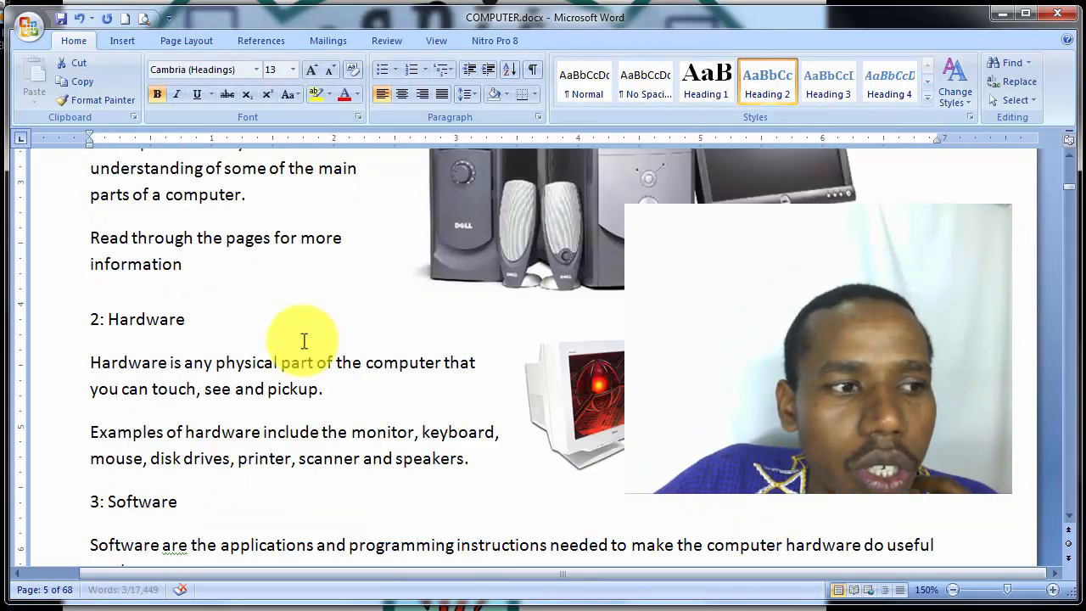
{"action": "left_click_drag", "start_coordinate": [194, 324], "coordinate": [38, 317]}
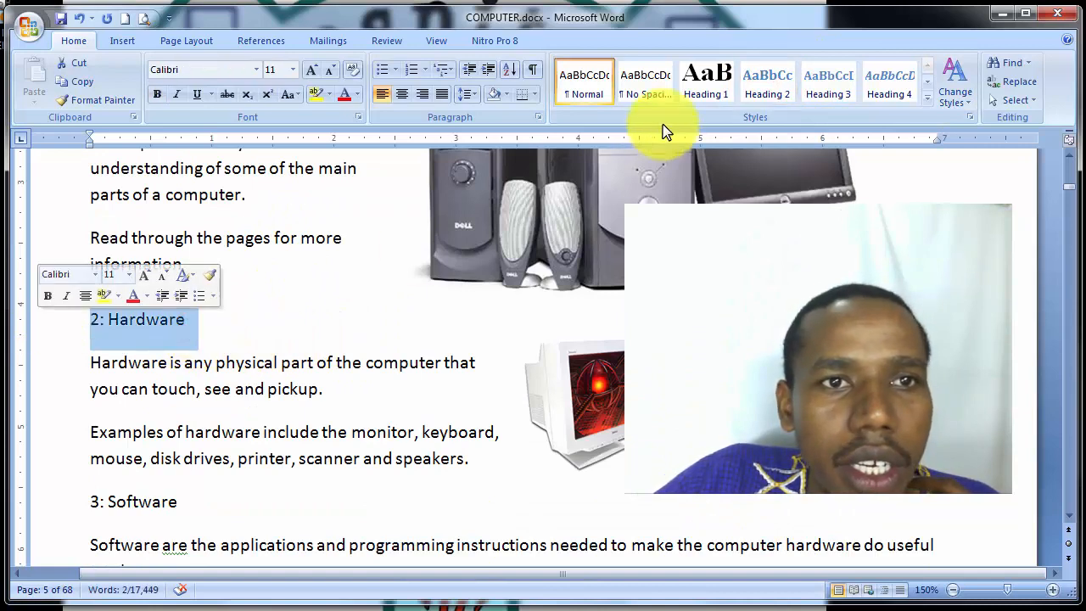
{"action": "left_click", "coordinate": [761, 81]}
{"action": "scroll", "coordinate": [254, 334], "scroll_direction": "down", "scroll_amount": 5}
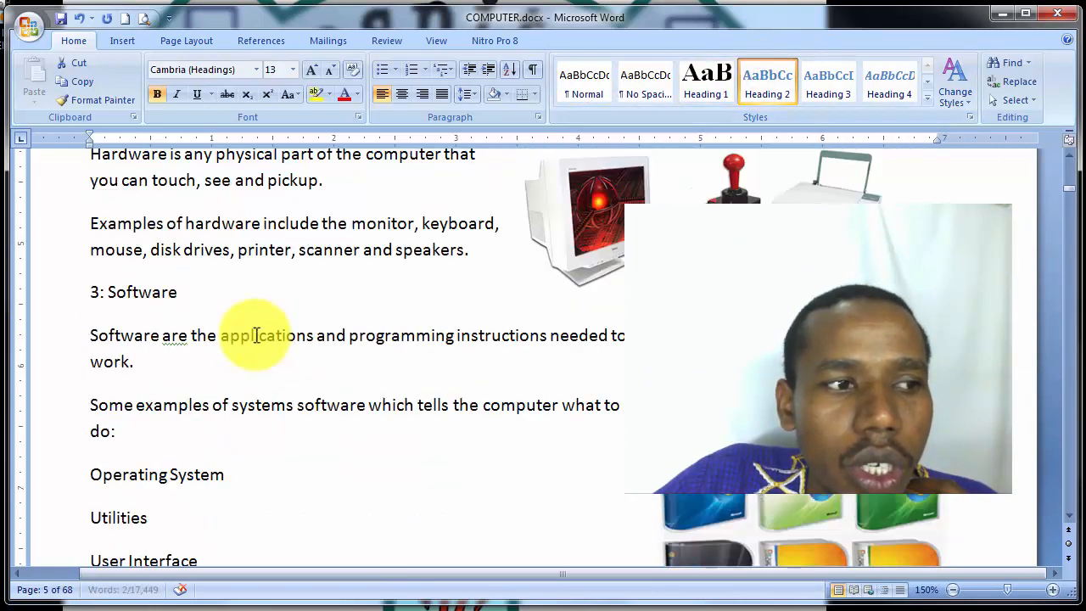
{"action": "left_click_drag", "start_coordinate": [209, 303], "coordinate": [79, 301]}
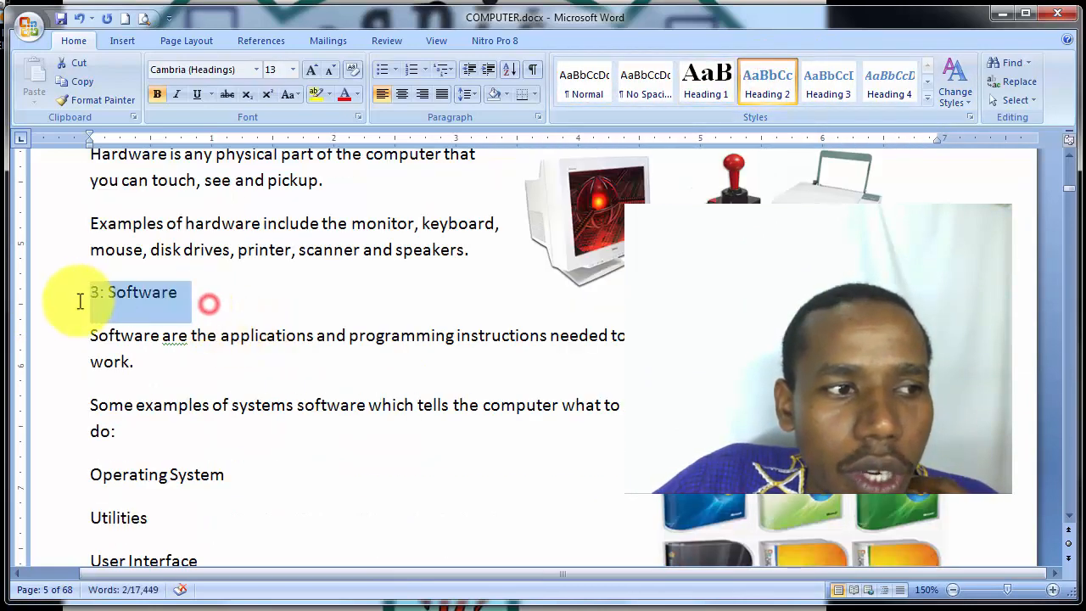
{"action": "left_click", "coordinate": [769, 77]}
- Apply the Heading 2 style to the "4. Peripherals" line after the application software examples
{"action": "scroll", "coordinate": [315, 335], "scroll_direction": "down", "scroll_amount": 6}
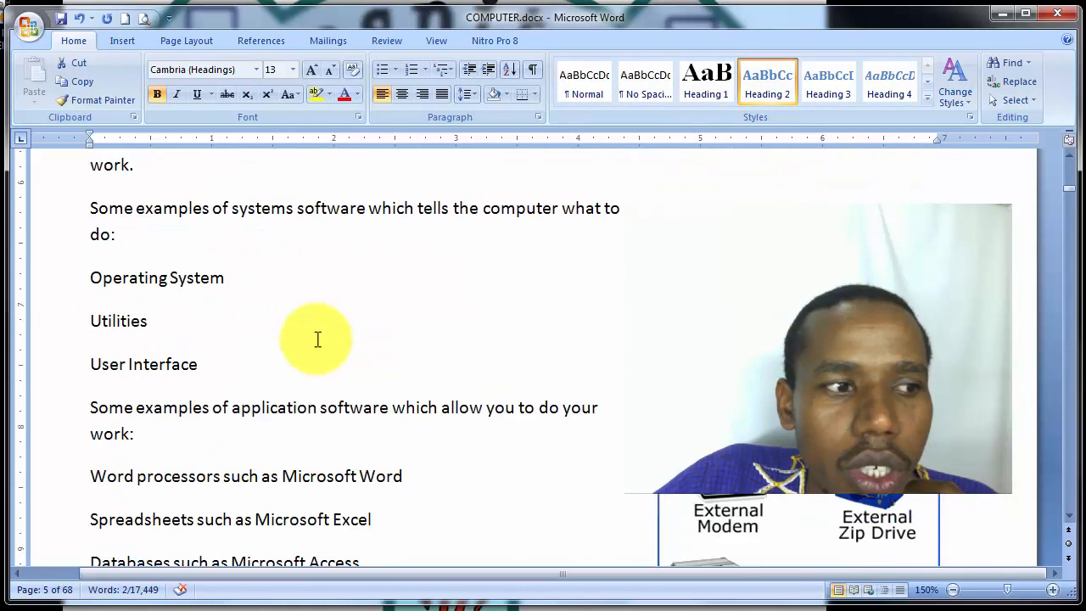
{"action": "left_click_drag", "start_coordinate": [235, 217], "coordinate": [45, 214]}
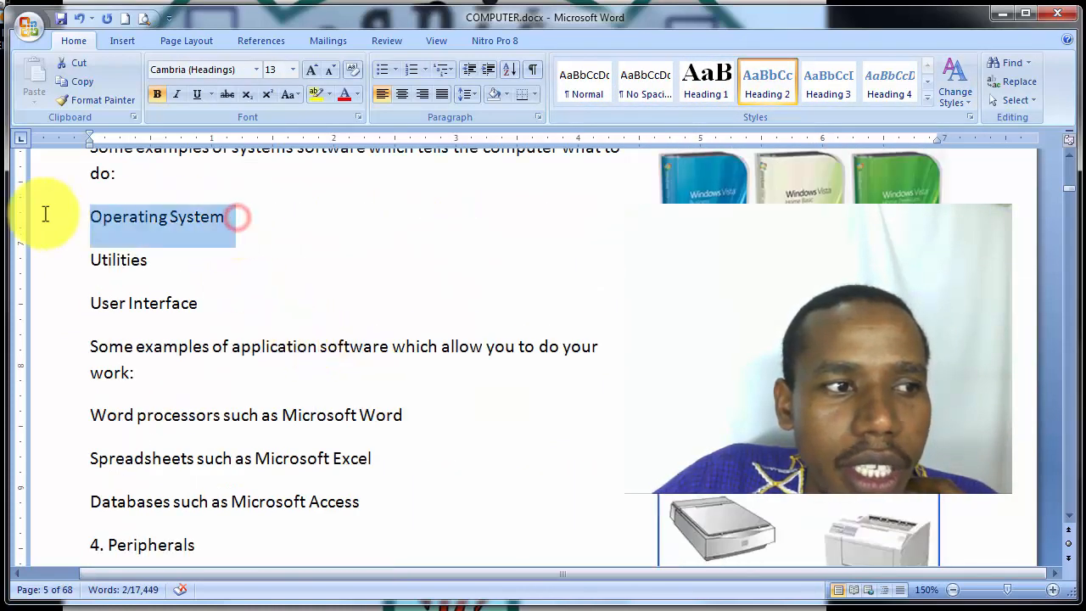
{"action": "scroll", "coordinate": [140, 225], "scroll_direction": "up", "scroll_amount": 3}
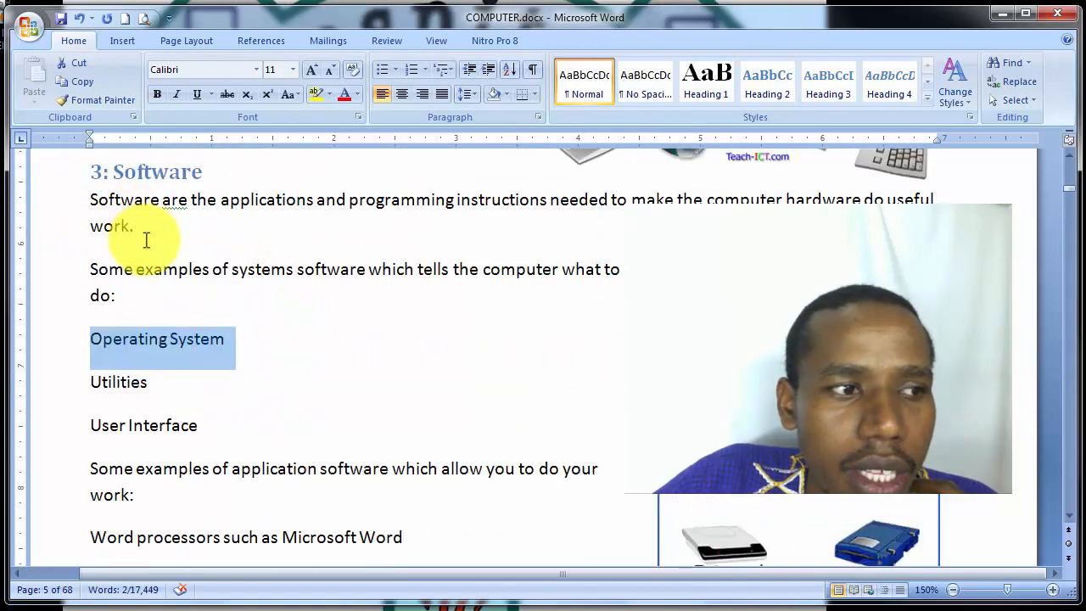
{"action": "scroll", "coordinate": [154, 252], "scroll_direction": "down", "scroll_amount": 4}
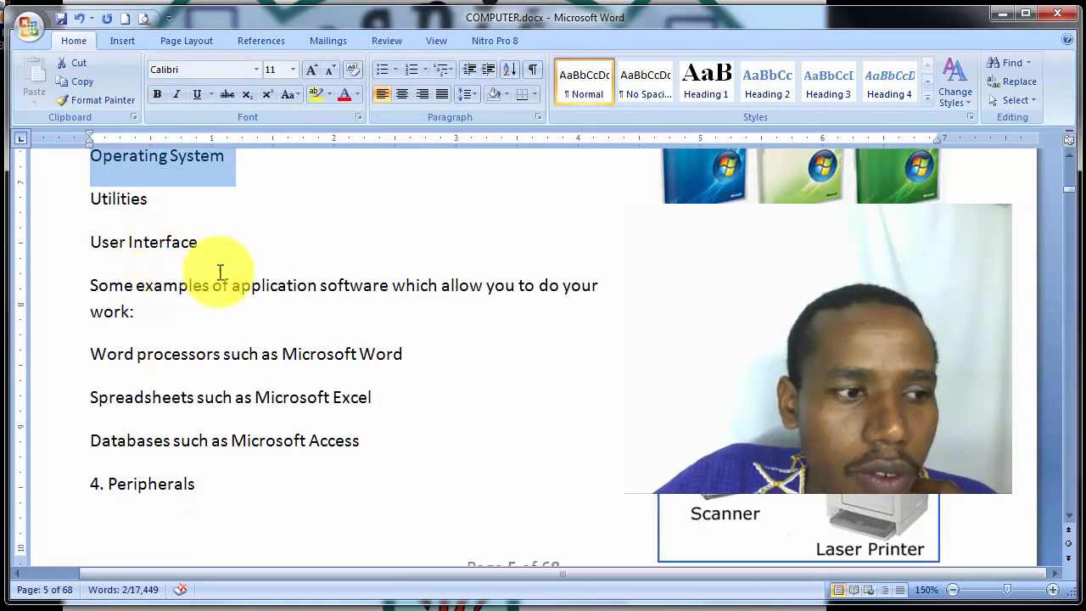
{"action": "left_click_drag", "start_coordinate": [242, 494], "coordinate": [87, 481]}
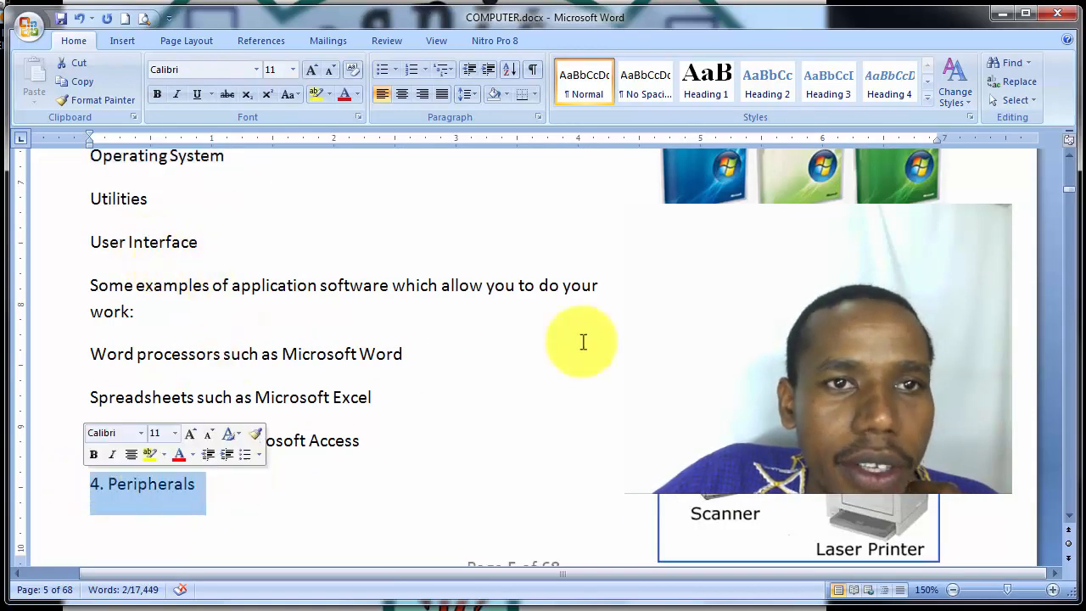
{"action": "left_click", "coordinate": [785, 94]}
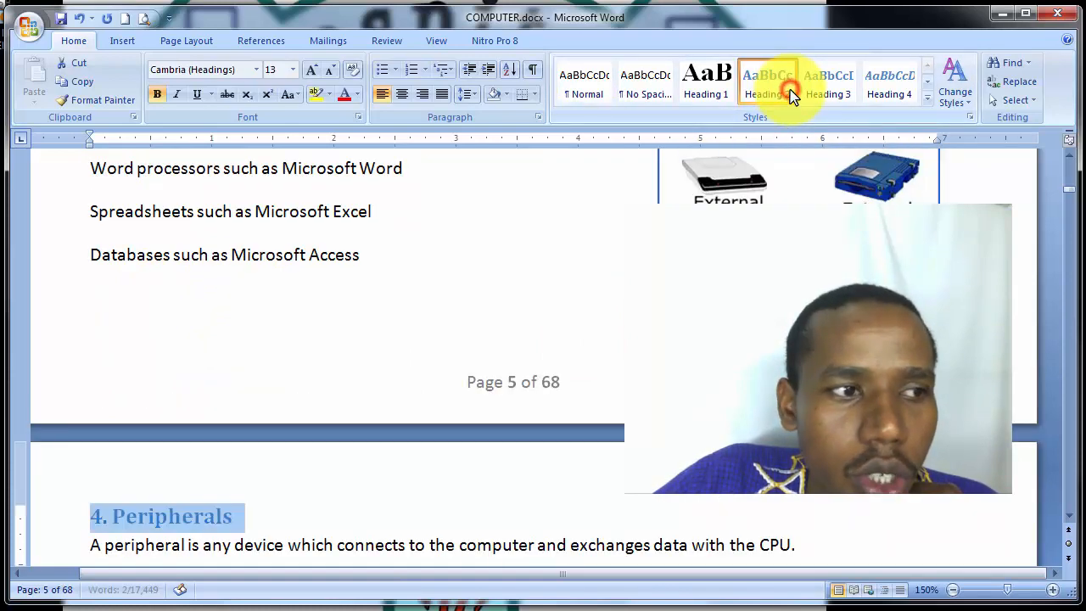
- Apply the Heading 3 style to the "Random Access Memory (RAM)" and "10. Cache Memory" lines on page 9
{"action": "scroll", "coordinate": [449, 305], "scroll_direction": "down", "scroll_amount": 8}
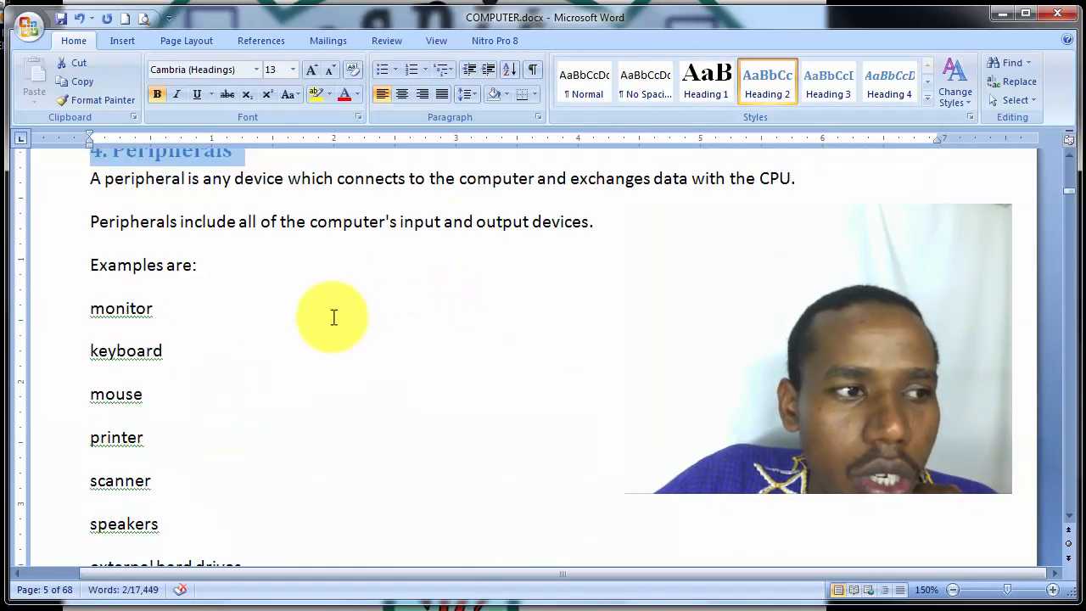
{"action": "scroll", "coordinate": [209, 292], "scroll_direction": "down", "scroll_amount": 17}
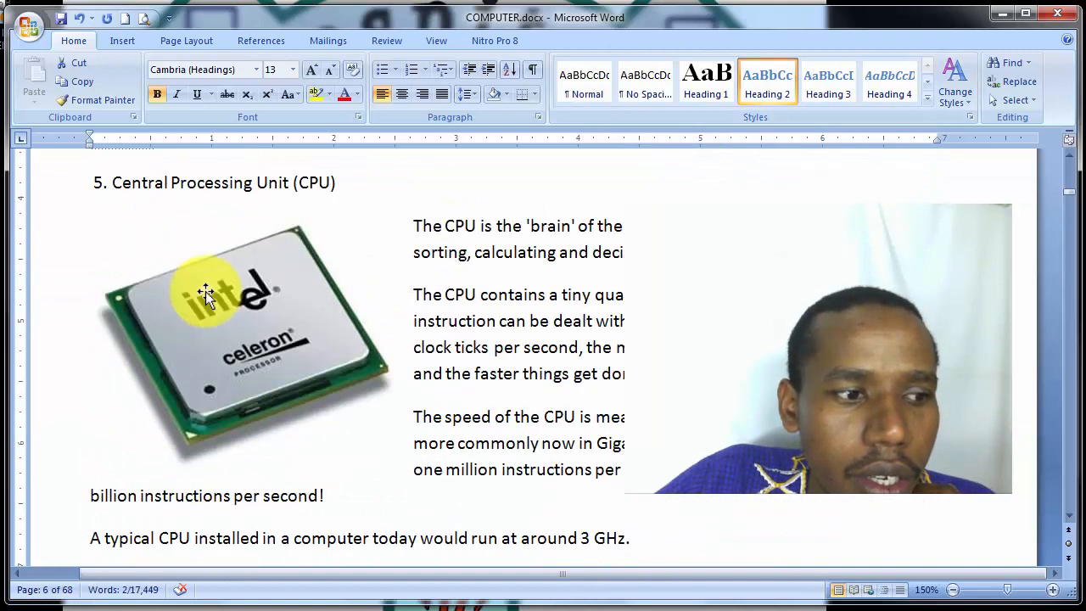
{"action": "scroll", "coordinate": [207, 293], "scroll_direction": "down", "scroll_amount": 3}
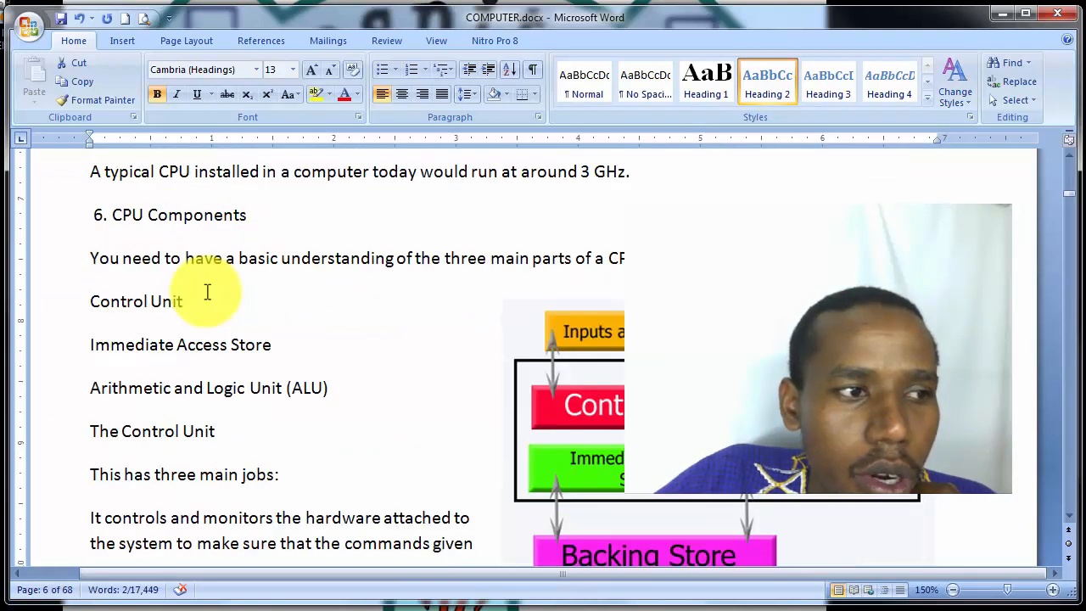
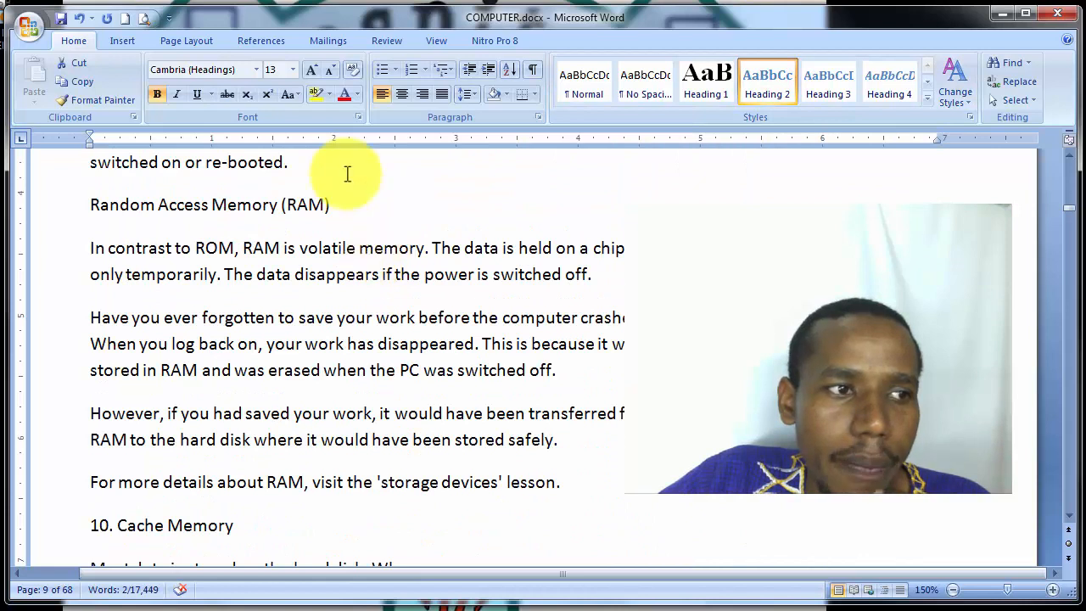
{"action": "left_click_drag", "start_coordinate": [344, 206], "coordinate": [90, 219]}
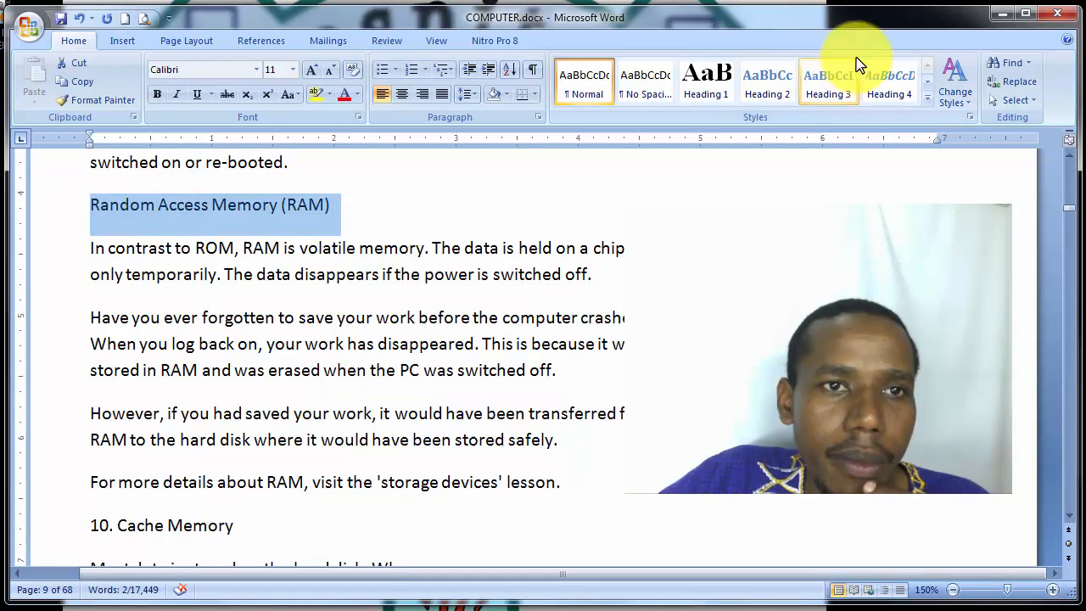
{"action": "left_click", "coordinate": [827, 85]}
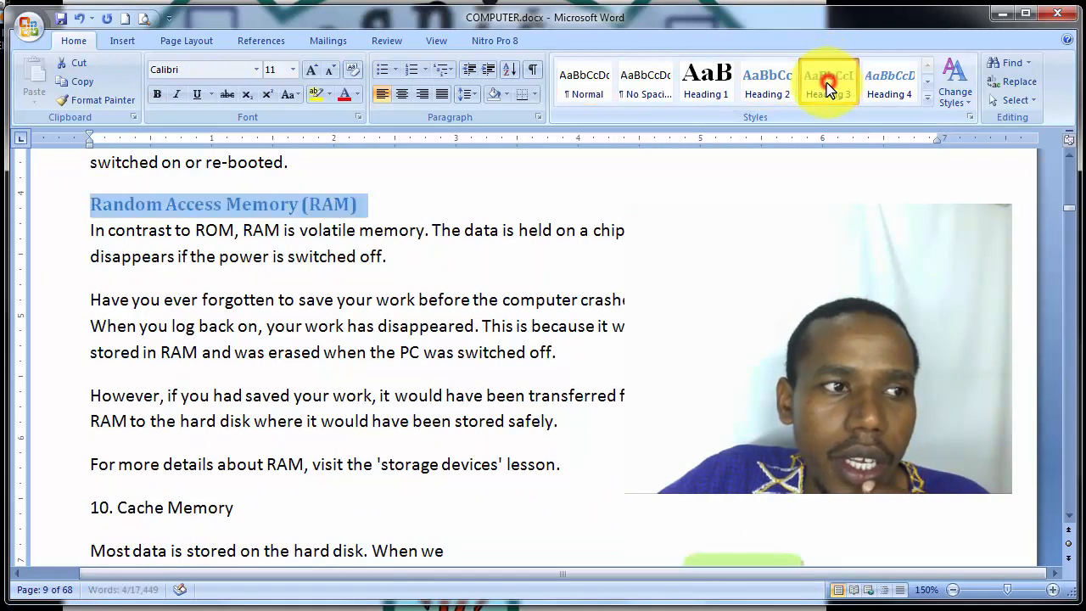
{"action": "left_click_drag", "start_coordinate": [284, 507], "coordinate": [50, 521]}
{"action": "left_click", "coordinate": [829, 88]}
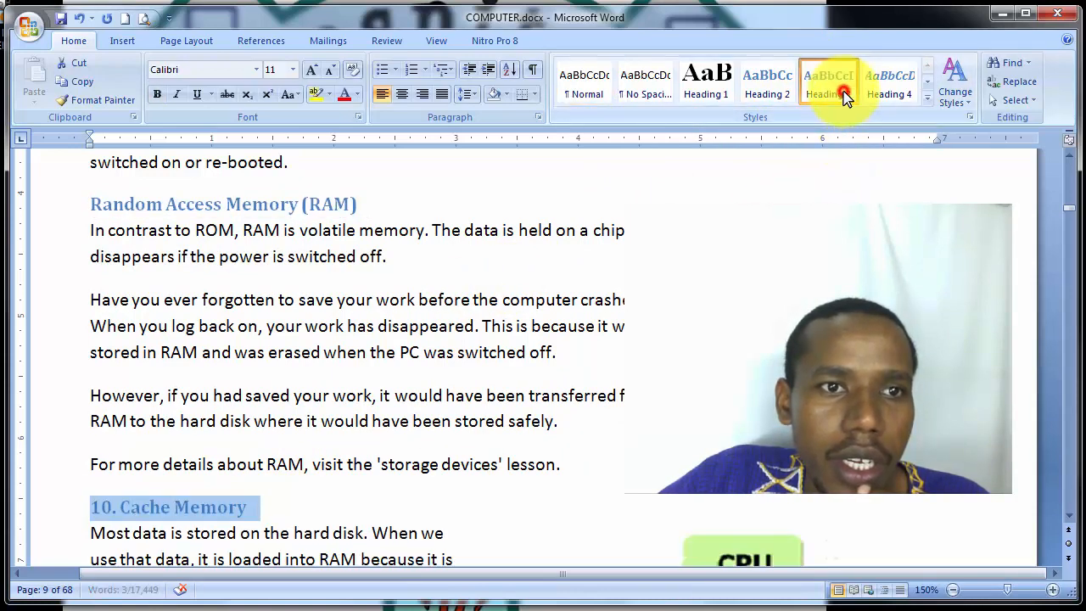
- Apply the Heading 1 style to the "INPUT PERIPHERALS" title on page 10 and save the document
{"action": "scroll", "coordinate": [616, 258], "scroll_direction": "down", "scroll_amount": 5}
{"action": "scroll", "coordinate": [495, 311], "scroll_direction": "down", "scroll_amount": 7}
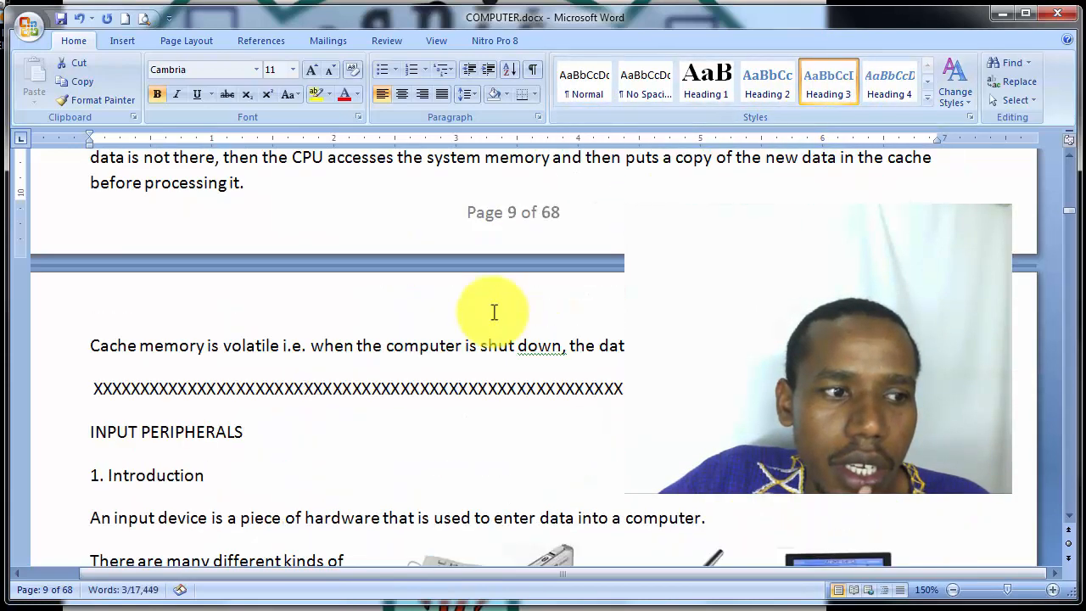
{"action": "scroll", "coordinate": [450, 331], "scroll_direction": "down", "scroll_amount": 1}
{"action": "left_click_drag", "start_coordinate": [279, 189], "coordinate": [29, 187]}
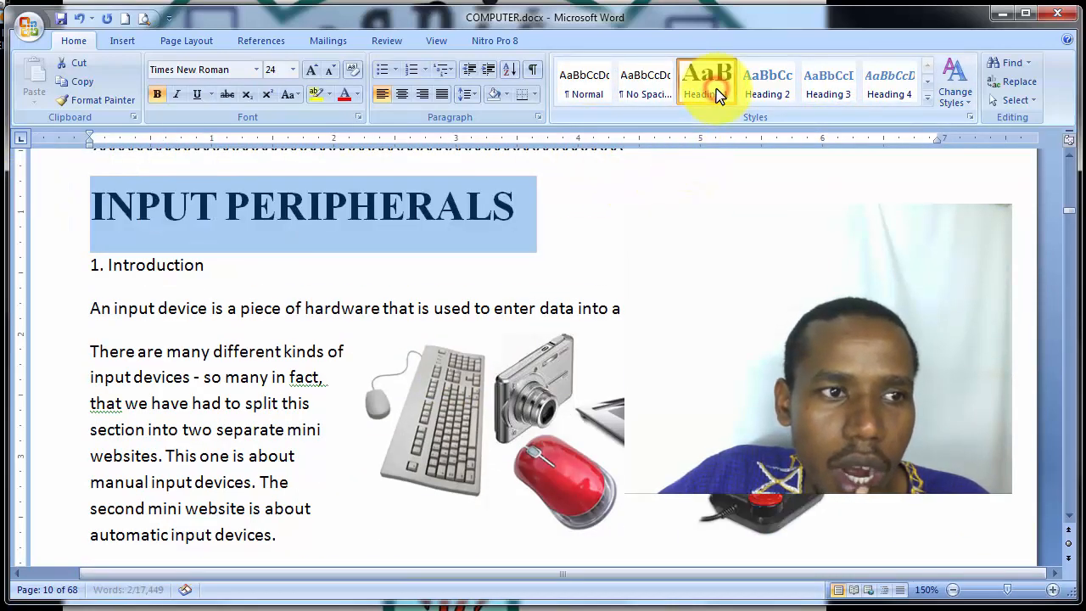
{"action": "left_click", "coordinate": [713, 89]}
{"action": "left_click", "coordinate": [299, 273]}
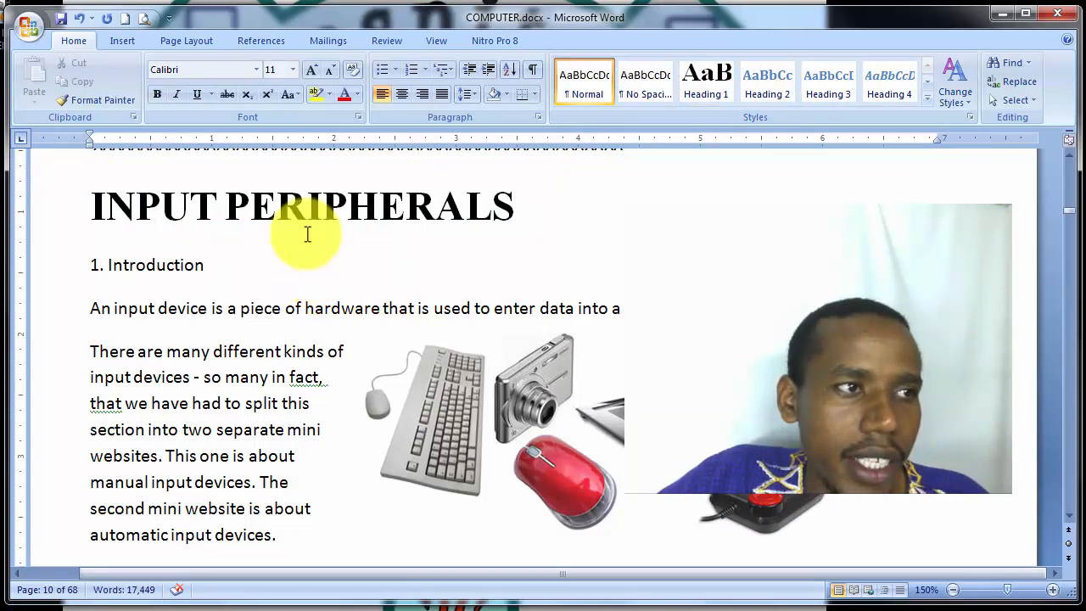
{"action": "left_click", "coordinate": [58, 19]}
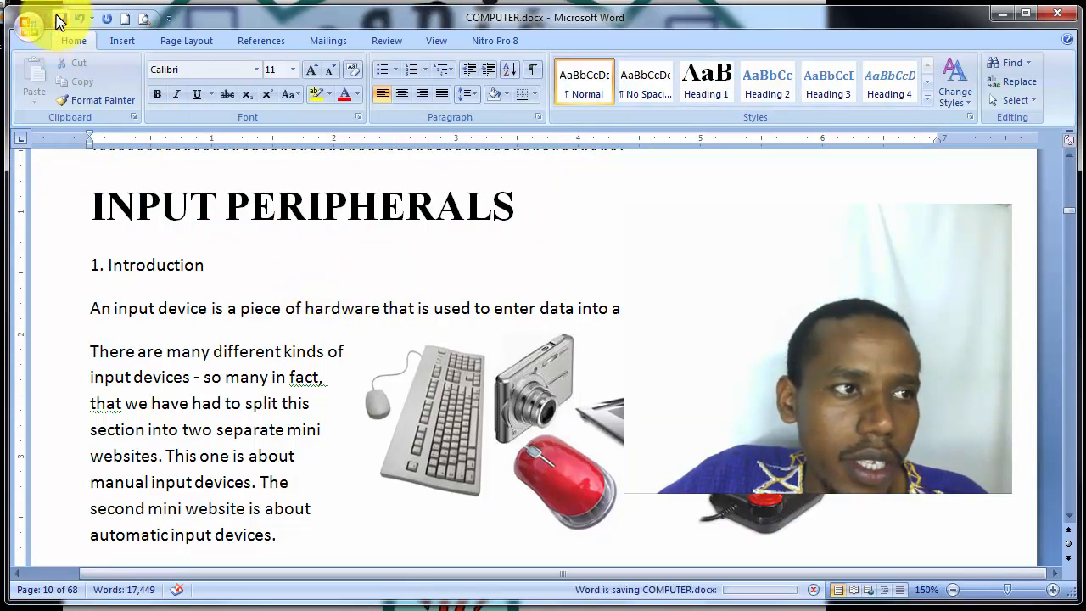
- Try to update the manual table of contents on page 1
{"action": "left_click", "coordinate": [274, 205]}
{"action": "scroll", "coordinate": [275, 199], "scroll_direction": "up", "scroll_amount": 20}
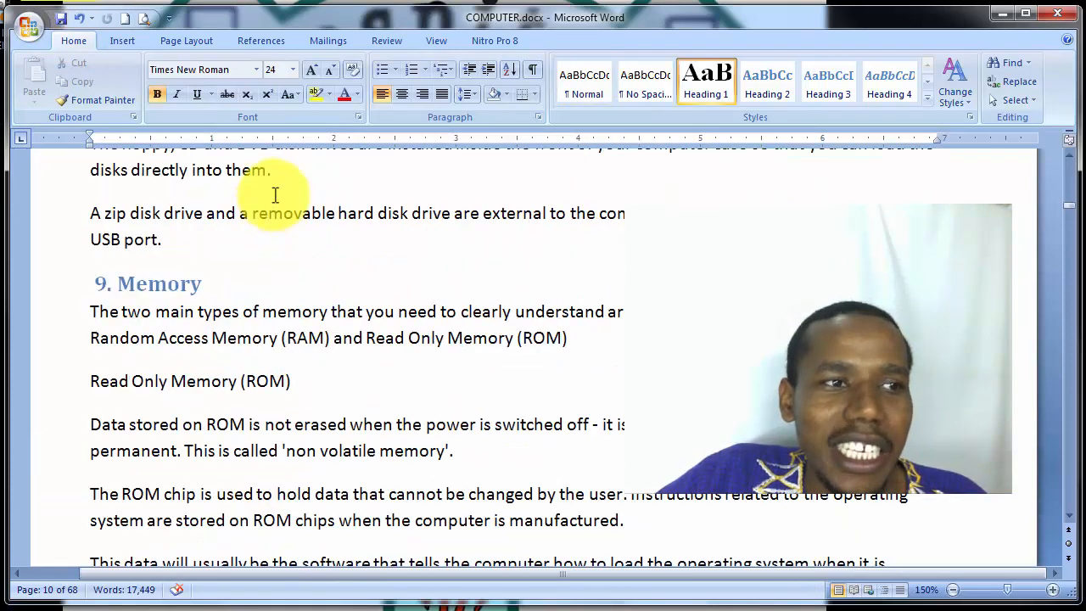
{"action": "scroll", "coordinate": [275, 195], "scroll_direction": "up", "scroll_amount": 20}
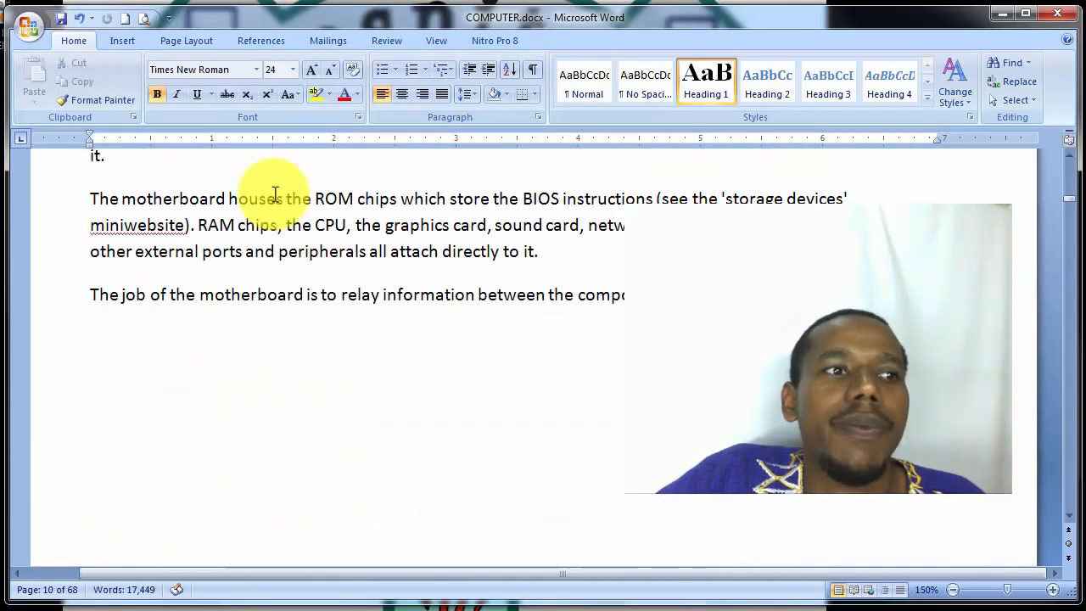
{"action": "scroll", "coordinate": [275, 195], "scroll_direction": "up", "scroll_amount": 20}
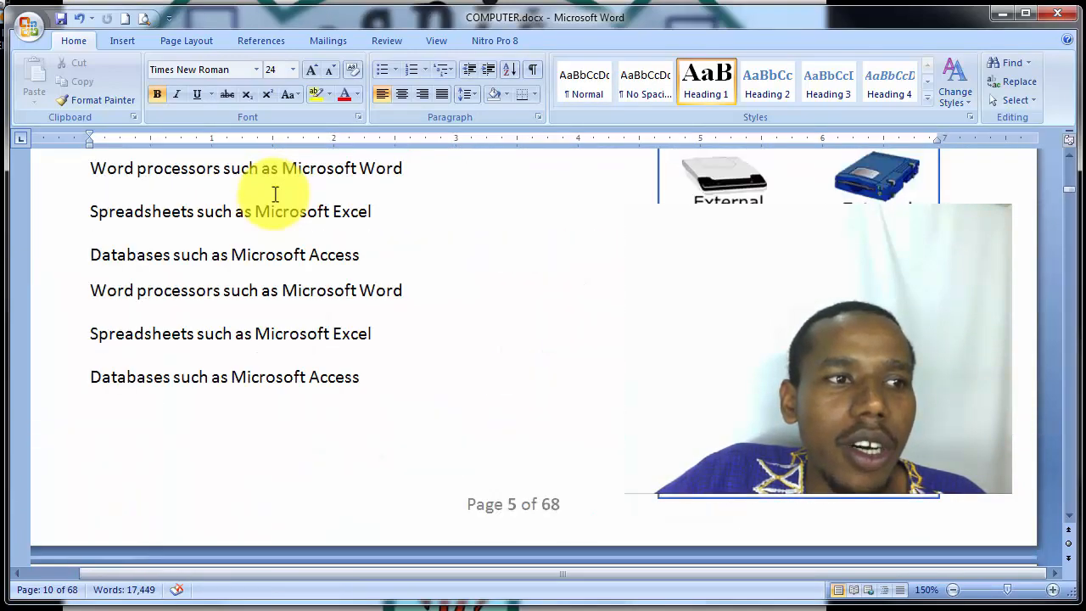
{"action": "scroll", "coordinate": [275, 195], "scroll_direction": "up", "scroll_amount": 20}
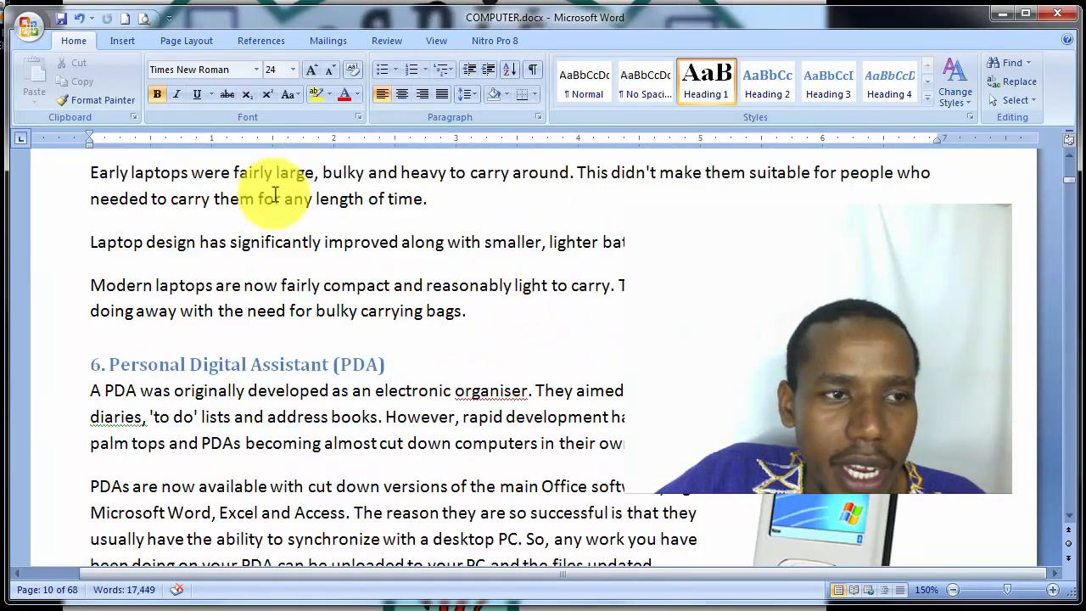
{"action": "scroll", "coordinate": [275, 195], "scroll_direction": "up", "scroll_amount": 20}
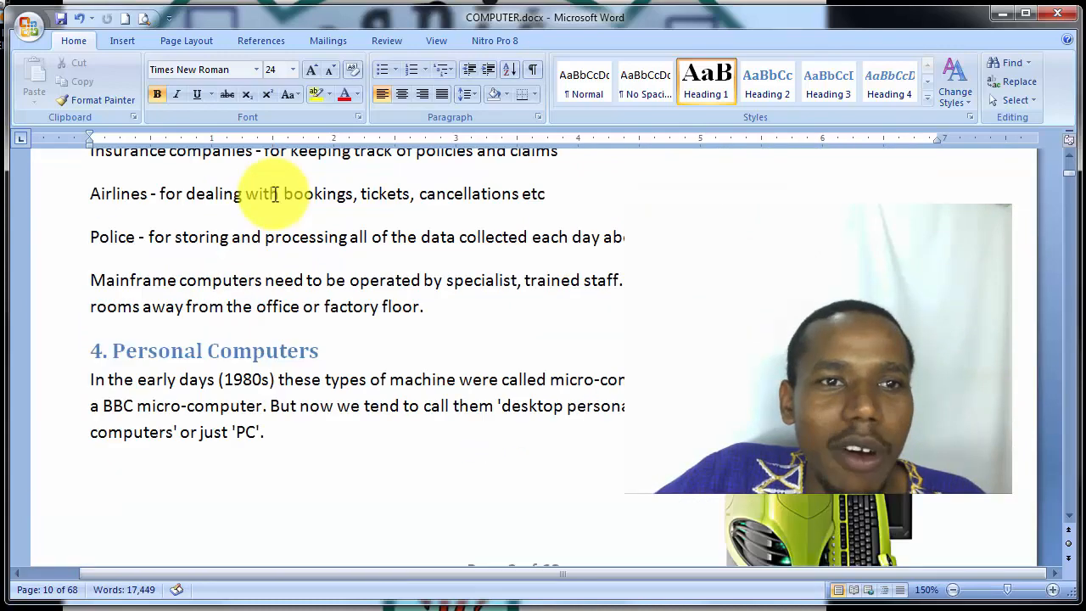
{"action": "scroll", "coordinate": [275, 195], "scroll_direction": "up", "scroll_amount": 20}
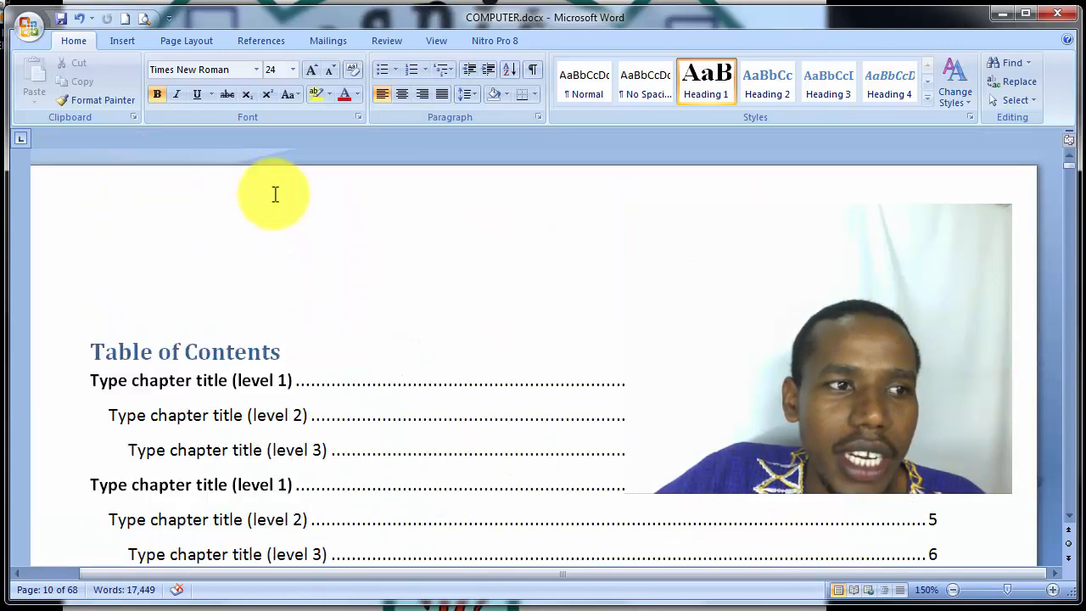
{"action": "left_click", "coordinate": [169, 379]}
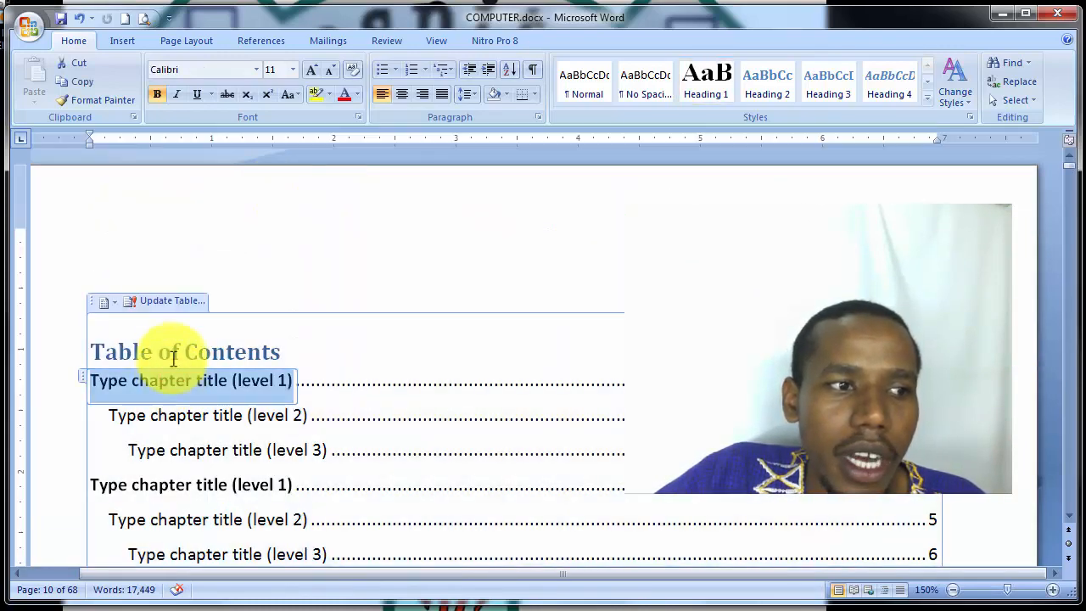
{"action": "left_click", "coordinate": [174, 302]}
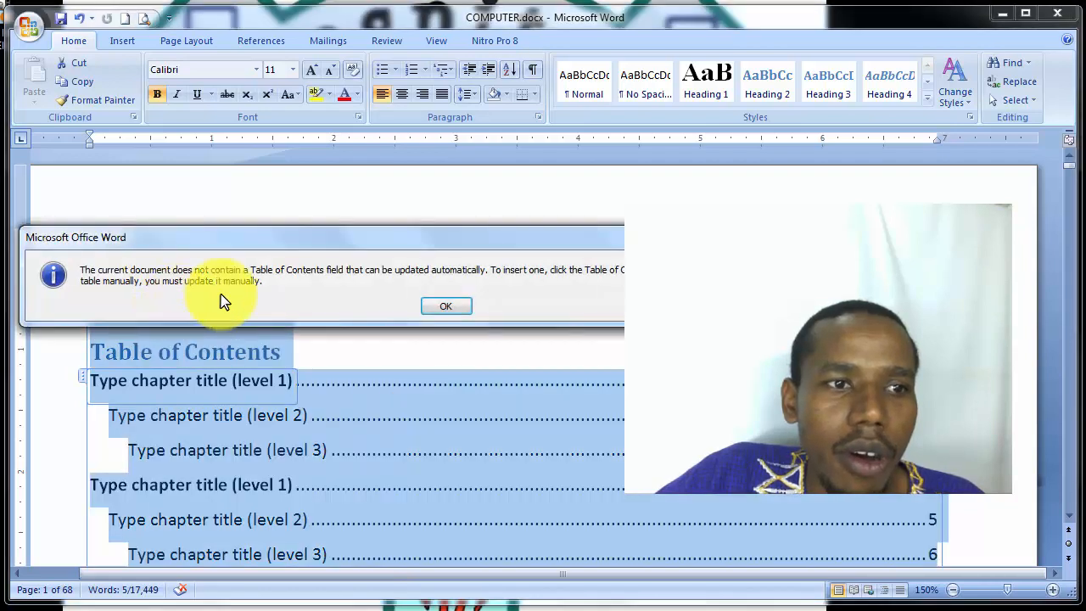
{"action": "left_click", "coordinate": [439, 305]}
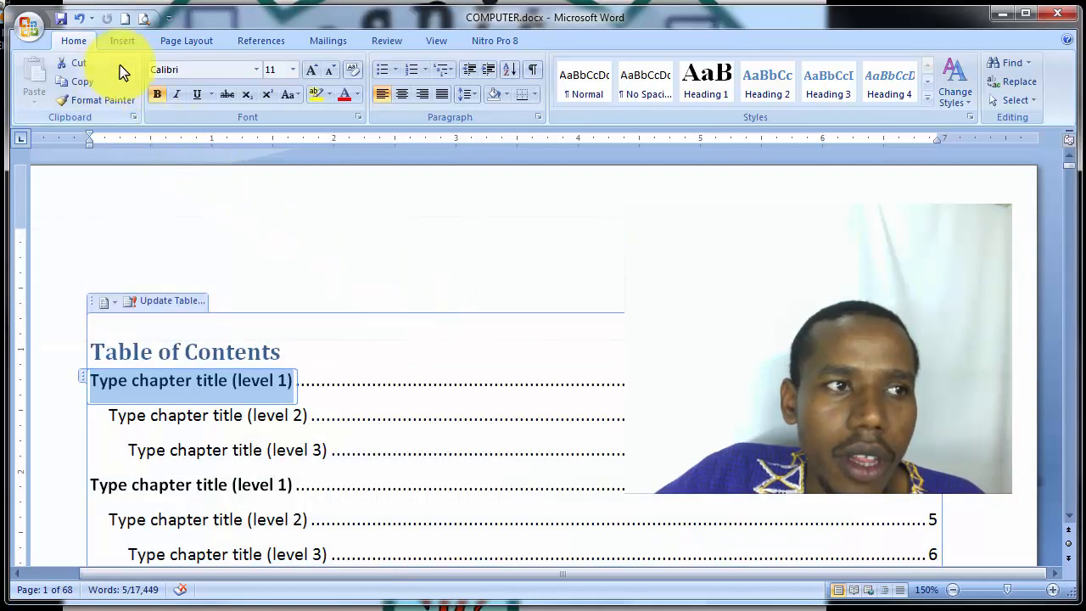
- Delete the manual table of contents and its empty container from page 1
{"action": "left_click", "coordinate": [95, 302]}
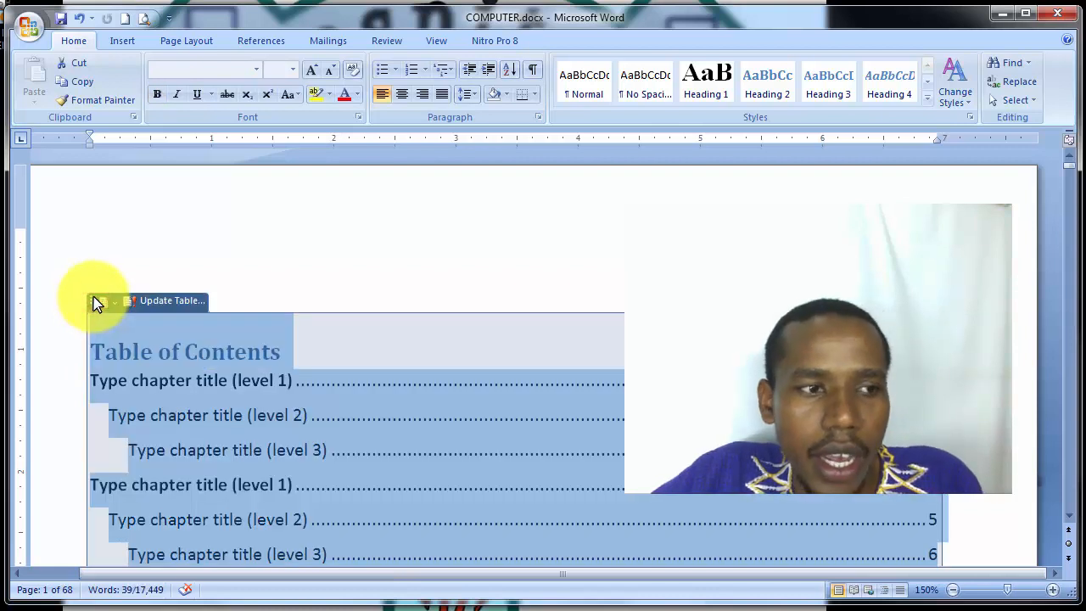
{"action": "key", "text": "Delete"}
{"action": "left_click", "coordinate": [96, 302]}
{"action": "key", "text": "Delete"}
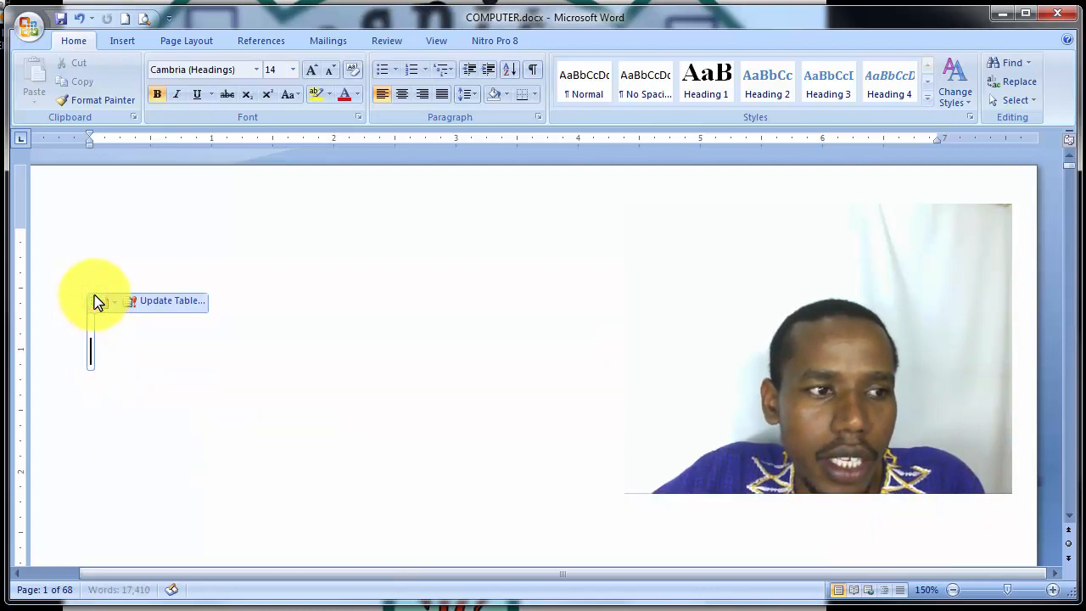
{"action": "left_click", "coordinate": [96, 302]}
{"action": "left_click", "coordinate": [95, 302]}
{"action": "key", "text": "Delete"}
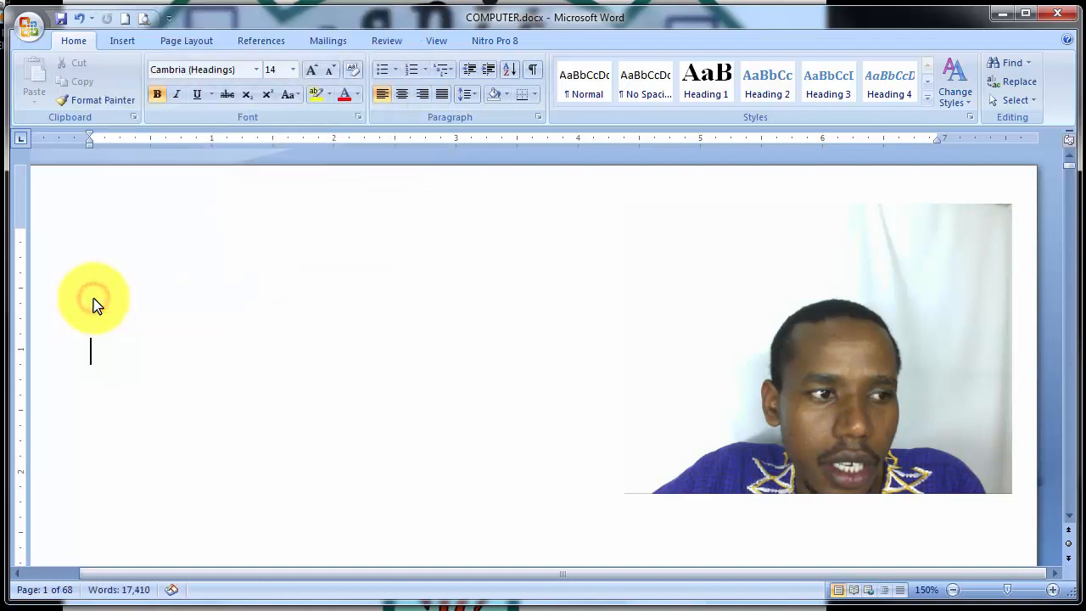
{"action": "left_click", "coordinate": [95, 302]}
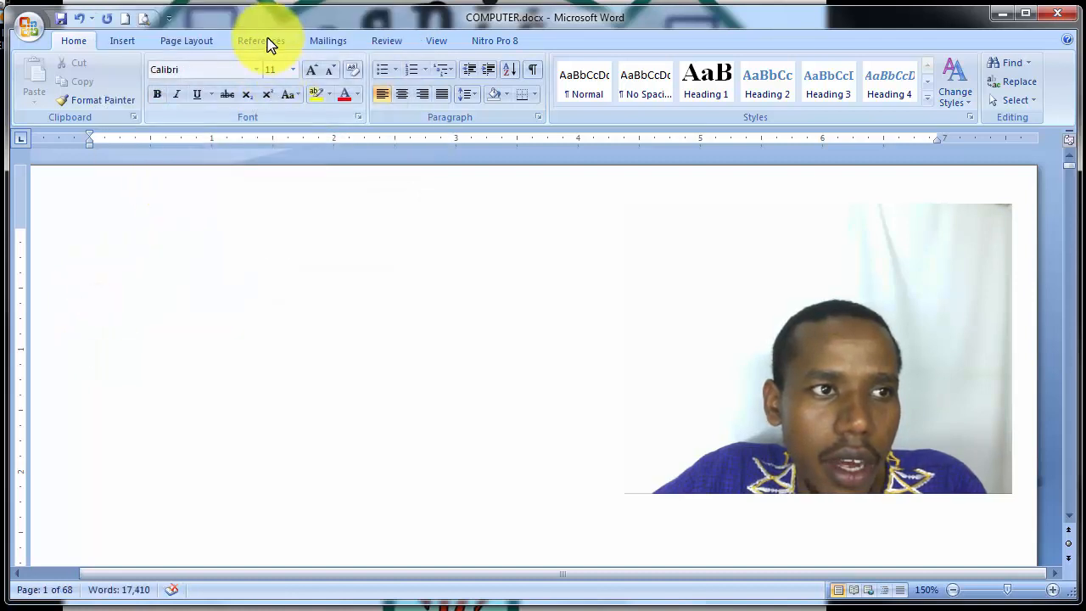
- Insert the built-in Automatic Table 2 table of contents on page 1 and look through its entries
{"action": "left_click", "coordinate": [266, 42]}
{"action": "left_click", "coordinate": [43, 97]}
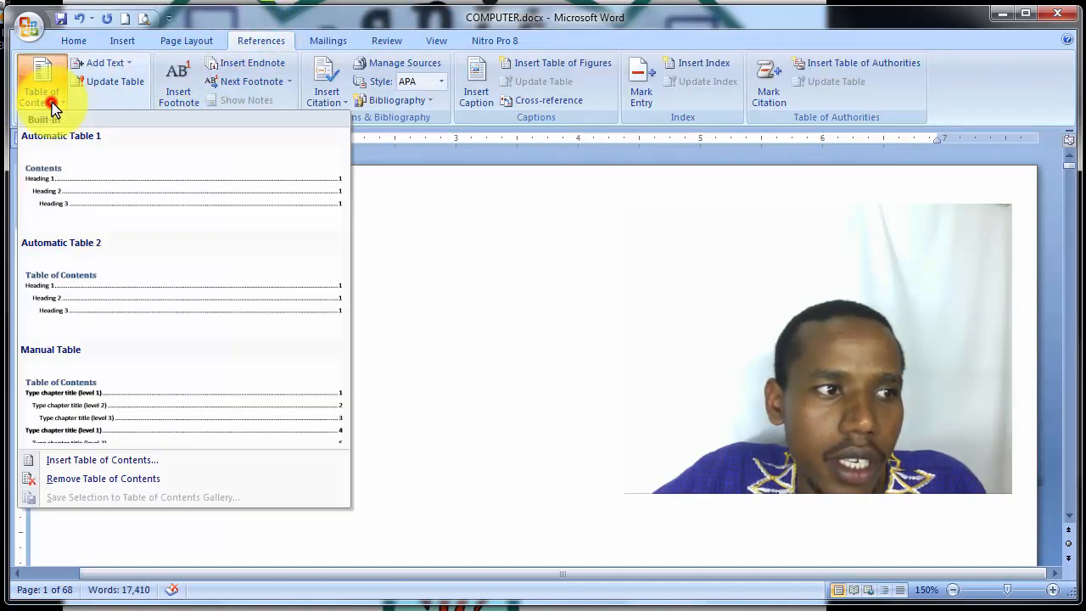
{"action": "left_click", "coordinate": [108, 305]}
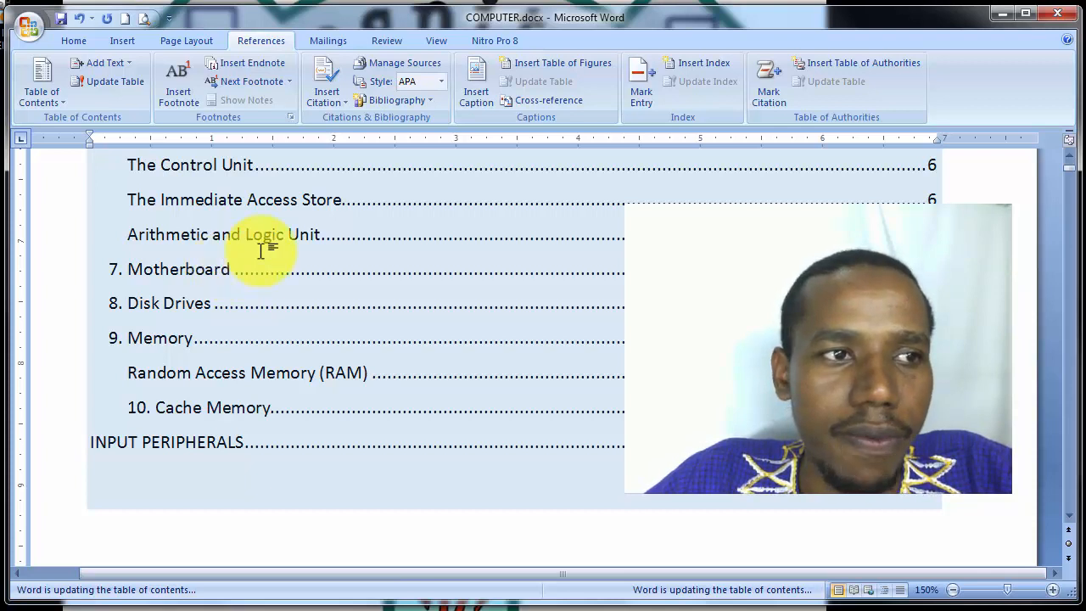
{"action": "scroll", "coordinate": [262, 251], "scroll_direction": "up", "scroll_amount": 5}
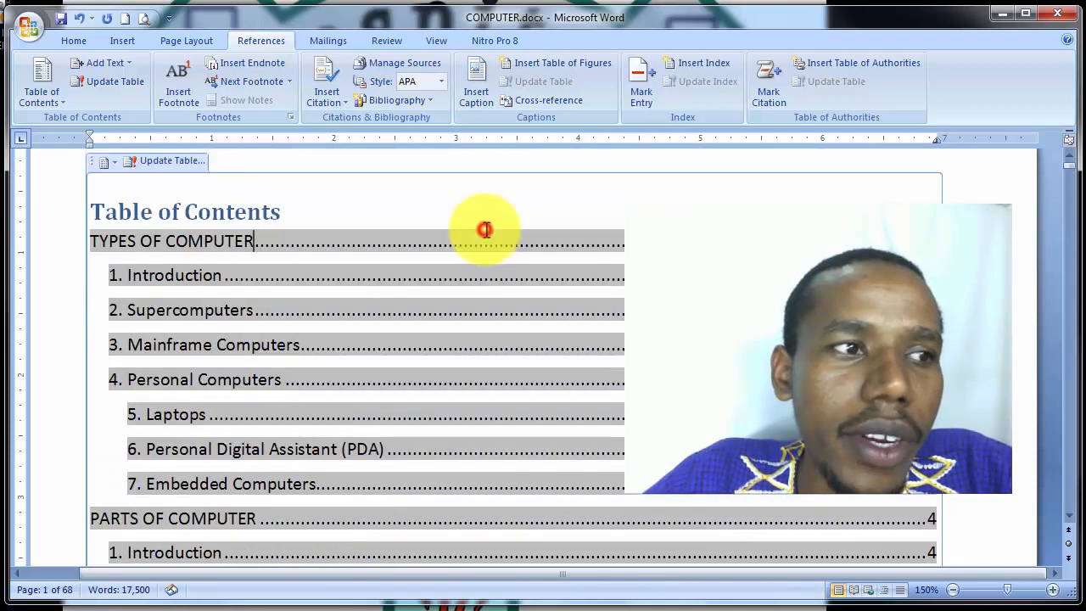
{"action": "scroll", "coordinate": [445, 239], "scroll_direction": "down", "scroll_amount": 11}
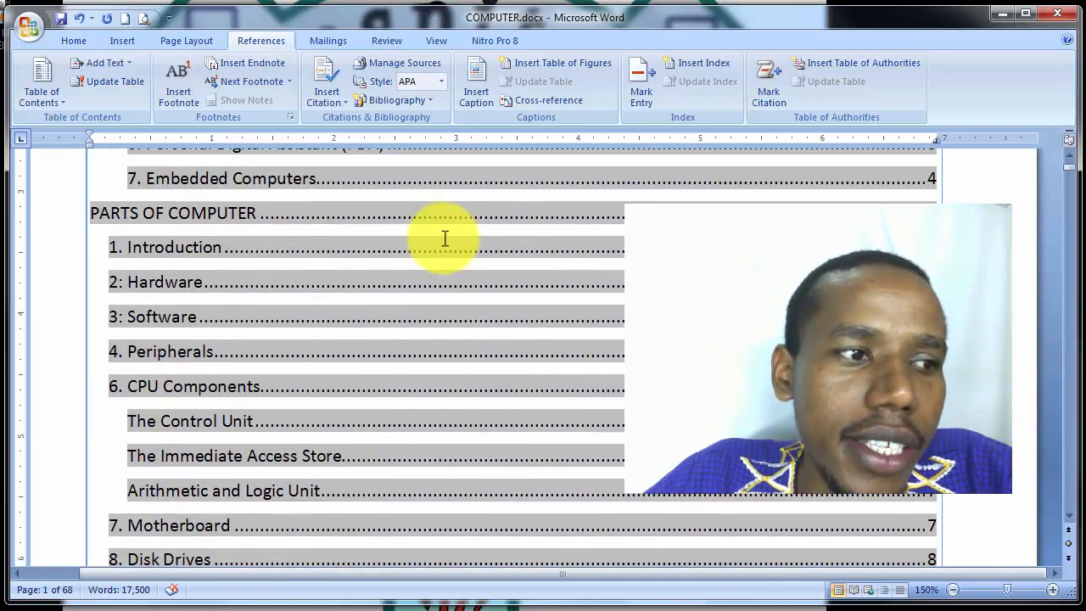
{"action": "scroll", "coordinate": [444, 239], "scroll_direction": "up", "scroll_amount": 12}
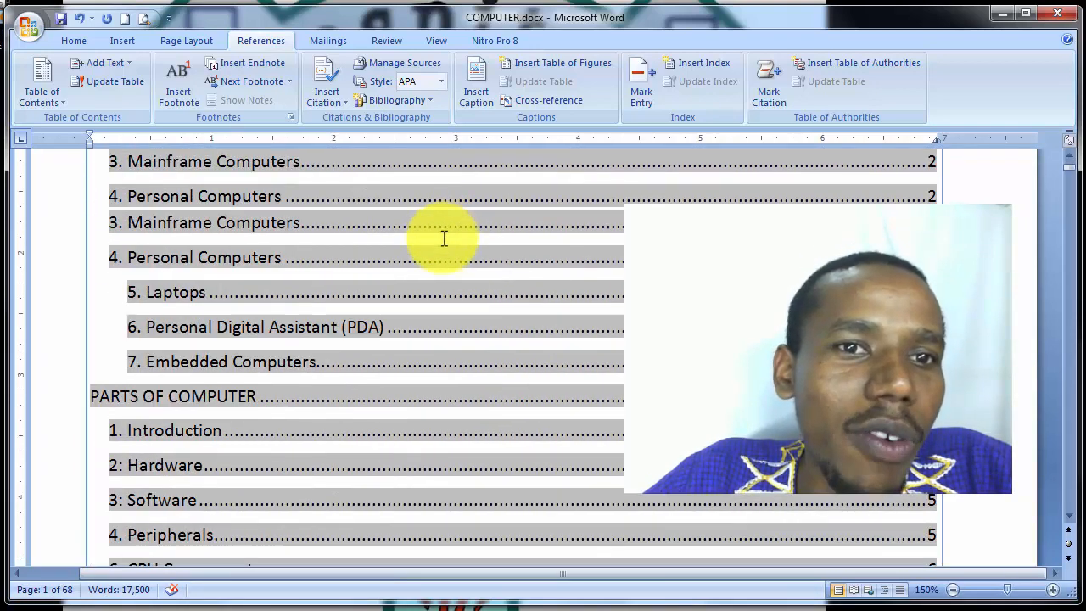
- Update only the page numbers of the table of contents
{"action": "left_click", "coordinate": [128, 81]}
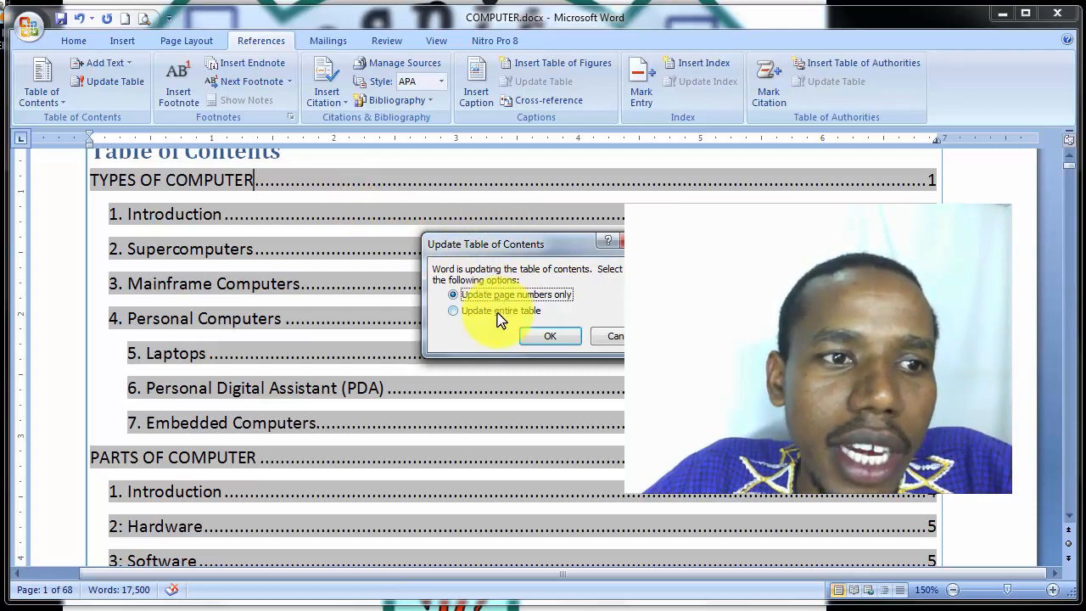
{"action": "left_click", "coordinate": [533, 337]}
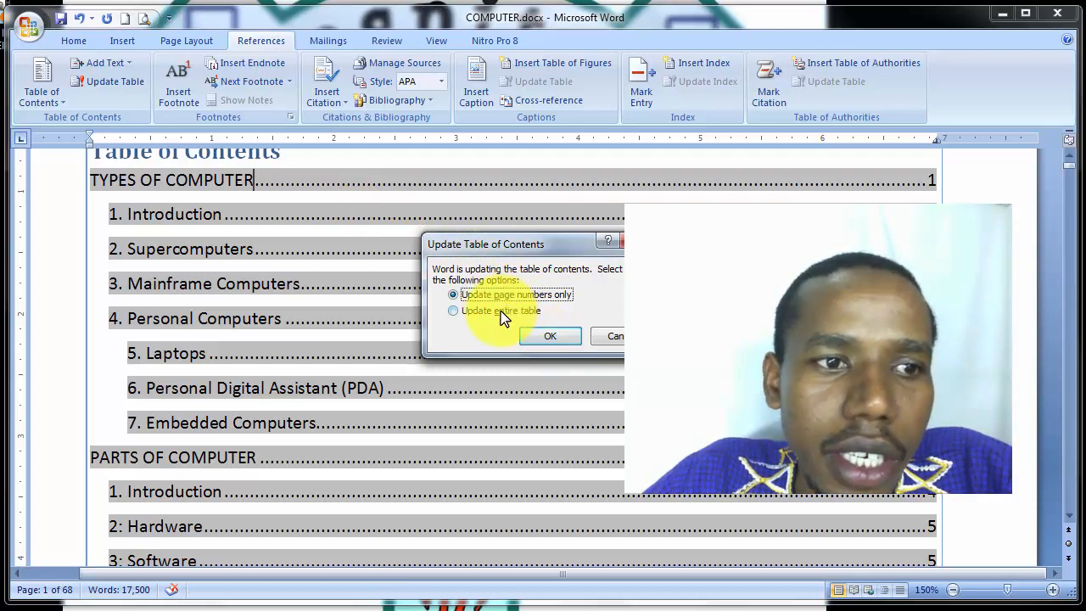
{"action": "left_click", "coordinate": [538, 337]}
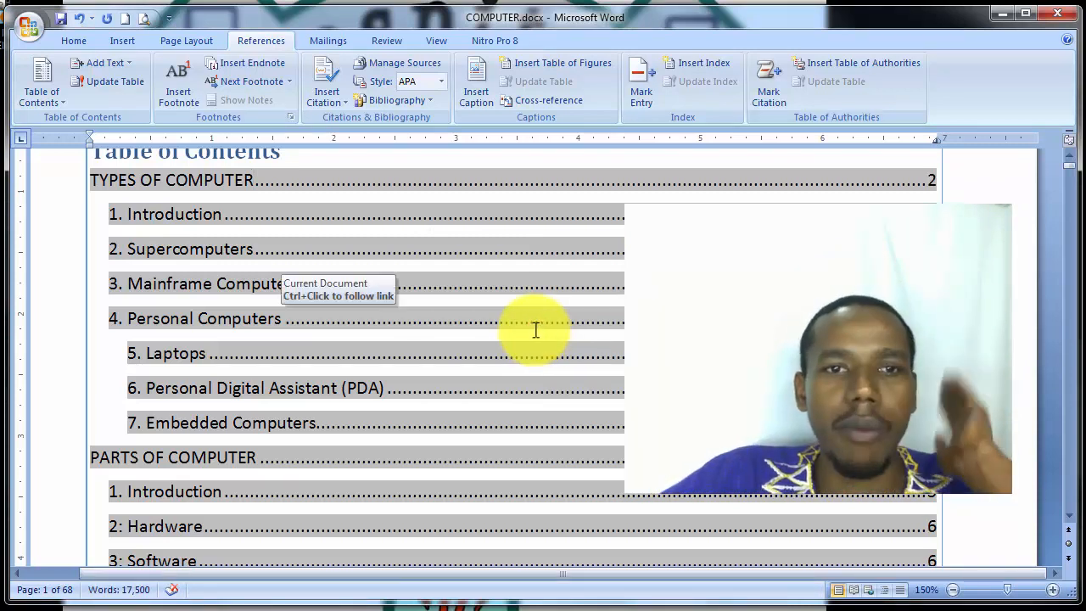
- Apply Heading 2 to the first "1. Introduction" entry of the table of contents and select all text in that style
{"action": "left_click", "coordinate": [346, 206]}
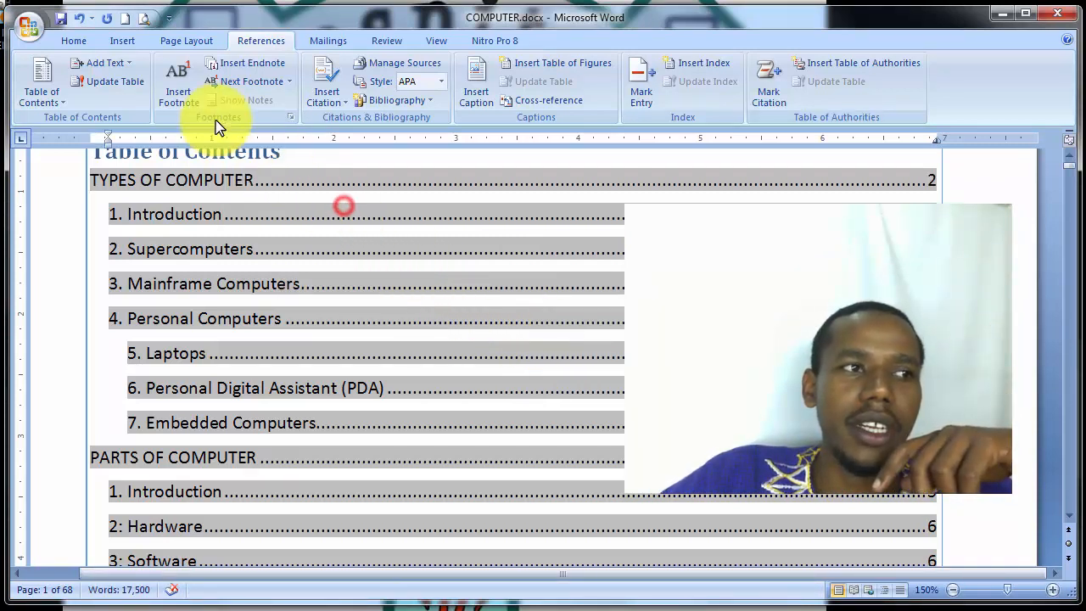
{"action": "left_click", "coordinate": [74, 40]}
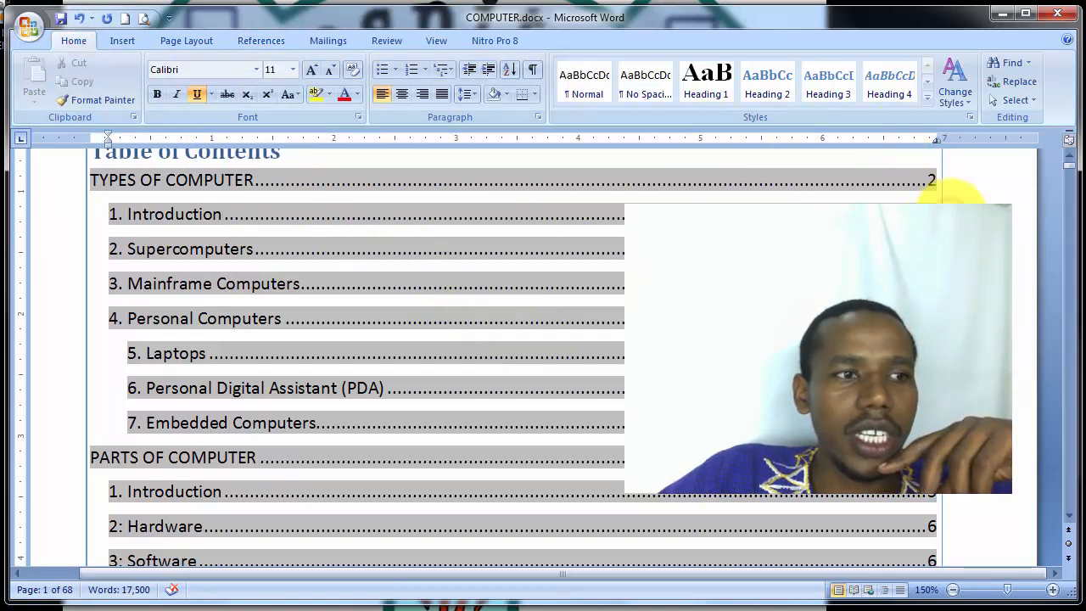
{"action": "scroll", "coordinate": [952, 193], "scroll_direction": "down", "scroll_amount": 15}
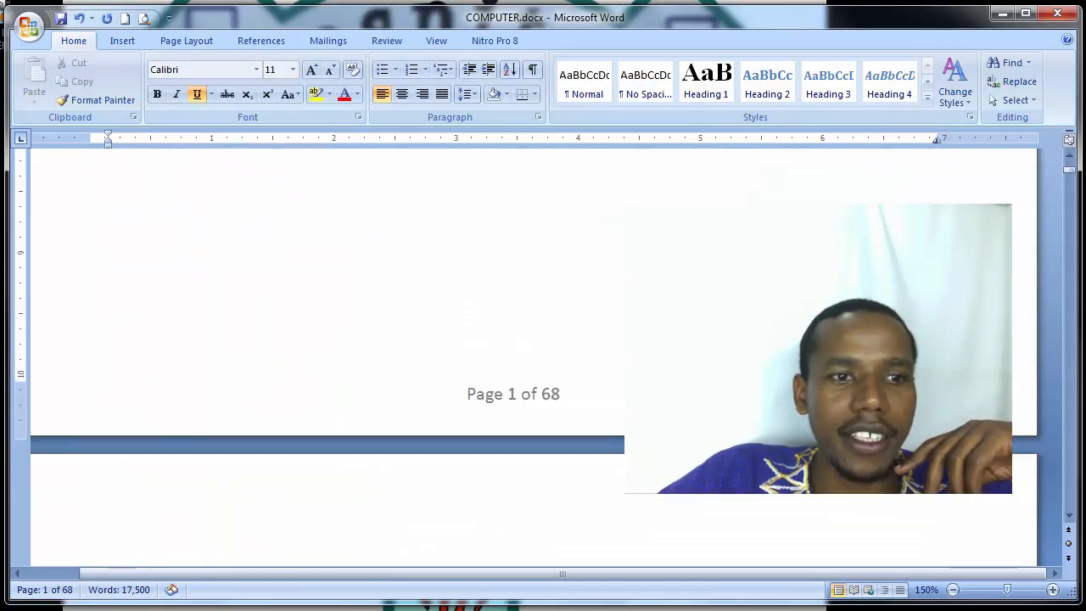
{"action": "scroll", "coordinate": [328, 356], "scroll_direction": "down", "scroll_amount": 8}
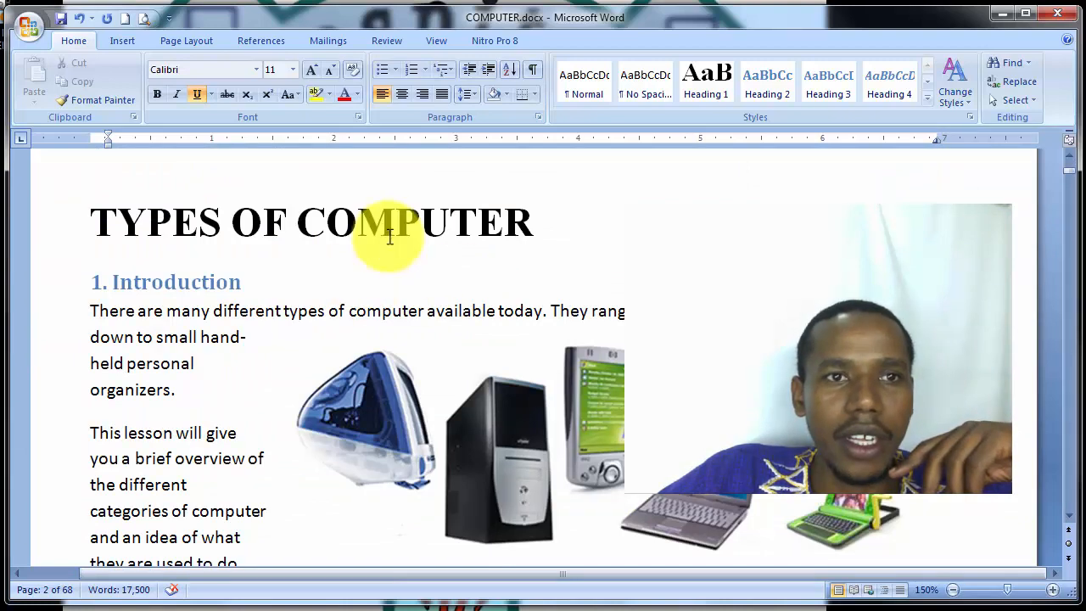
{"action": "left_click", "coordinate": [767, 80]}
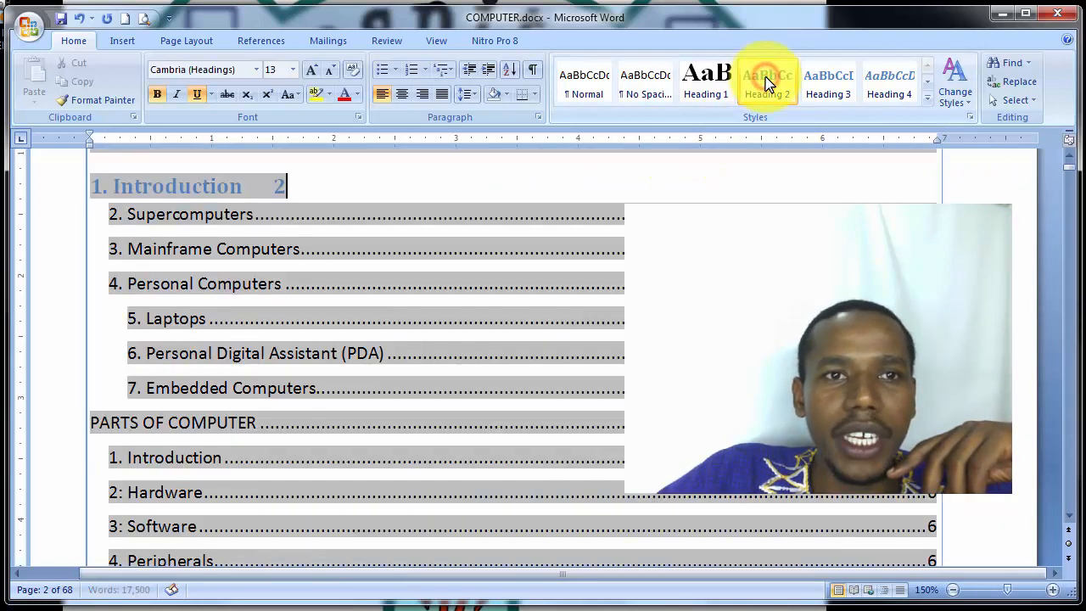
{"action": "right_click", "coordinate": [767, 83]}
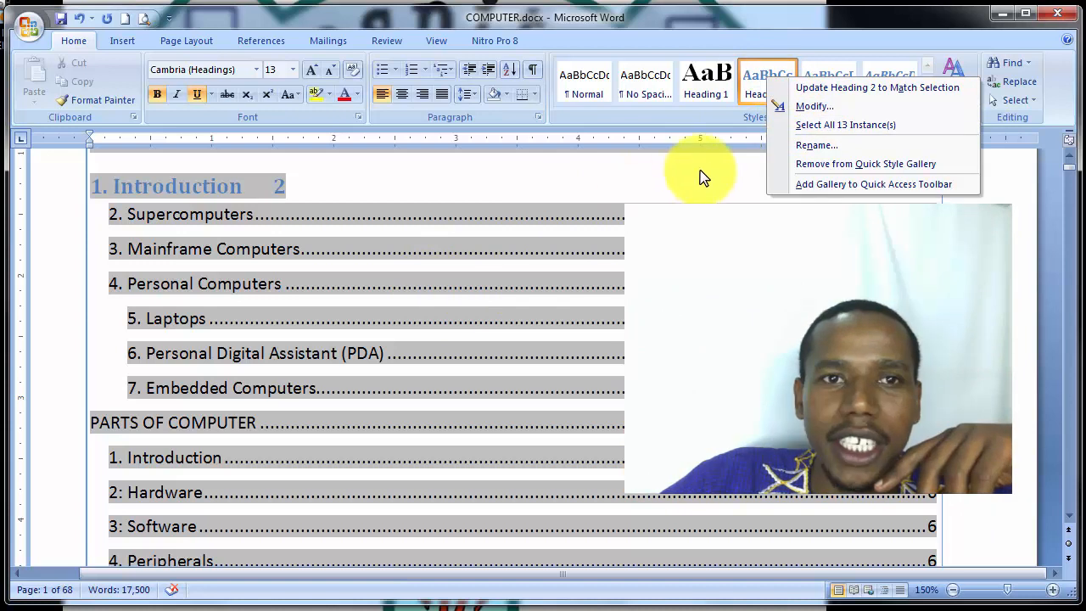
{"action": "left_click", "coordinate": [812, 127]}
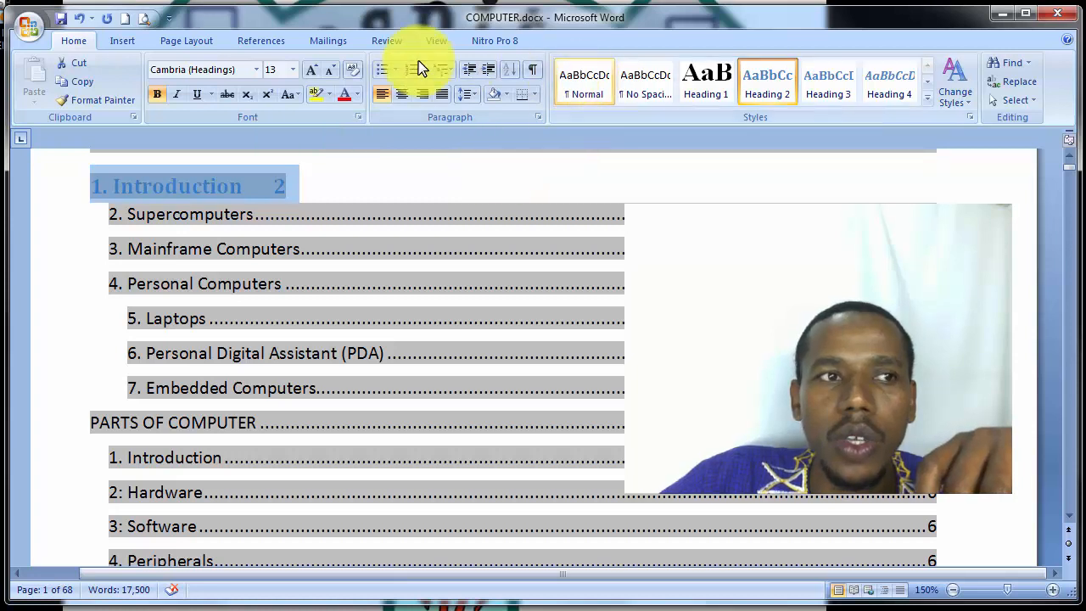
- Format all the selected Heading 2 text as uppercase in the AR CENA font with a red font colour
{"action": "left_click", "coordinate": [300, 96]}
{"action": "left_click", "coordinate": [322, 158]}
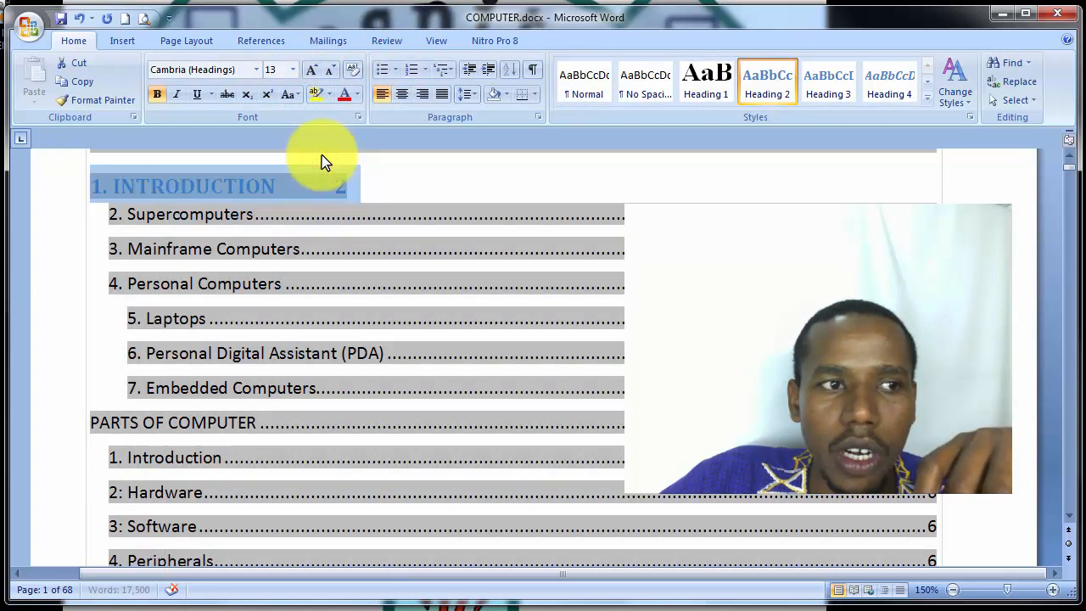
{"action": "left_click", "coordinate": [256, 70]}
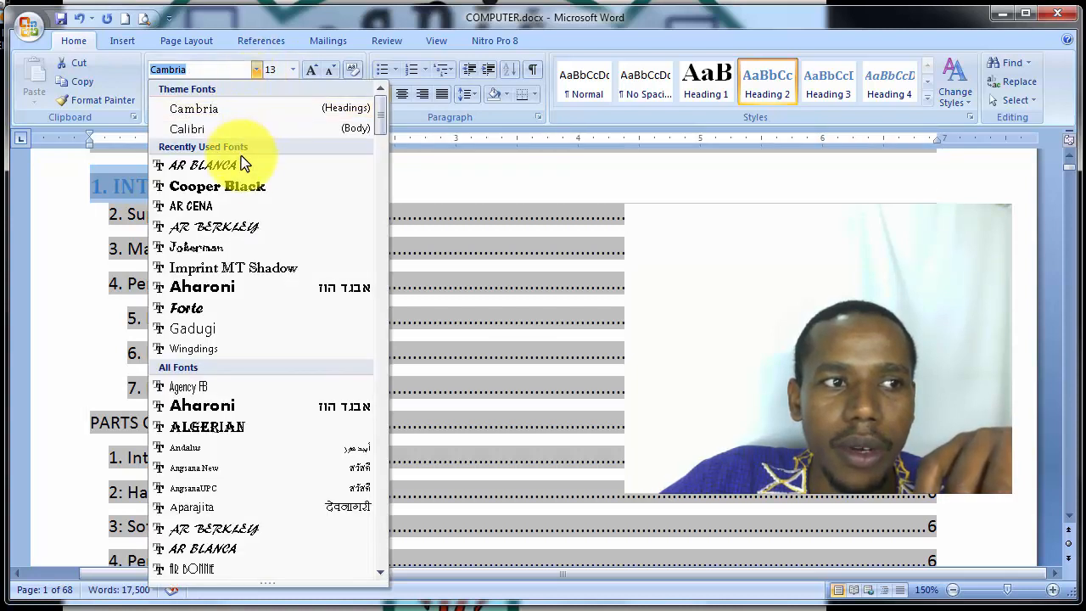
{"action": "left_click", "coordinate": [248, 211]}
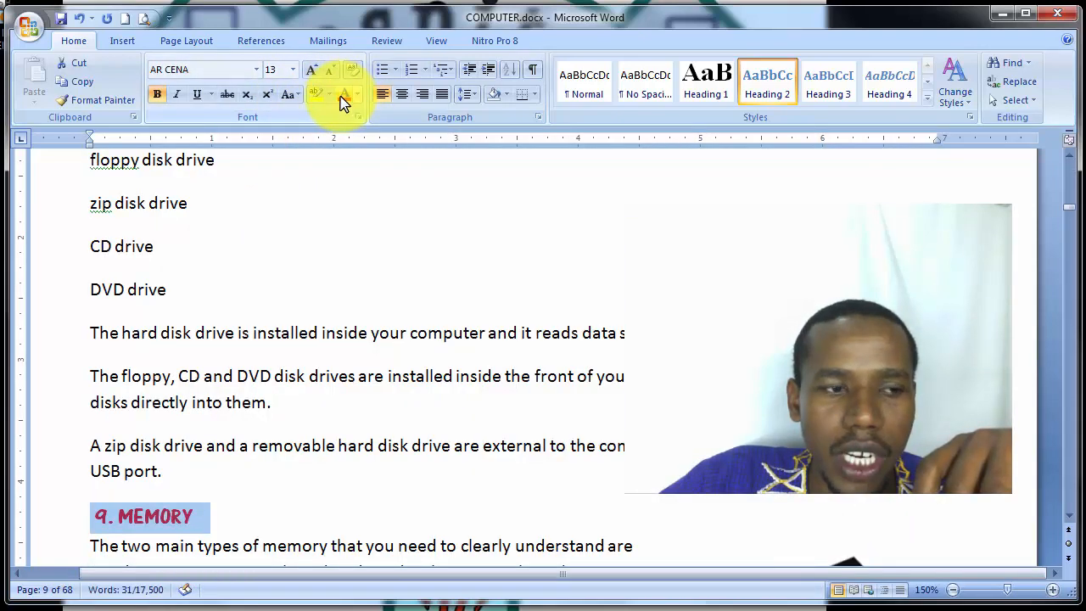
{"action": "left_click", "coordinate": [328, 223]}
{"action": "scroll", "coordinate": [331, 219], "scroll_direction": "down", "scroll_amount": 5}
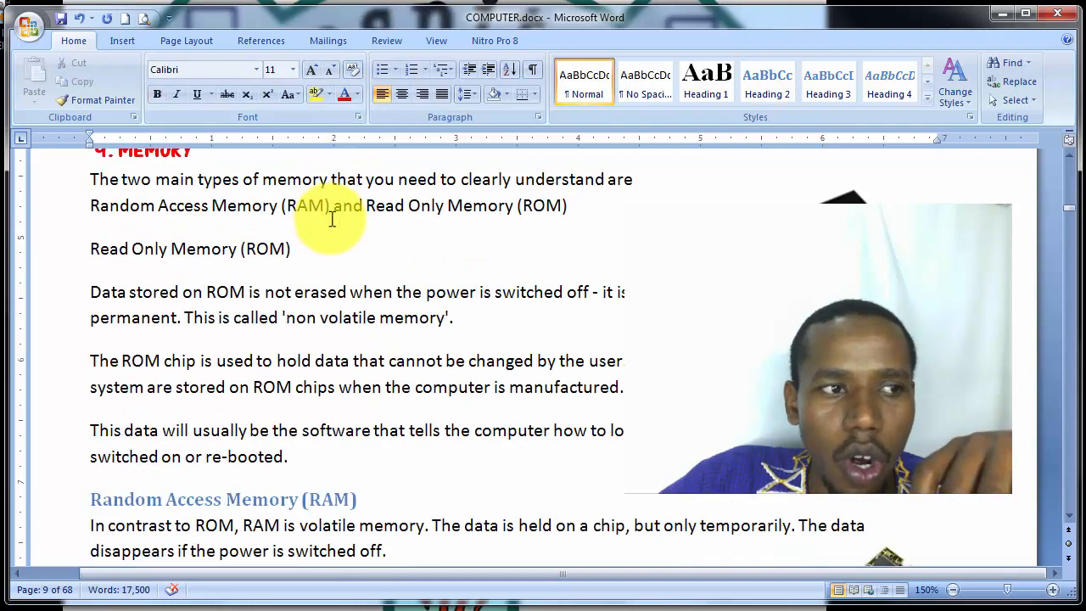
{"action": "scroll", "coordinate": [332, 219], "scroll_direction": "down", "scroll_amount": 20}
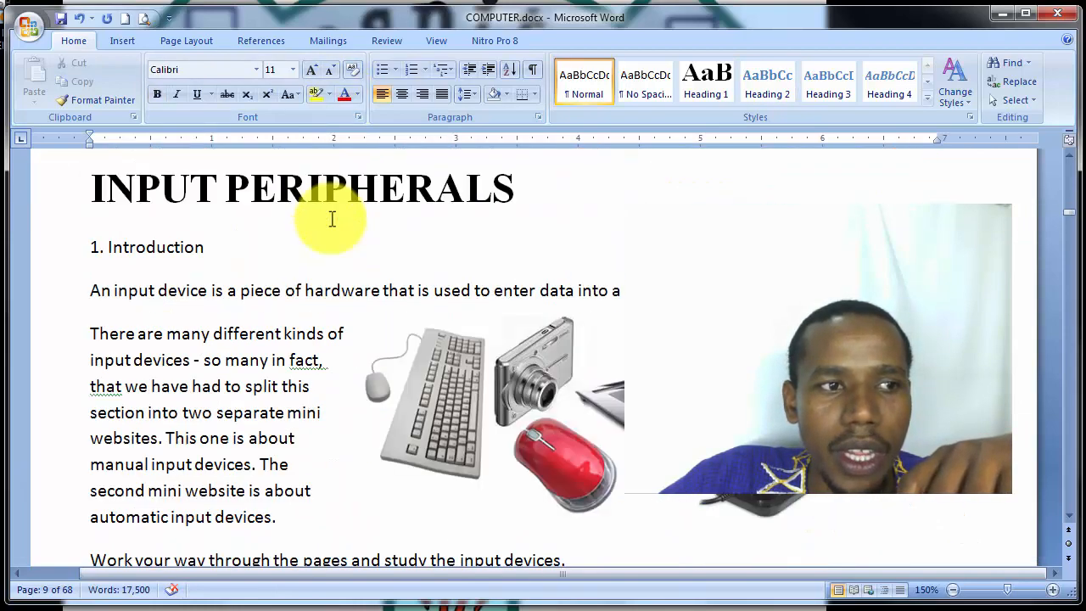
{"action": "scroll", "coordinate": [333, 218], "scroll_direction": "up", "scroll_amount": 20}
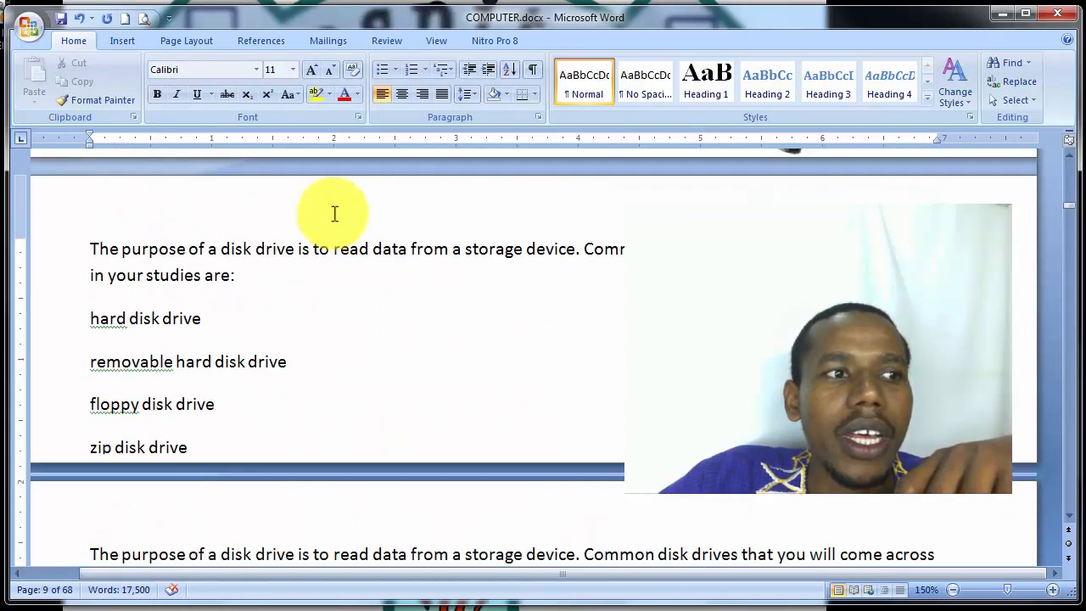
{"action": "scroll", "coordinate": [334, 216], "scroll_direction": "up", "scroll_amount": 20}
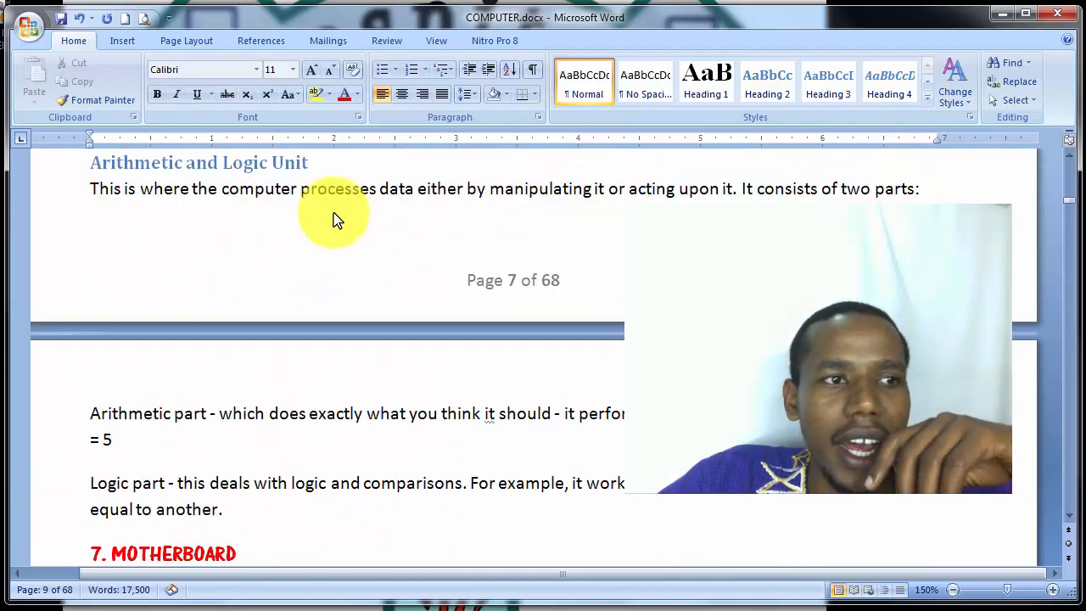
- Select all text in the Heading 2 style and set its font size to 18
{"action": "scroll", "coordinate": [334, 217], "scroll_direction": "up", "scroll_amount": 15}
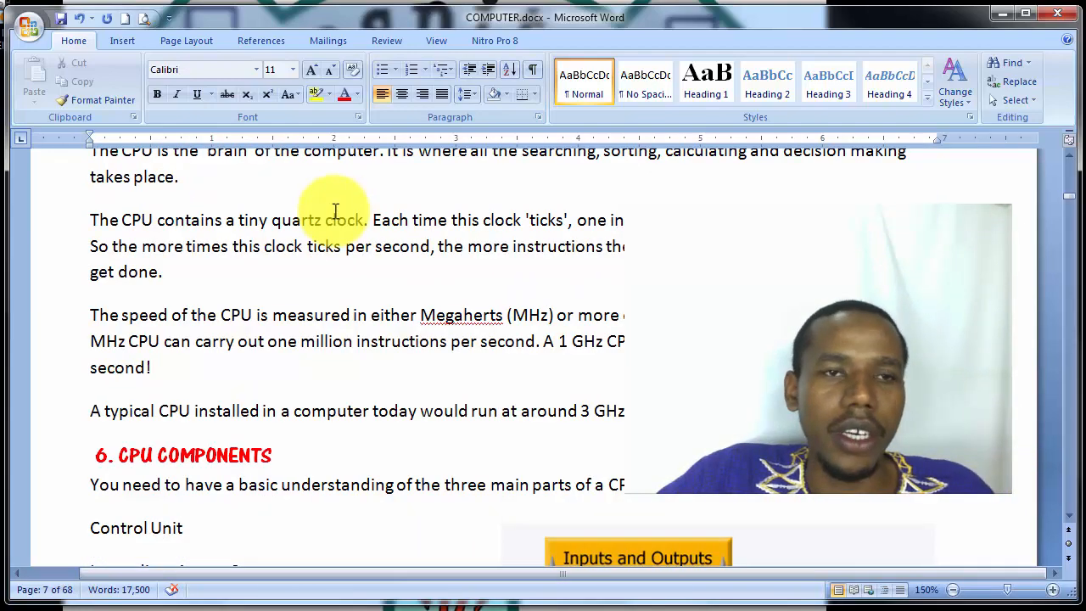
{"action": "scroll", "coordinate": [335, 211], "scroll_direction": "up", "scroll_amount": 20}
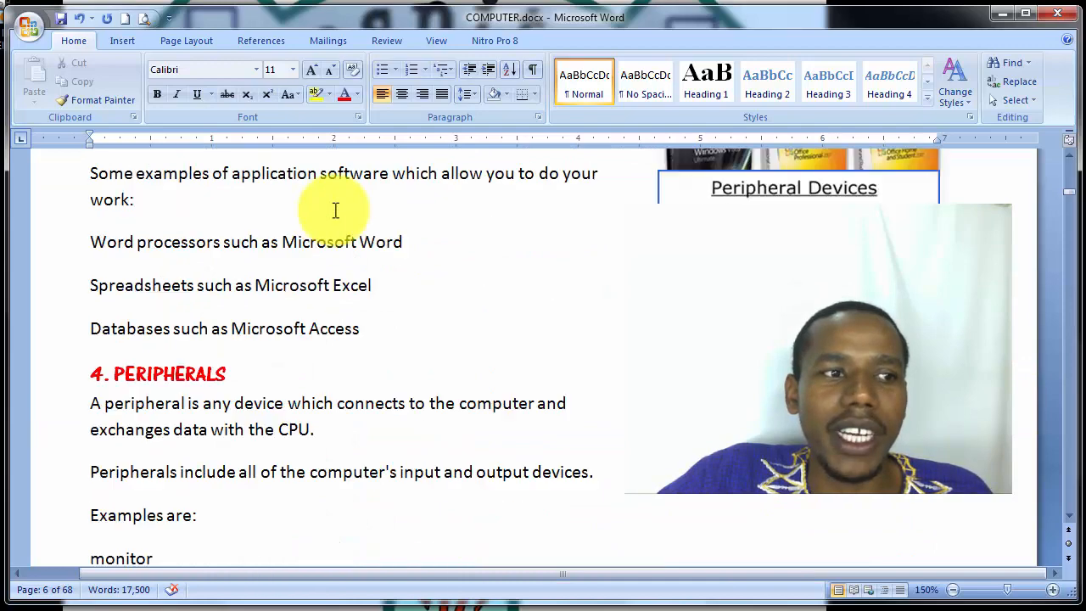
{"action": "scroll", "coordinate": [335, 211], "scroll_direction": "up", "scroll_amount": 20}
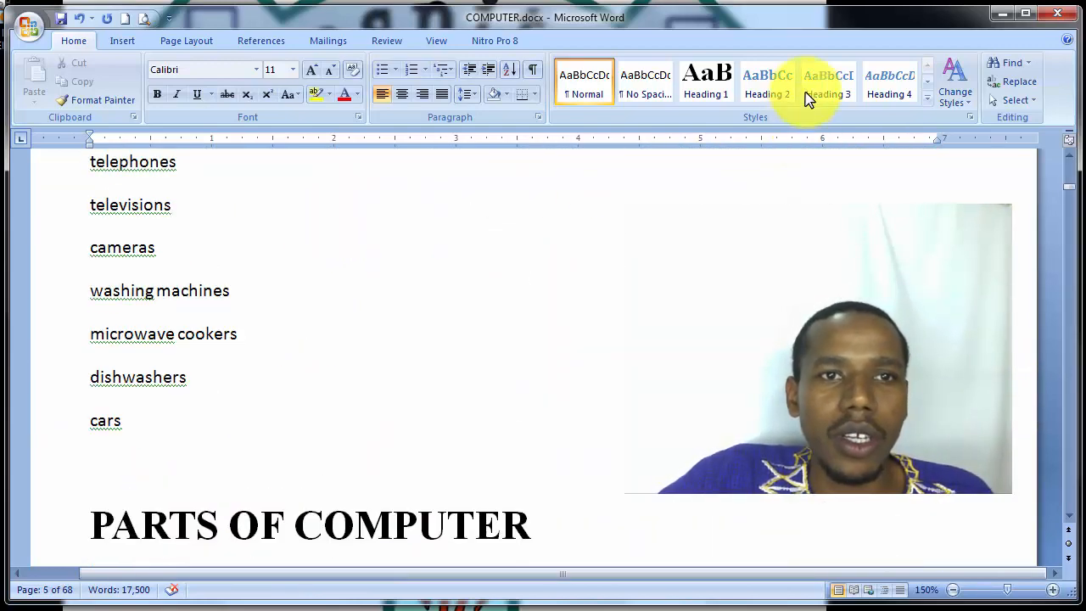
{"action": "right_click", "coordinate": [781, 92]}
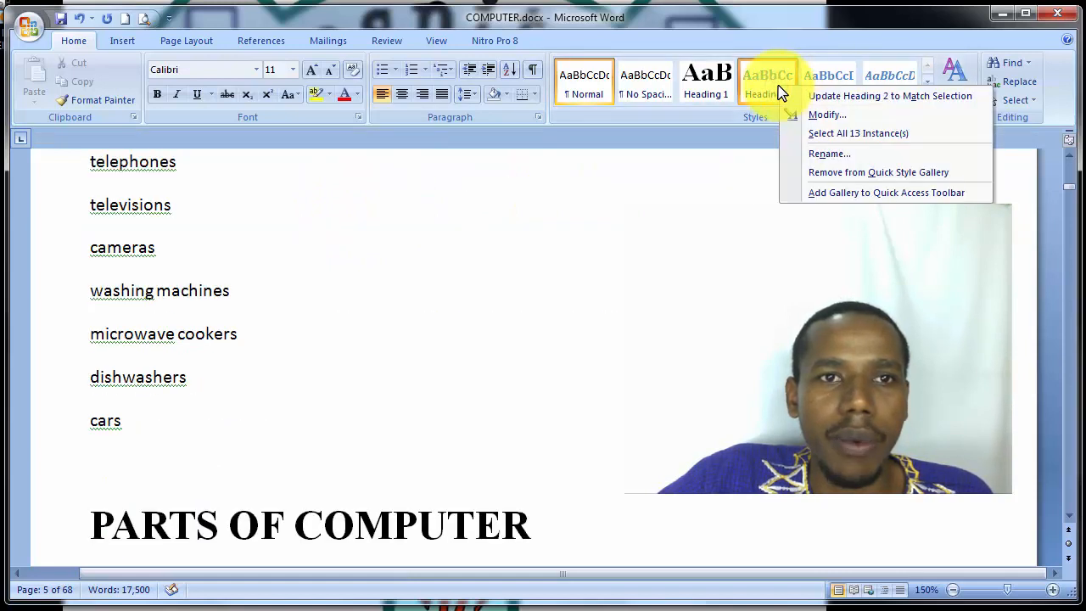
{"action": "left_click", "coordinate": [817, 134]}
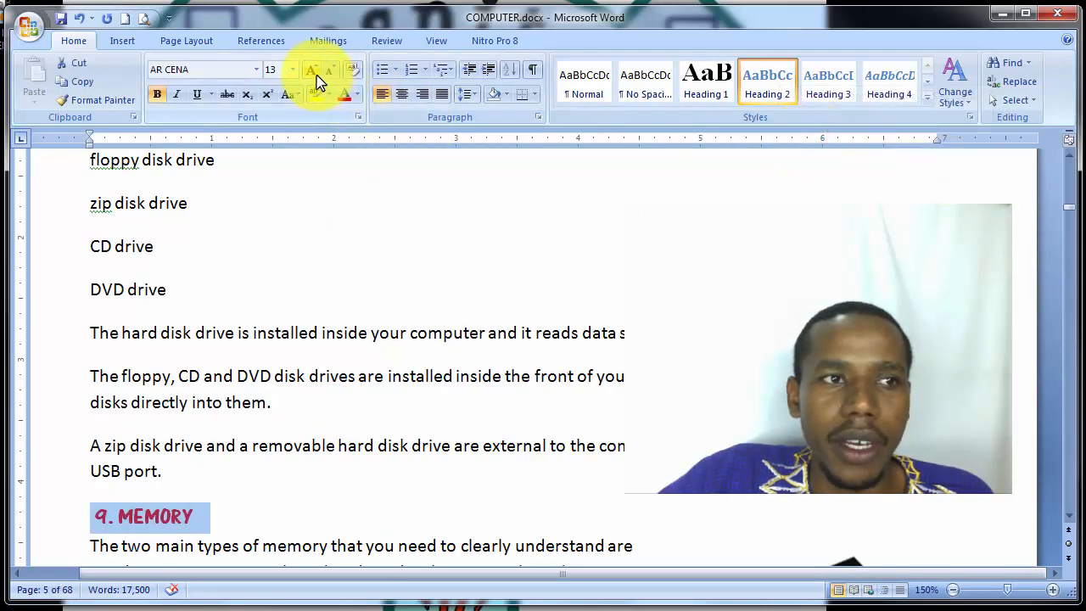
{"action": "left_click", "coordinate": [292, 69]}
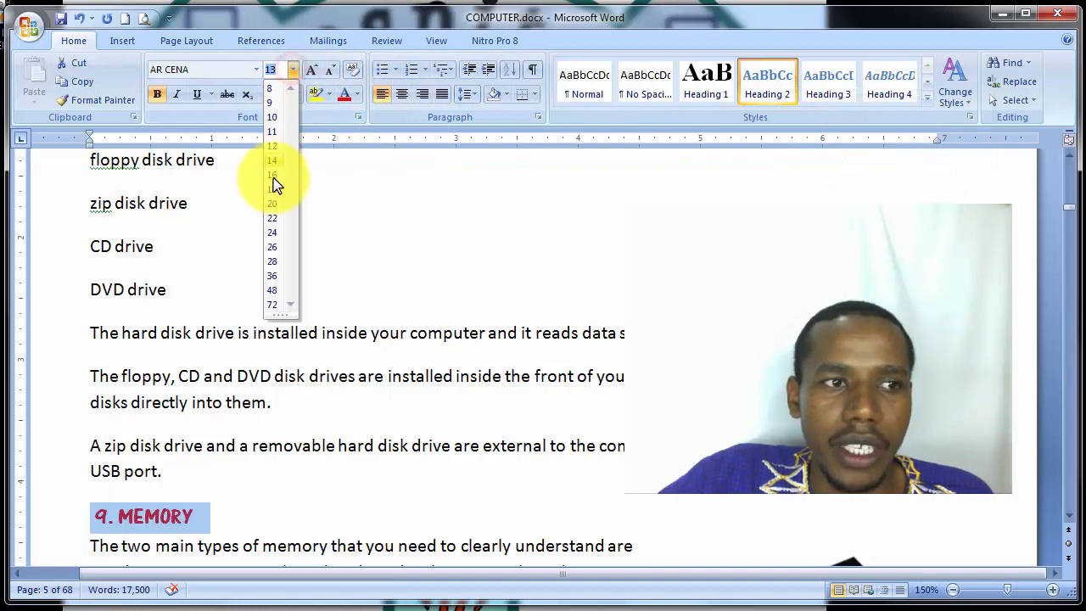
{"action": "left_click", "coordinate": [272, 189]}
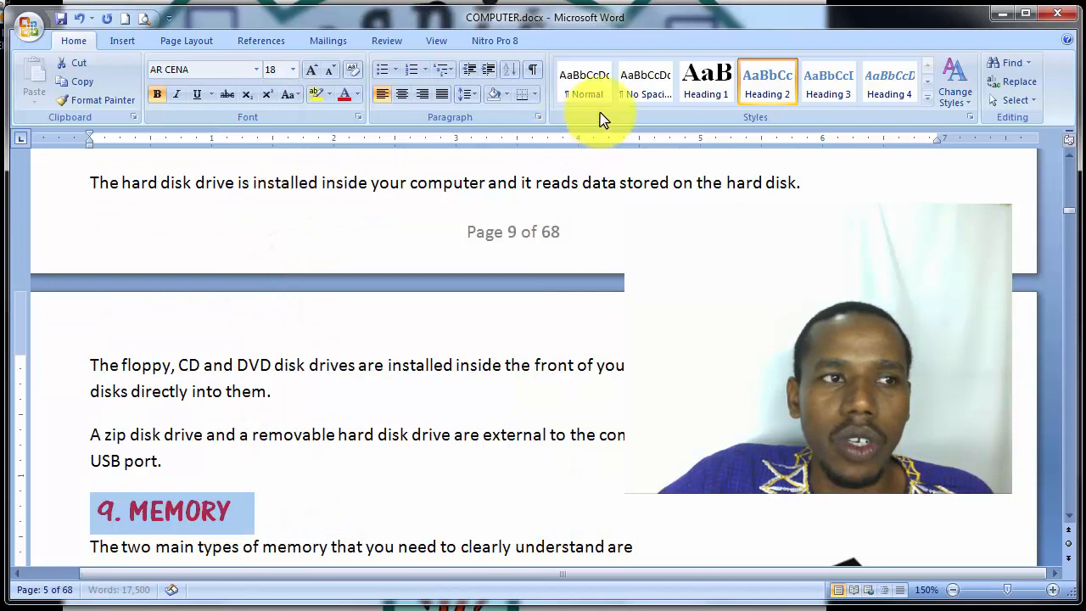
- Apply the AR CENA font and the standard dark red font colour to the selected Heading 2 text
{"action": "left_click", "coordinate": [256, 71]}
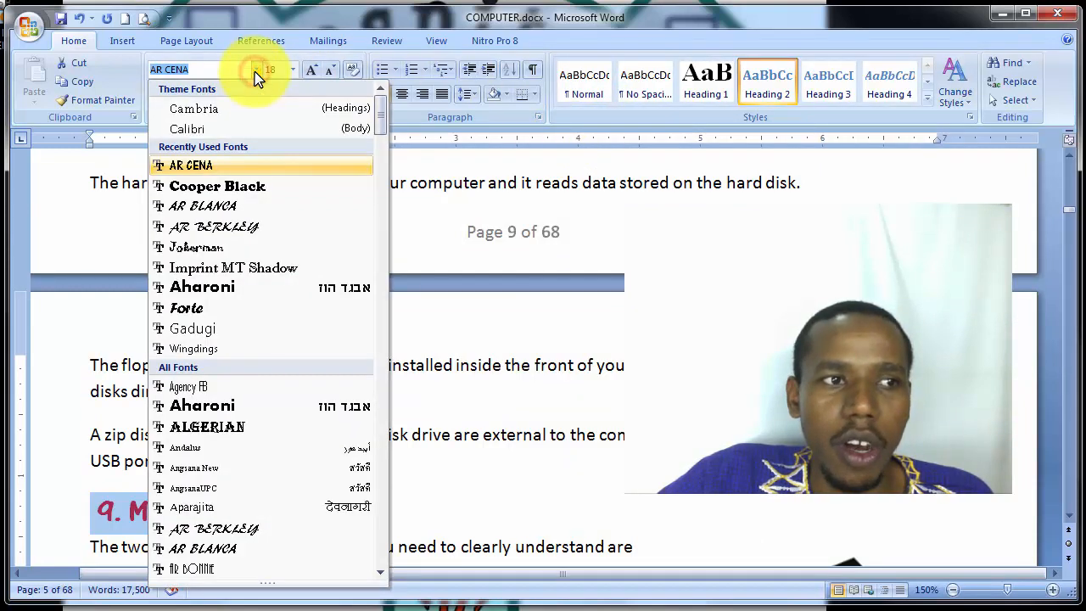
{"action": "left_click", "coordinate": [223, 165]}
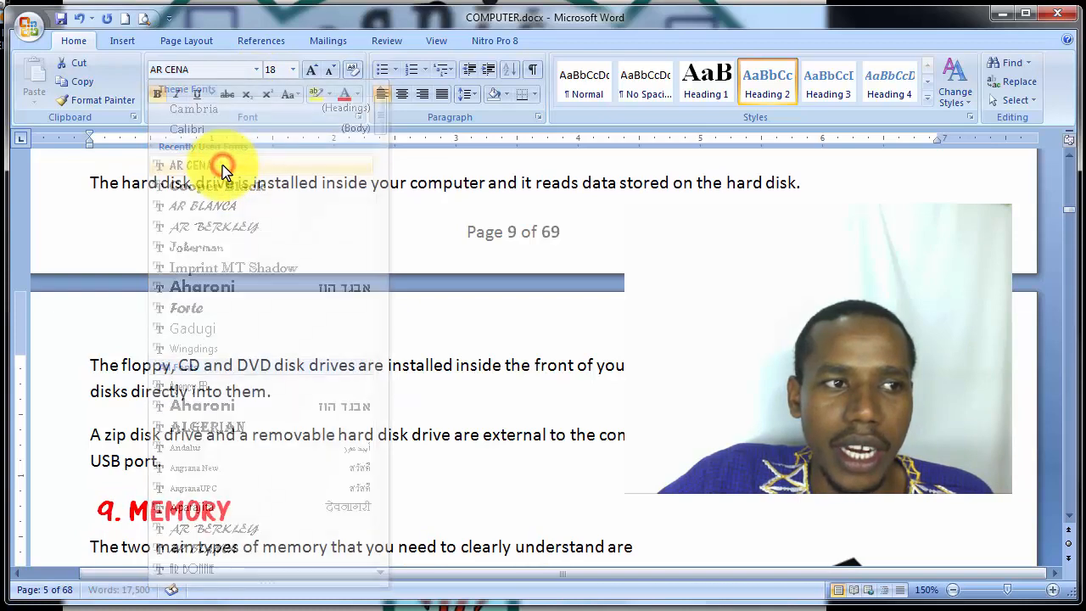
{"action": "left_click", "coordinate": [358, 97]}
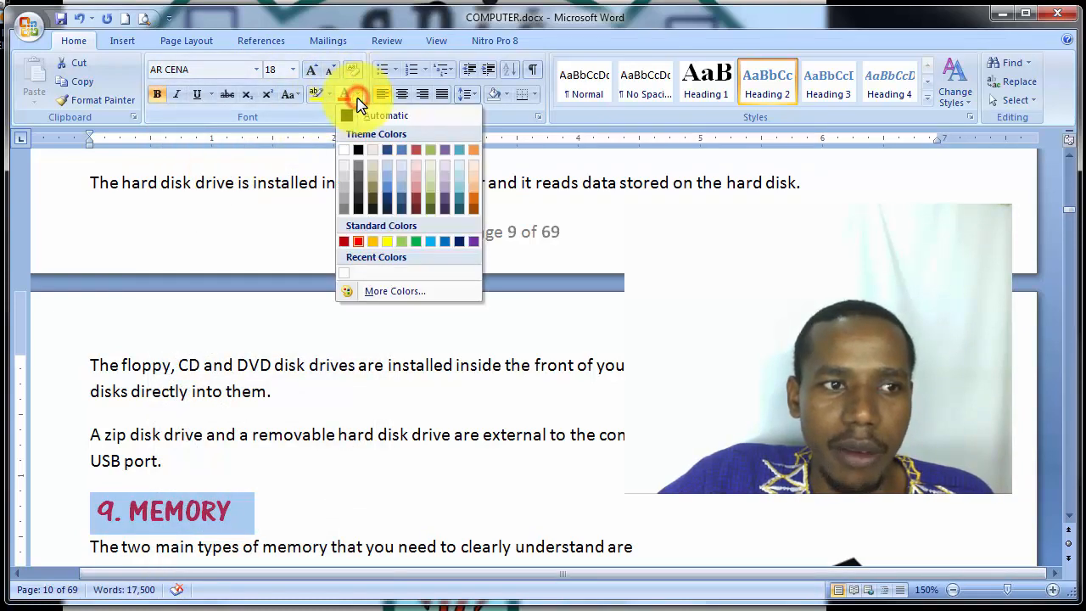
{"action": "left_click", "coordinate": [344, 242]}
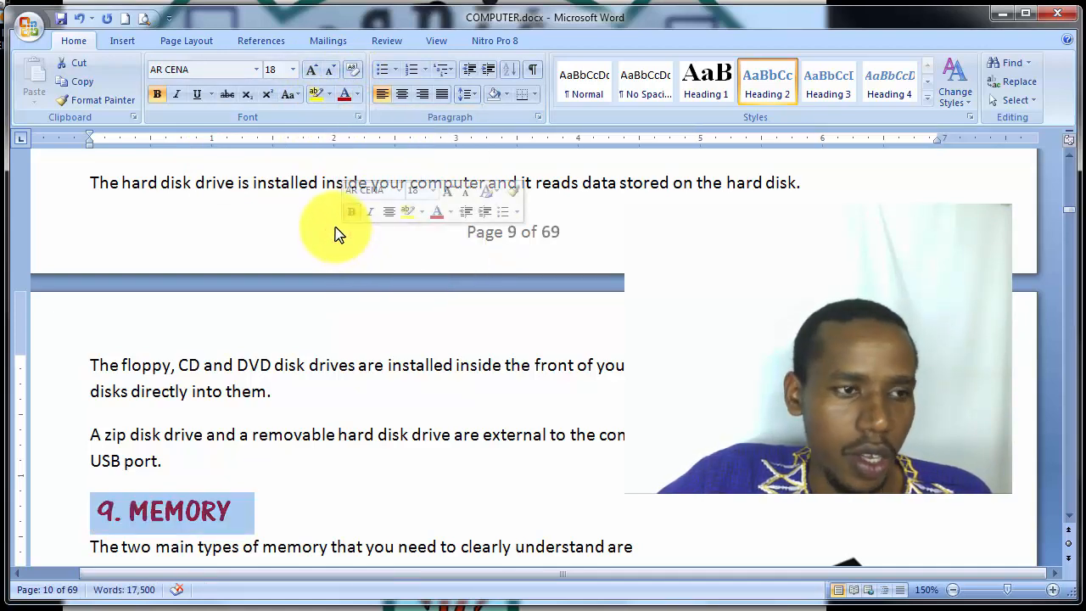
- Look through the document pages to examine the reformatted Heading 2 headings, ending at the CPU Components section
{"action": "scroll", "coordinate": [333, 221], "scroll_direction": "down", "scroll_amount": 6}
{"action": "scroll", "coordinate": [333, 222], "scroll_direction": "down", "scroll_amount": 4}
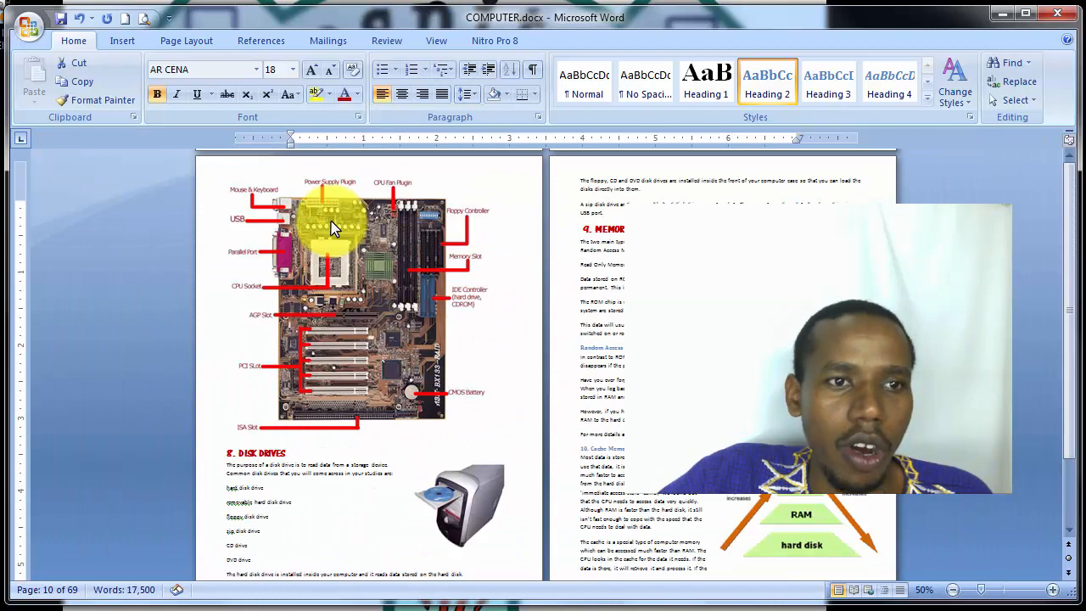
{"action": "scroll", "coordinate": [333, 226], "scroll_direction": "down", "scroll_amount": 4}
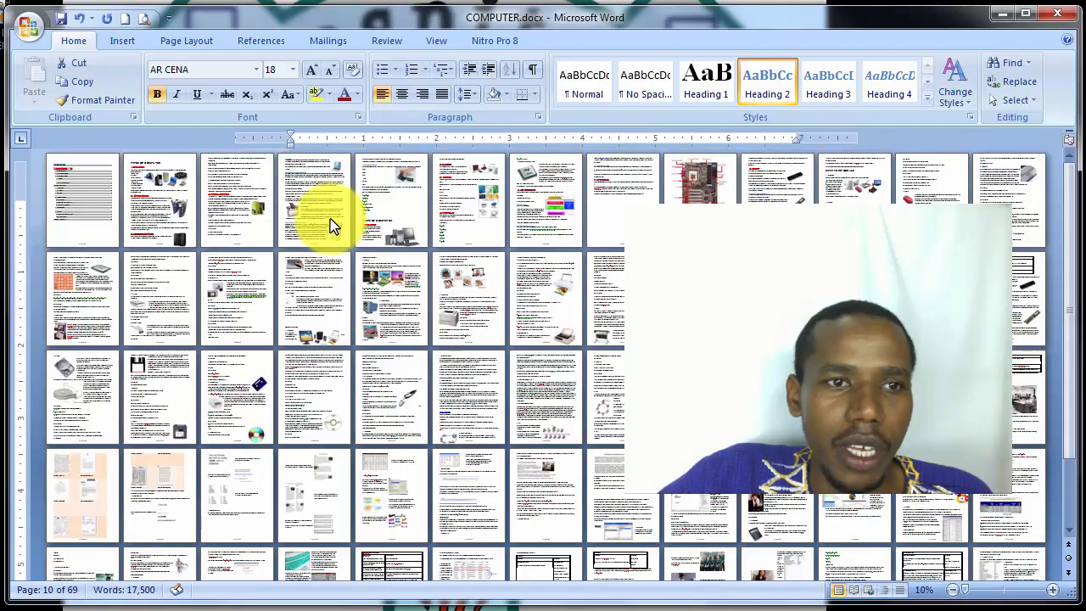
{"action": "scroll", "coordinate": [332, 223], "scroll_direction": "up", "scroll_amount": 20}
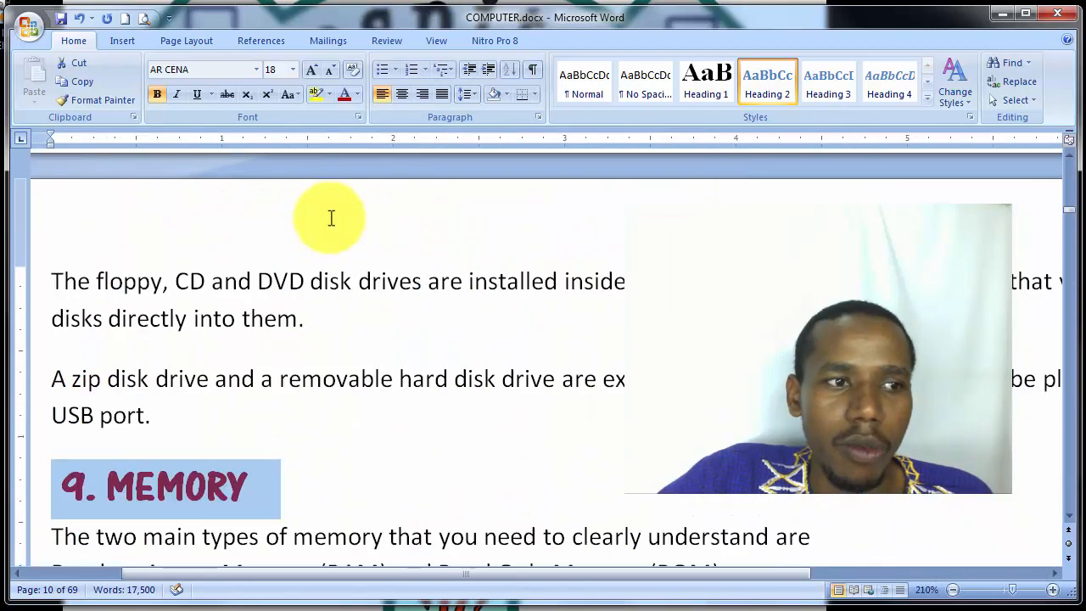
{"action": "scroll", "coordinate": [331, 218], "scroll_direction": "up", "scroll_amount": 15}
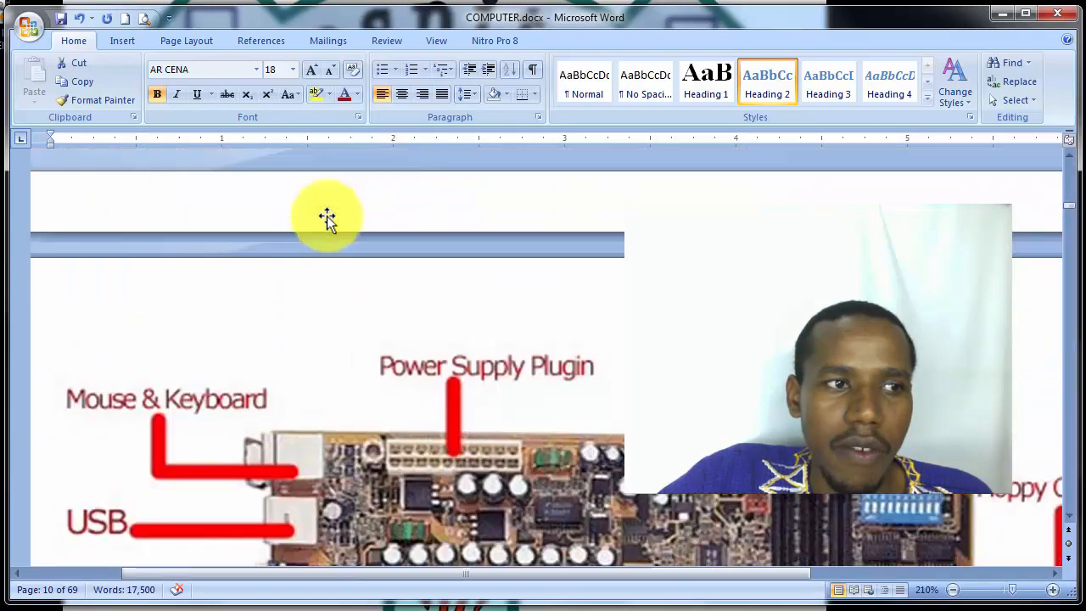
{"action": "scroll", "coordinate": [327, 215], "scroll_direction": "up", "scroll_amount": 15}
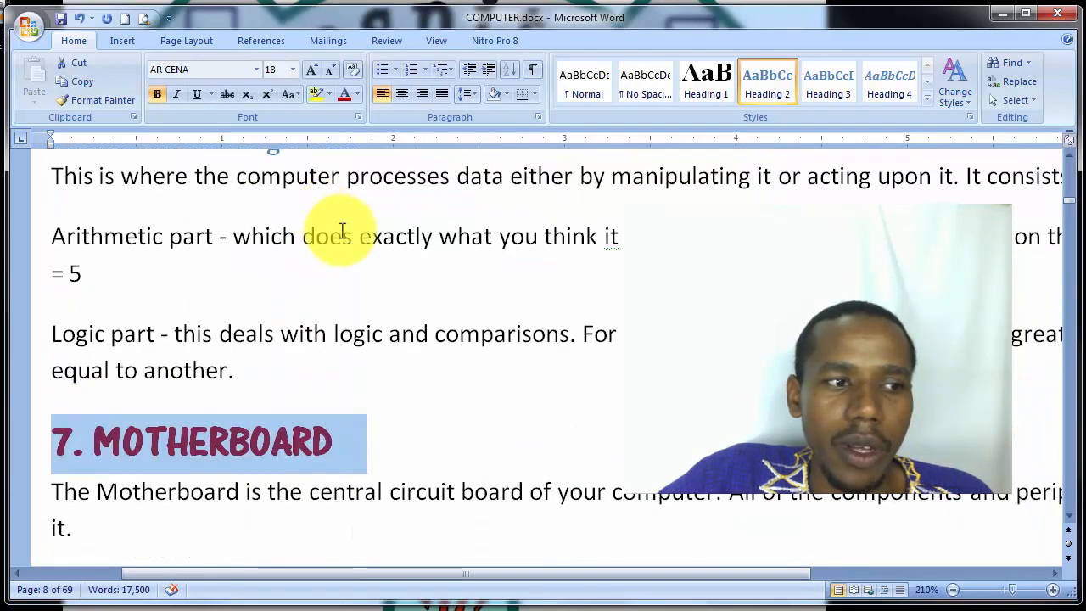
{"action": "scroll", "coordinate": [341, 229], "scroll_direction": "up", "scroll_amount": 15}
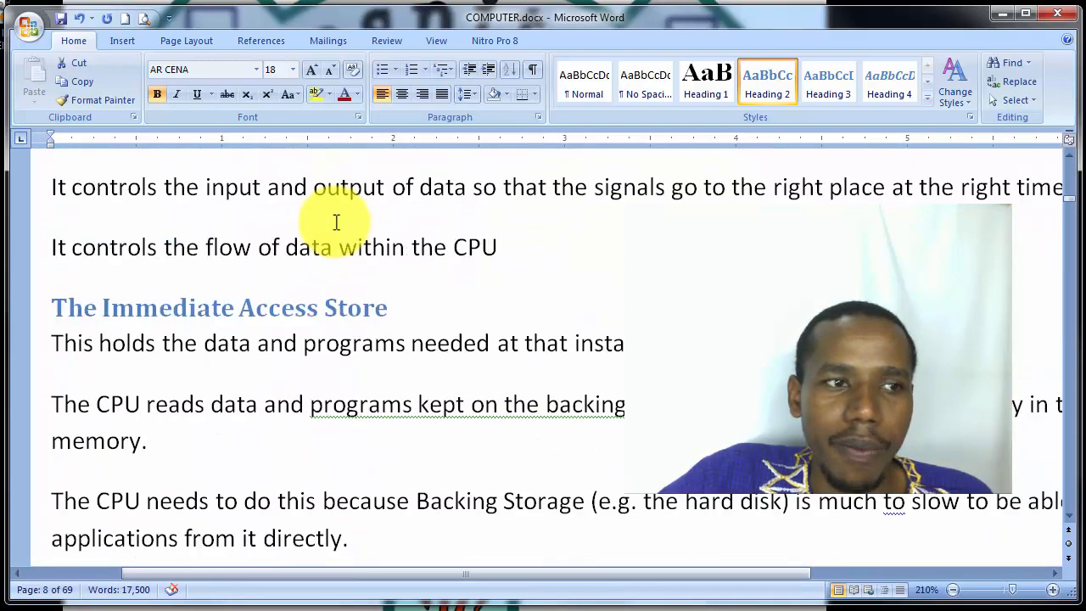
{"action": "scroll", "coordinate": [334, 223], "scroll_direction": "up", "scroll_amount": 1}
{"action": "left_click", "coordinate": [400, 249]}
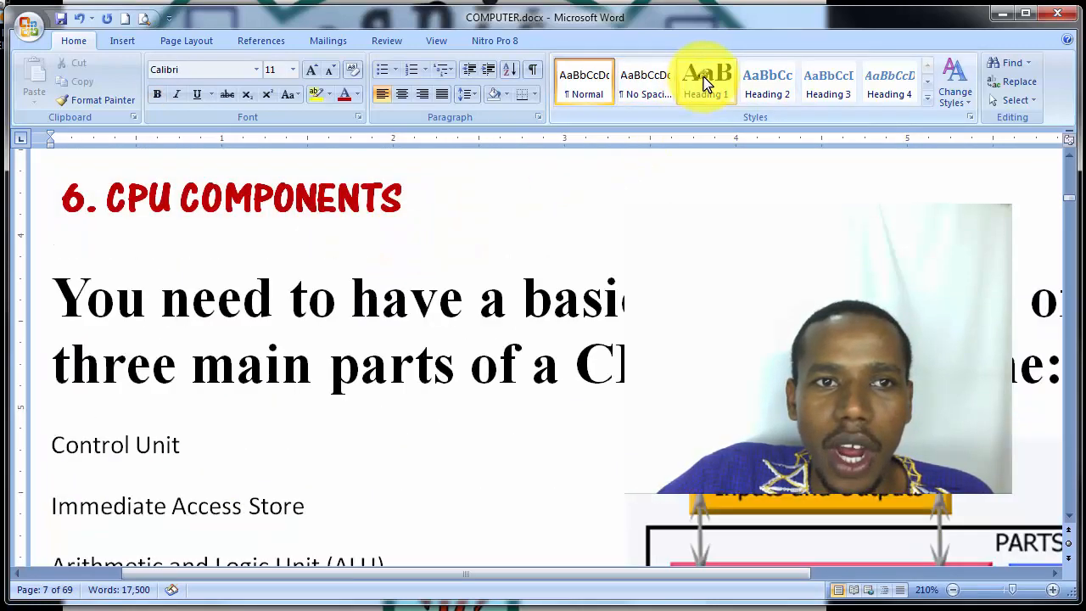
- Select all Heading 1 text and format it in the Cooper Black font with the standard green font colour
{"action": "right_click", "coordinate": [704, 80]}
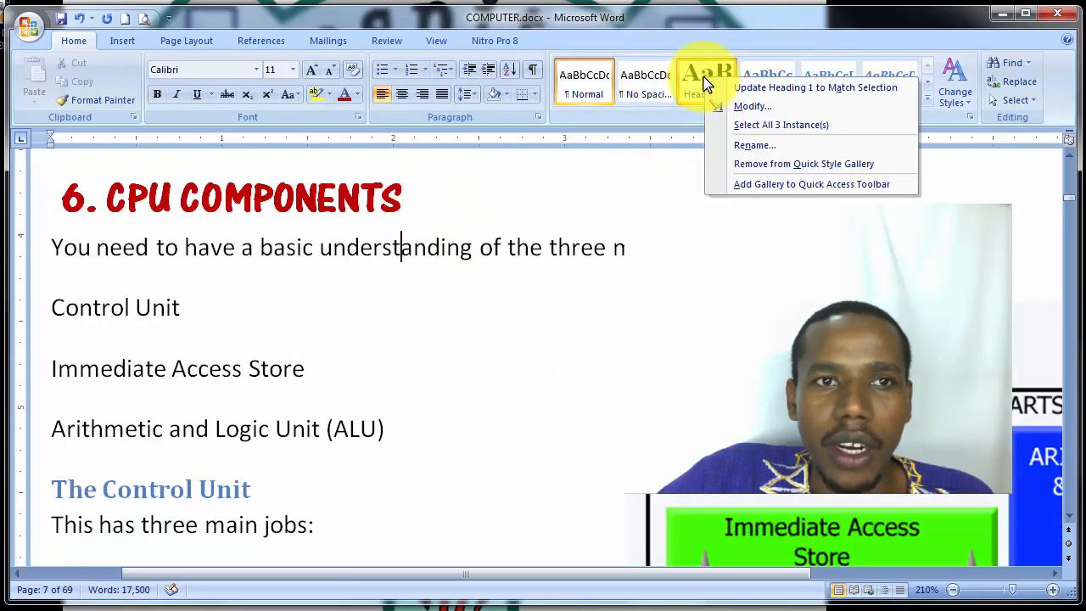
{"action": "left_click", "coordinate": [742, 127]}
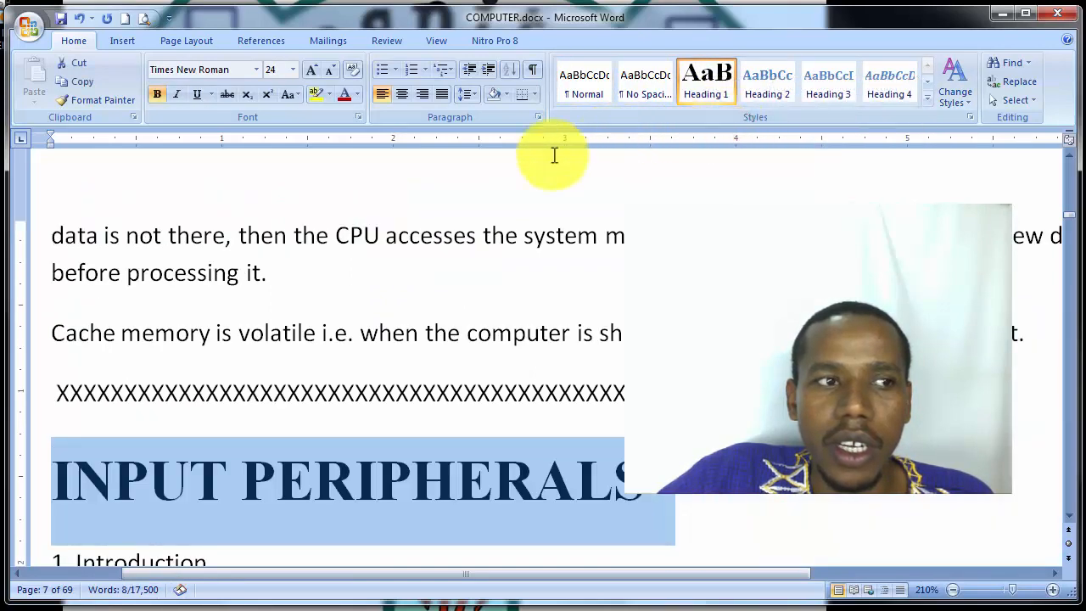
{"action": "left_click", "coordinate": [255, 70]}
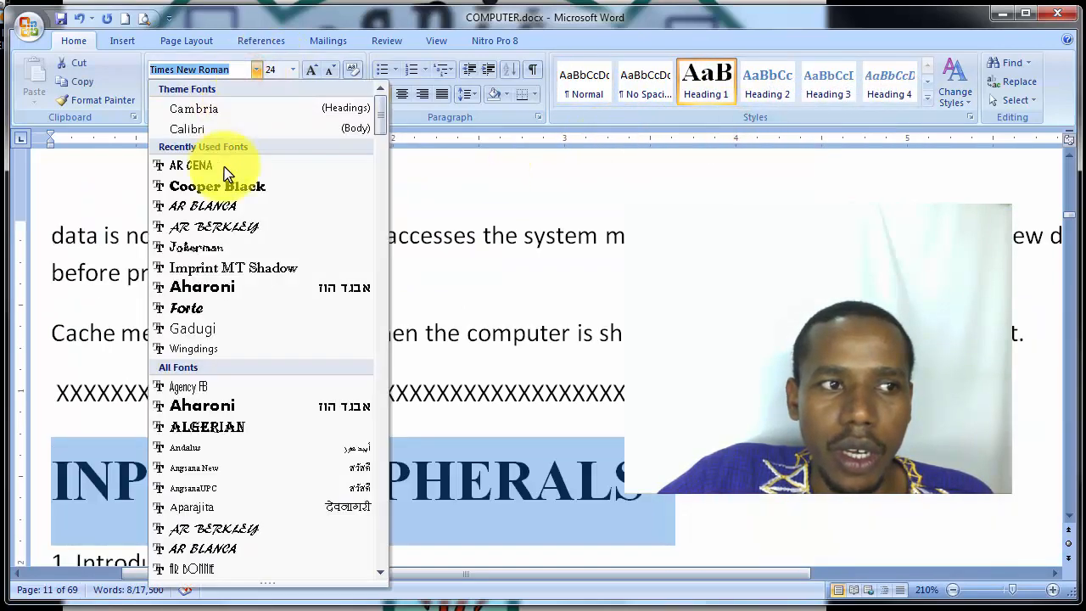
{"action": "left_click", "coordinate": [223, 189]}
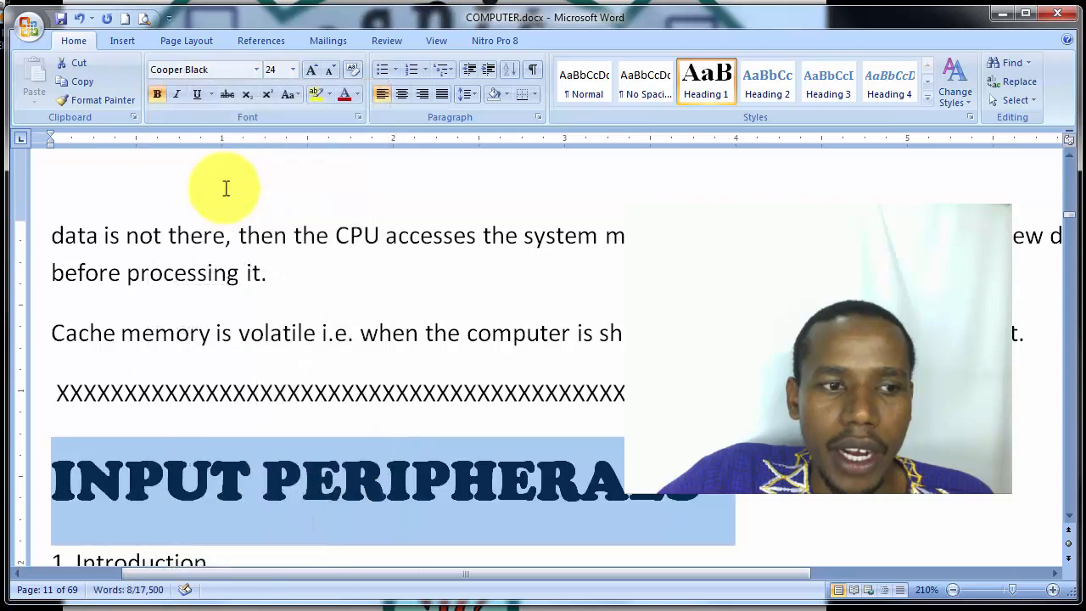
{"action": "left_click", "coordinate": [358, 95]}
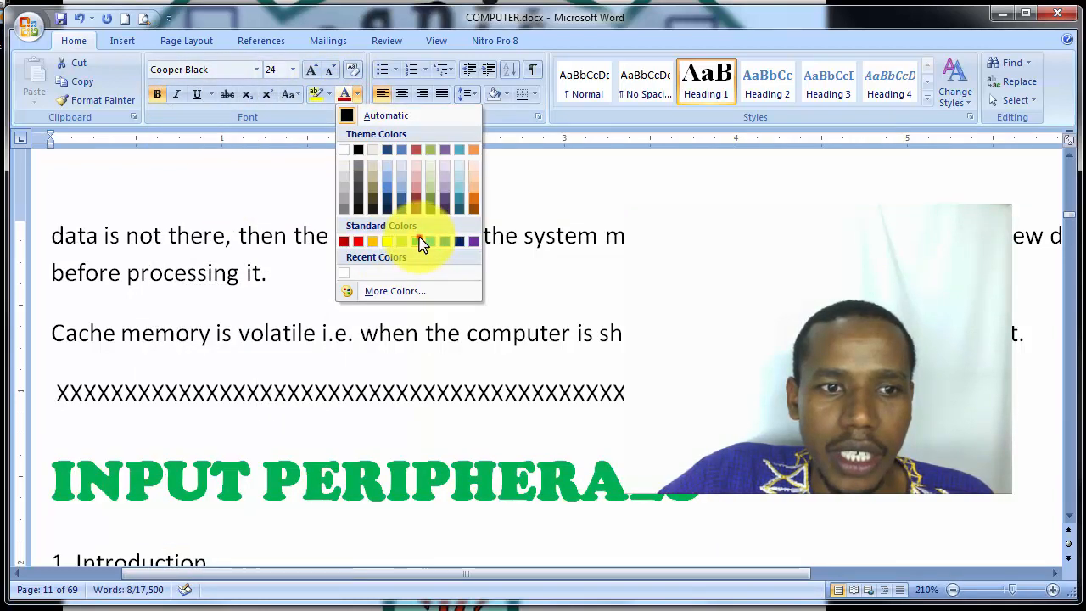
{"action": "left_click", "coordinate": [416, 243]}
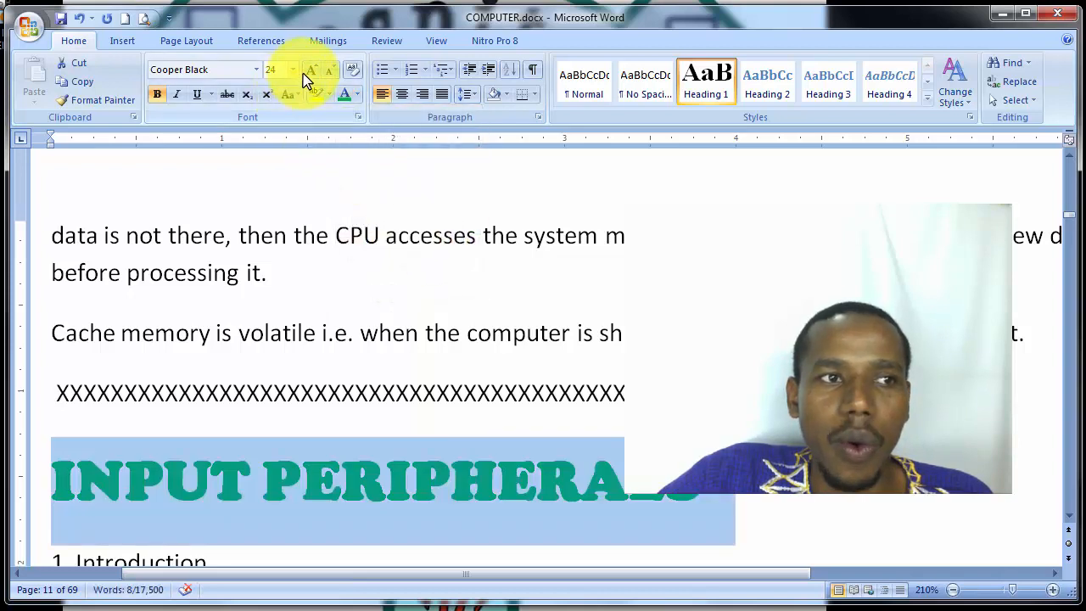
- Reduce the selected Heading 1 text to font size 20 and deselect it
{"action": "left_click", "coordinate": [329, 75]}
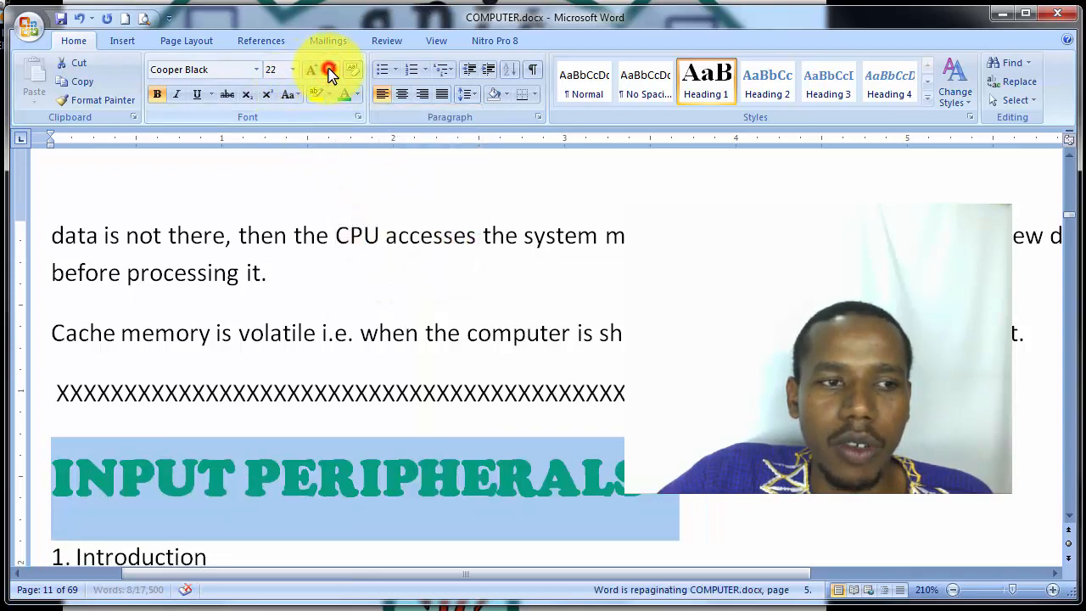
{"action": "left_click", "coordinate": [329, 75]}
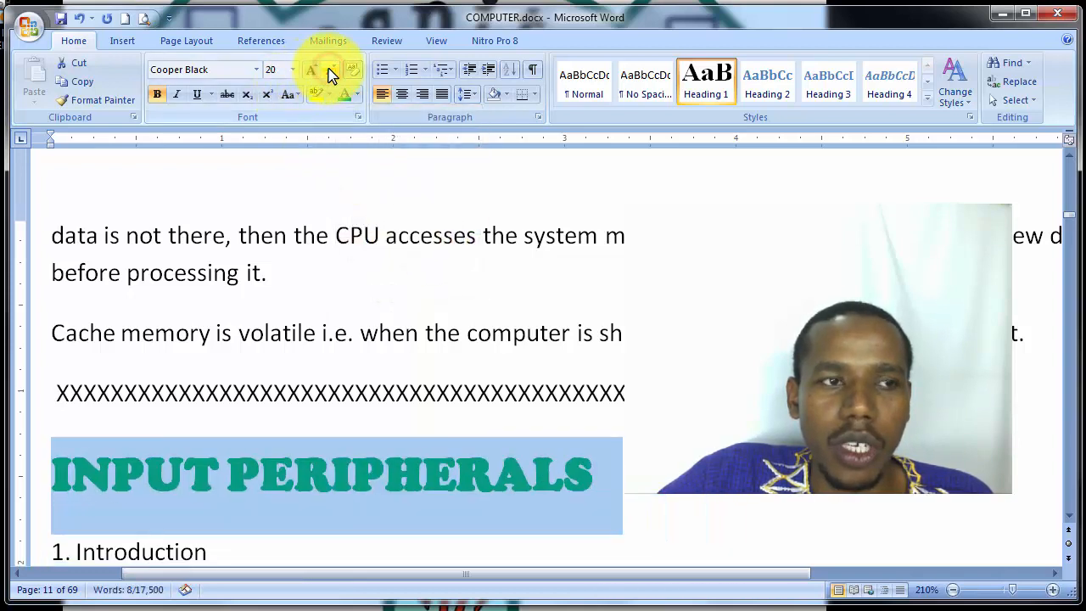
{"action": "left_click", "coordinate": [306, 219]}
{"action": "scroll", "coordinate": [309, 226], "scroll_direction": "down", "scroll_amount": 5}
{"action": "scroll", "coordinate": [309, 227], "scroll_direction": "down", "scroll_amount": 6}
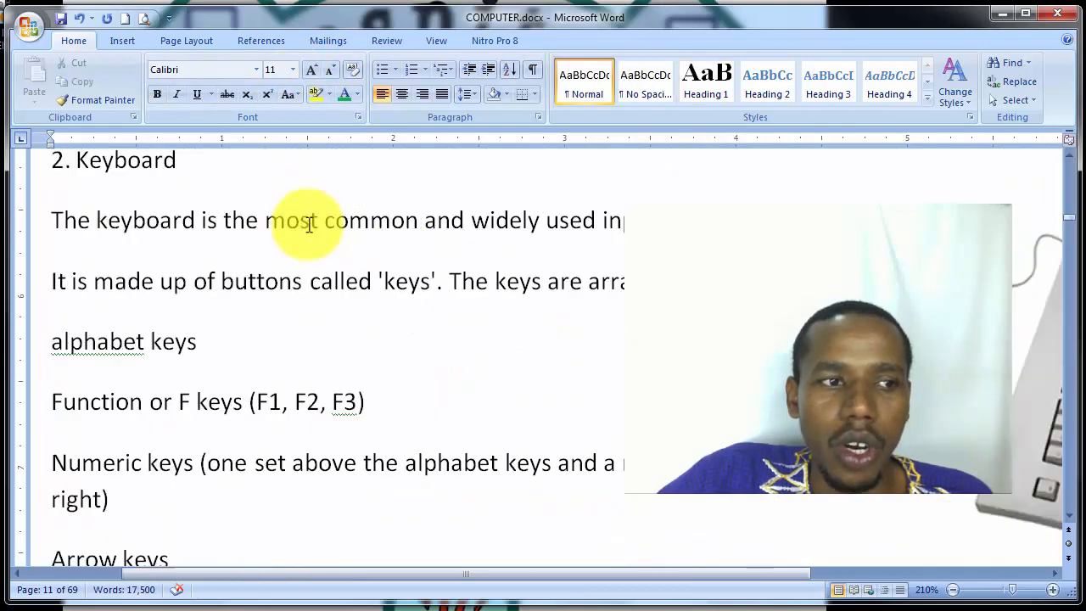
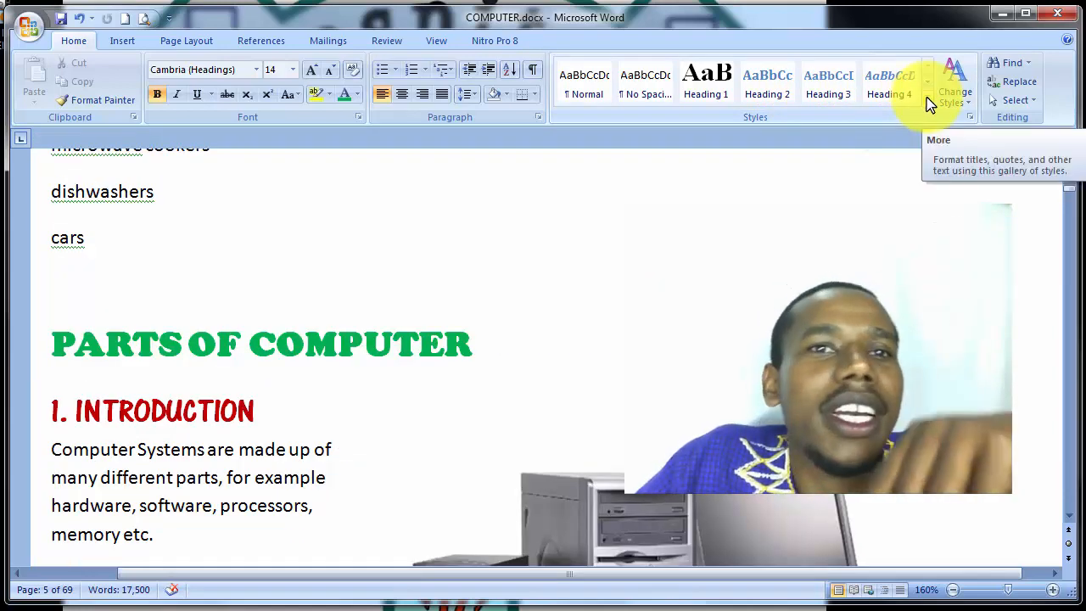
- Look through the full style gallery, including Heading 5, without applying a style
{"action": "left_click", "coordinate": [930, 102]}
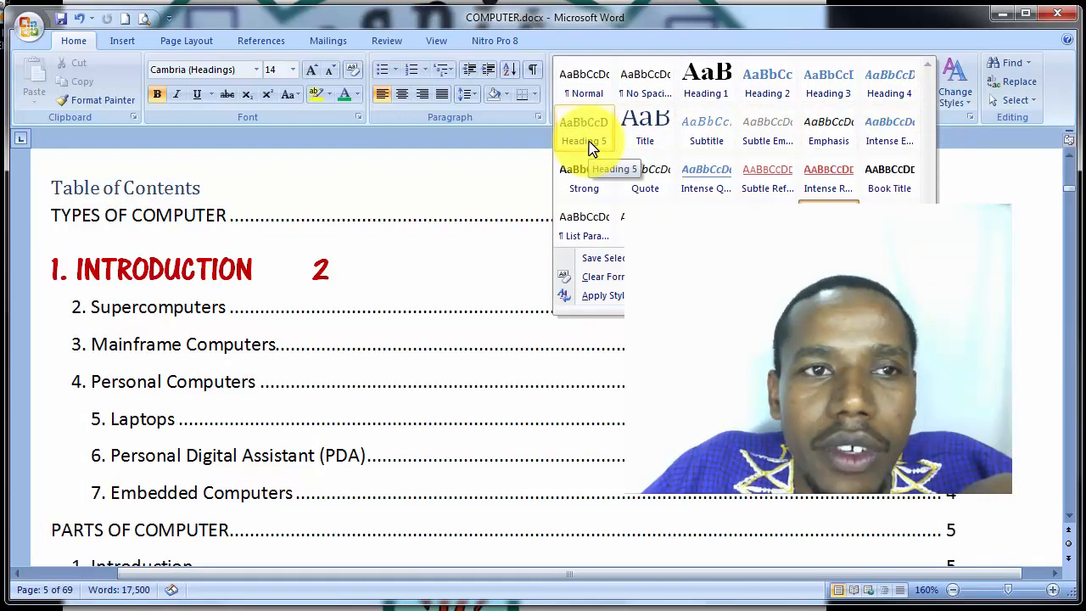
{"action": "left_click", "coordinate": [993, 202]}
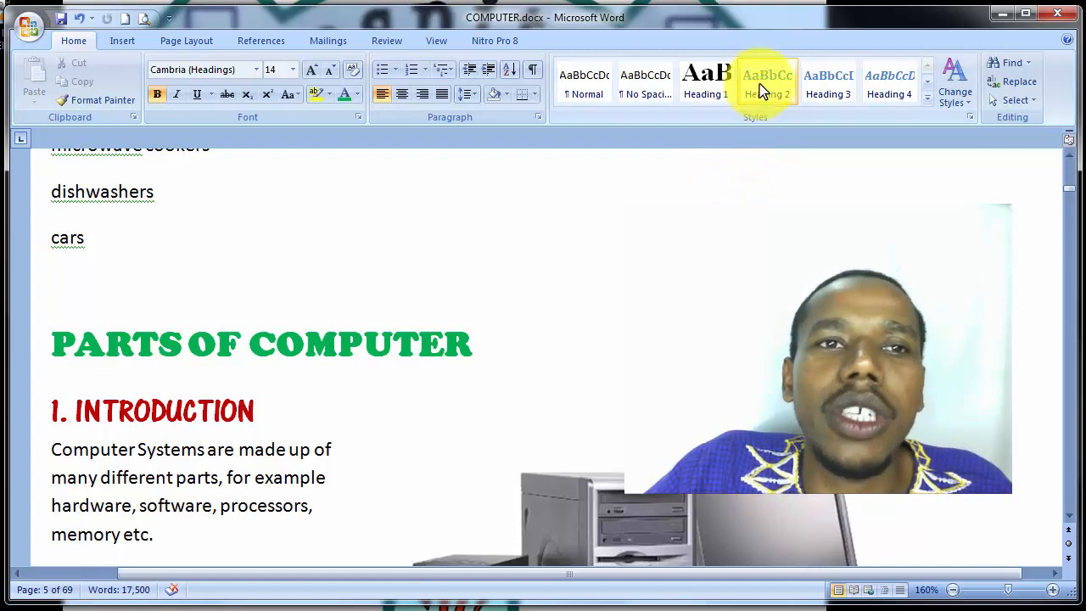
- Apply Heading 3 to the "Table of Contents" title and set all Heading 3 text to font size 14
{"action": "left_click", "coordinate": [843, 93]}
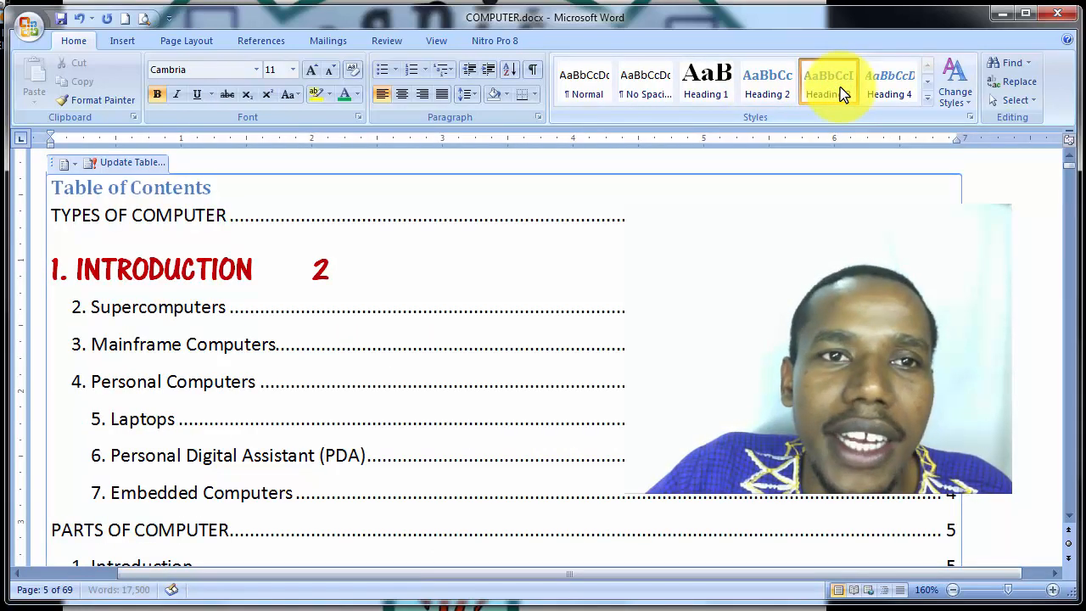
{"action": "right_click", "coordinate": [843, 94]}
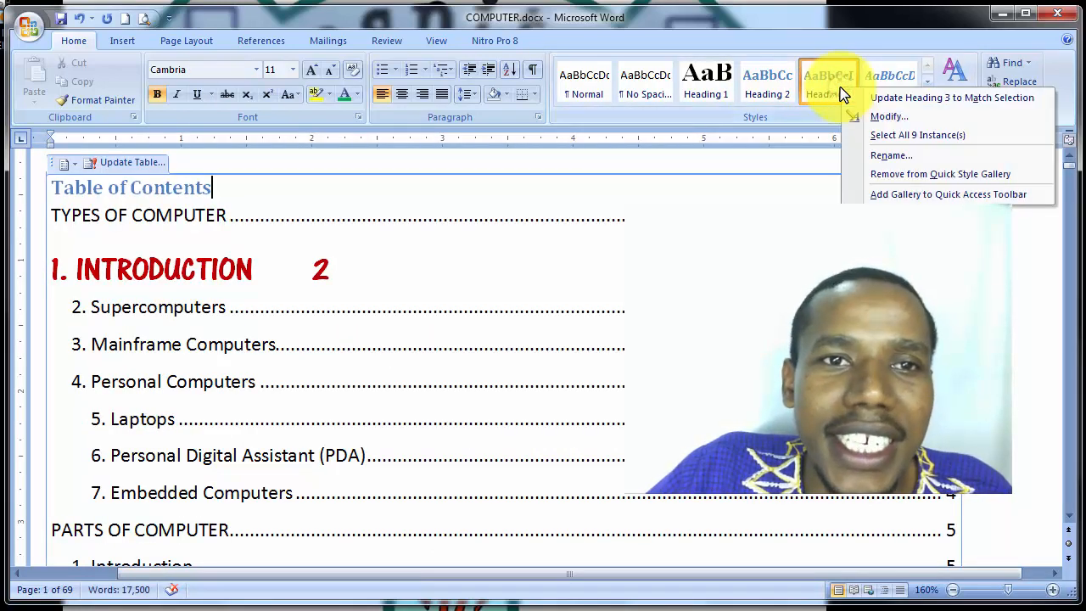
{"action": "left_click", "coordinate": [887, 136]}
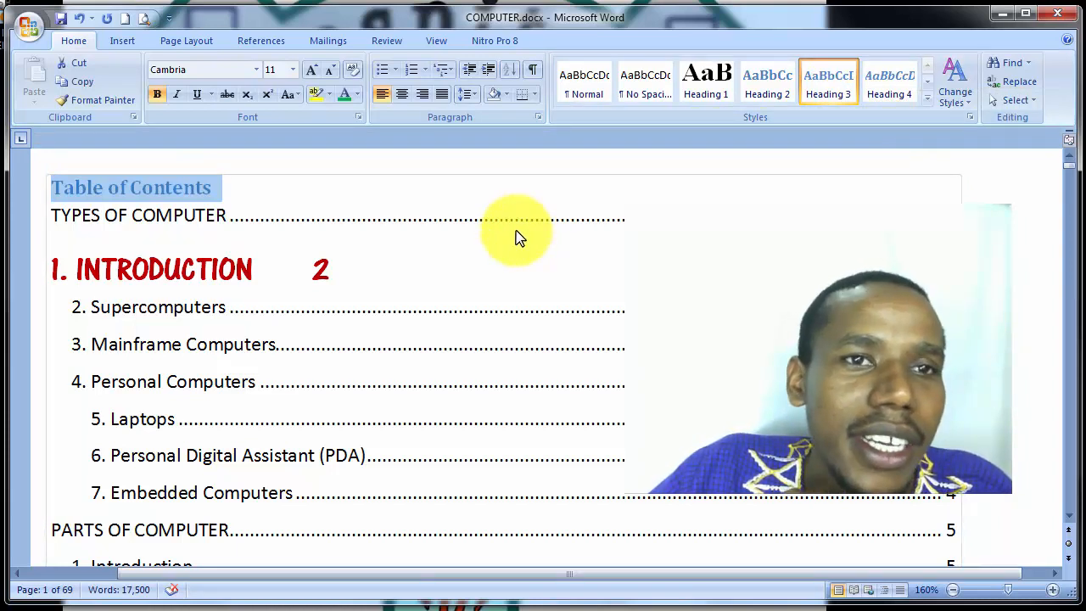
{"action": "left_click", "coordinate": [292, 70]}
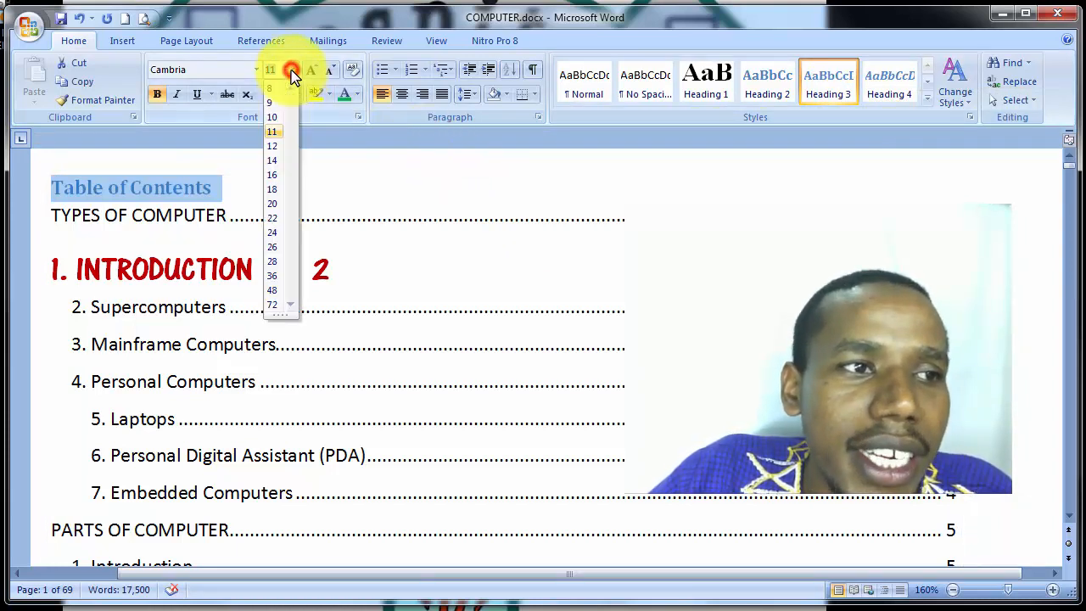
{"action": "left_click", "coordinate": [272, 161]}
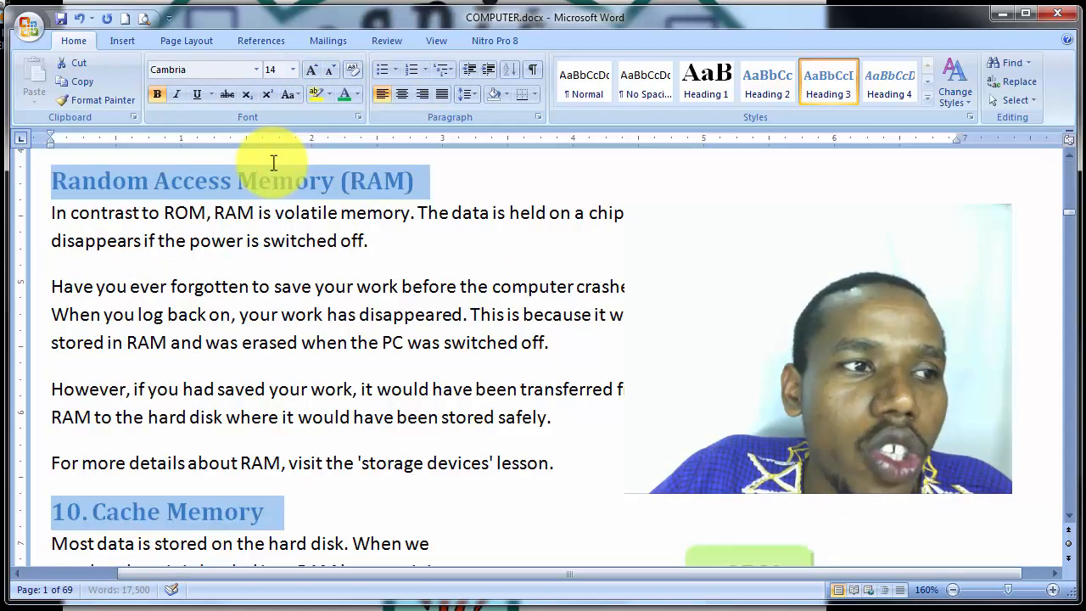
- Convert all selected Heading 3 text to uppercase and set its font colour to Automatic
{"action": "left_click", "coordinate": [297, 95]}
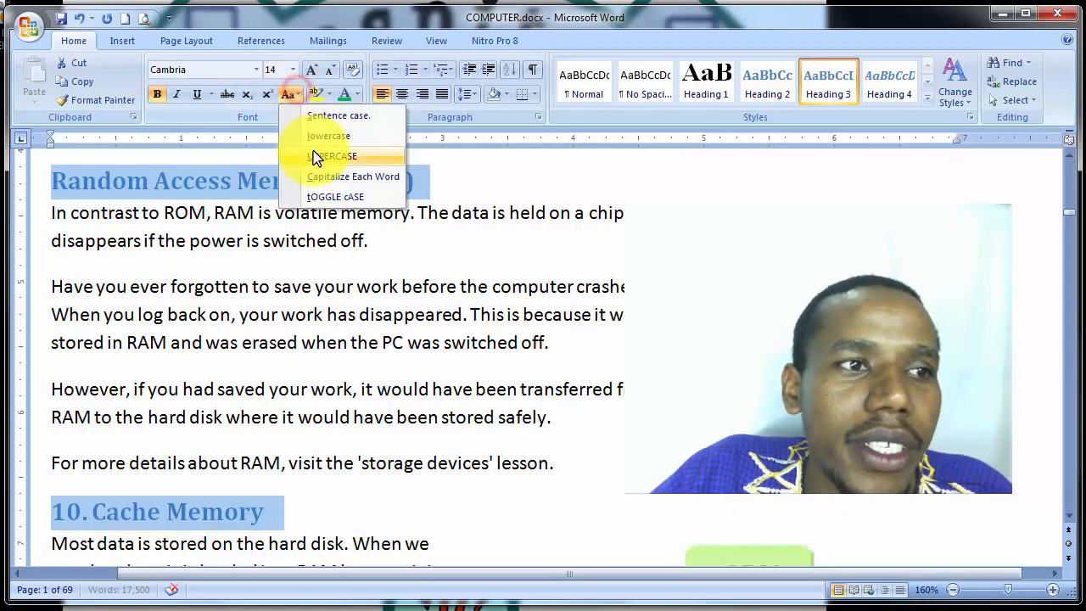
{"action": "left_click", "coordinate": [315, 153]}
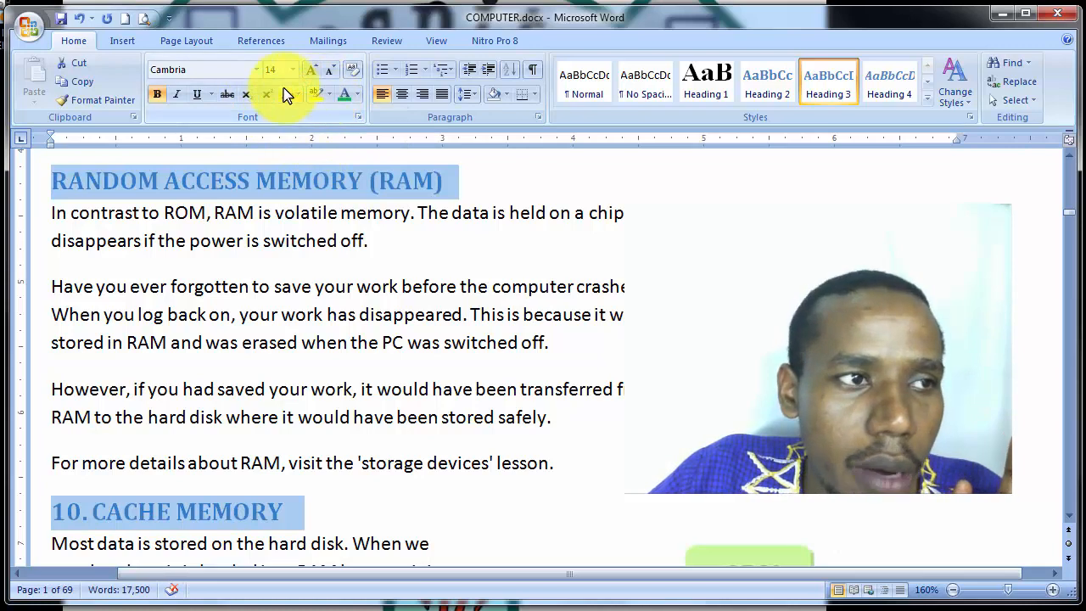
{"action": "left_click", "coordinate": [357, 97]}
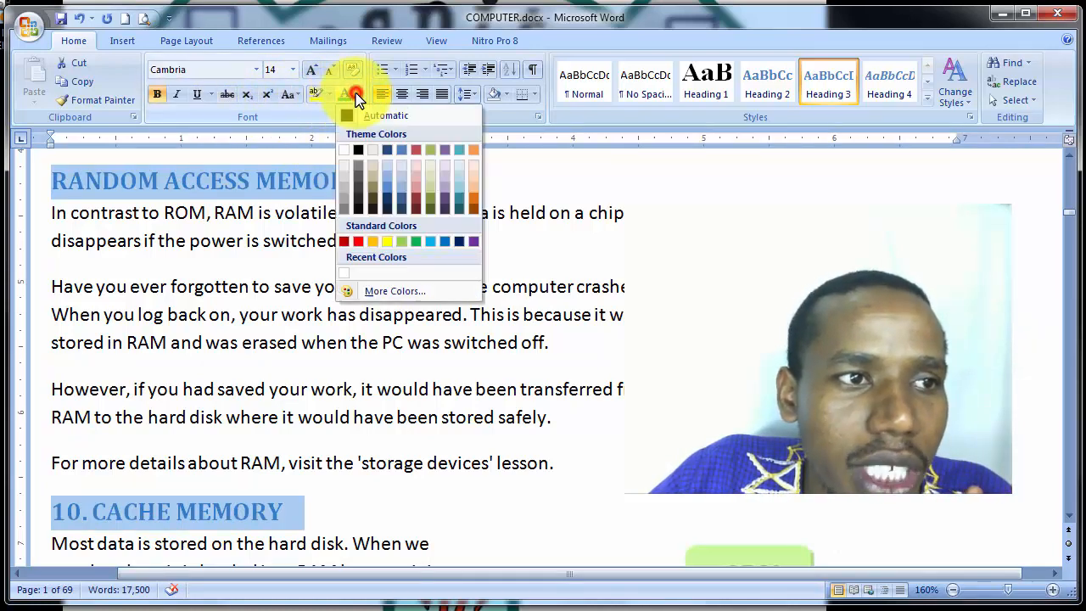
{"action": "left_click", "coordinate": [351, 117]}
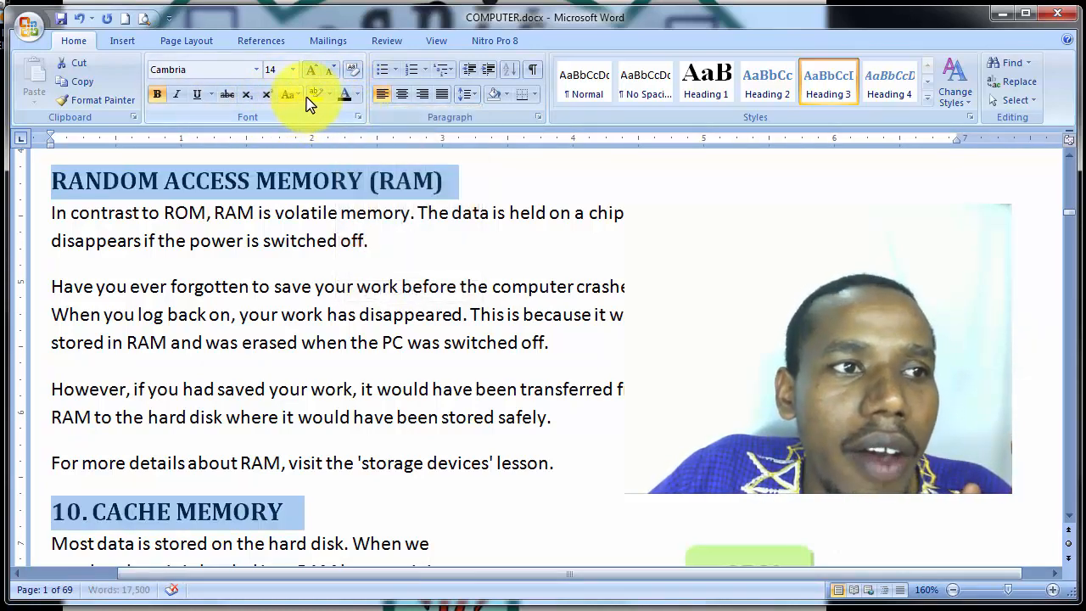
- Underline the selected Heading 3 text, highlight it in yellow, and deselect it
{"action": "left_click", "coordinate": [197, 96]}
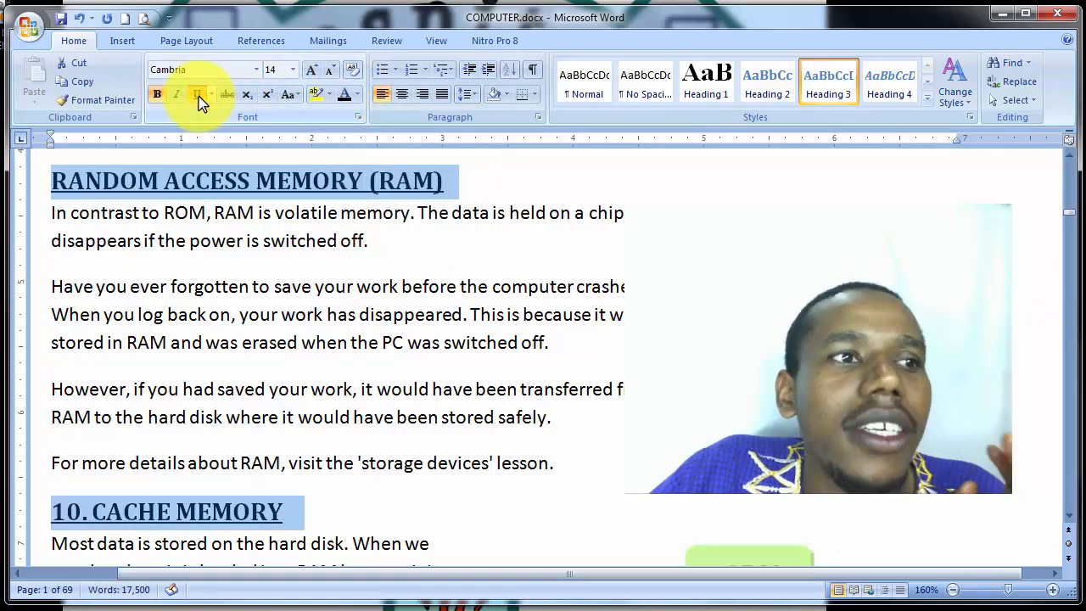
{"action": "left_click", "coordinate": [315, 94]}
{"action": "left_click", "coordinate": [355, 244]}
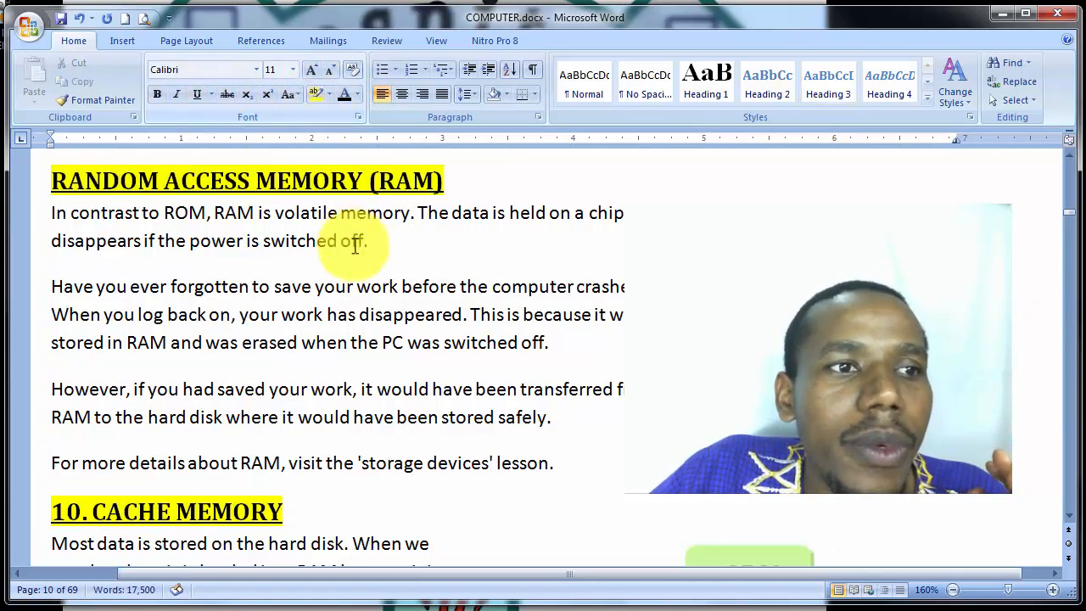
- Update the entire table of contents to match the reformatted headings
{"action": "scroll", "coordinate": [355, 243], "scroll_direction": "down", "scroll_amount": 15}
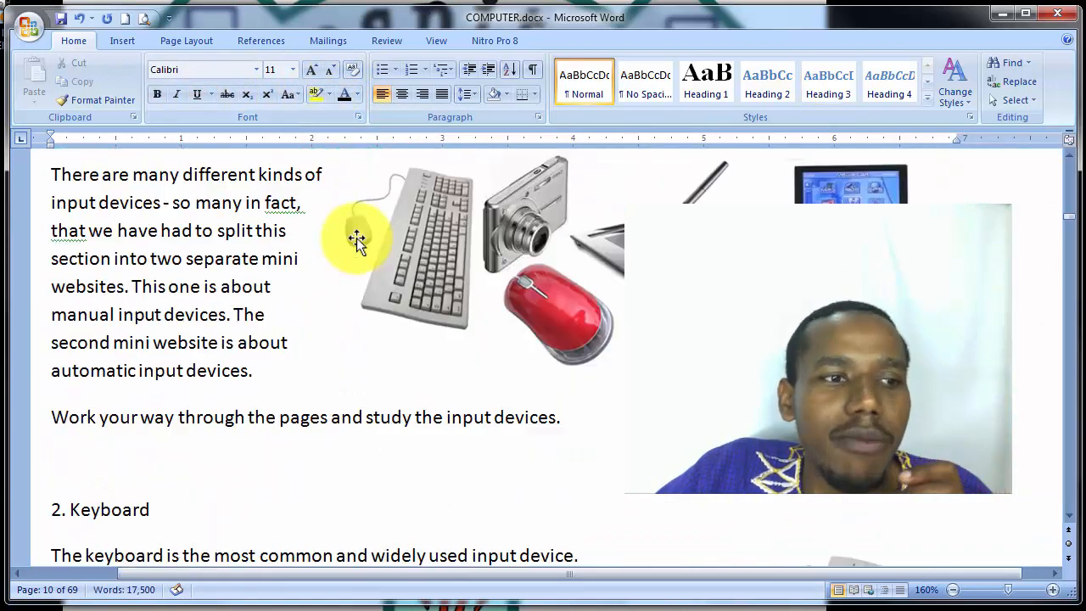
{"action": "scroll", "coordinate": [357, 241], "scroll_direction": "down", "scroll_amount": 15}
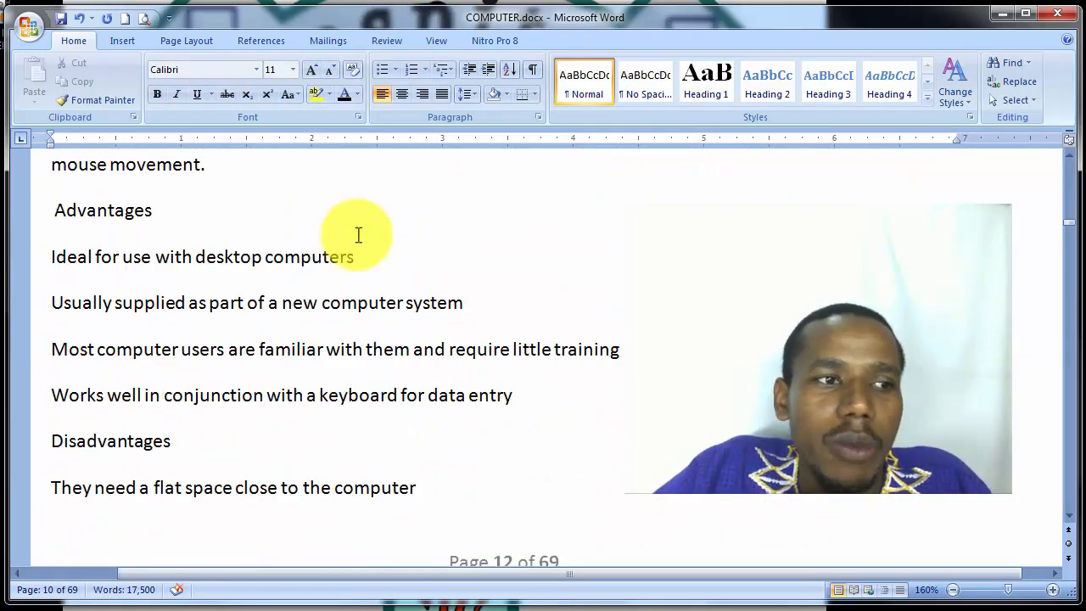
{"action": "scroll", "coordinate": [359, 235], "scroll_direction": "down", "scroll_amount": 15}
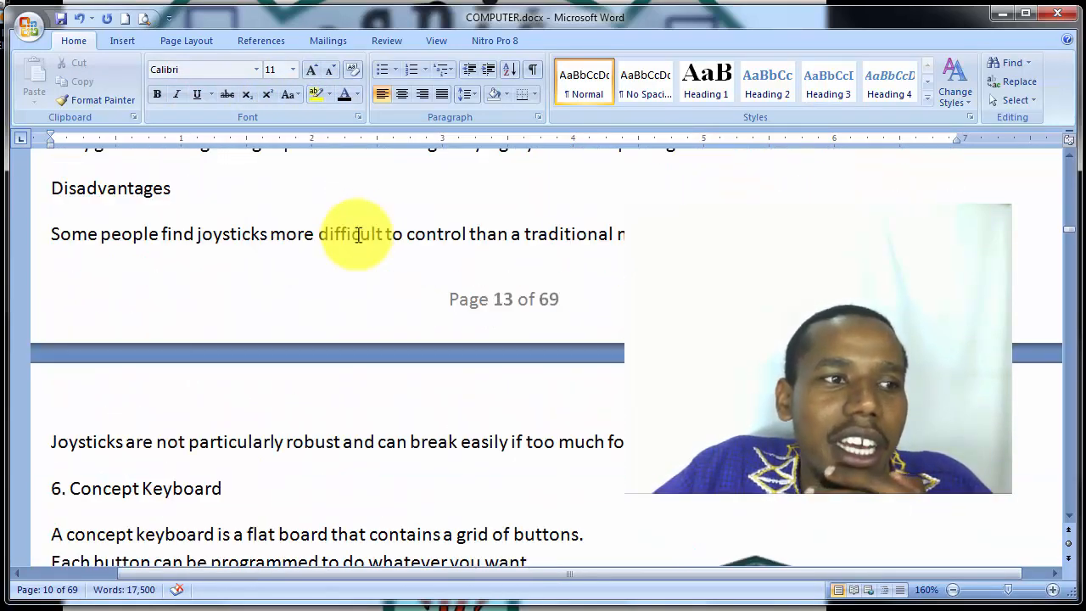
{"action": "scroll", "coordinate": [356, 234], "scroll_direction": "down", "scroll_amount": 1}
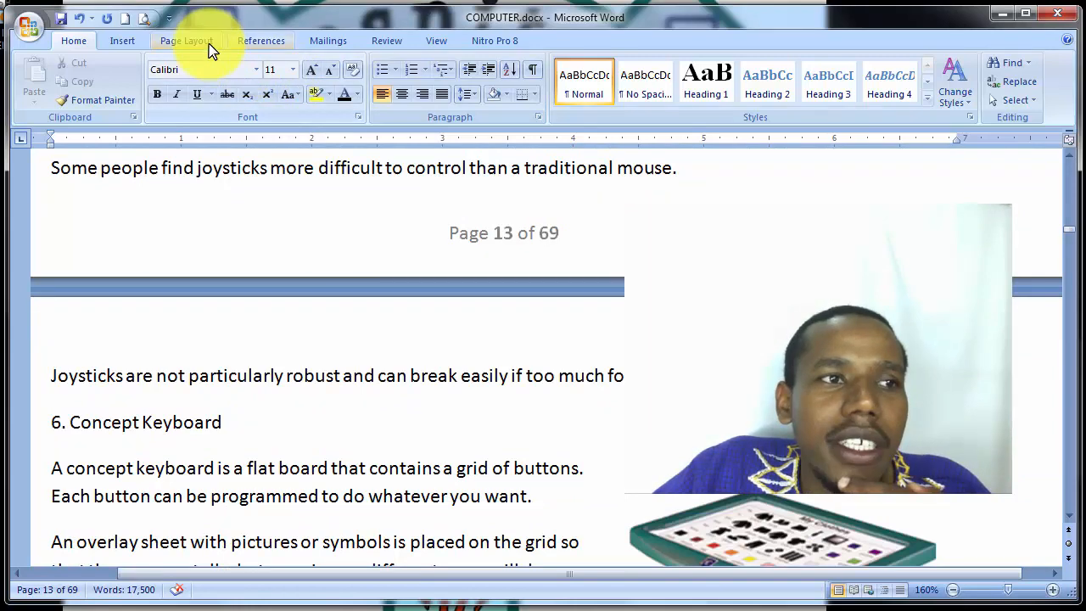
{"action": "left_click", "coordinate": [243, 43]}
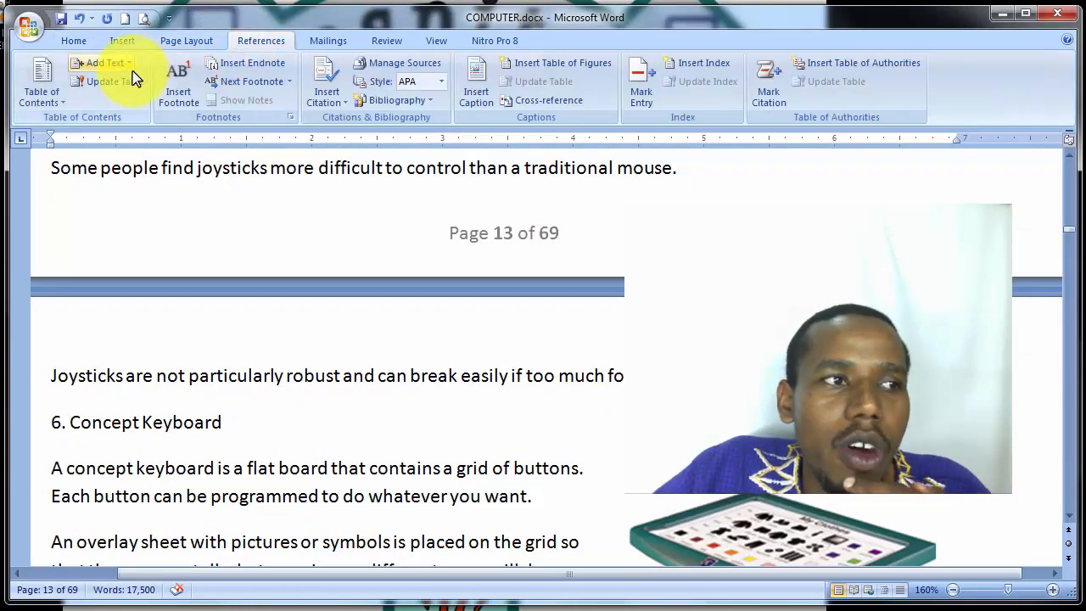
{"action": "left_click", "coordinate": [101, 82]}
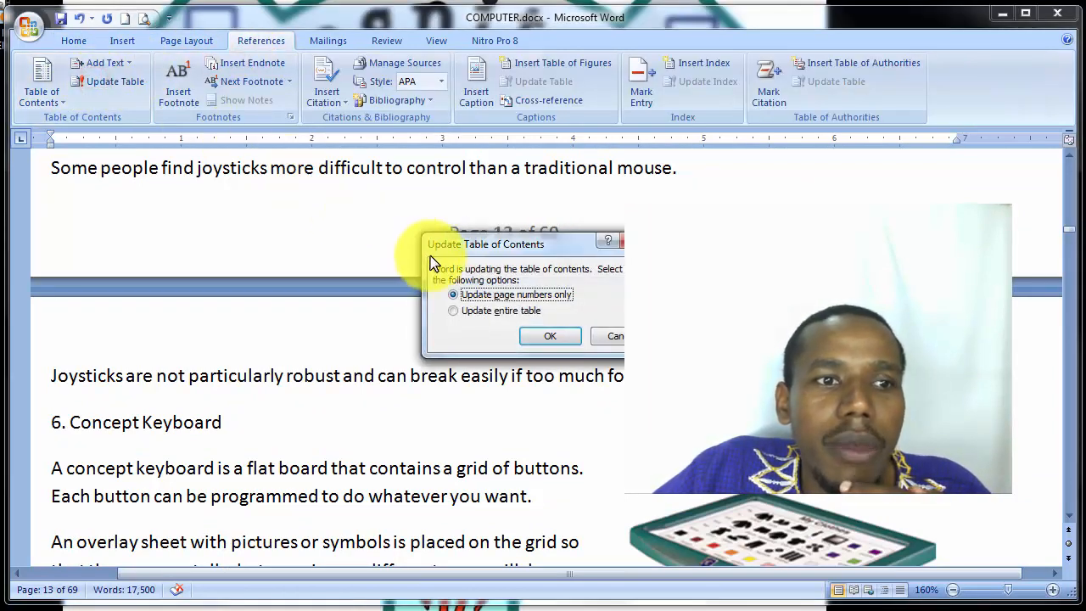
{"action": "left_click", "coordinate": [472, 313]}
{"action": "left_click", "coordinate": [556, 337]}
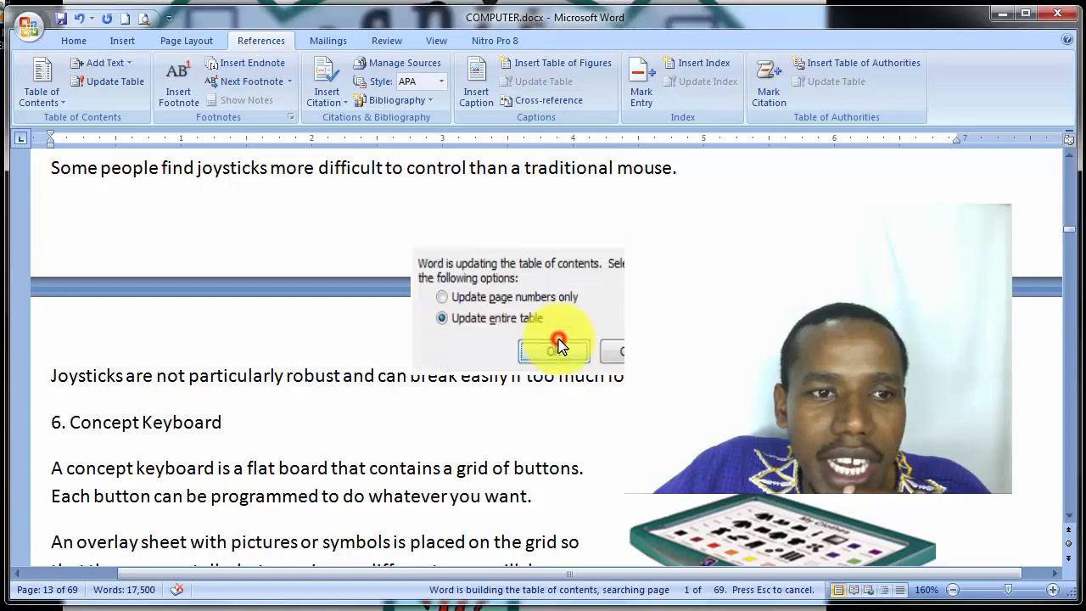
- Look back through the body pages to review the formatting of the Heading 2 and Heading 3 text
{"action": "scroll", "coordinate": [552, 330], "scroll_direction": "up", "scroll_amount": 15}
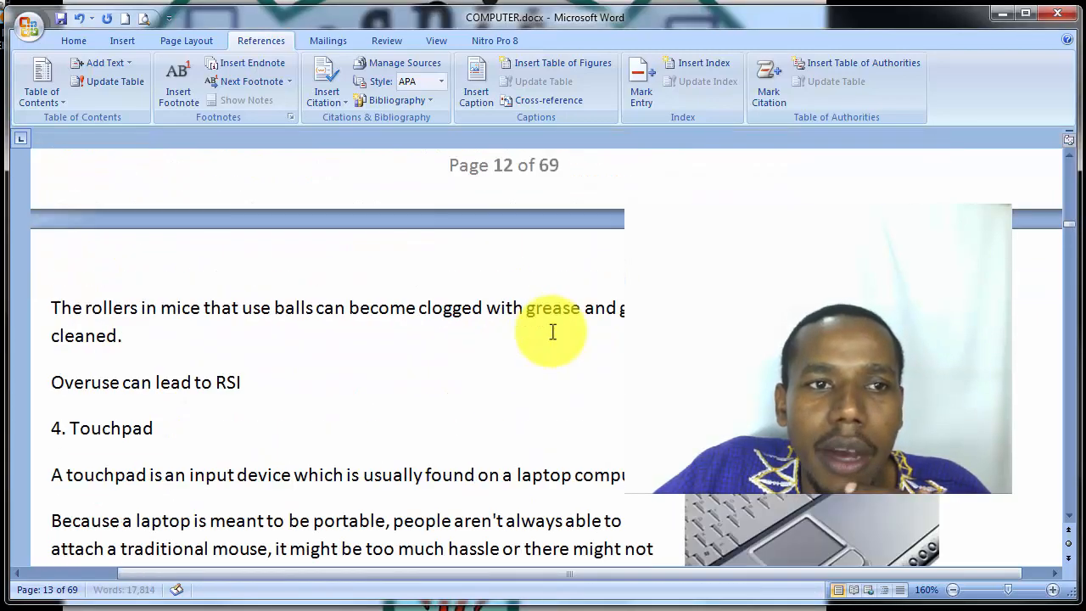
{"action": "scroll", "coordinate": [552, 330], "scroll_direction": "up", "scroll_amount": 20}
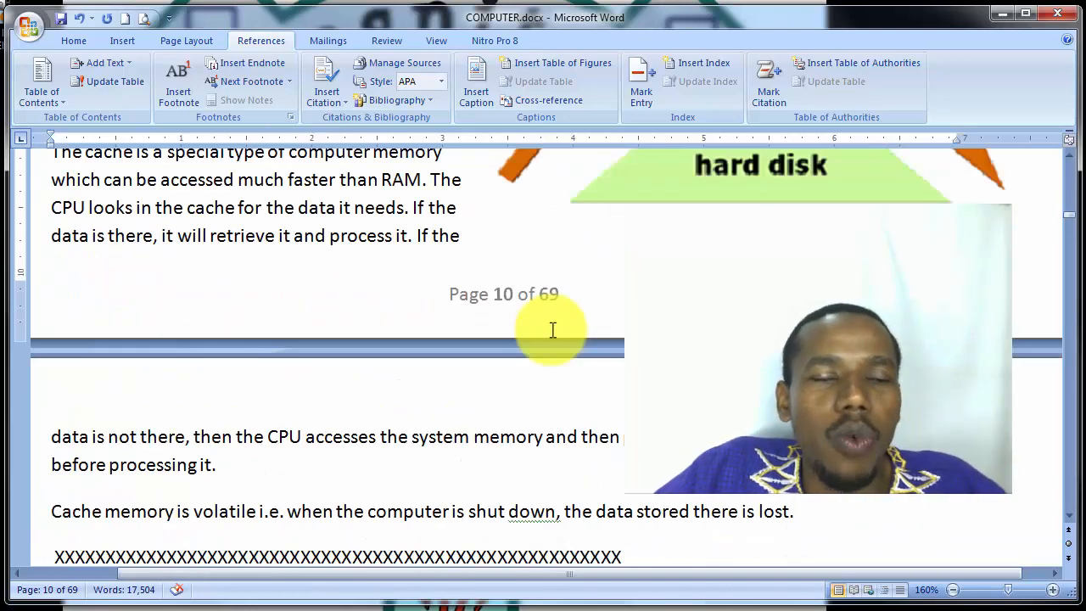
{"action": "scroll", "coordinate": [553, 330], "scroll_direction": "up", "scroll_amount": 15}
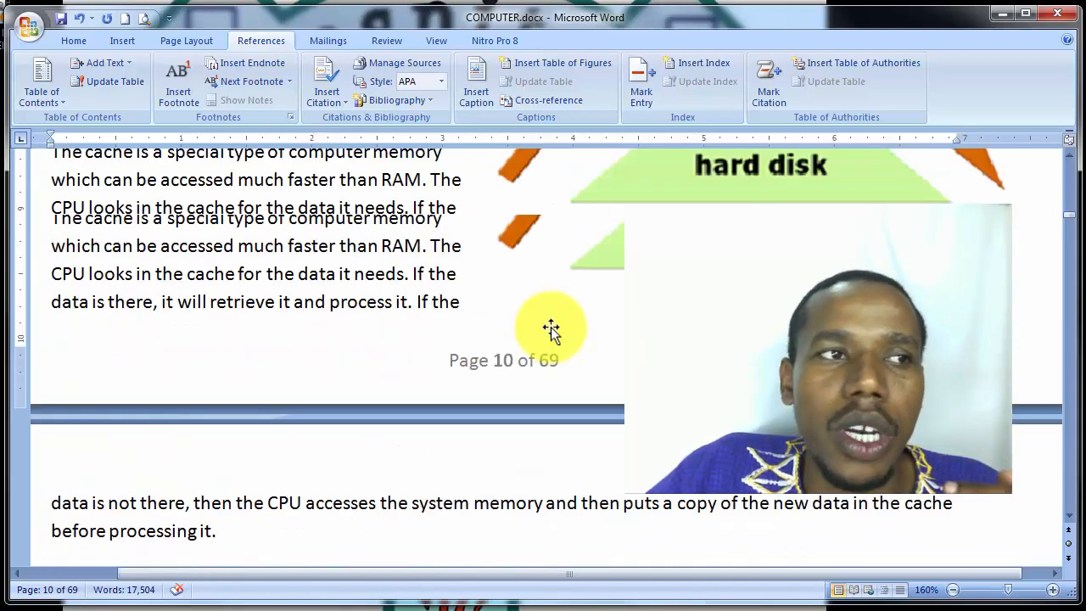
{"action": "scroll", "coordinate": [553, 330], "scroll_direction": "up", "scroll_amount": 15}
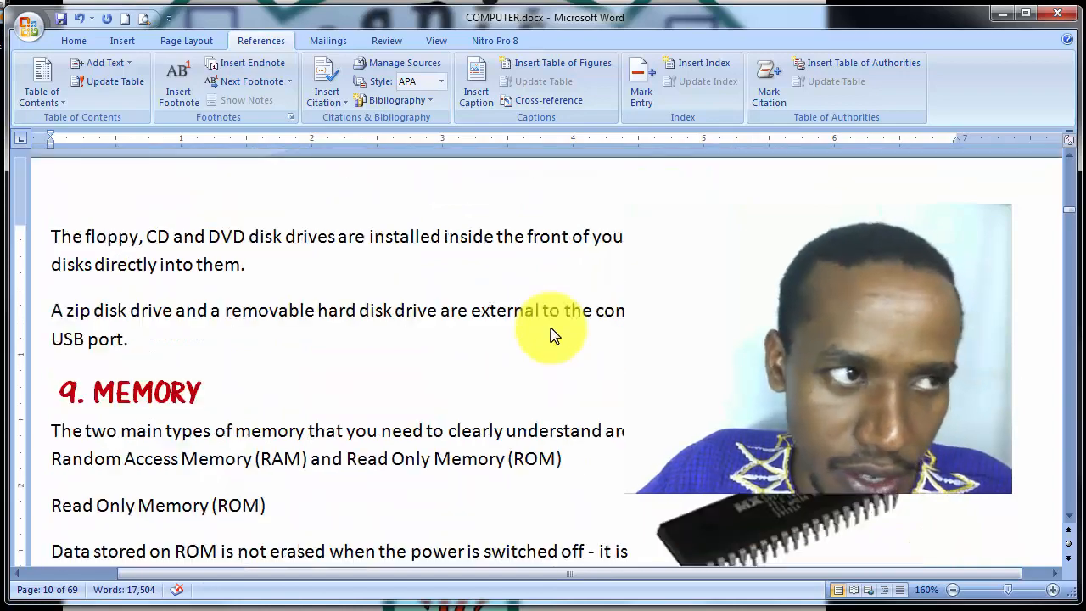
{"action": "scroll", "coordinate": [551, 328], "scroll_direction": "up", "scroll_amount": 15}
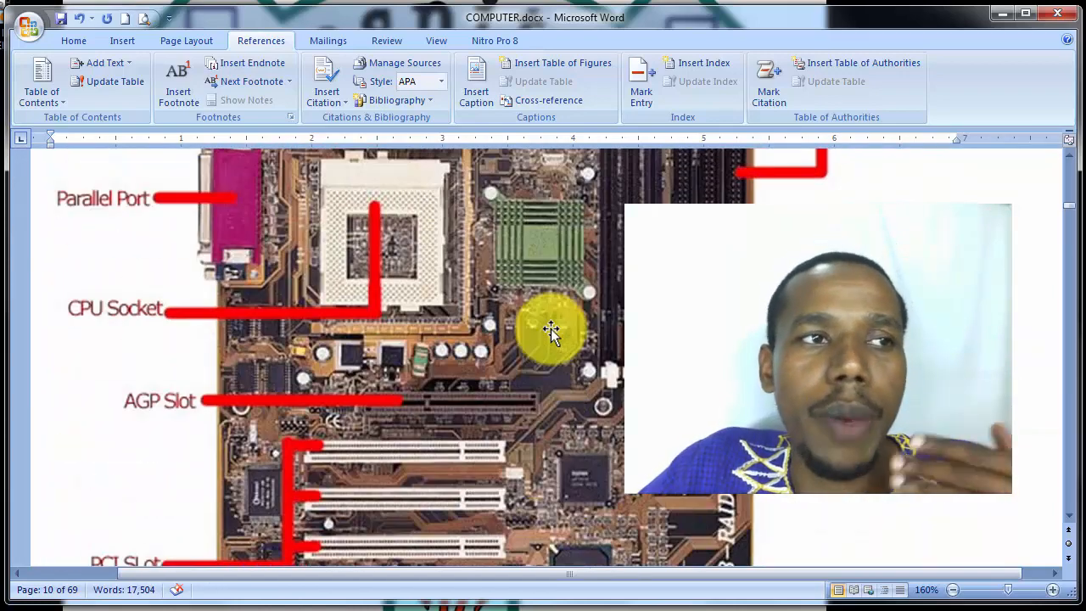
{"action": "scroll", "coordinate": [552, 329], "scroll_direction": "up", "scroll_amount": 15}
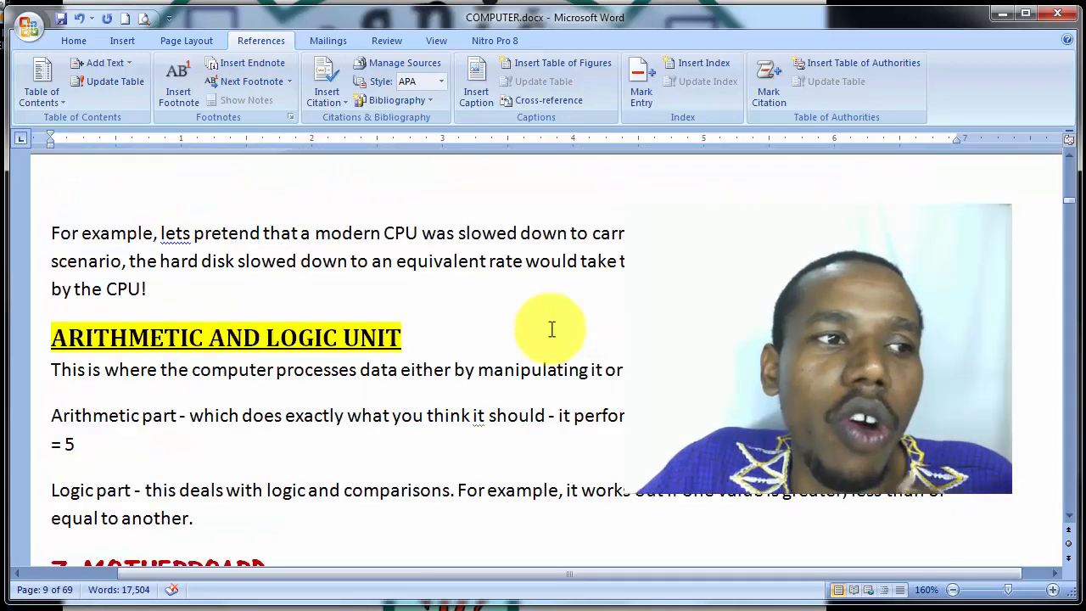
{"action": "scroll", "coordinate": [551, 332], "scroll_direction": "up", "scroll_amount": 10}
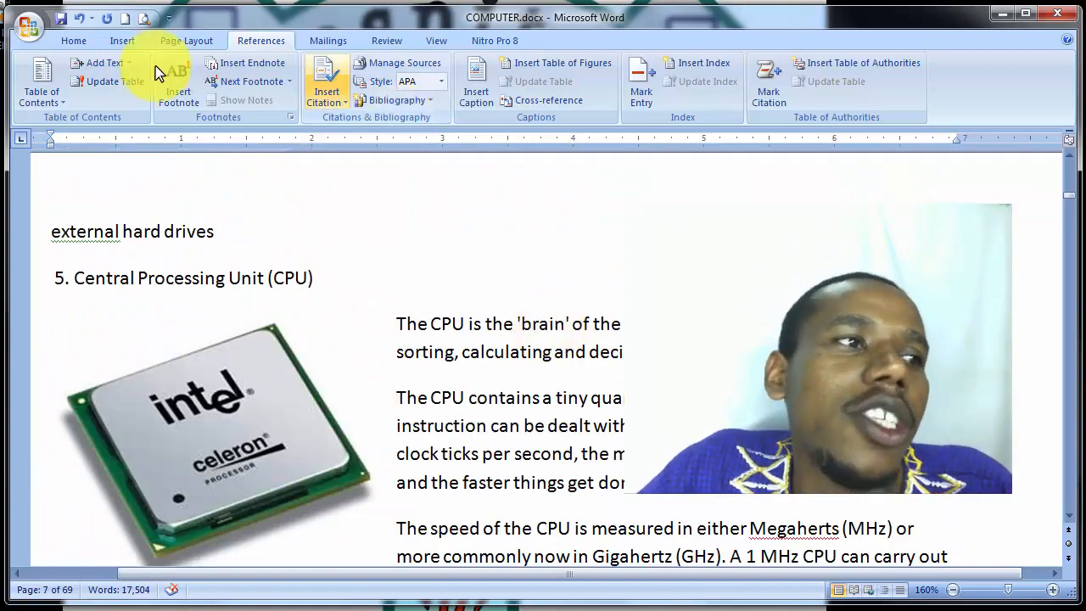
- Italicize and underline the word "off" in the first paragraph under "Random Access Memory (RAM)"
{"action": "left_click", "coordinate": [71, 41]}
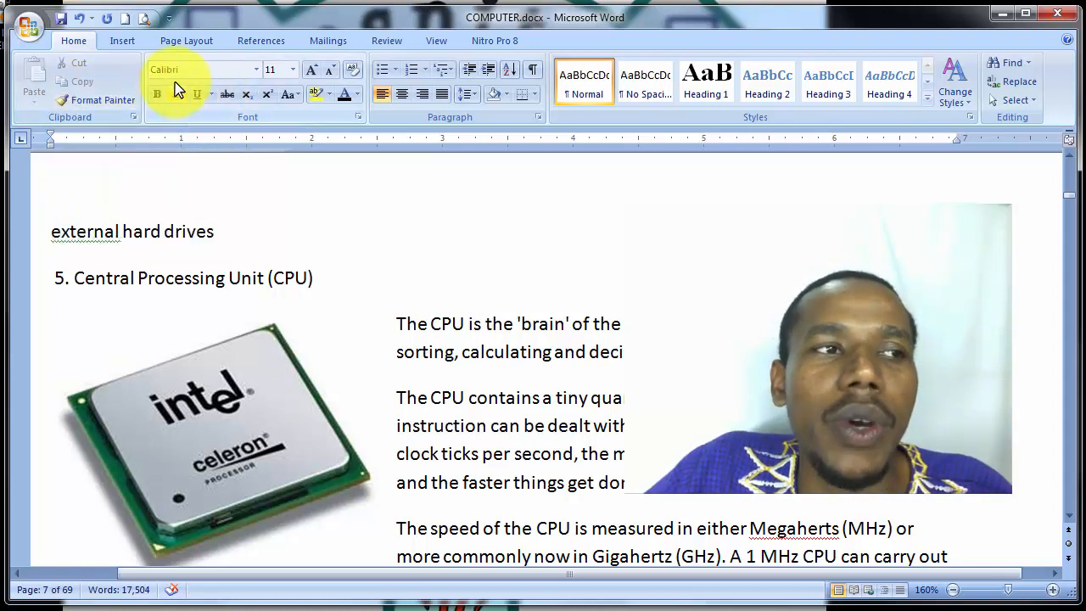
{"action": "left_click", "coordinate": [256, 70]}
{"action": "left_click", "coordinate": [293, 70]}
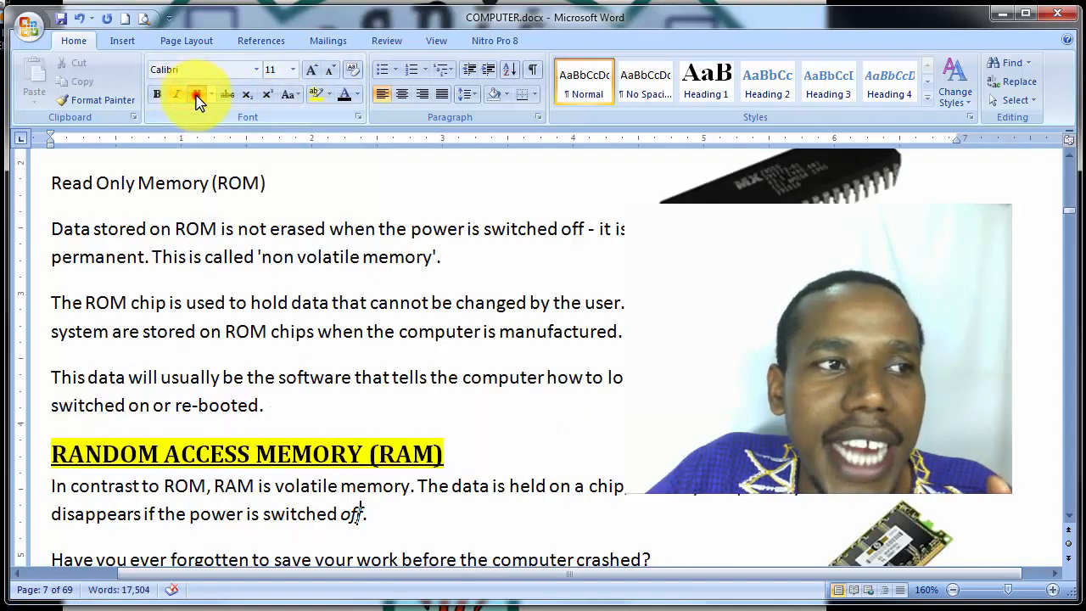
{"action": "left_click", "coordinate": [196, 95]}
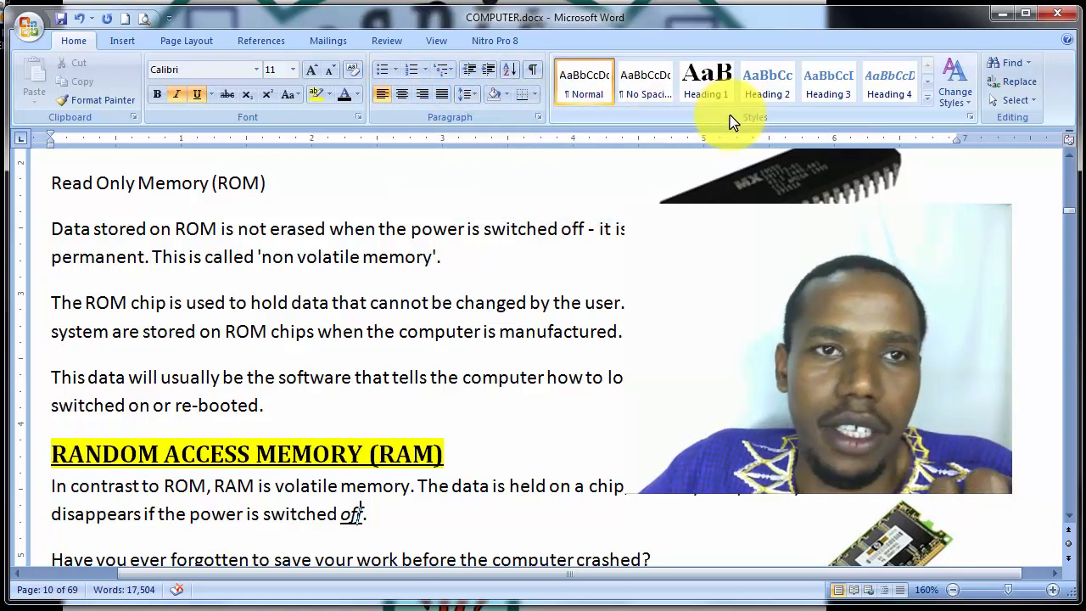
- Look through the list of styles and the full style gallery without applying a style, and review the nearby headings
{"action": "left_click", "coordinate": [969, 118]}
{"action": "left_click", "coordinate": [927, 100]}
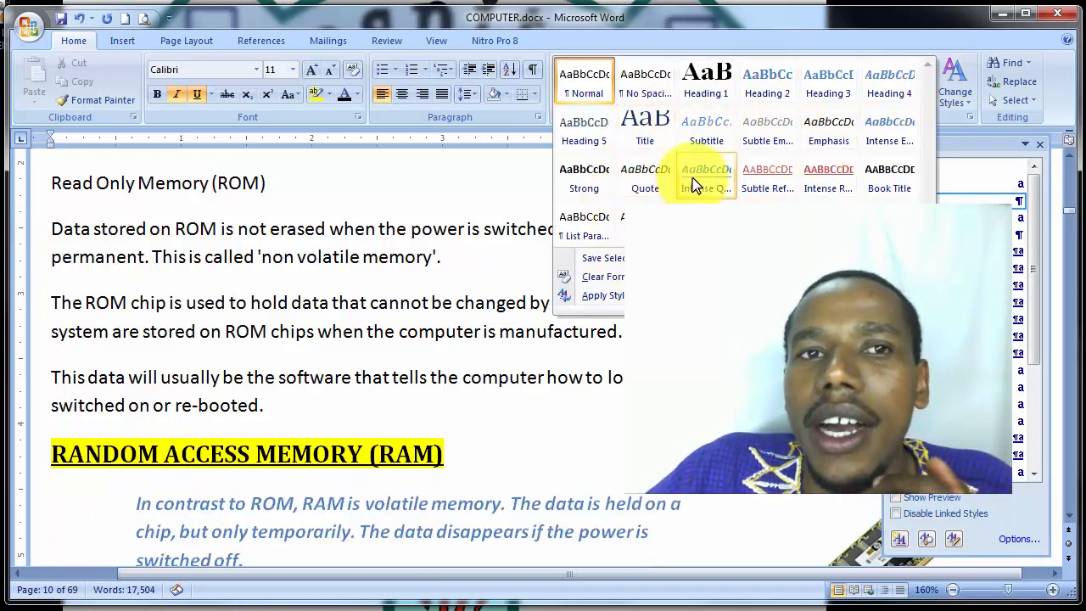
{"action": "left_click", "coordinate": [321, 212]}
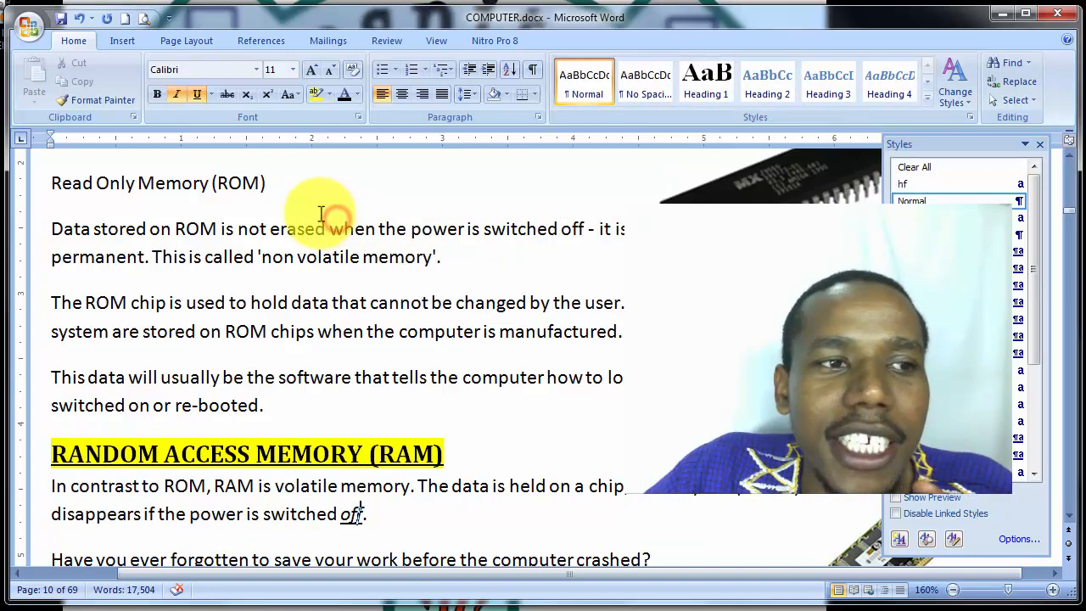
{"action": "scroll", "coordinate": [321, 213], "scroll_direction": "down", "scroll_amount": 10}
{"action": "scroll", "coordinate": [318, 215], "scroll_direction": "up", "scroll_amount": 15}
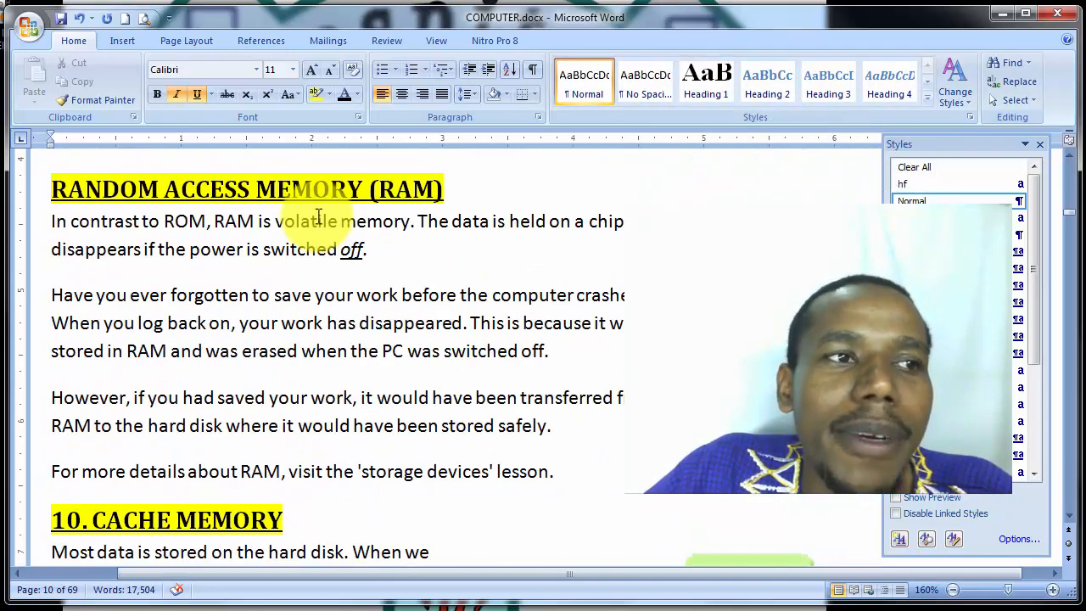
{"action": "scroll", "coordinate": [318, 214], "scroll_direction": "up", "scroll_amount": 15}
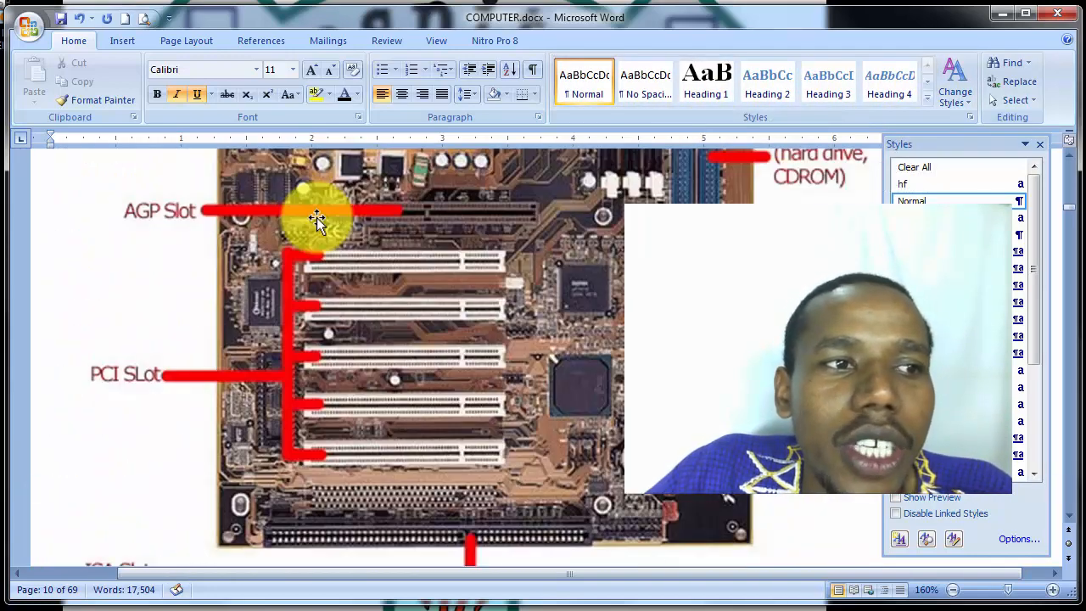
{"action": "scroll", "coordinate": [319, 220], "scroll_direction": "up", "scroll_amount": 5}
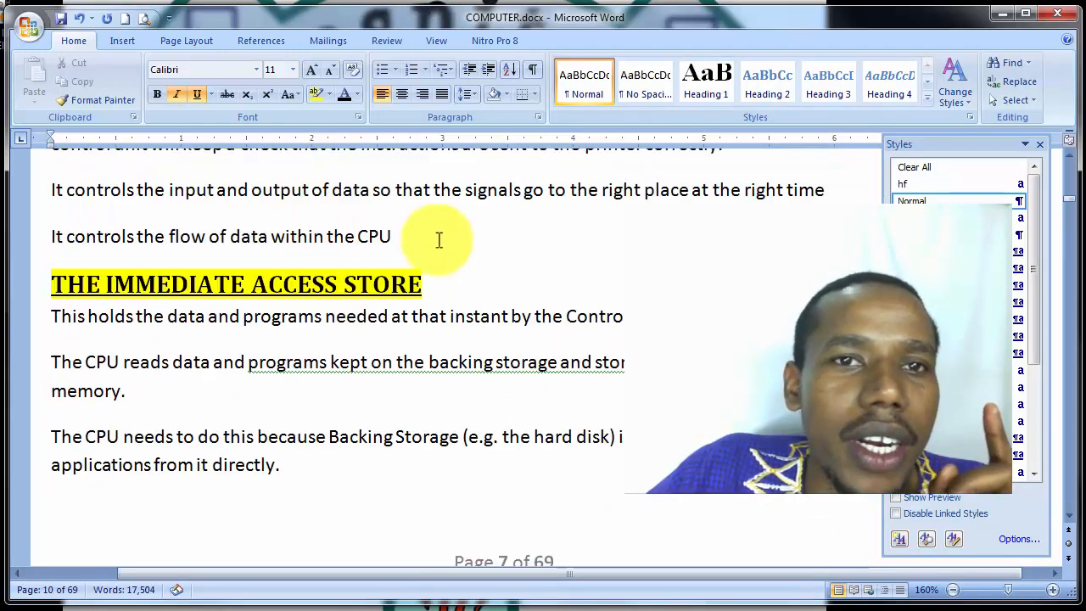
{"action": "left_click", "coordinate": [1042, 144]}
- Go back to the start of the document and examine the formatting of the updated table of contents
{"action": "scroll", "coordinate": [908, 182], "scroll_direction": "up", "scroll_amount": 15}
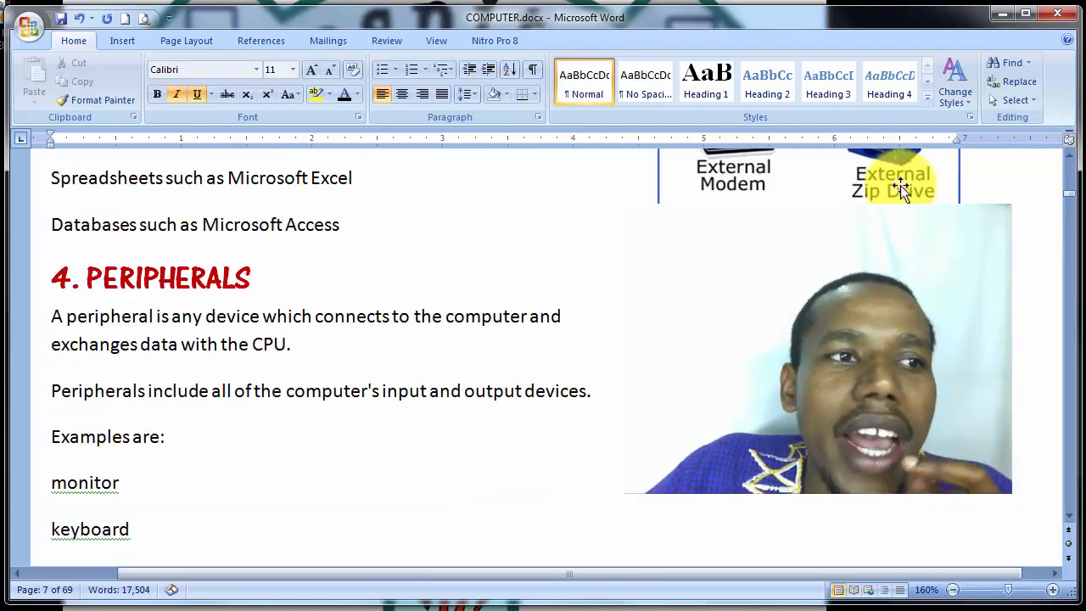
{"action": "scroll", "coordinate": [902, 188], "scroll_direction": "up", "scroll_amount": 20}
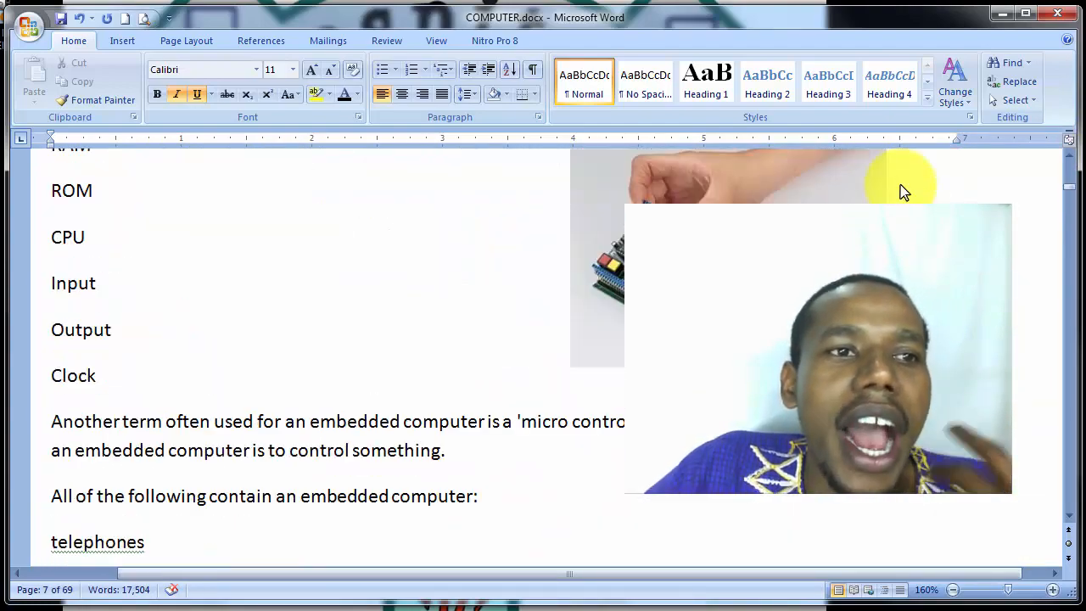
{"action": "scroll", "coordinate": [903, 188], "scroll_direction": "up", "scroll_amount": 20}
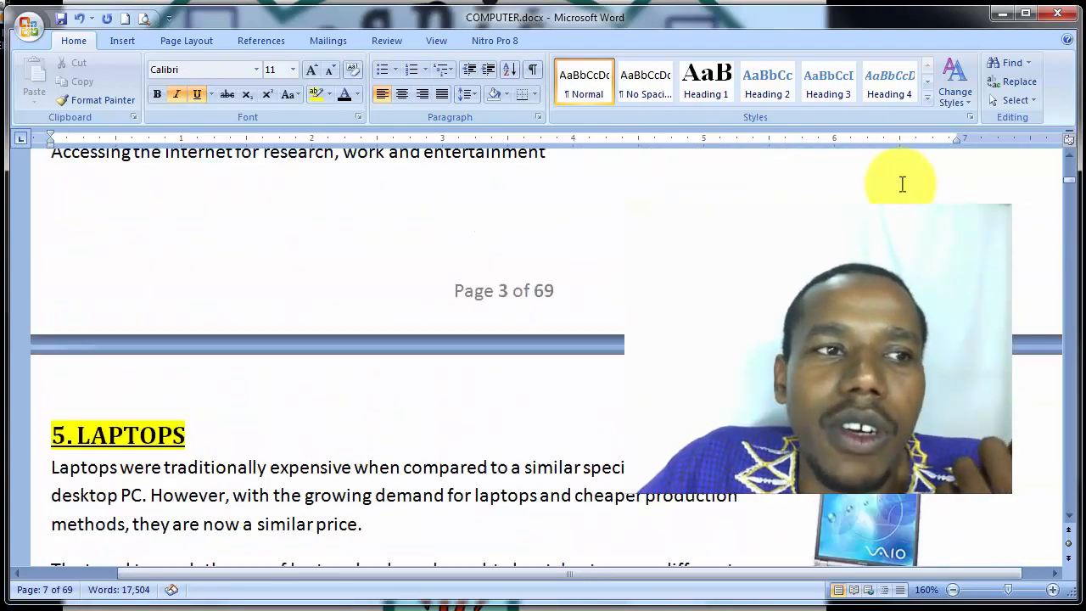
{"action": "scroll", "coordinate": [903, 184], "scroll_direction": "up", "scroll_amount": 20}
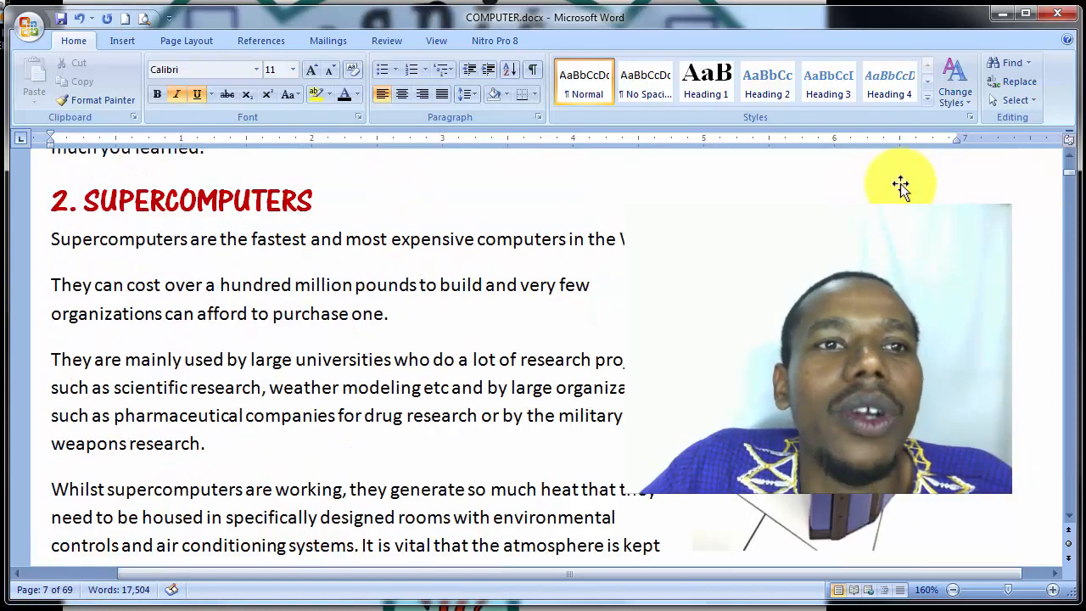
{"action": "scroll", "coordinate": [902, 187], "scroll_direction": "up", "scroll_amount": 20}
{"action": "scroll", "coordinate": [902, 185], "scroll_direction": "down", "scroll_amount": 10}
{"action": "scroll", "coordinate": [902, 184], "scroll_direction": "up", "scroll_amount": 5}
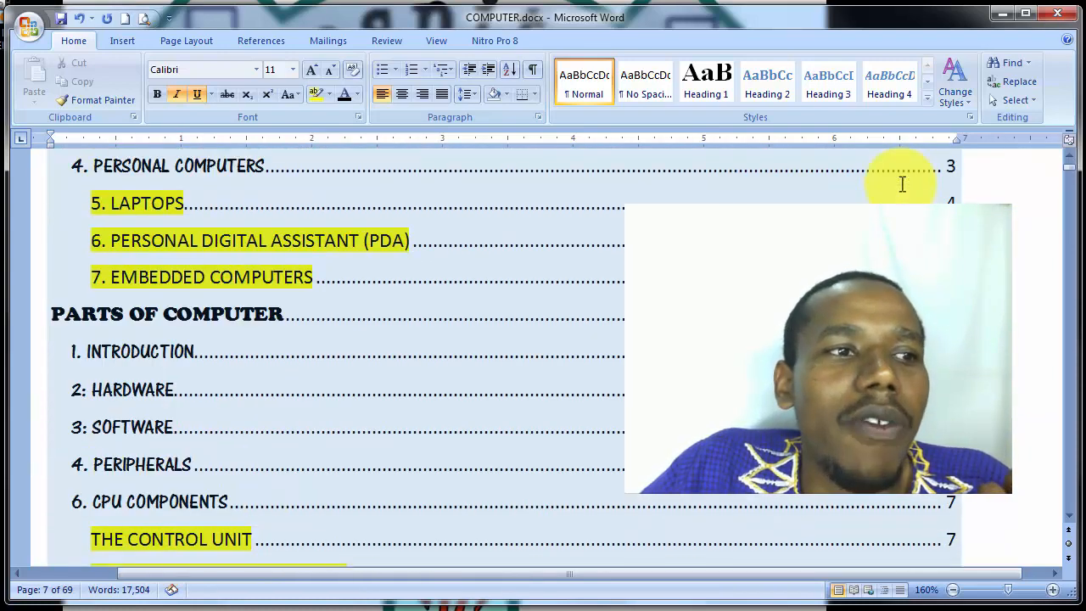
{"action": "scroll", "coordinate": [902, 185], "scroll_direction": "up", "scroll_amount": 5}
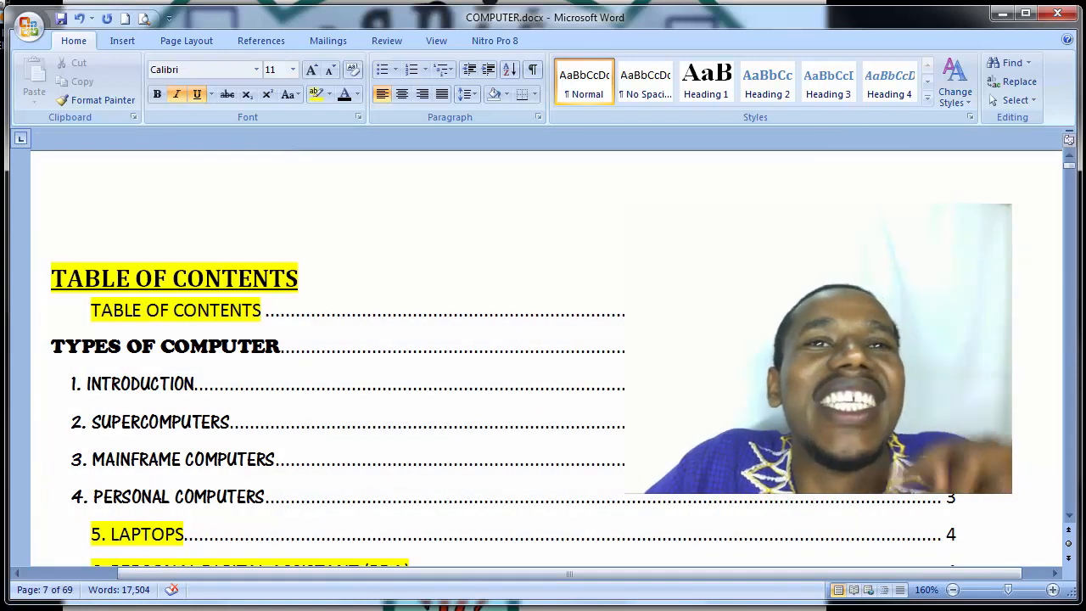